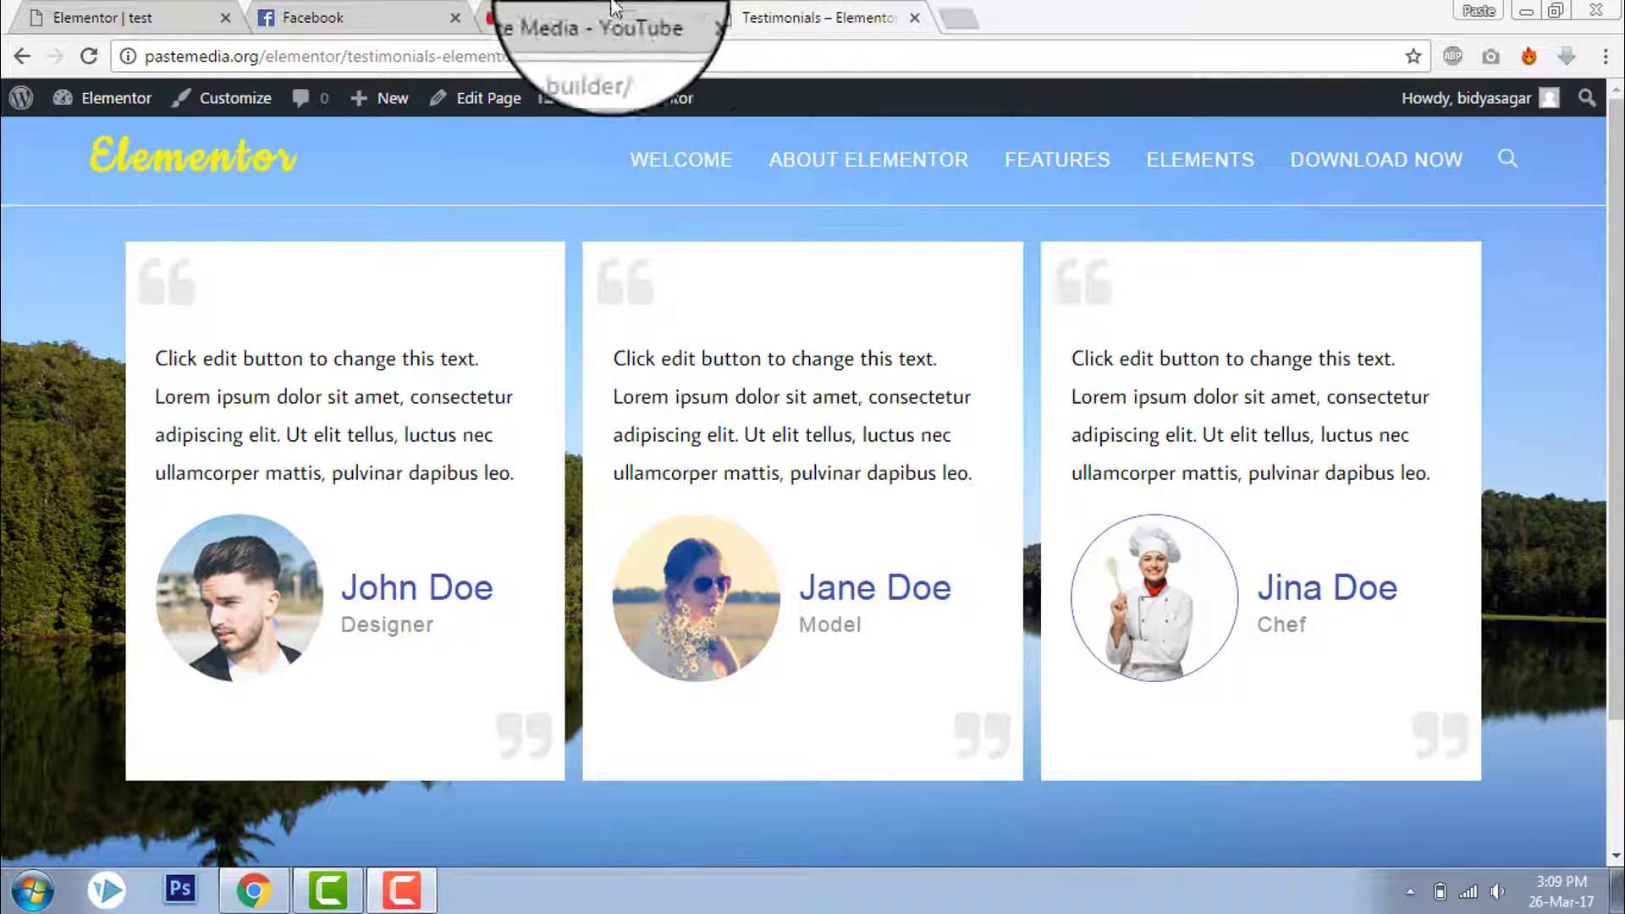
# Switch to the Elementor editor for the test page and delete the existing heading element.
pyautogui.click(101, 17)
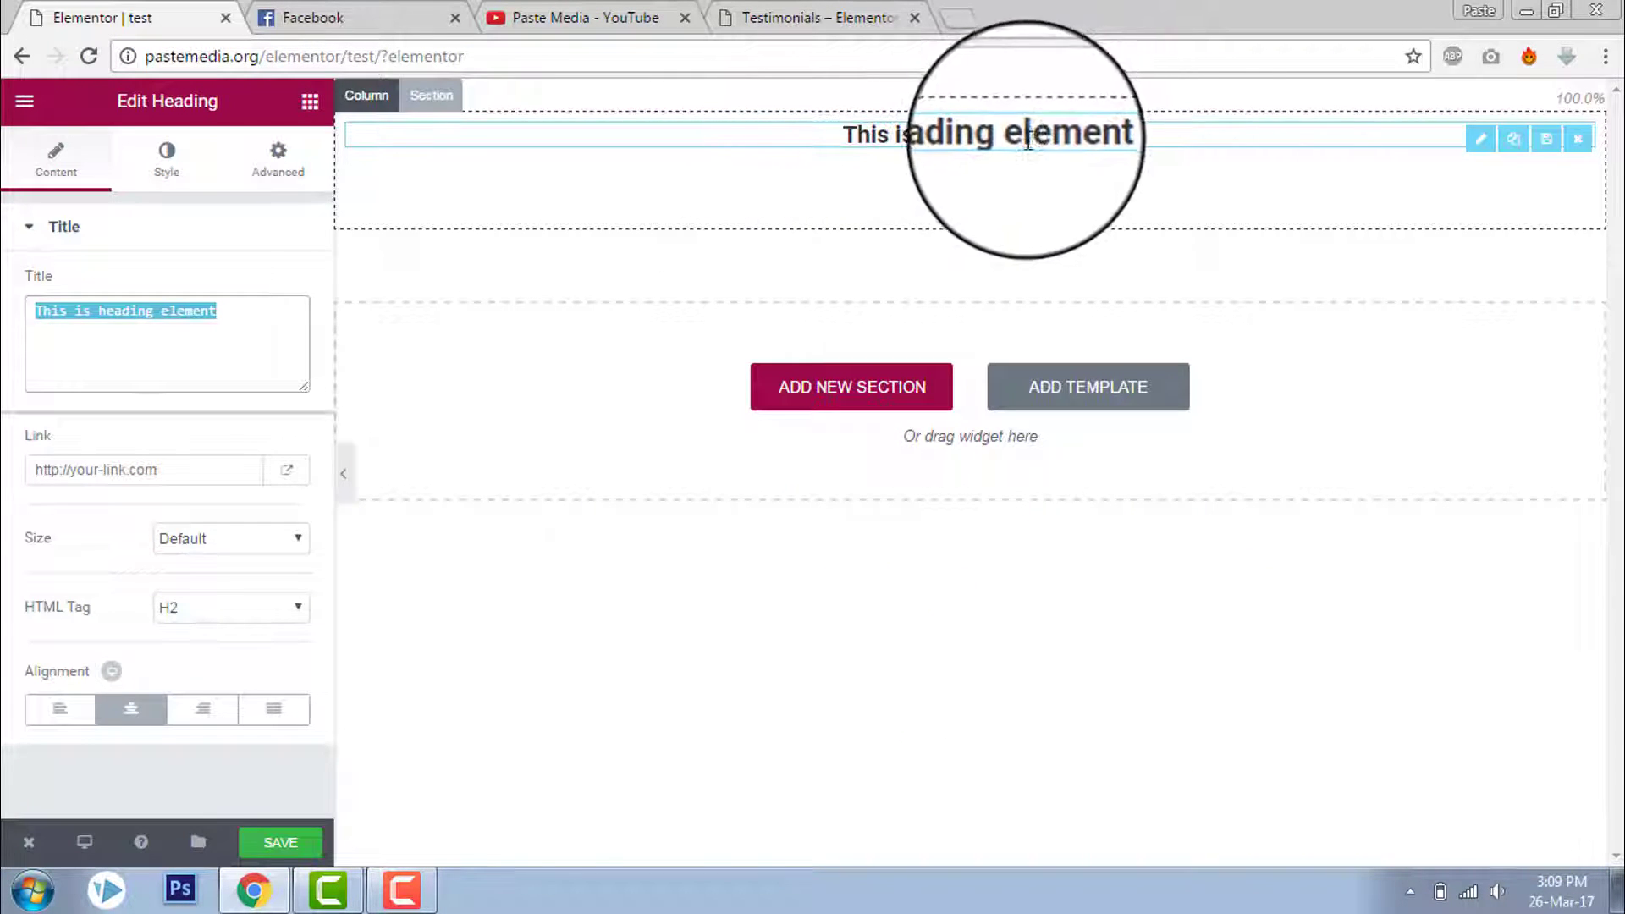
pyautogui.click(1578, 141)
pyautogui.click(936, 420)
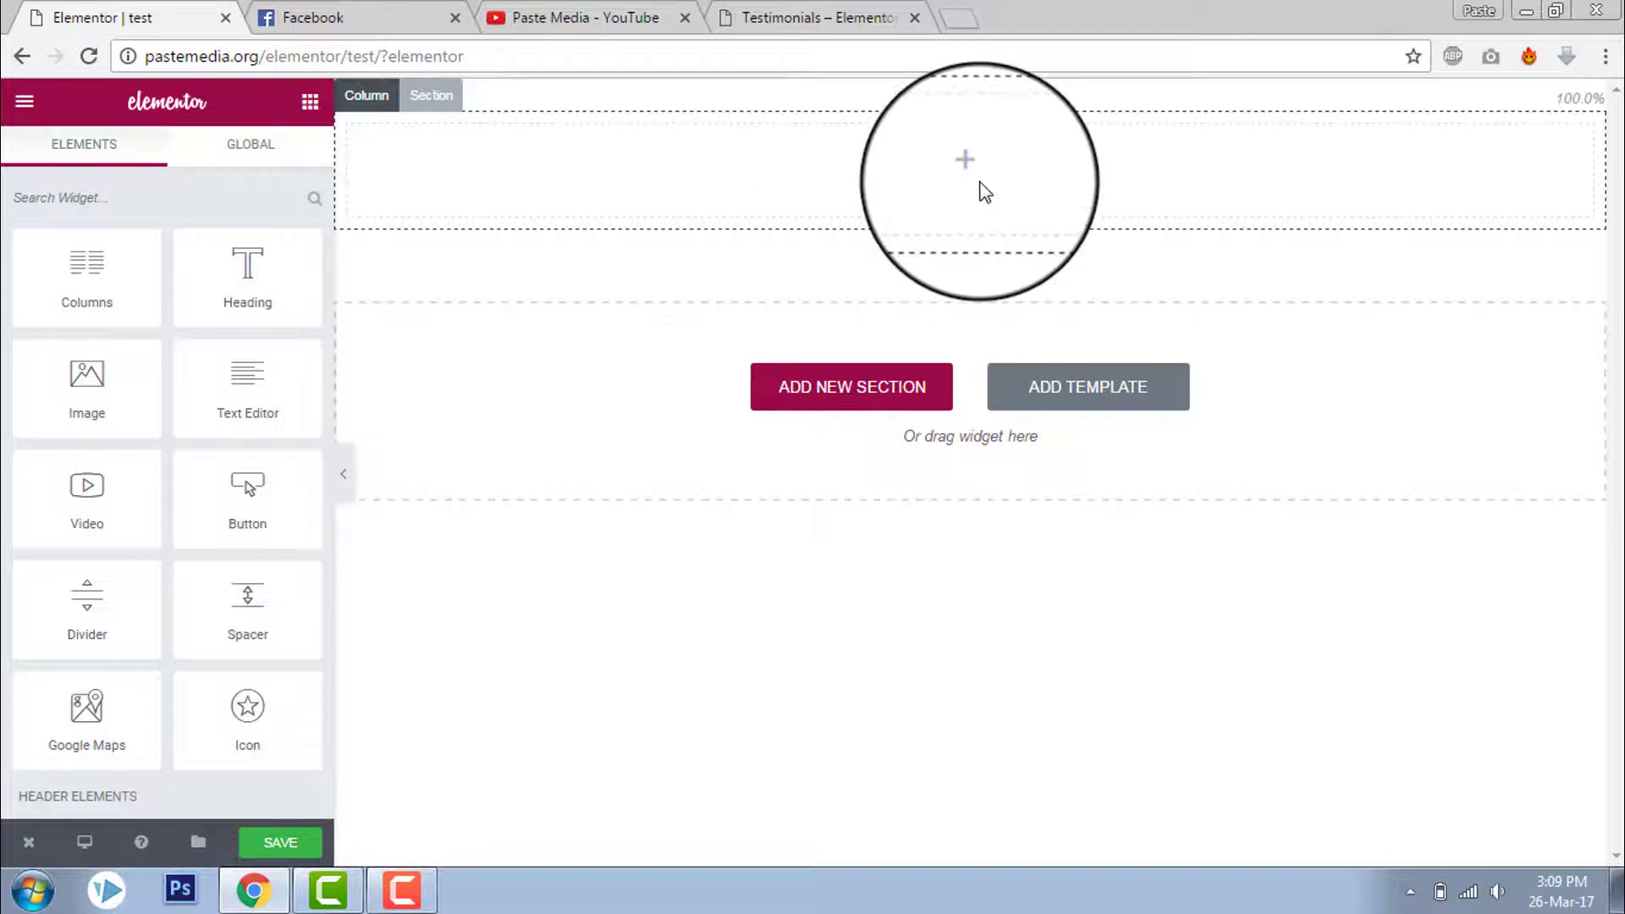
# Add a centered heading to the empty section reading "WHAT PEOPLE SAY ABOUT US" at size Large.
pyautogui.moveTo(246, 269); pyautogui.dragTo(826, 203)
pyautogui.click(144, 713)
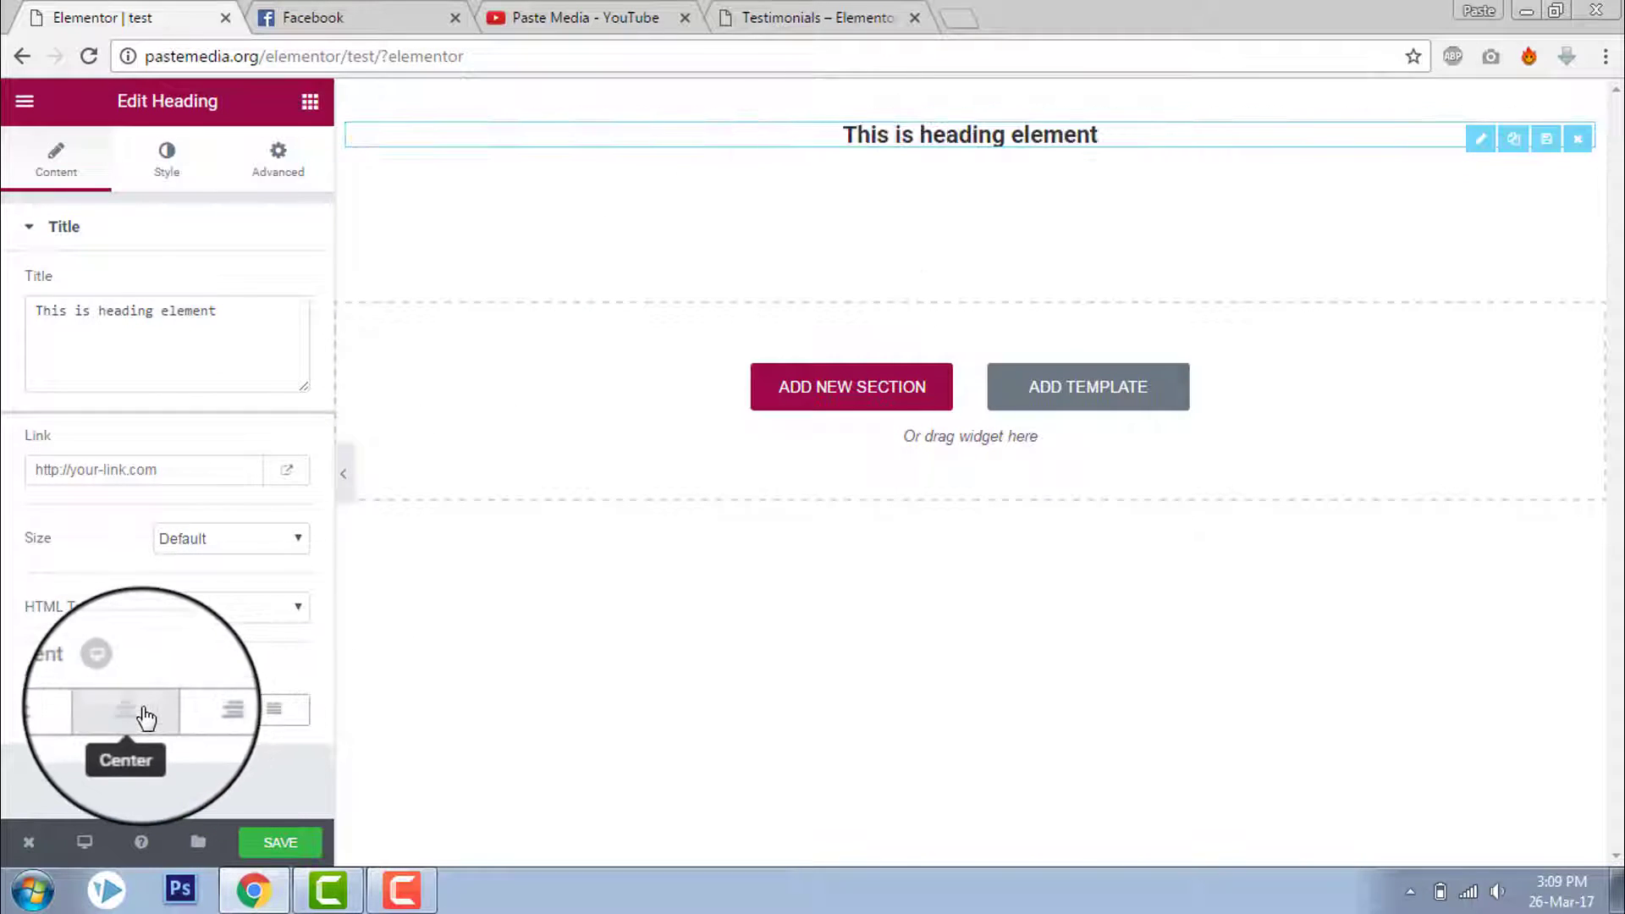
pyautogui.moveTo(297, 315); pyautogui.dragTo(3, 429)
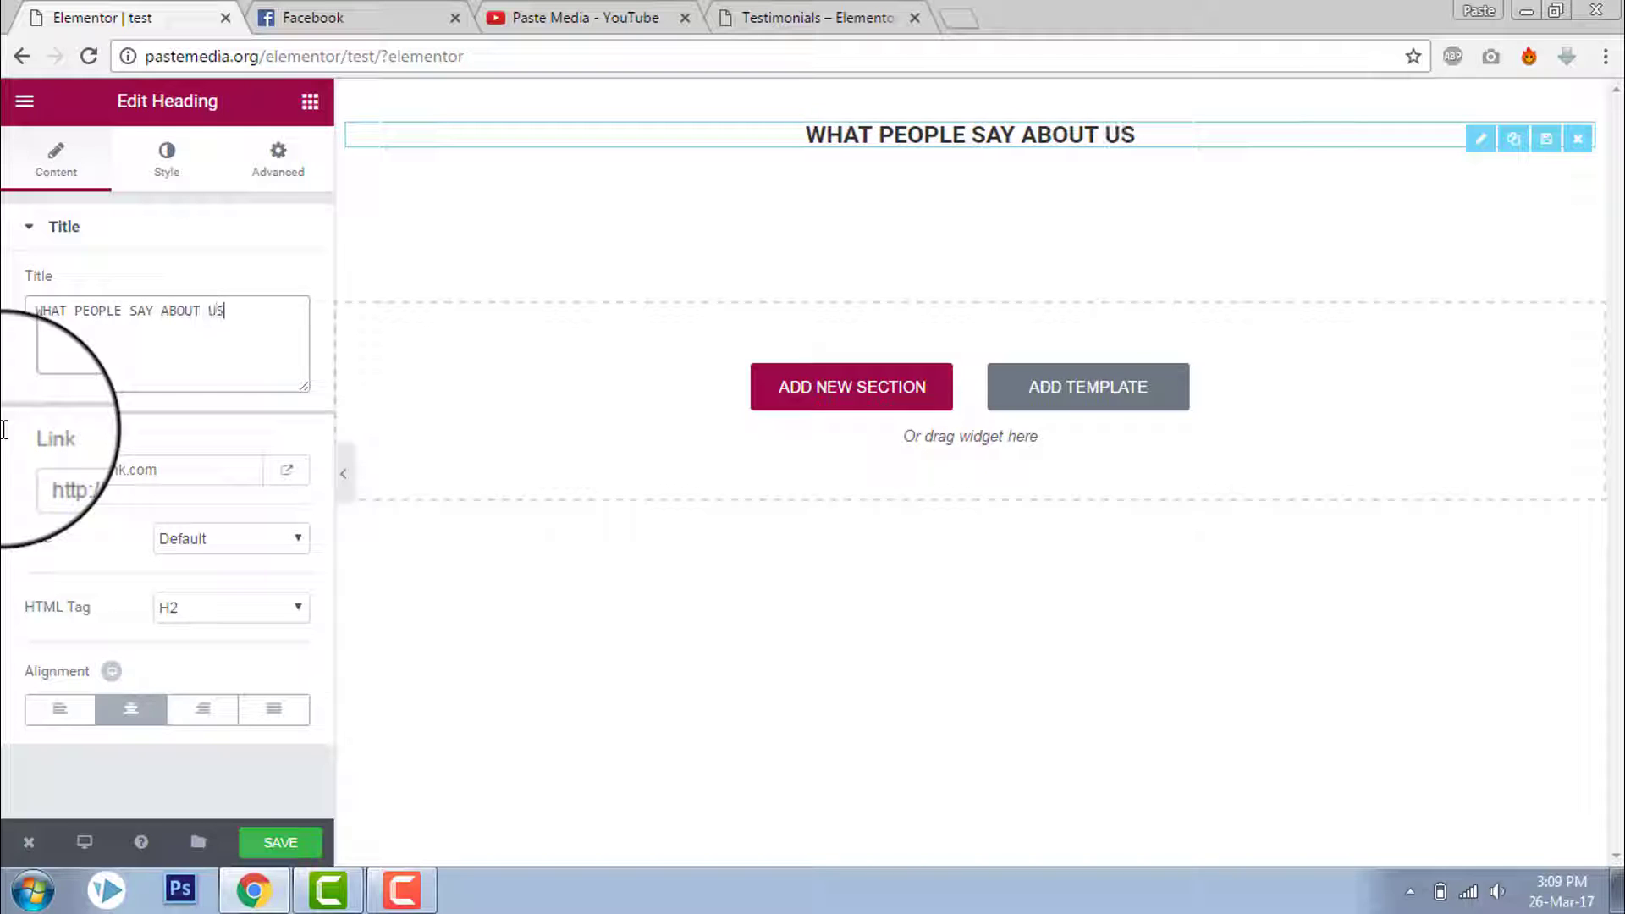
pyautogui.click(219, 541)
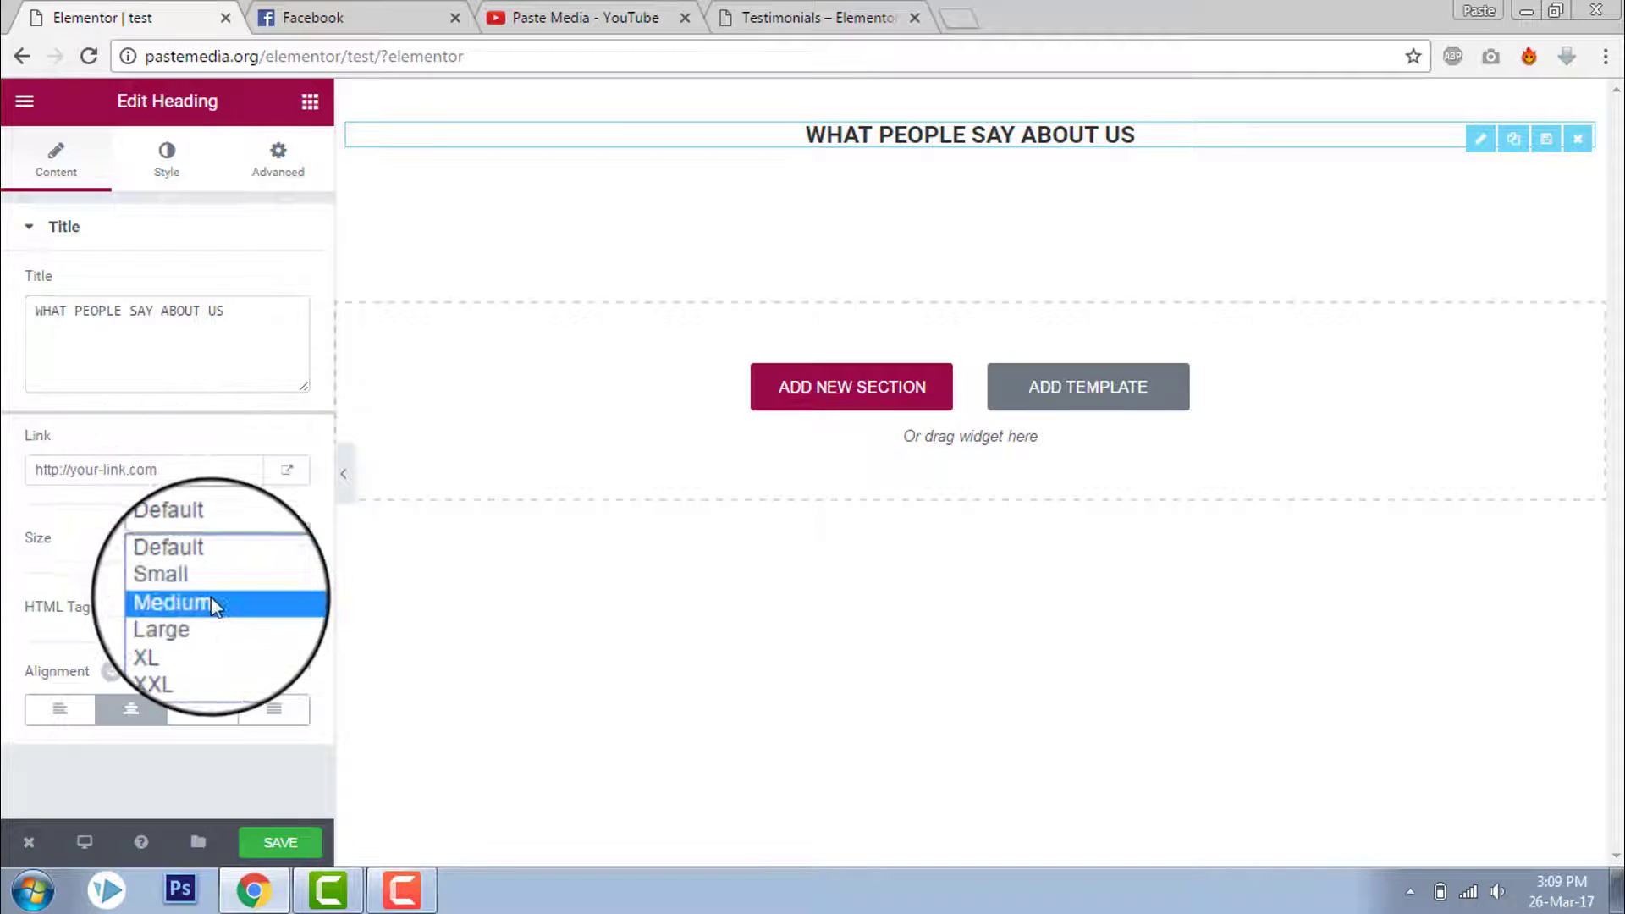
pyautogui.click(213, 614)
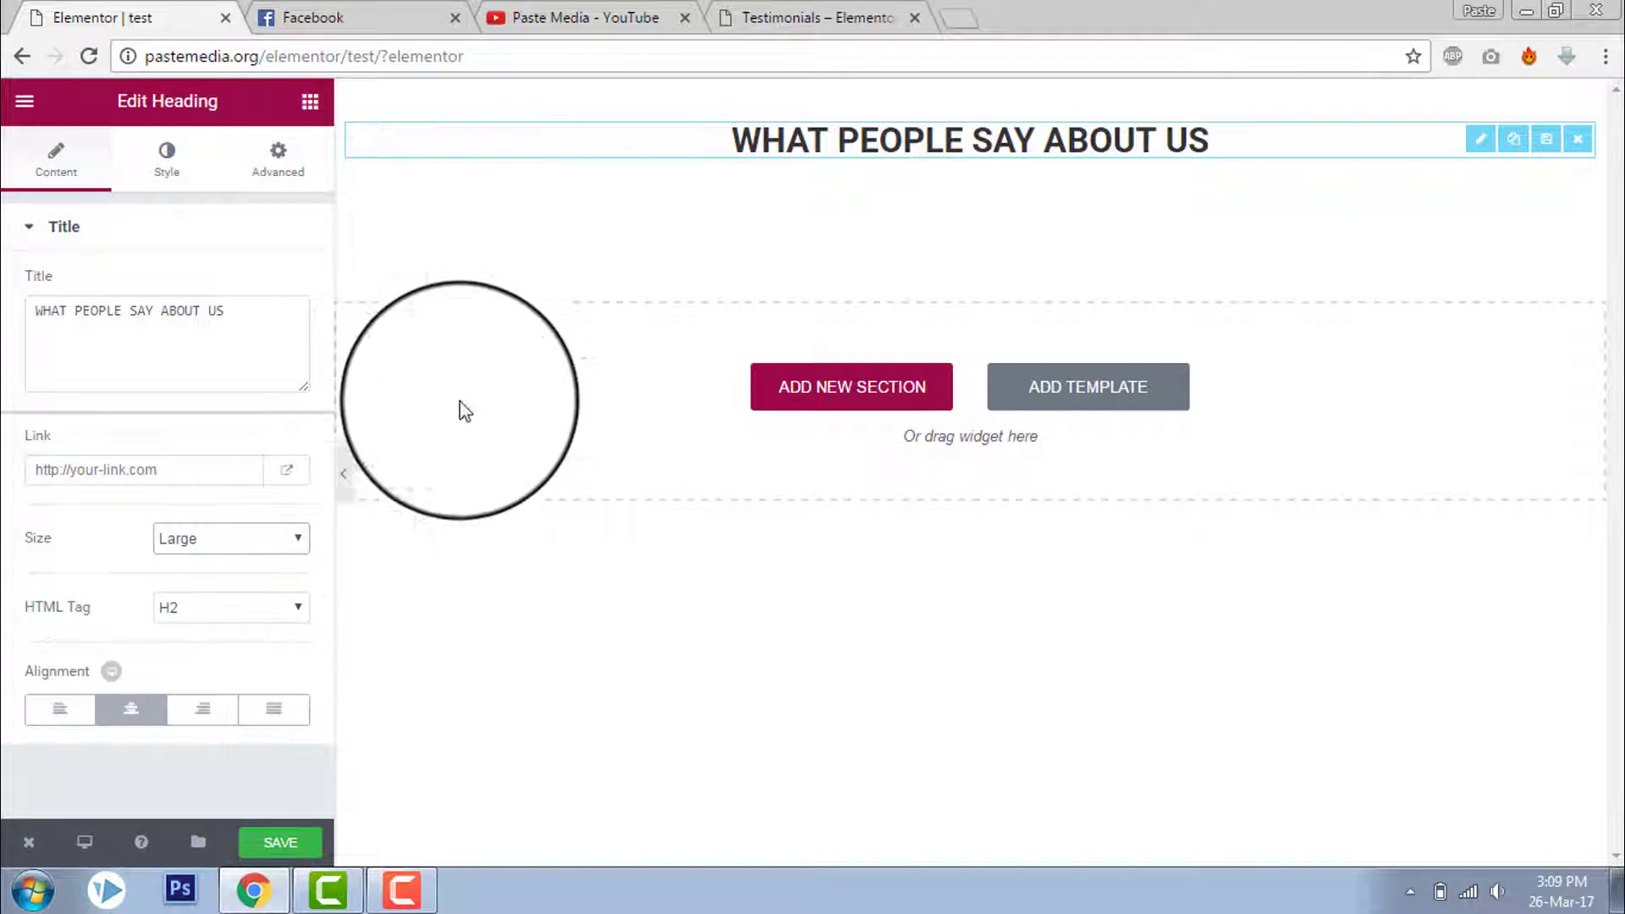
# Add a divider below the heading with weight 3 and center alignment.
pyautogui.click(310, 103)
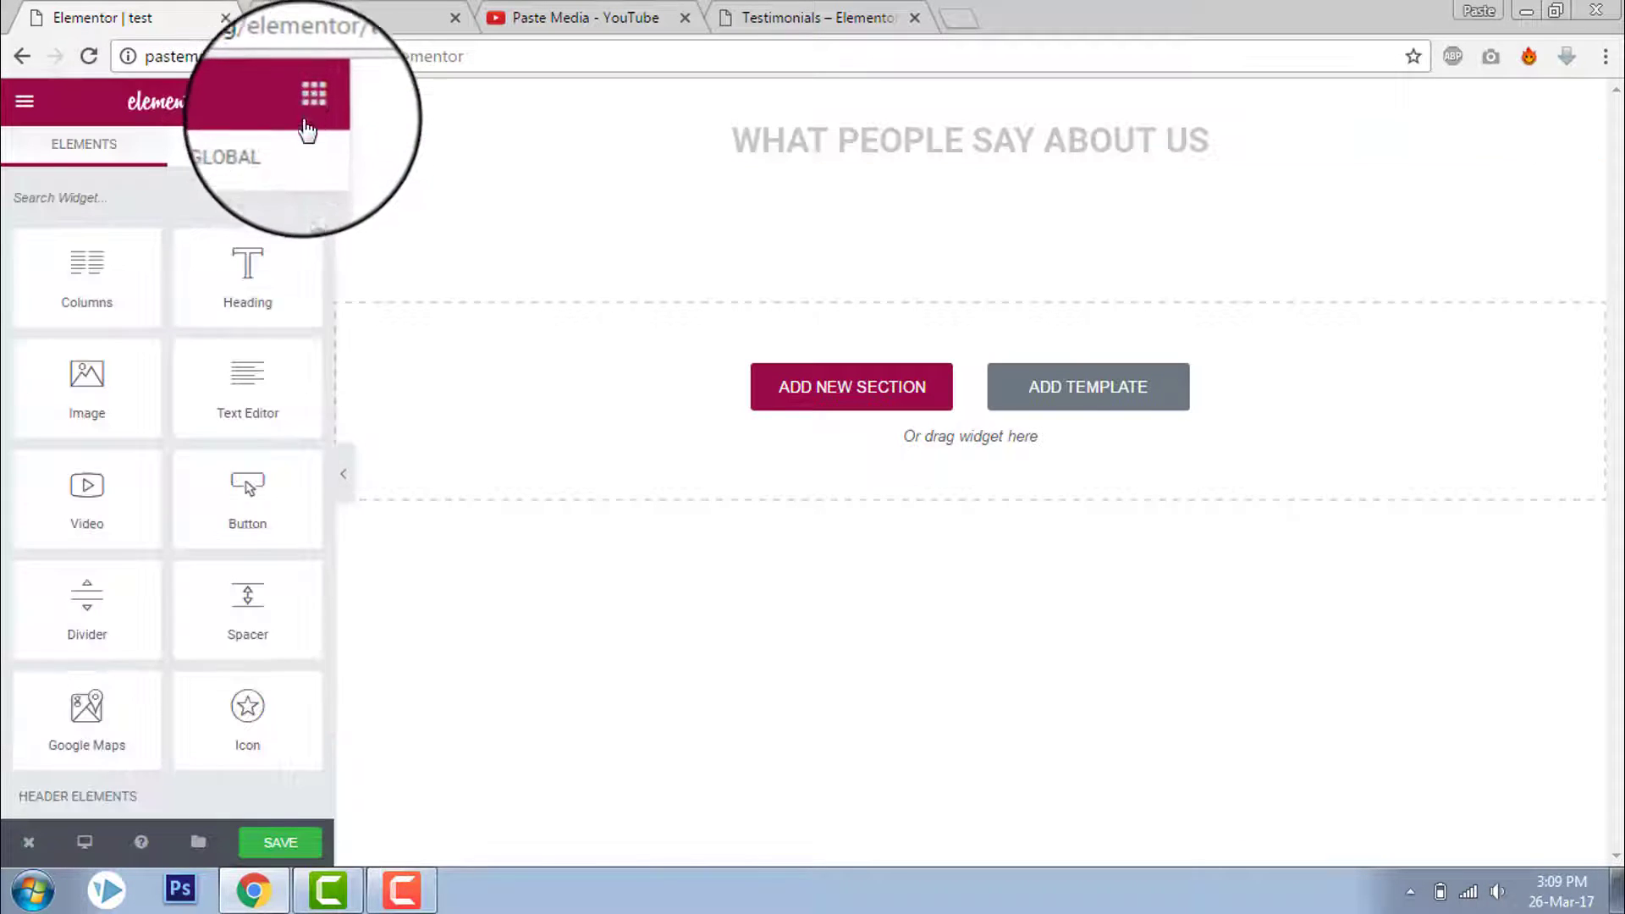
pyautogui.moveTo(86, 601); pyautogui.dragTo(926, 157)
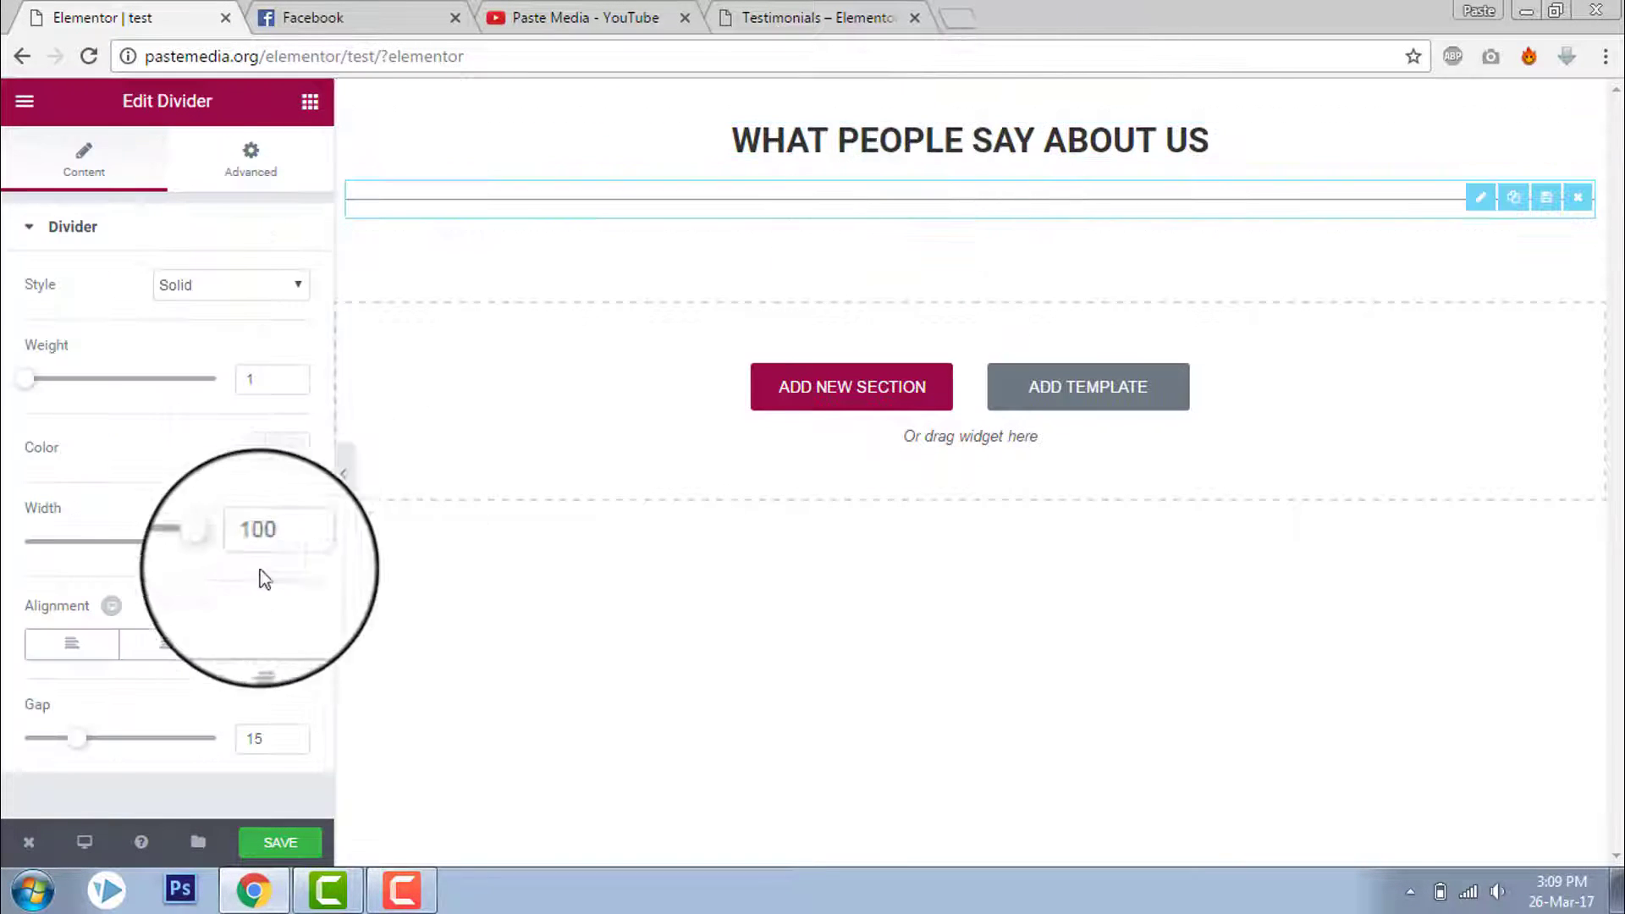
pyautogui.click(290, 375)
pyautogui.click(290, 376)
pyautogui.click(169, 651)
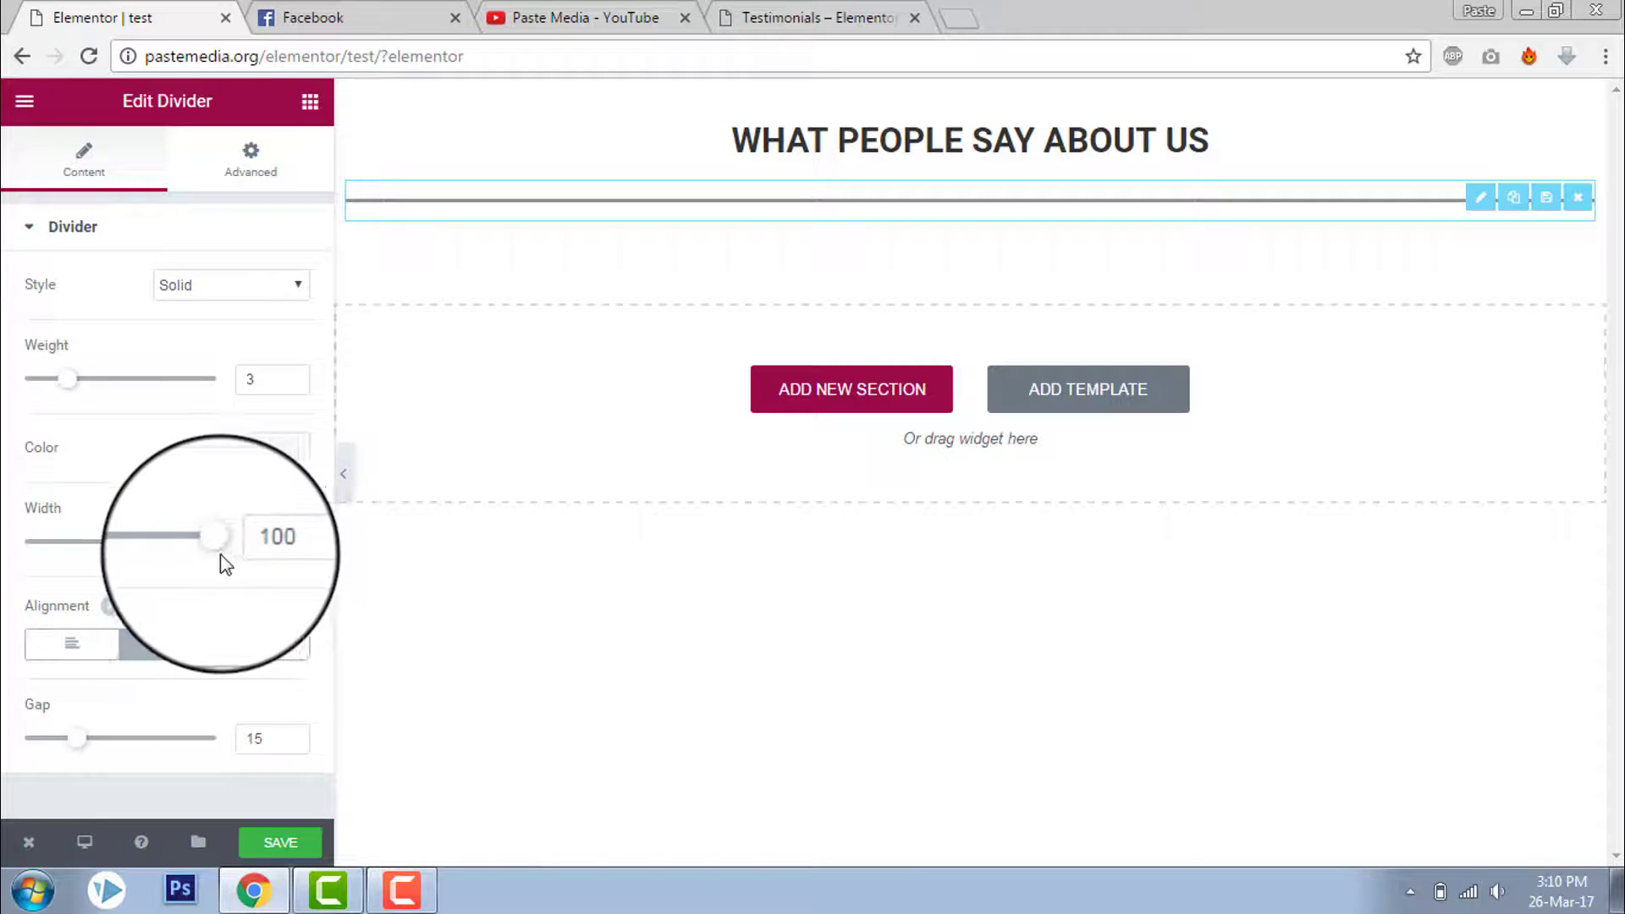
# Set the divider's gap to 2, shorten it to about a fifth of the width and color it #4054b2.
pyautogui.moveTo(80, 743); pyautogui.dragTo(4, 756)
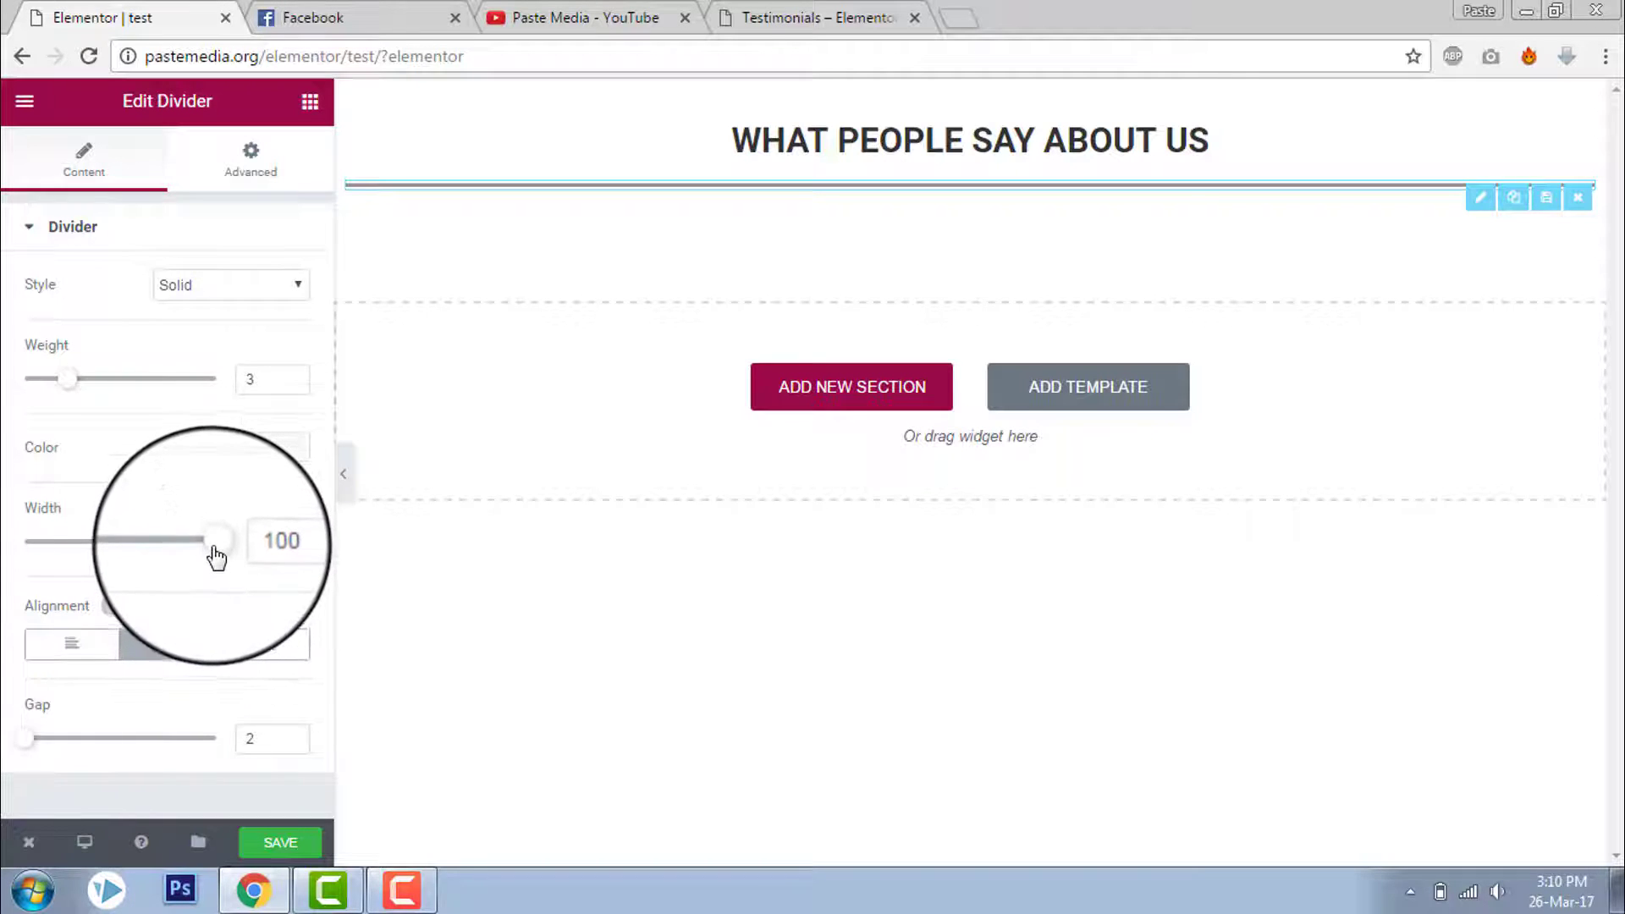
pyautogui.moveTo(216, 555); pyautogui.dragTo(58, 590)
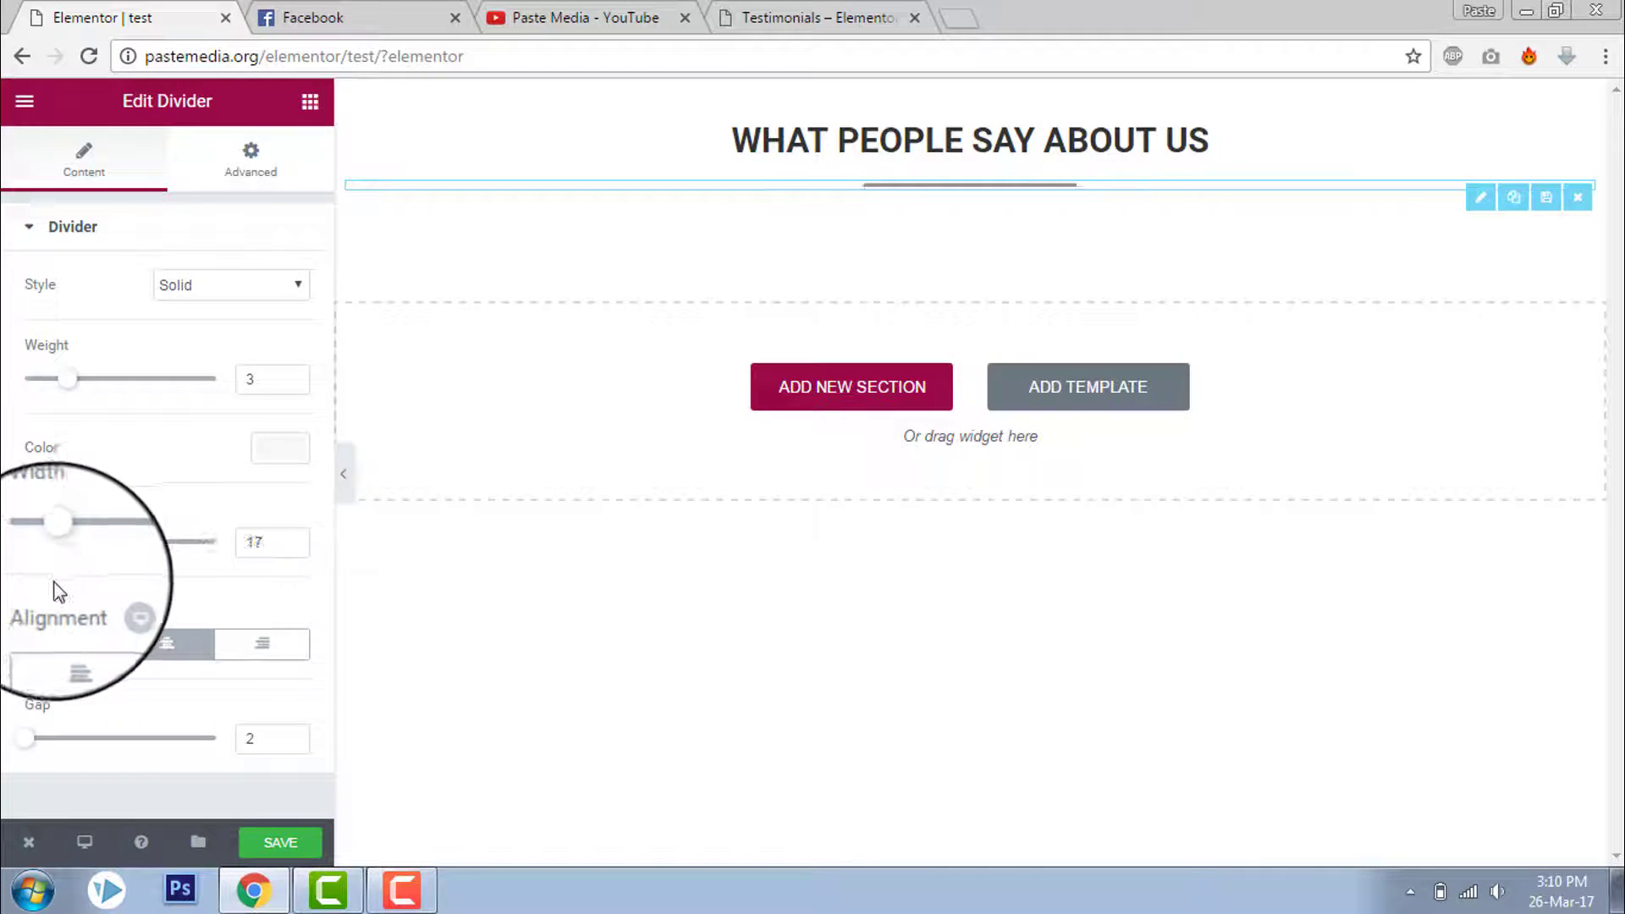
pyautogui.click(279, 455)
pyautogui.click(146, 706)
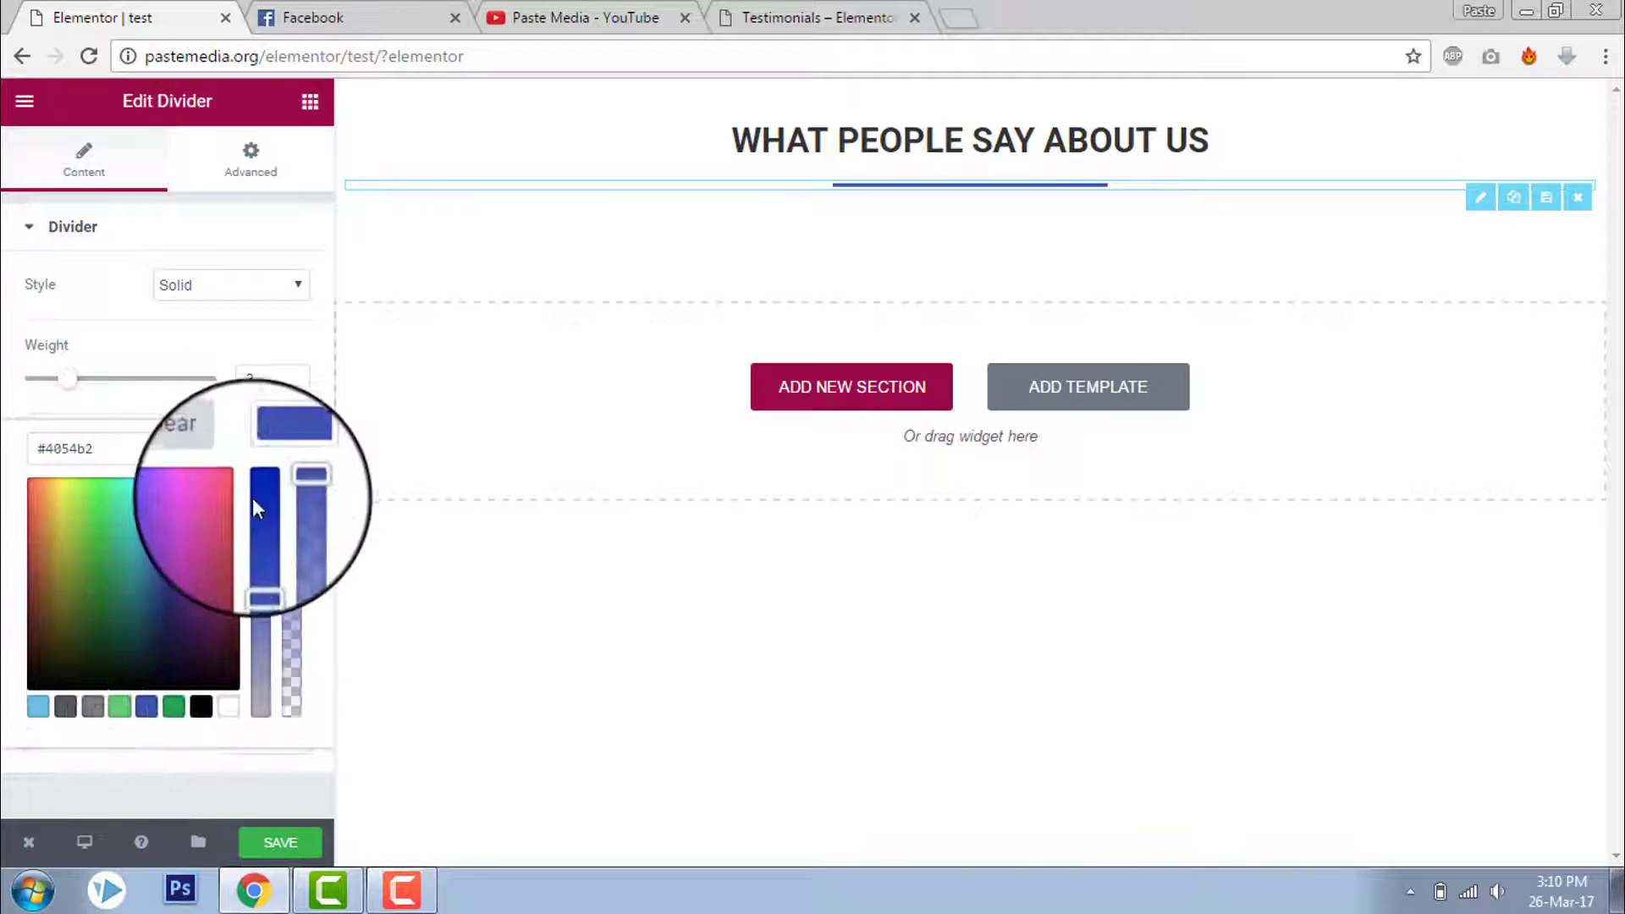
pyautogui.click(271, 454)
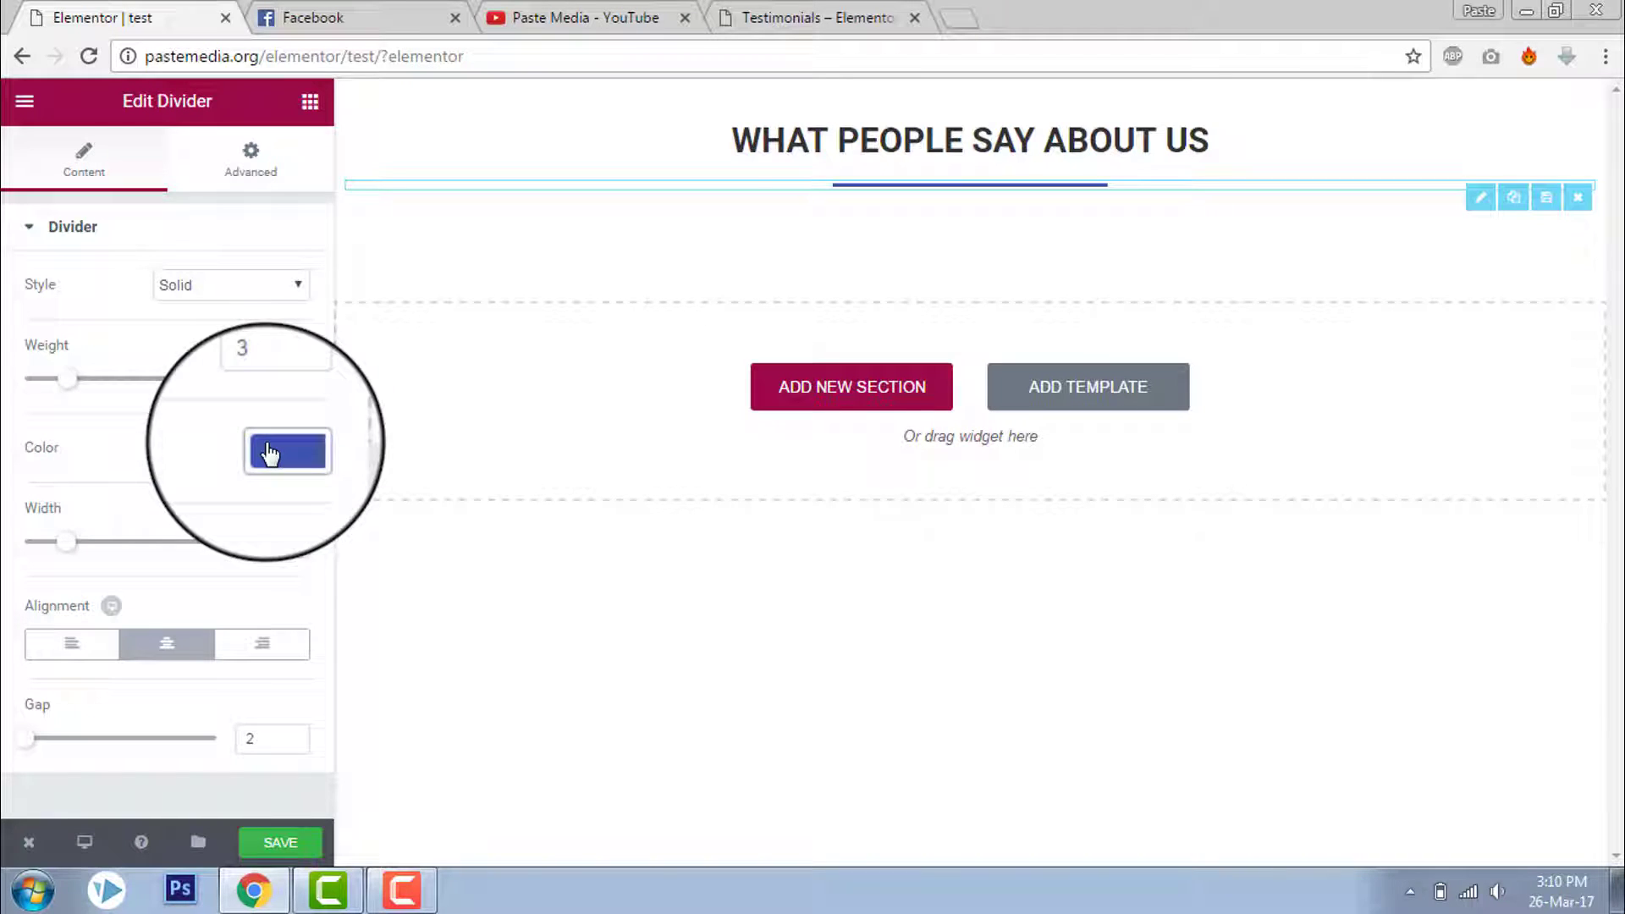
# Insert a Columns widget in the heading's section, placed below the divider, and extend it to three columns.
pyautogui.click(310, 101)
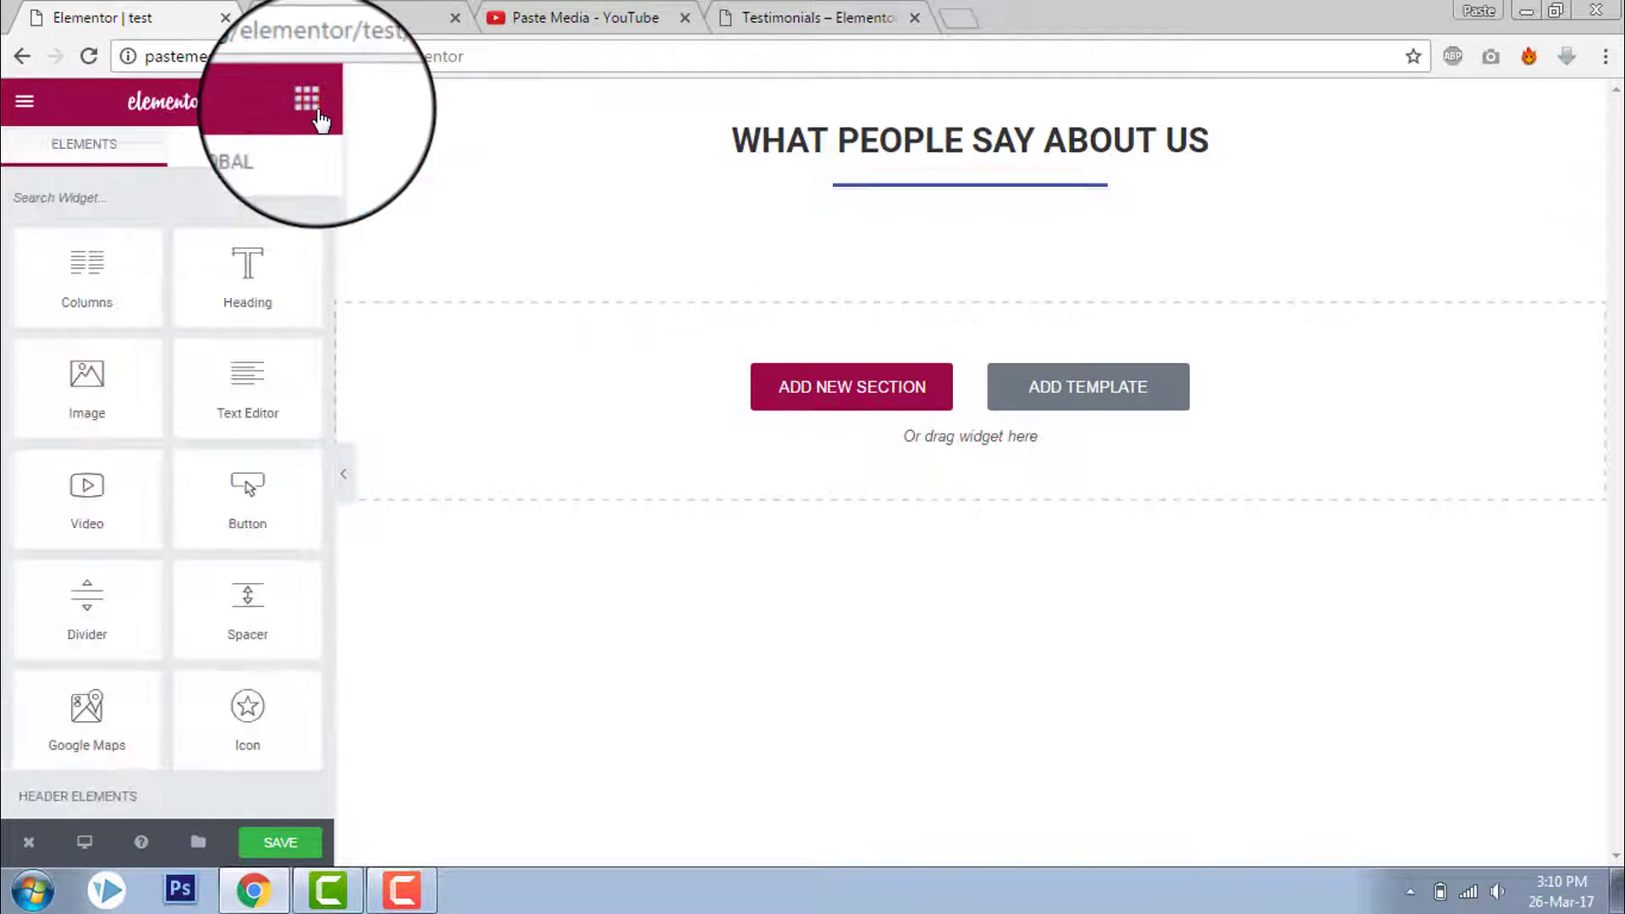
pyautogui.moveTo(73, 261); pyautogui.dragTo(932, 195)
pyautogui.moveTo(86, 270); pyautogui.dragTo(887, 176)
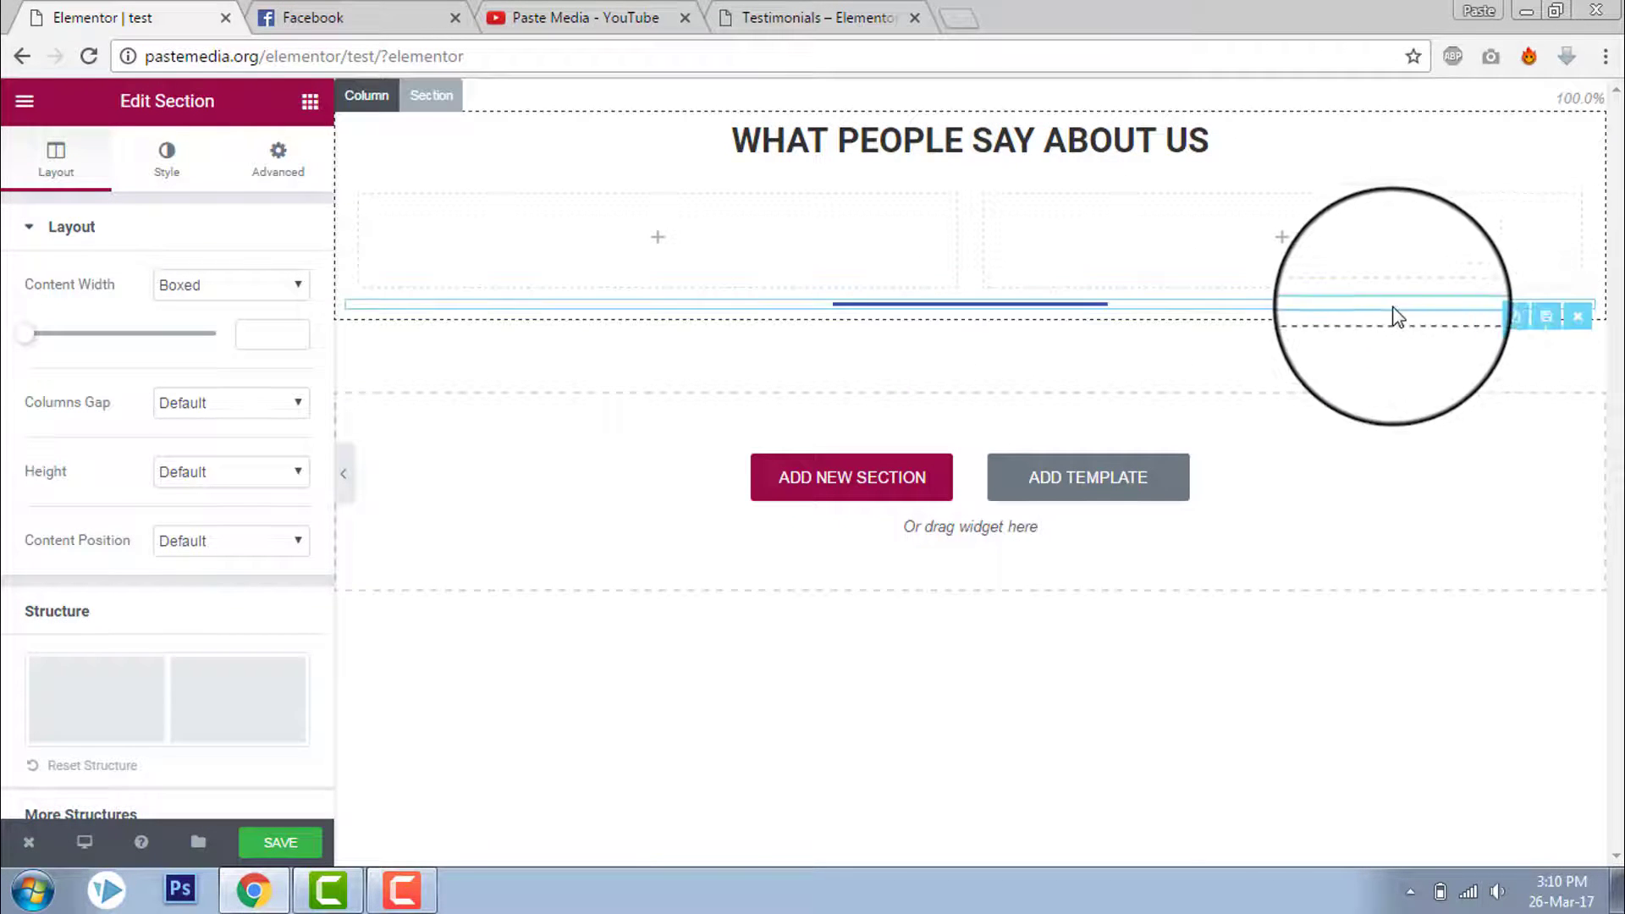
pyautogui.moveTo(1485, 303); pyautogui.dragTo(1097, 181)
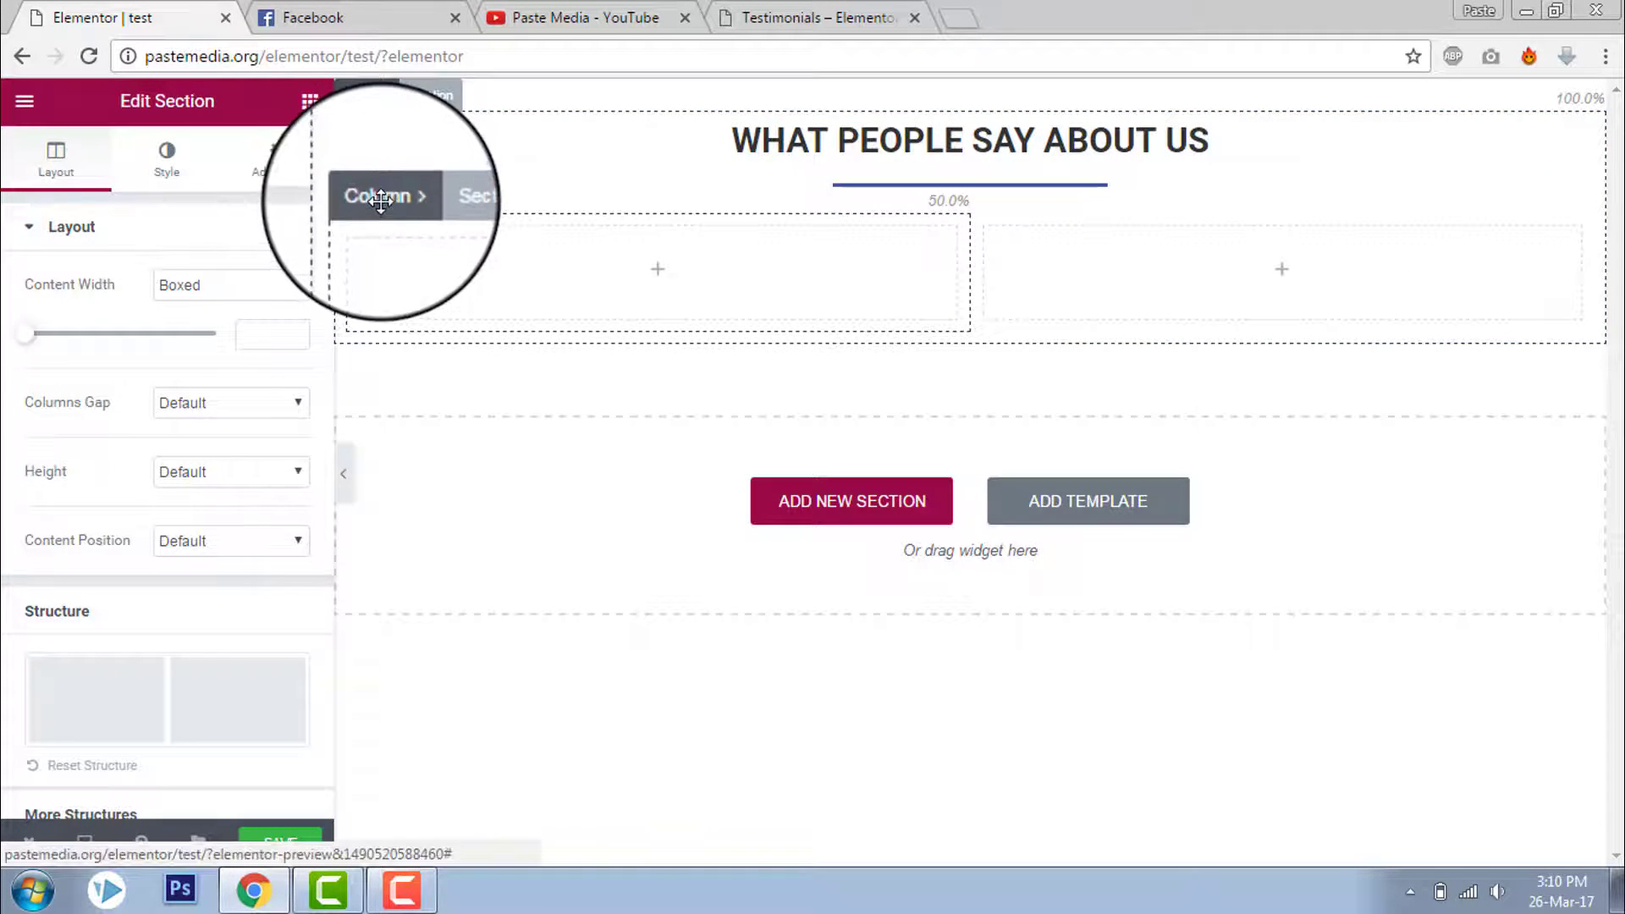
pyautogui.click(380, 200)
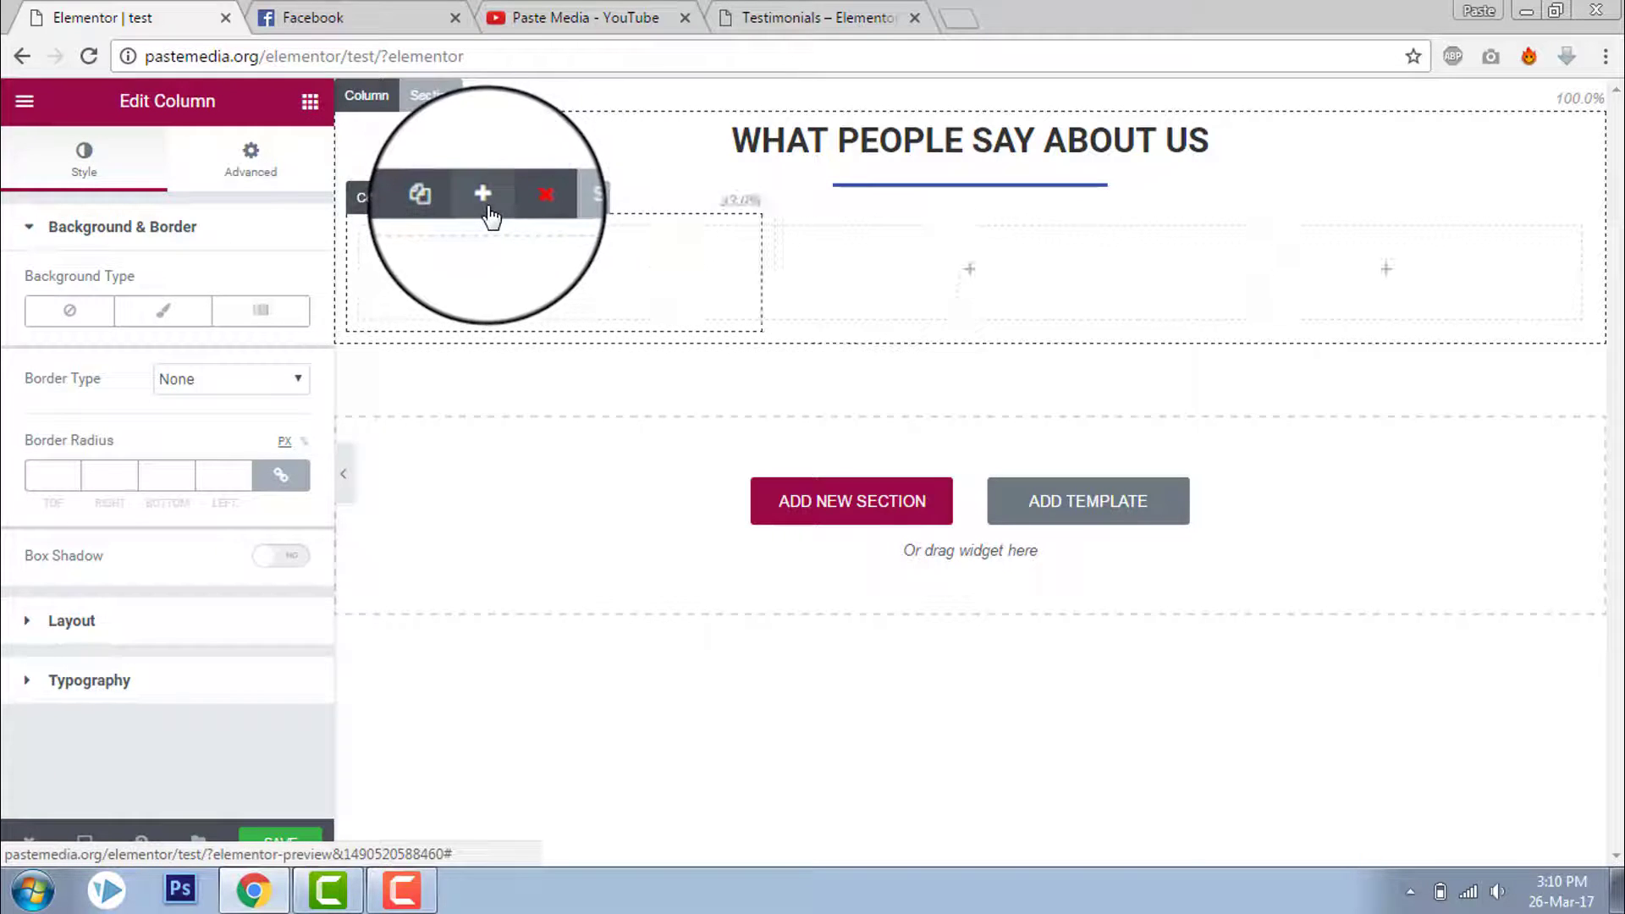
pyautogui.click(484, 196)
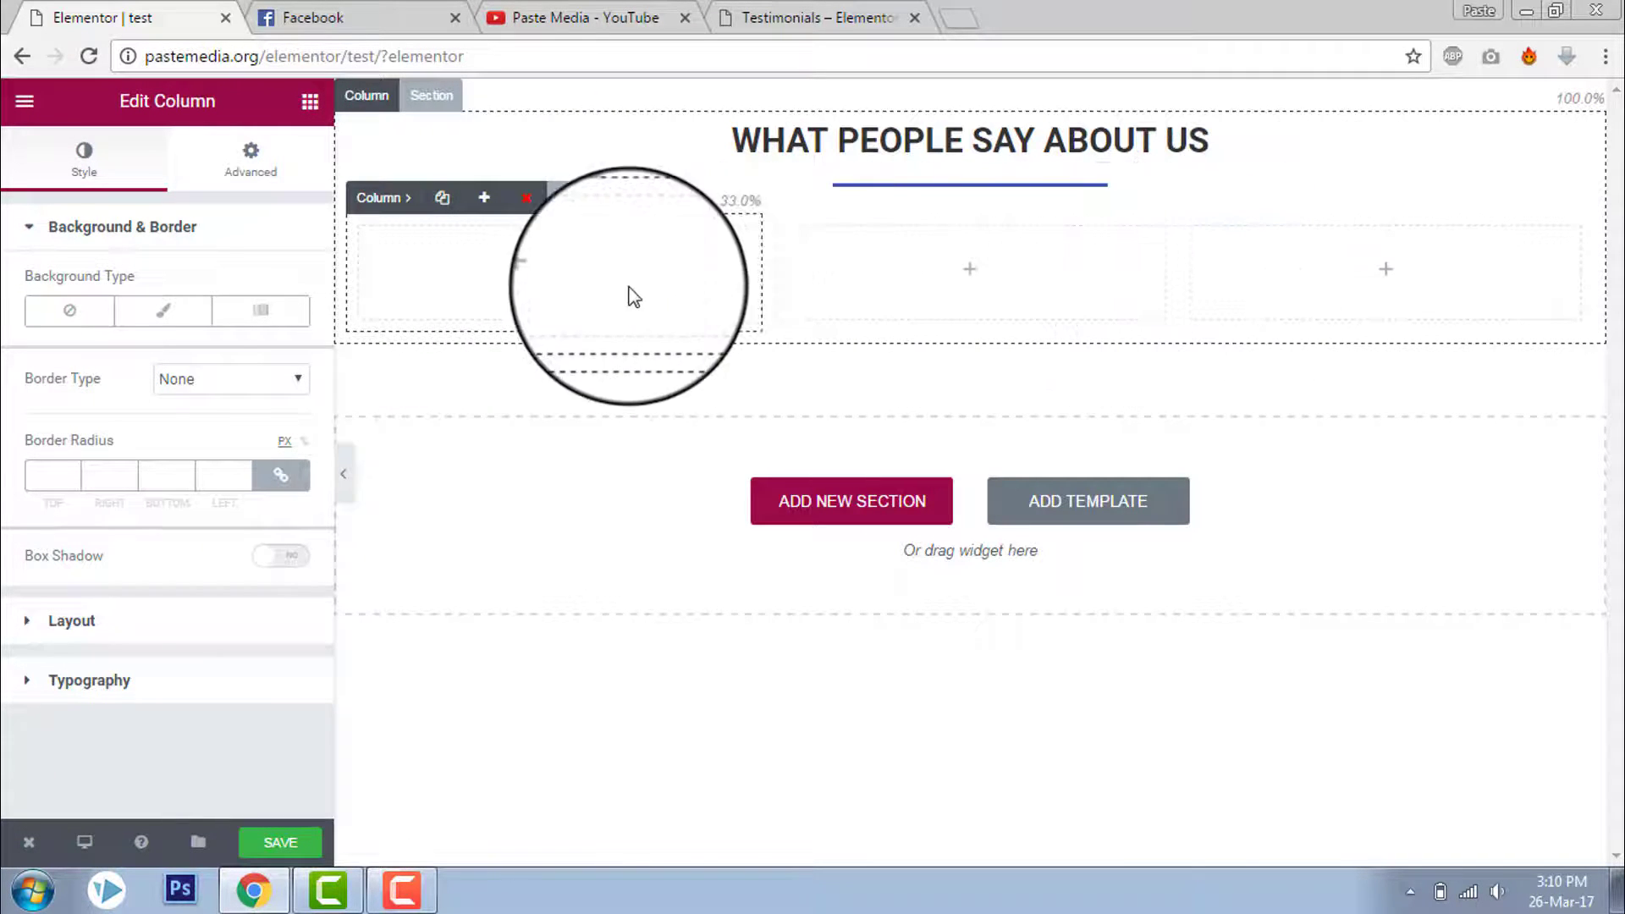
# Add a Testimonial widget to the first of the three columns.
pyautogui.click(309, 103)
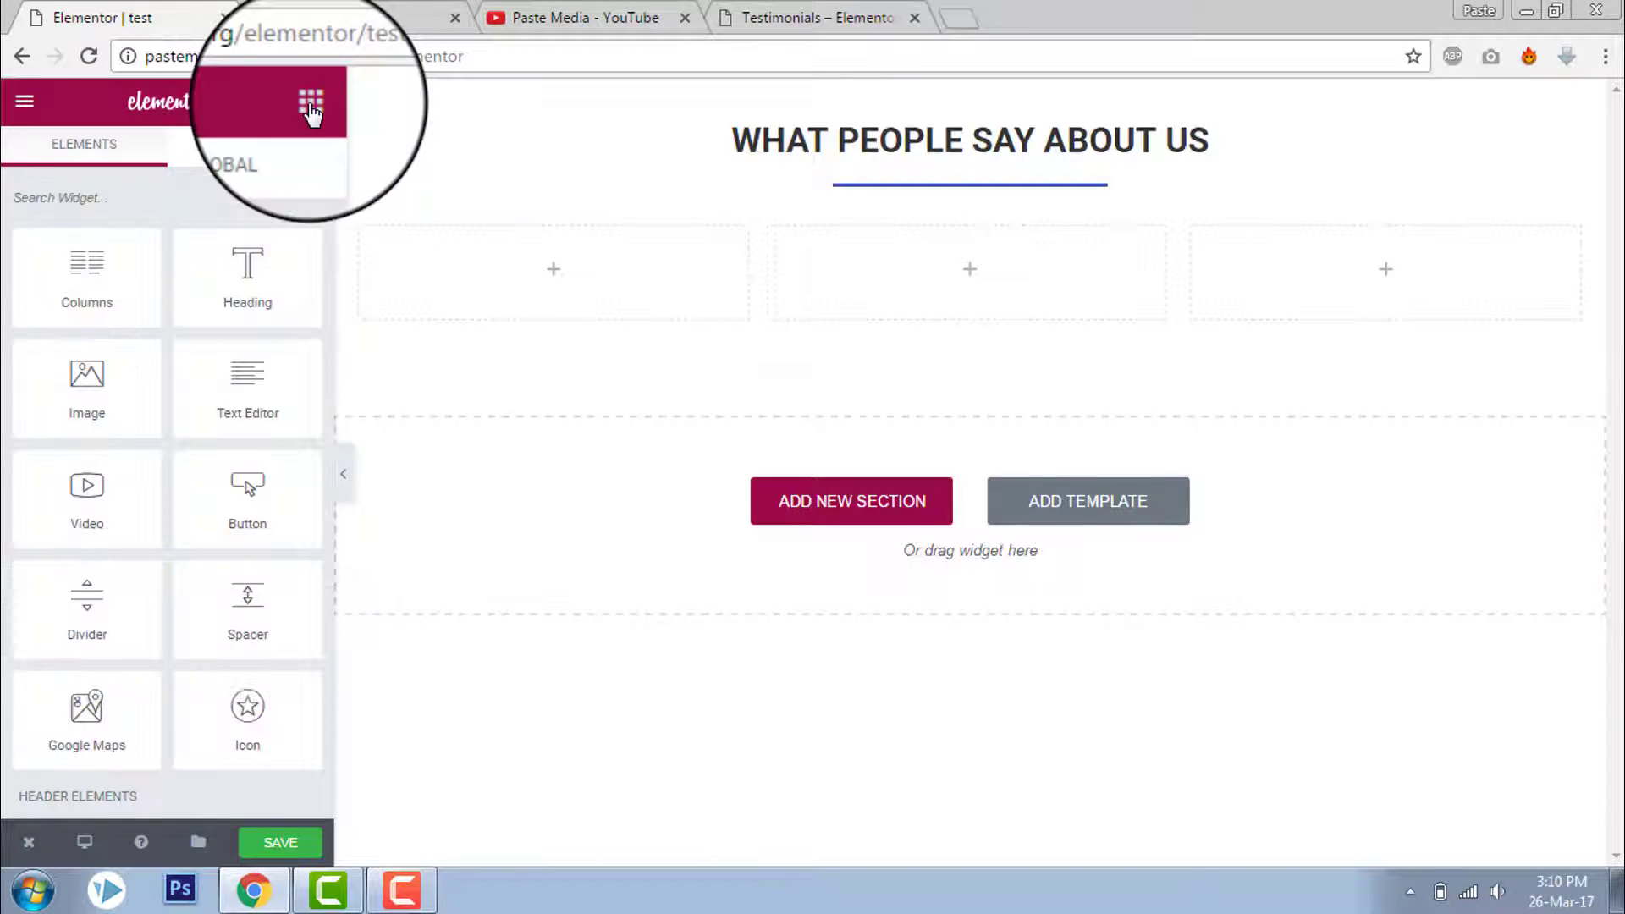
pyautogui.scroll(-15, 212, 356)
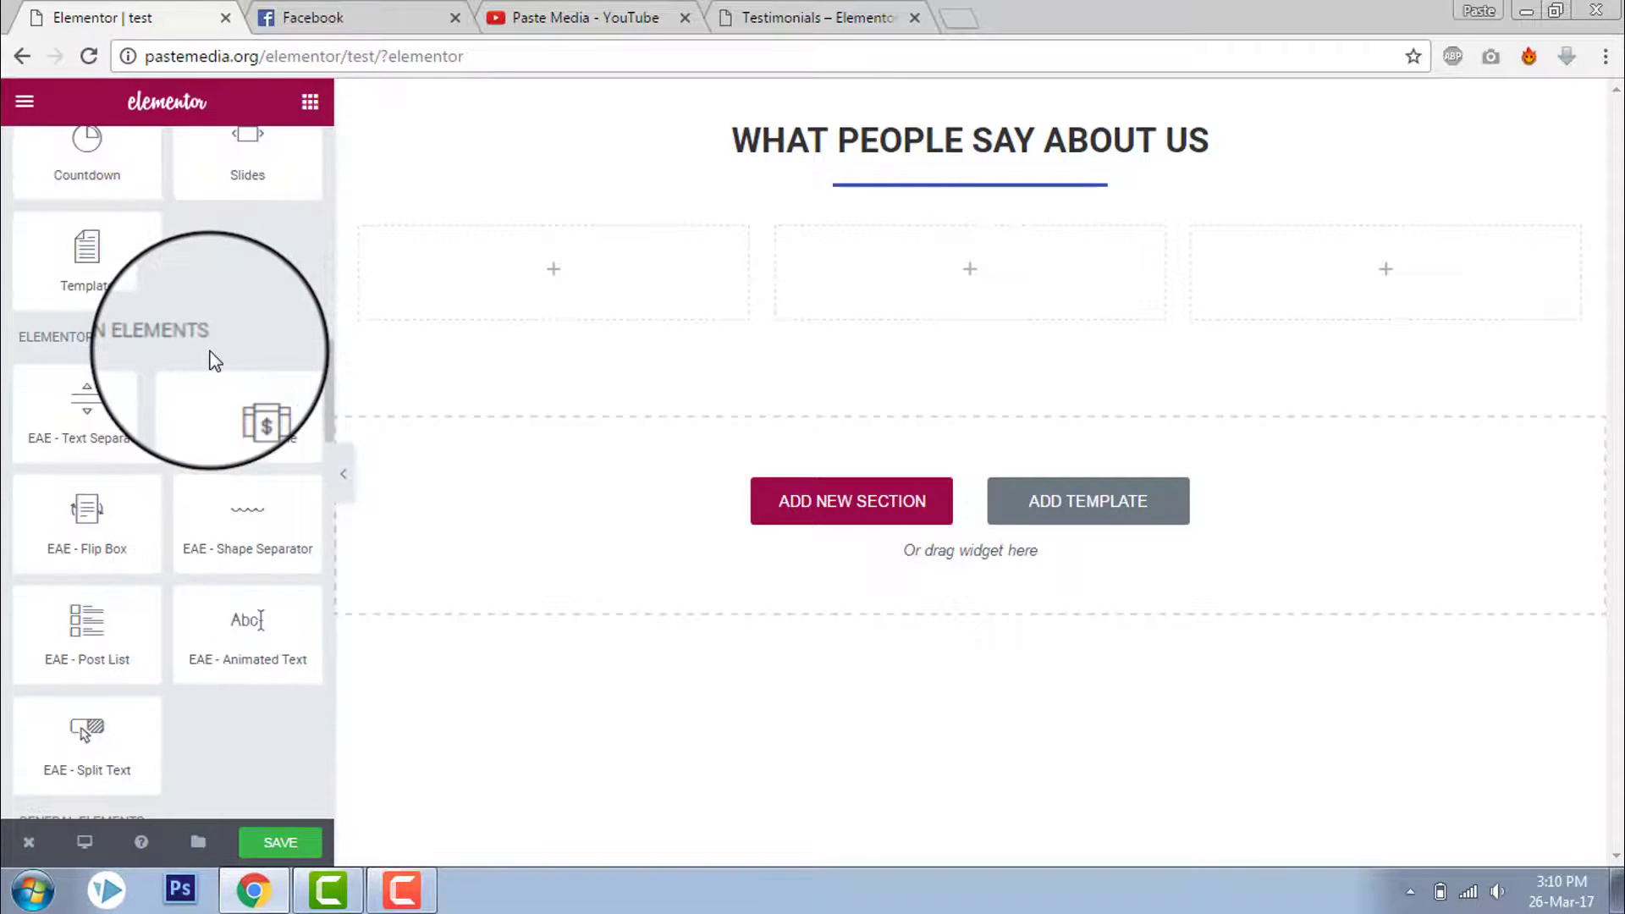
pyautogui.scroll(-4, 218, 355)
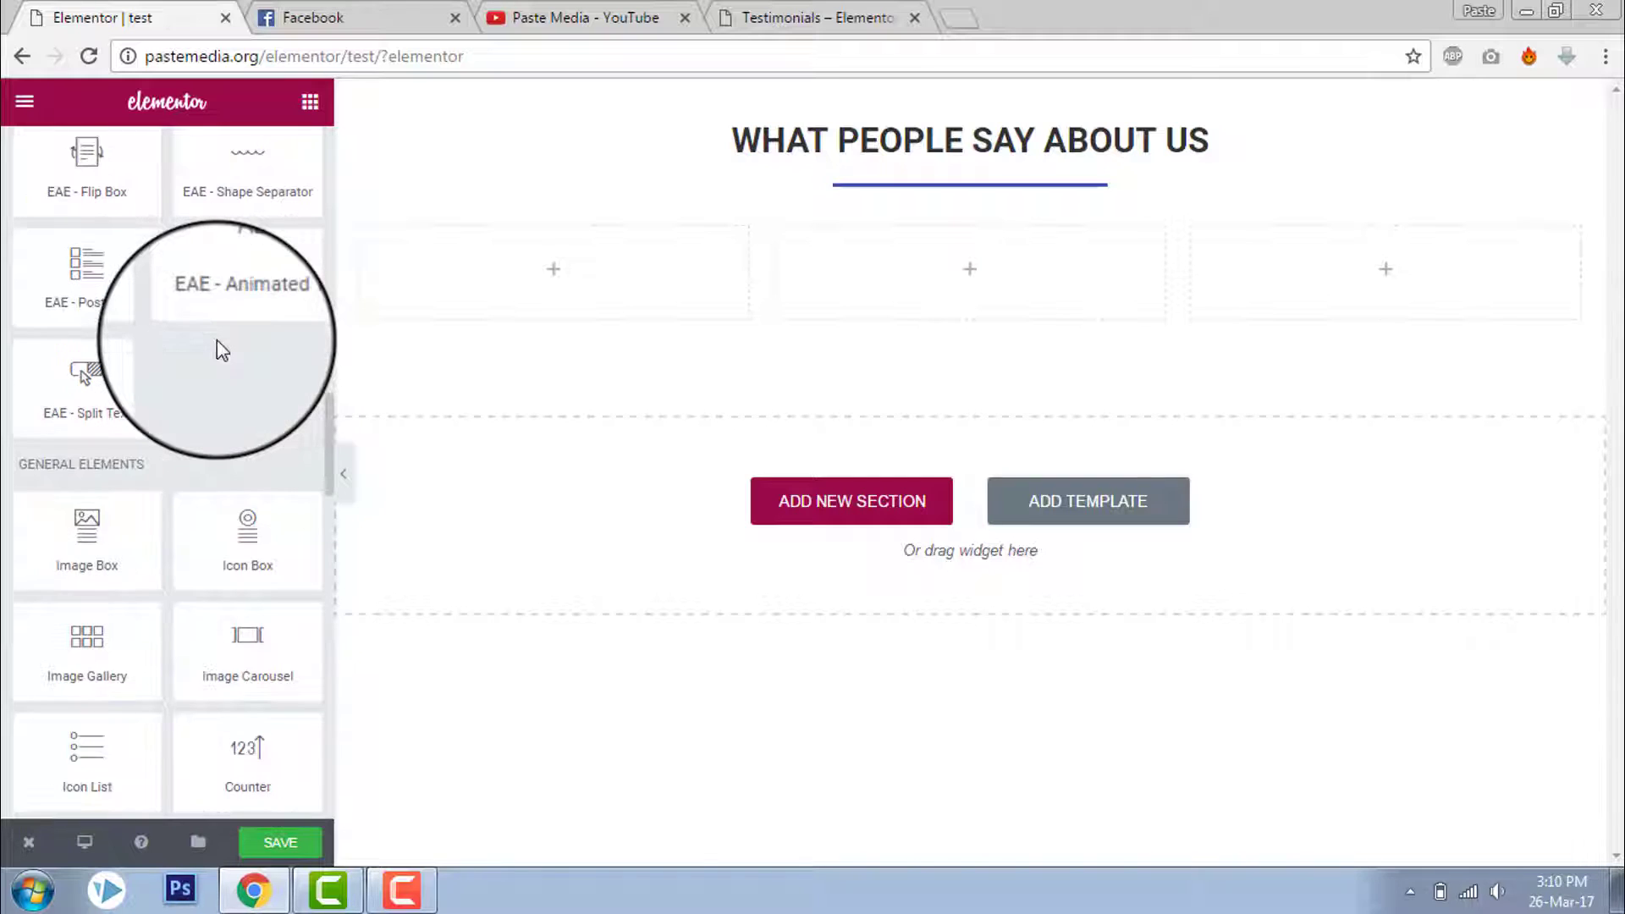
pyautogui.scroll(-3, 217, 350)
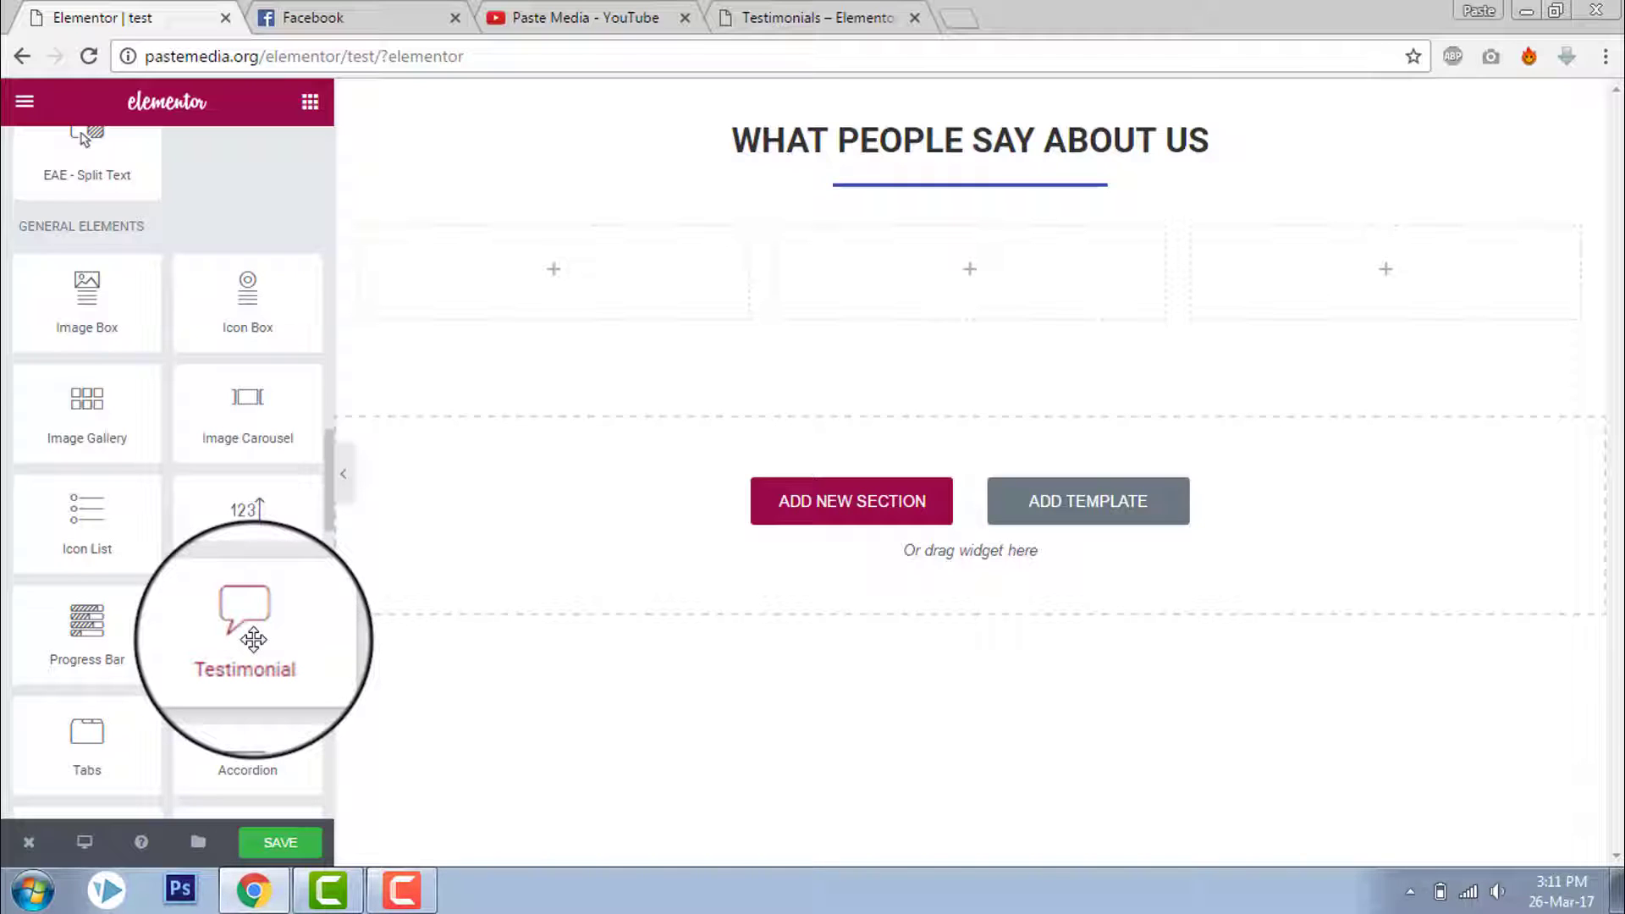
pyautogui.moveTo(258, 646); pyautogui.dragTo(522, 286)
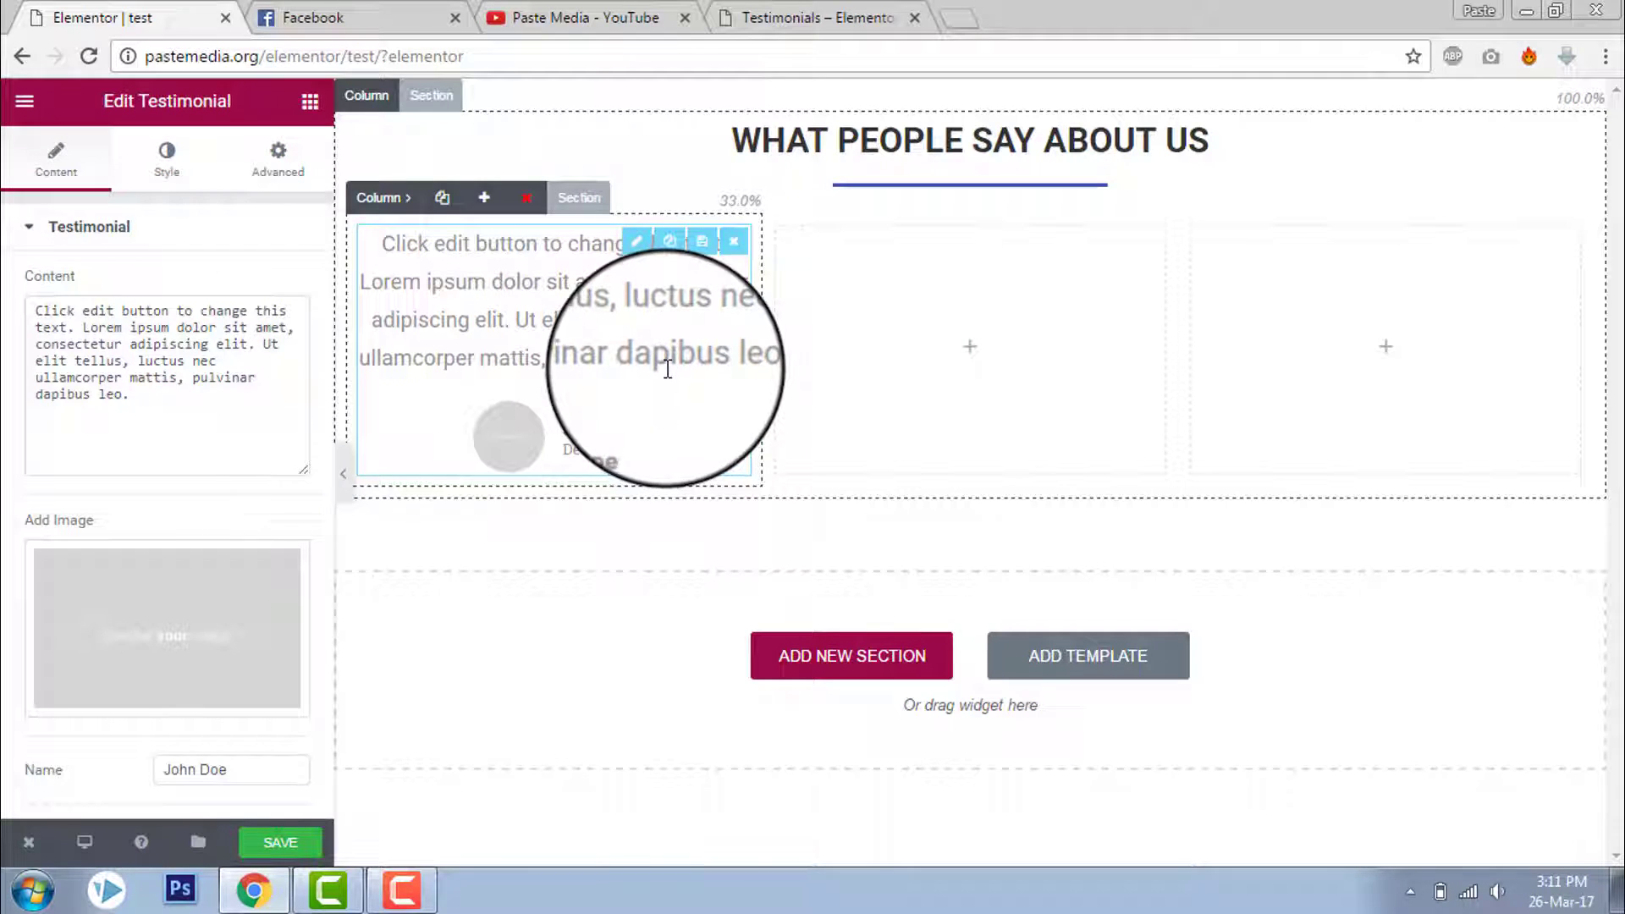
# Review the finished three-card design on the published testimonials page and return to the test page editor.
pyautogui.click(787, 17)
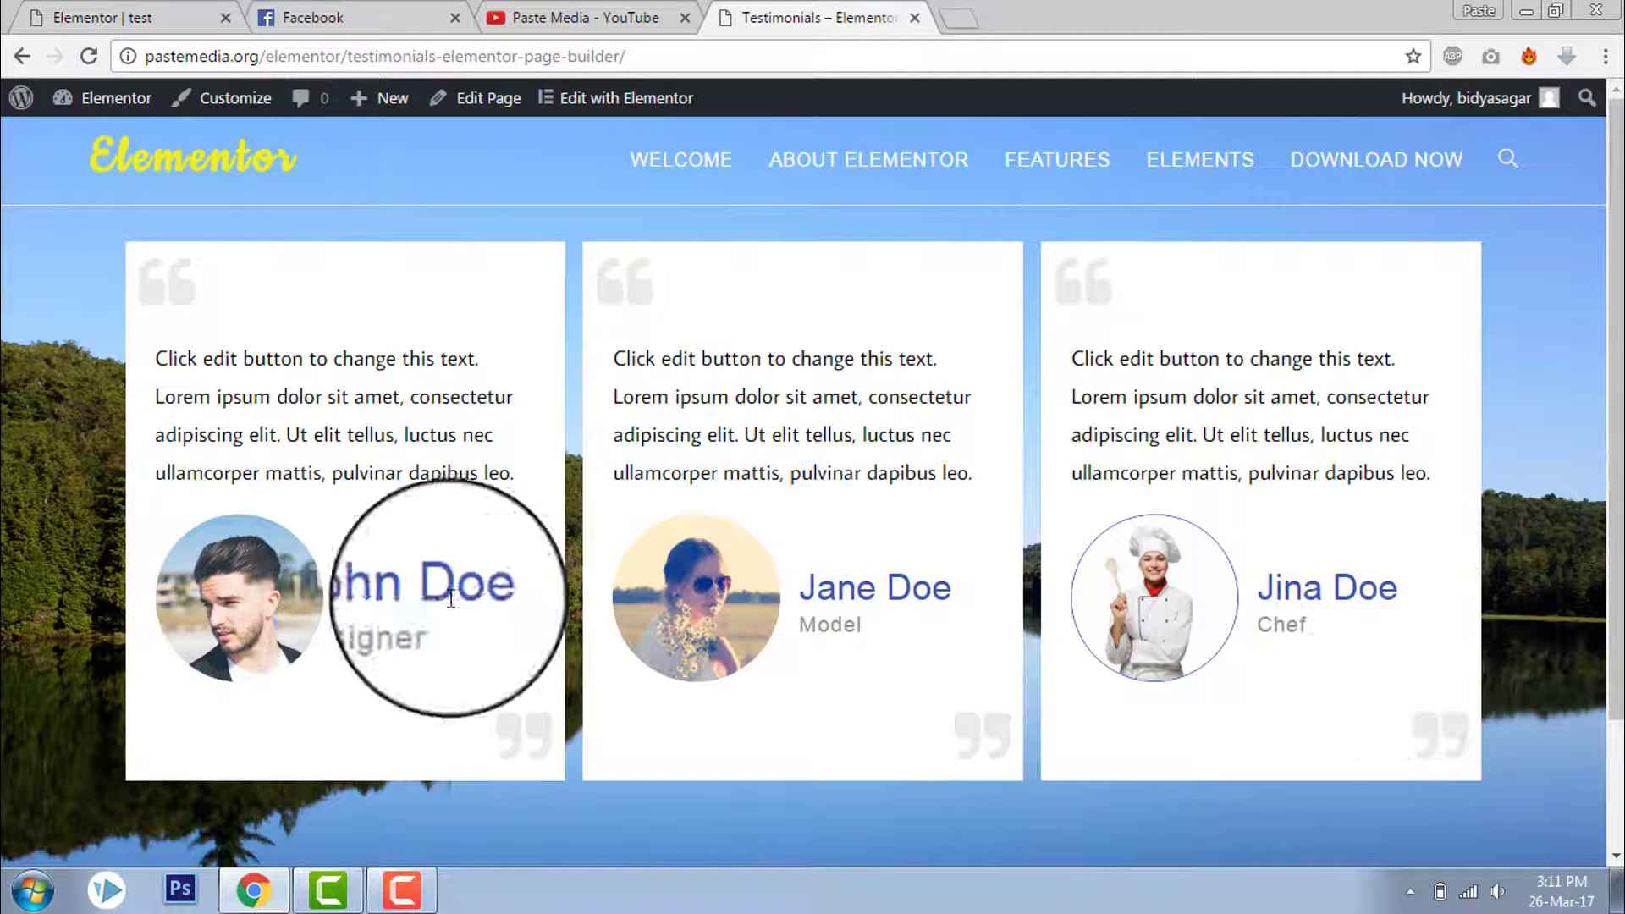
pyautogui.click(575, 15)
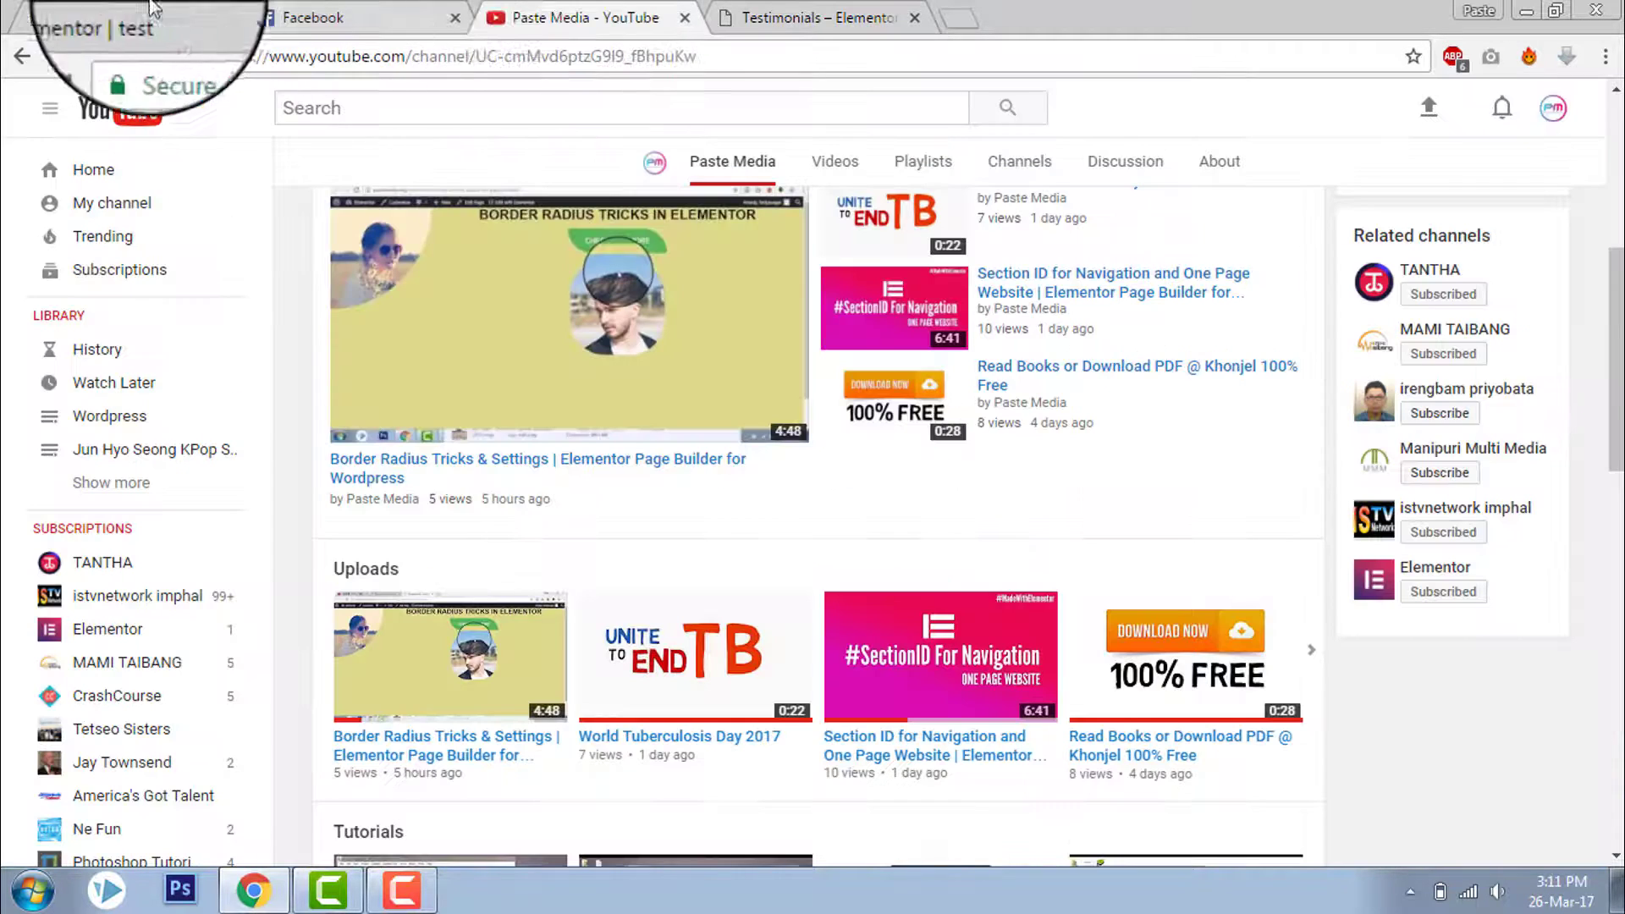
pyautogui.click(194, 10)
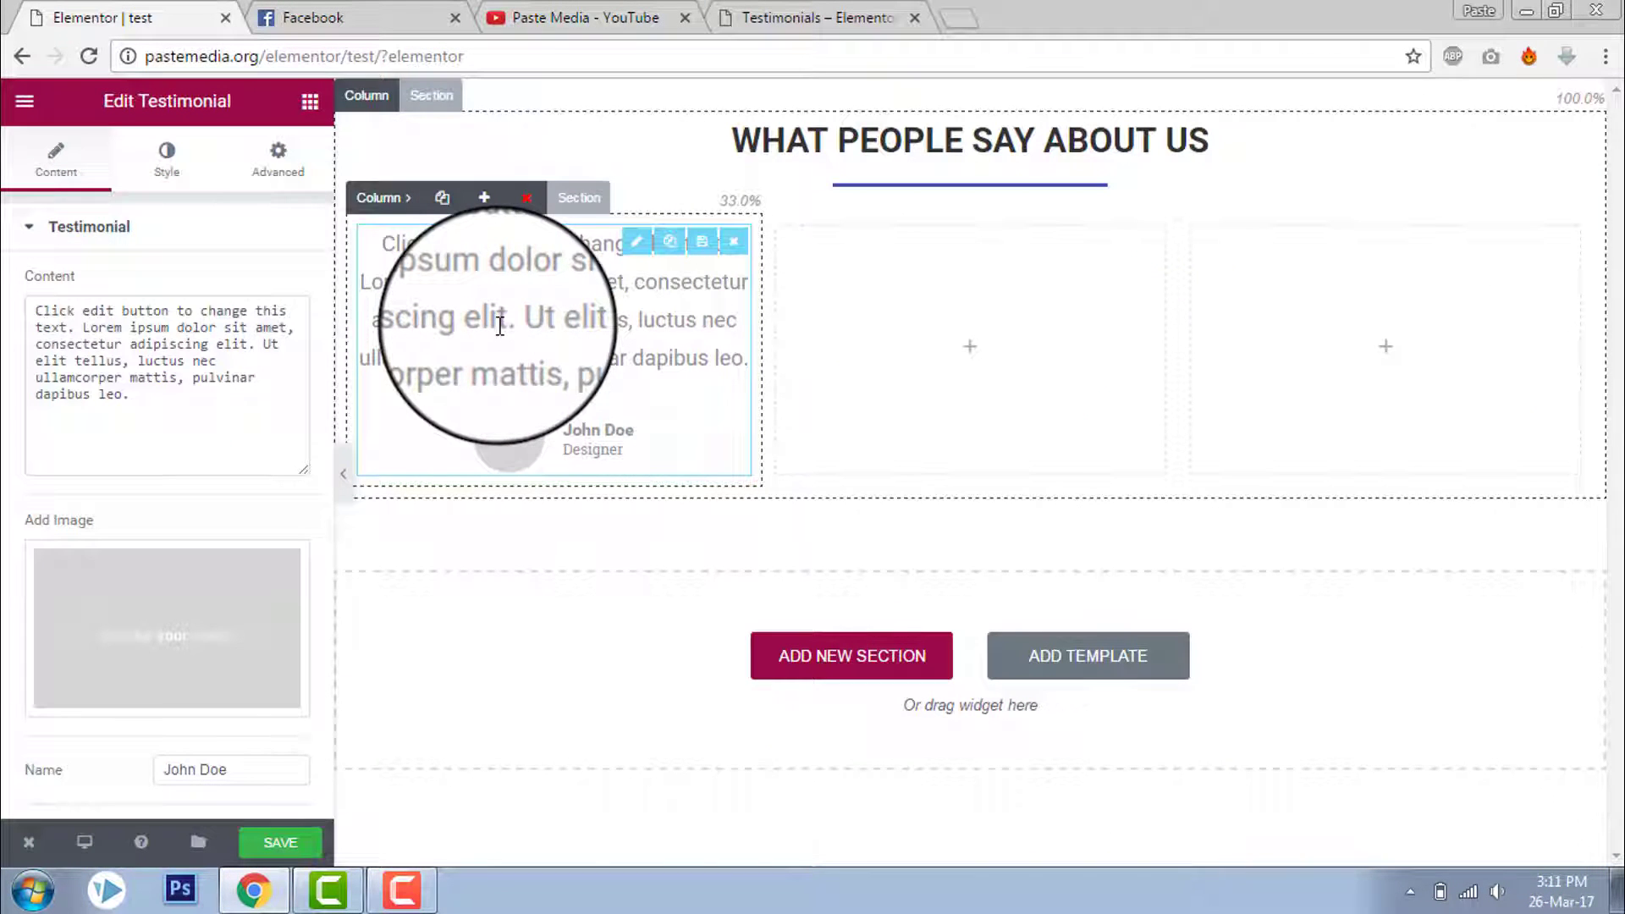
# Set the testimonial's image to 04-small.jpg, the woman in sunglasses, from the media library.
pyautogui.click(148, 621)
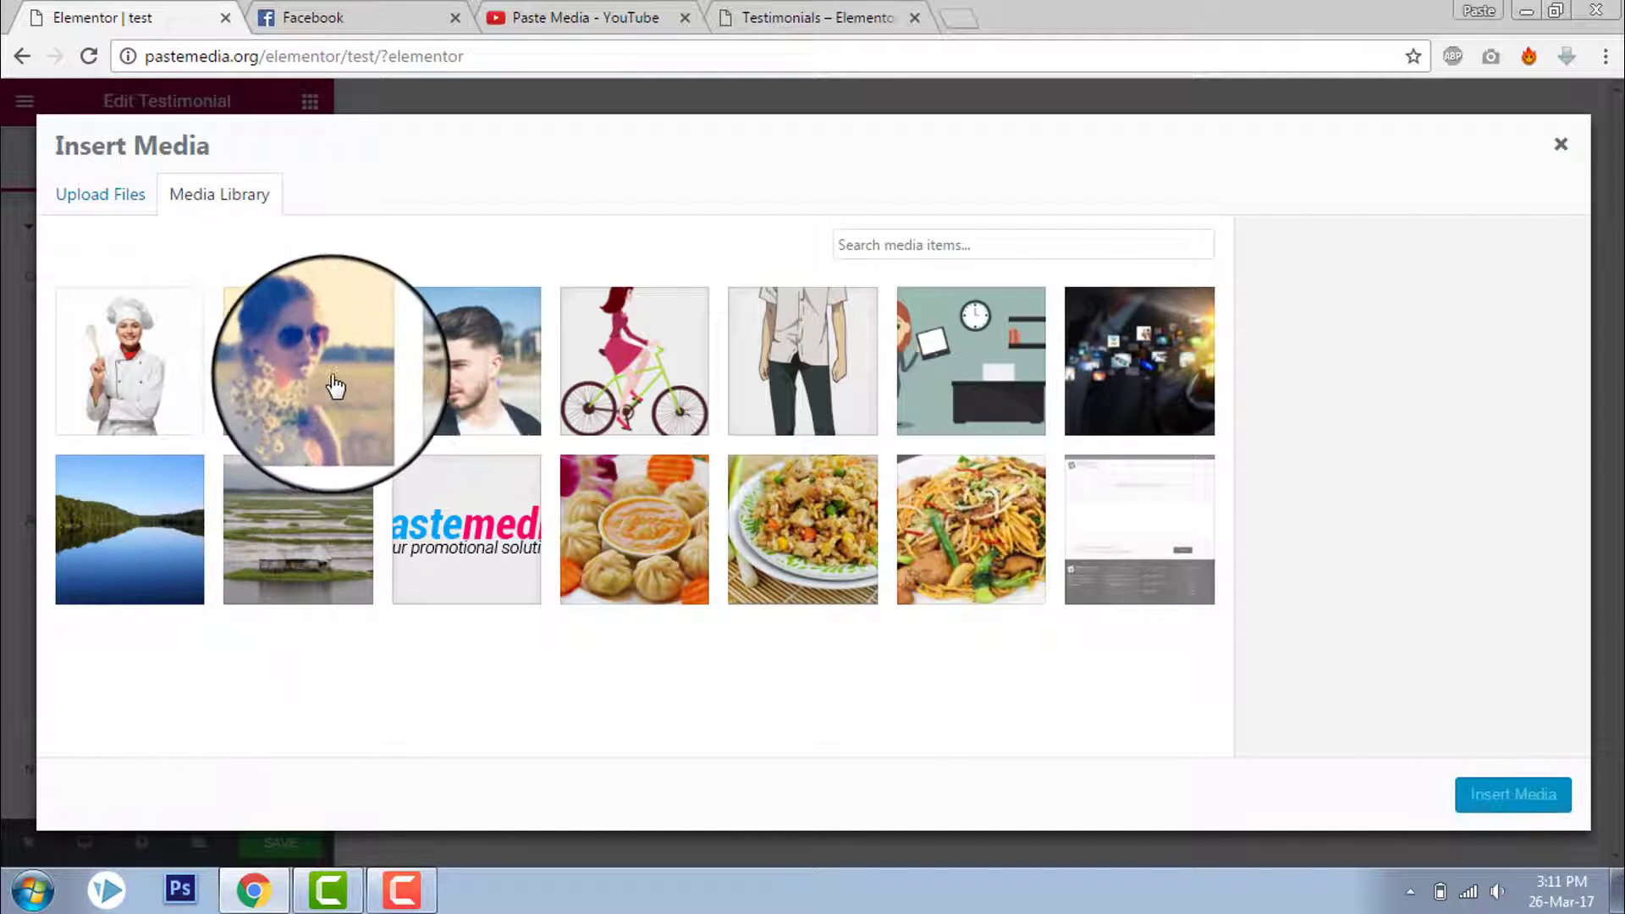
pyautogui.click(328, 412)
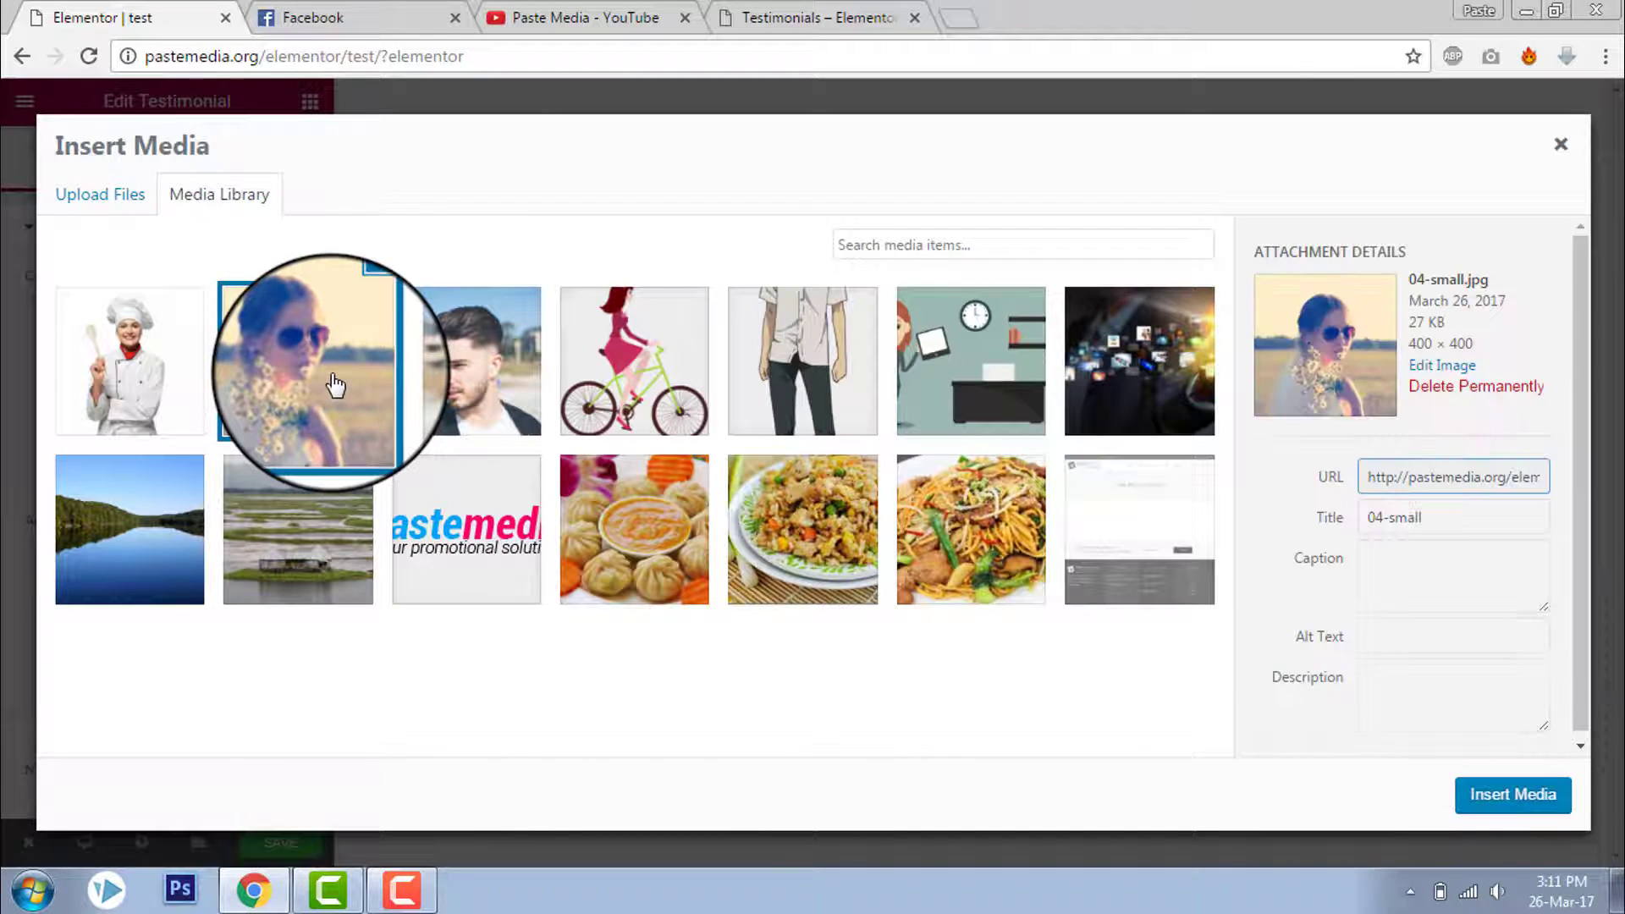
pyautogui.click(1500, 798)
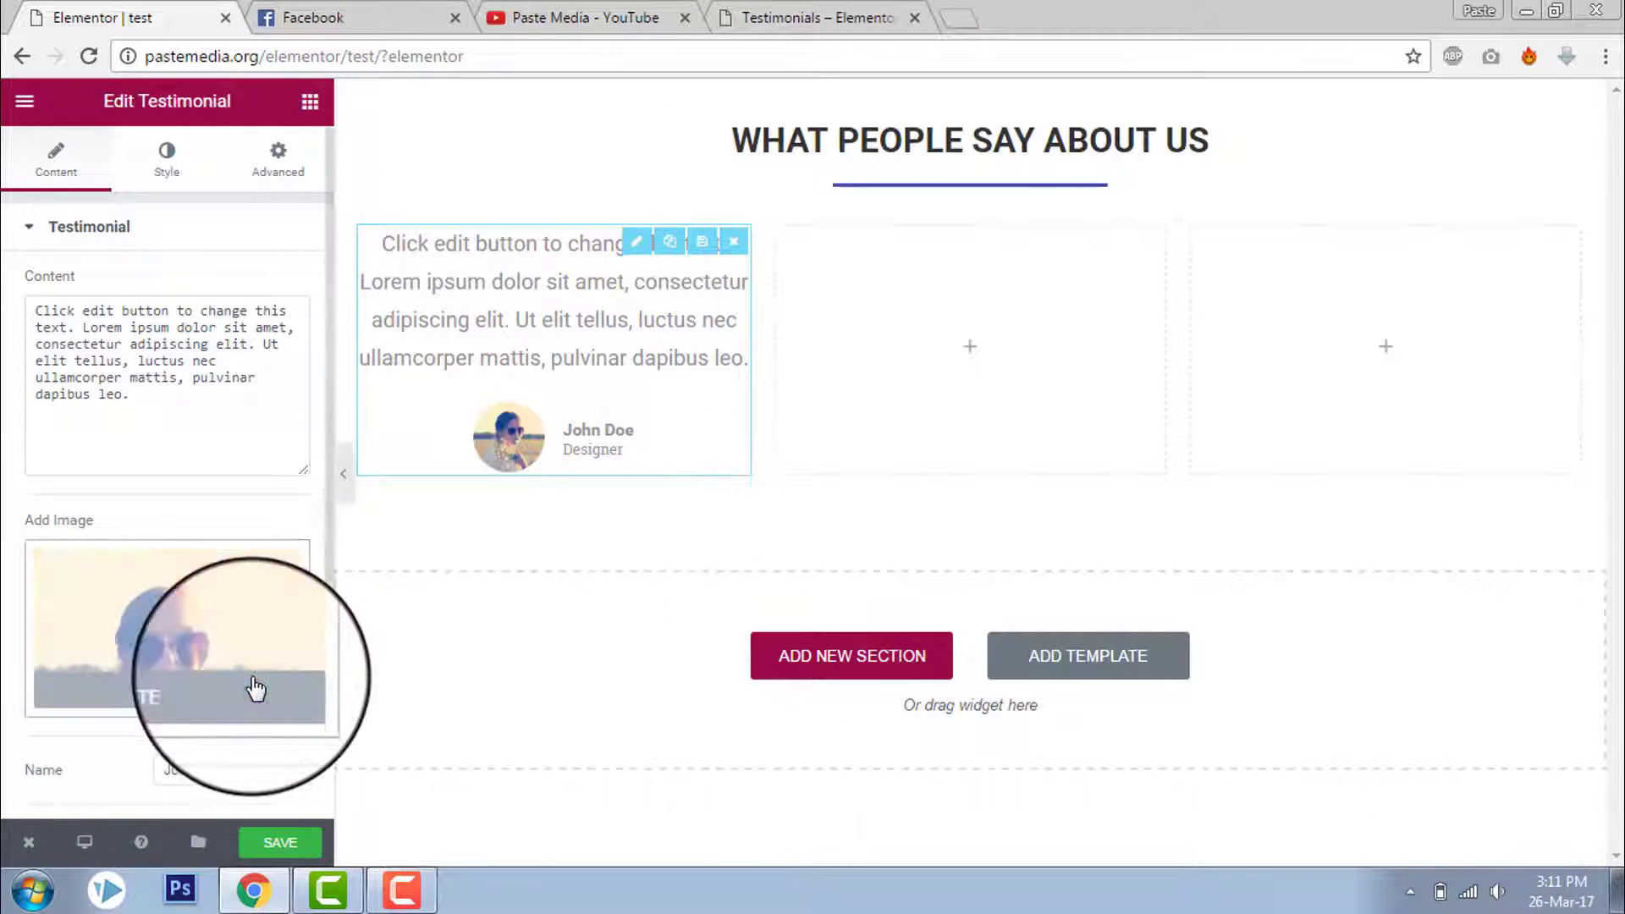
# Compare the testimonial with the published testimonials page and align its content to the left.
pyautogui.scroll(-3, 254, 678)
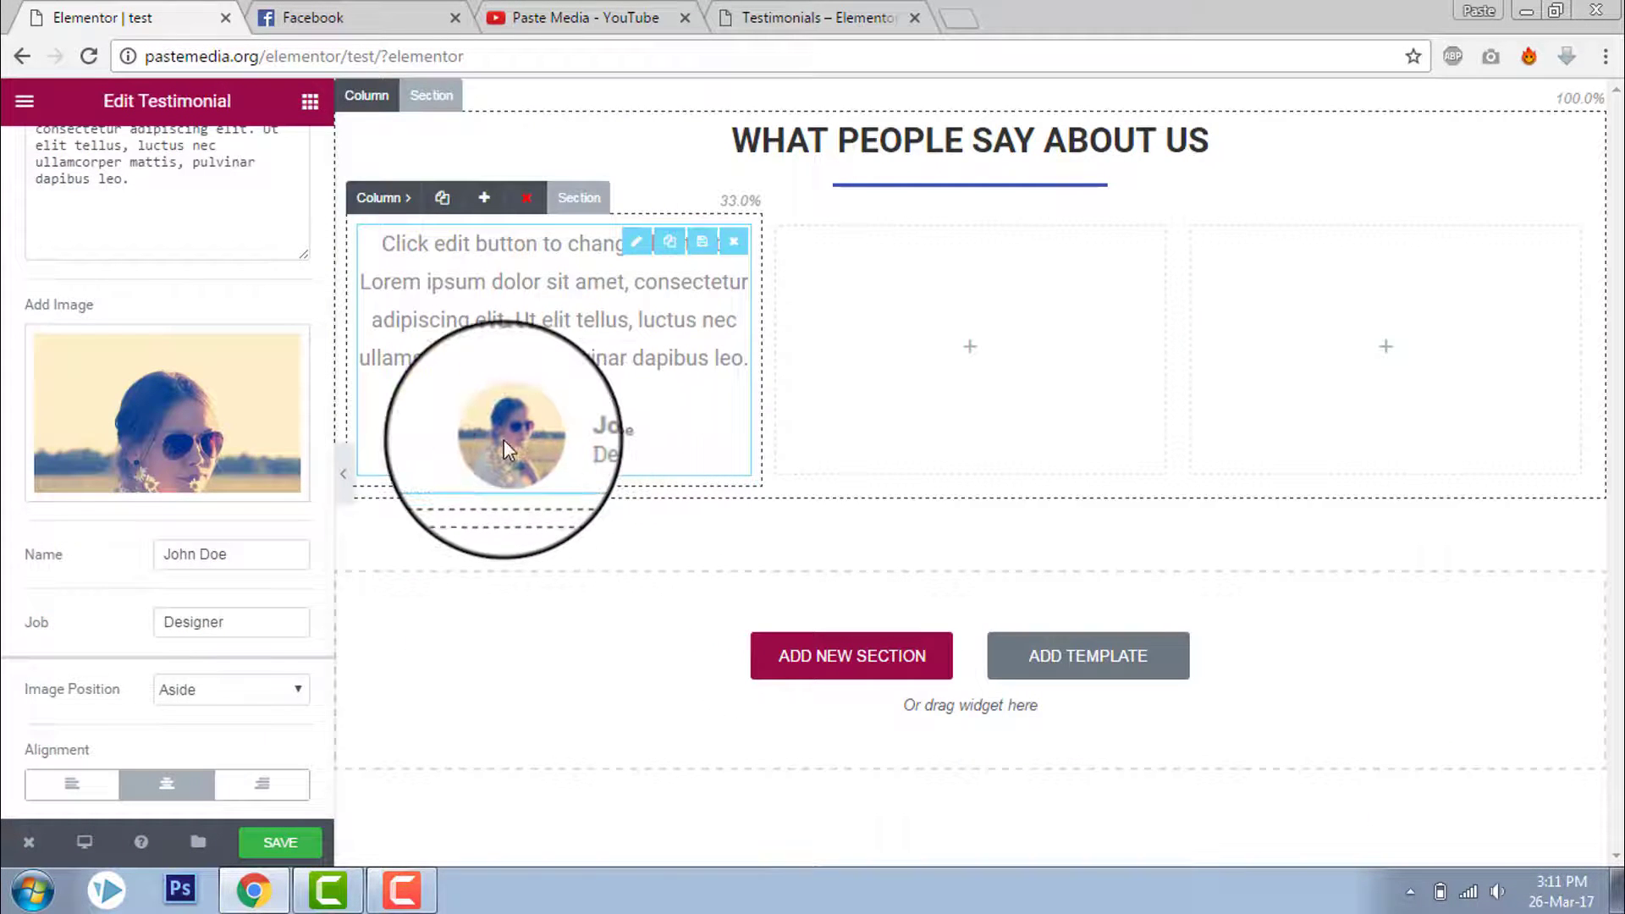
pyautogui.click(826, 17)
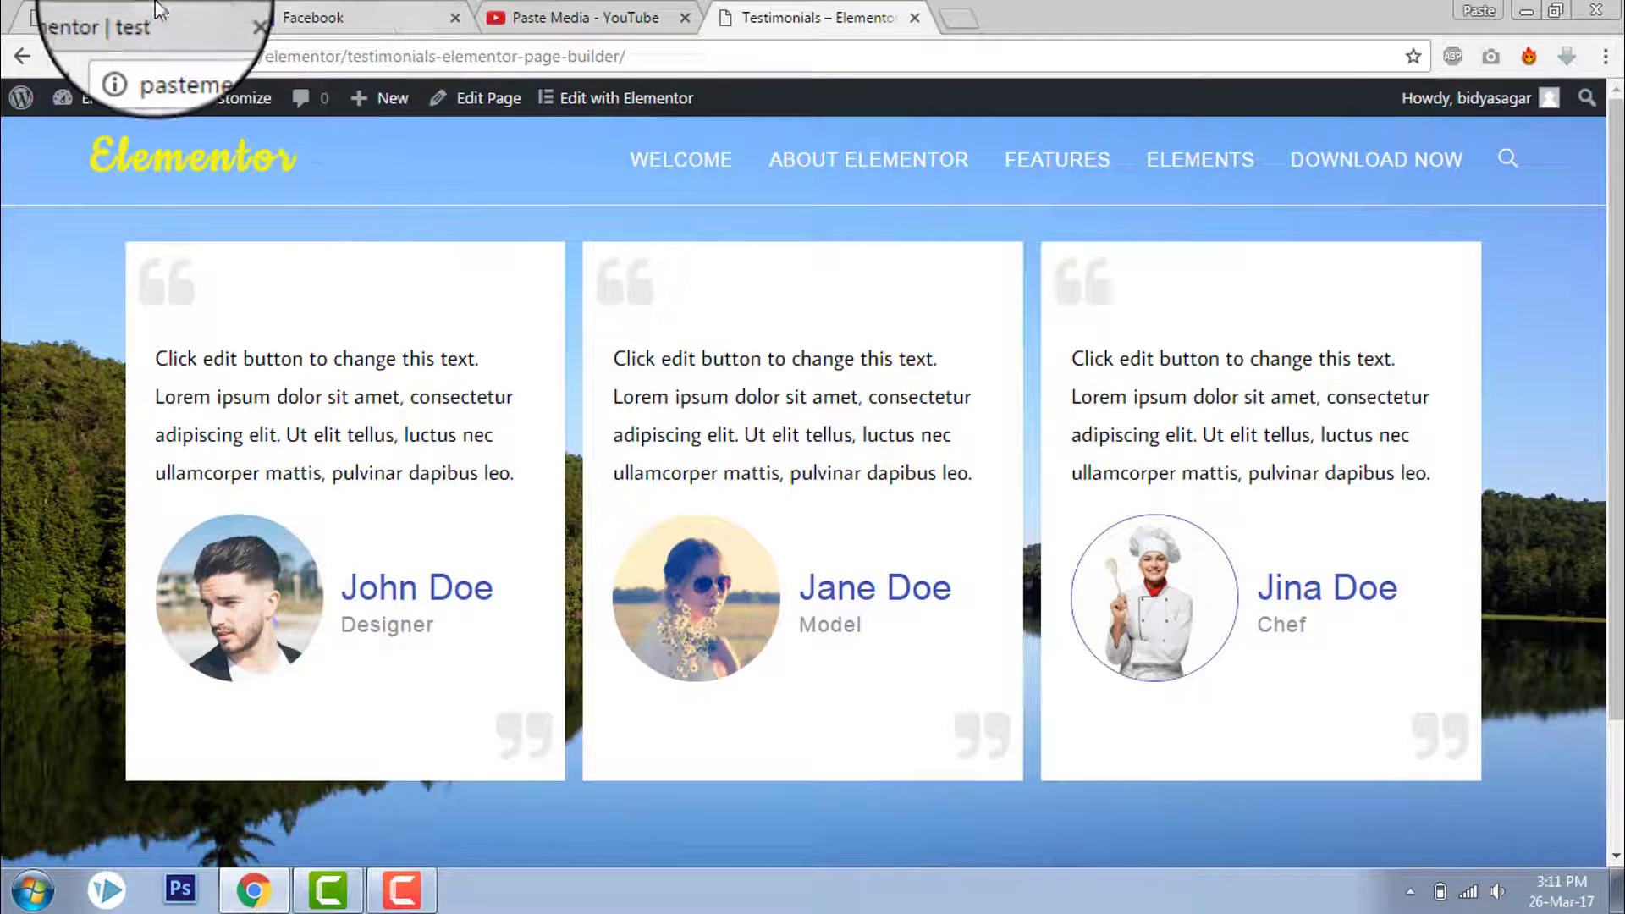
pyautogui.click(127, 17)
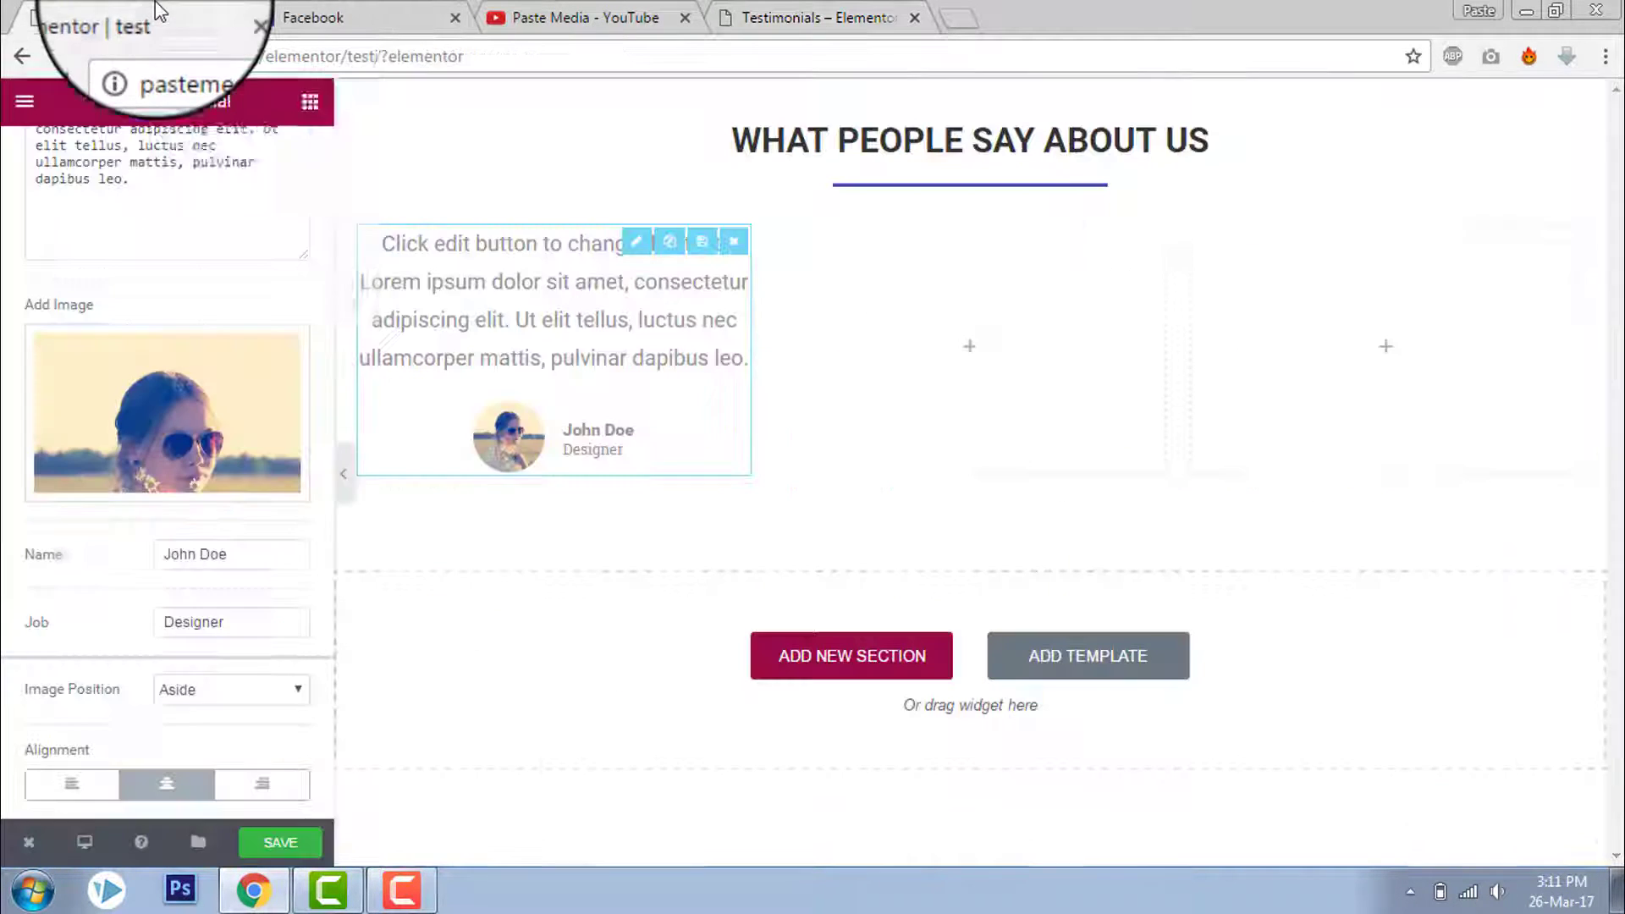
pyautogui.click(76, 785)
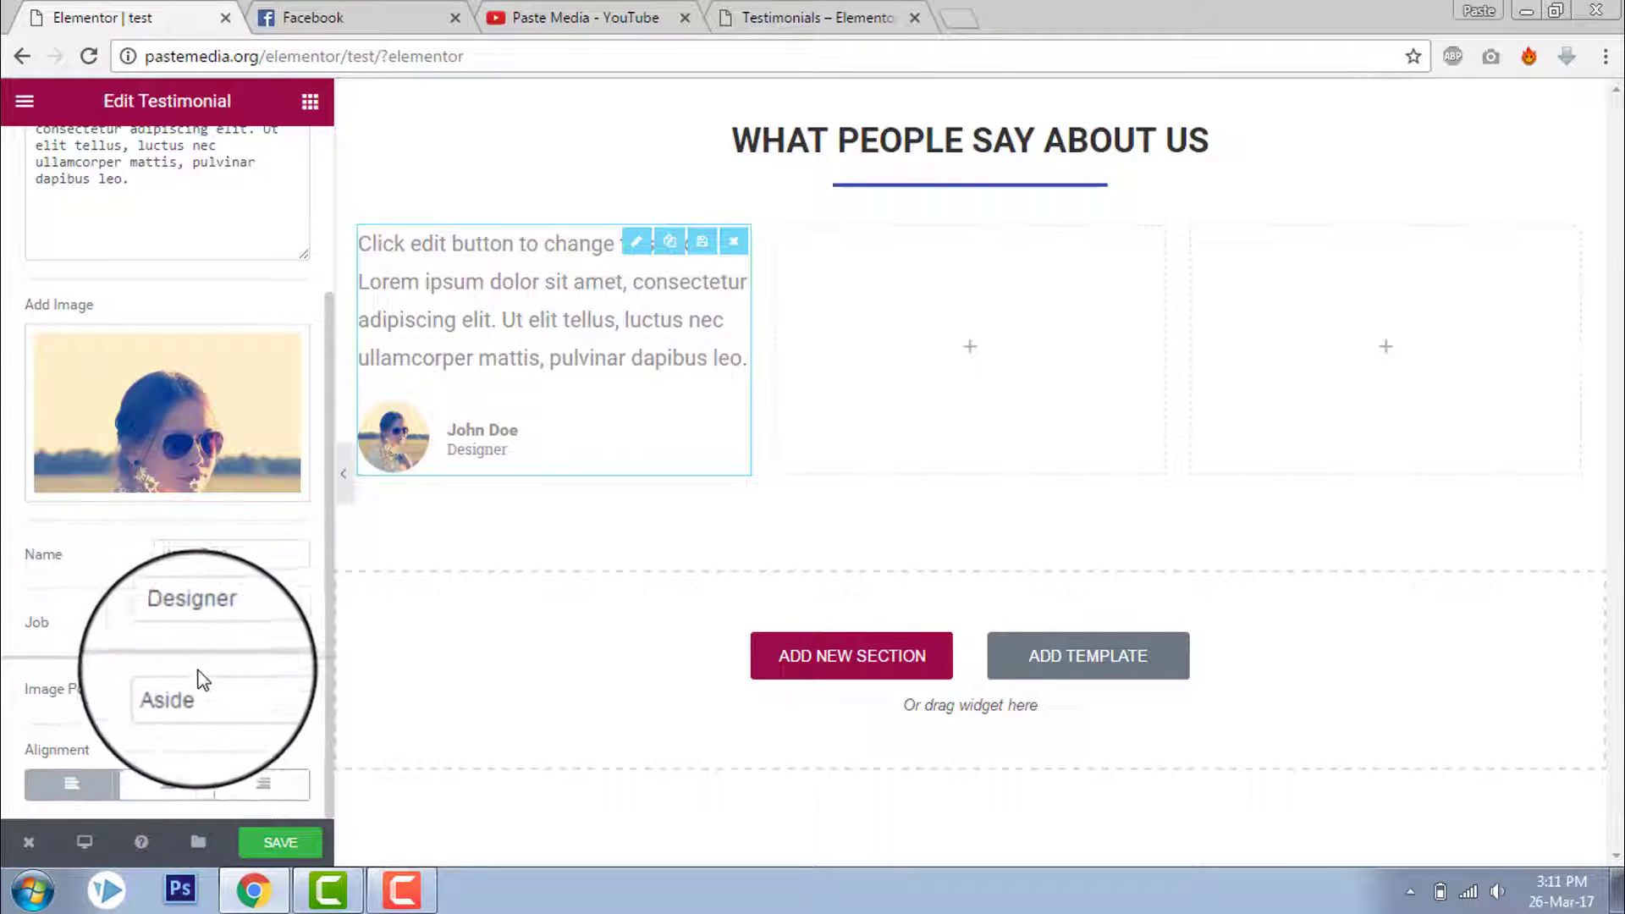
# Replace the testimonial's name with the woman's full name and set the job to Singer.
pyautogui.moveTo(259, 559); pyautogui.dragTo(4, 588)
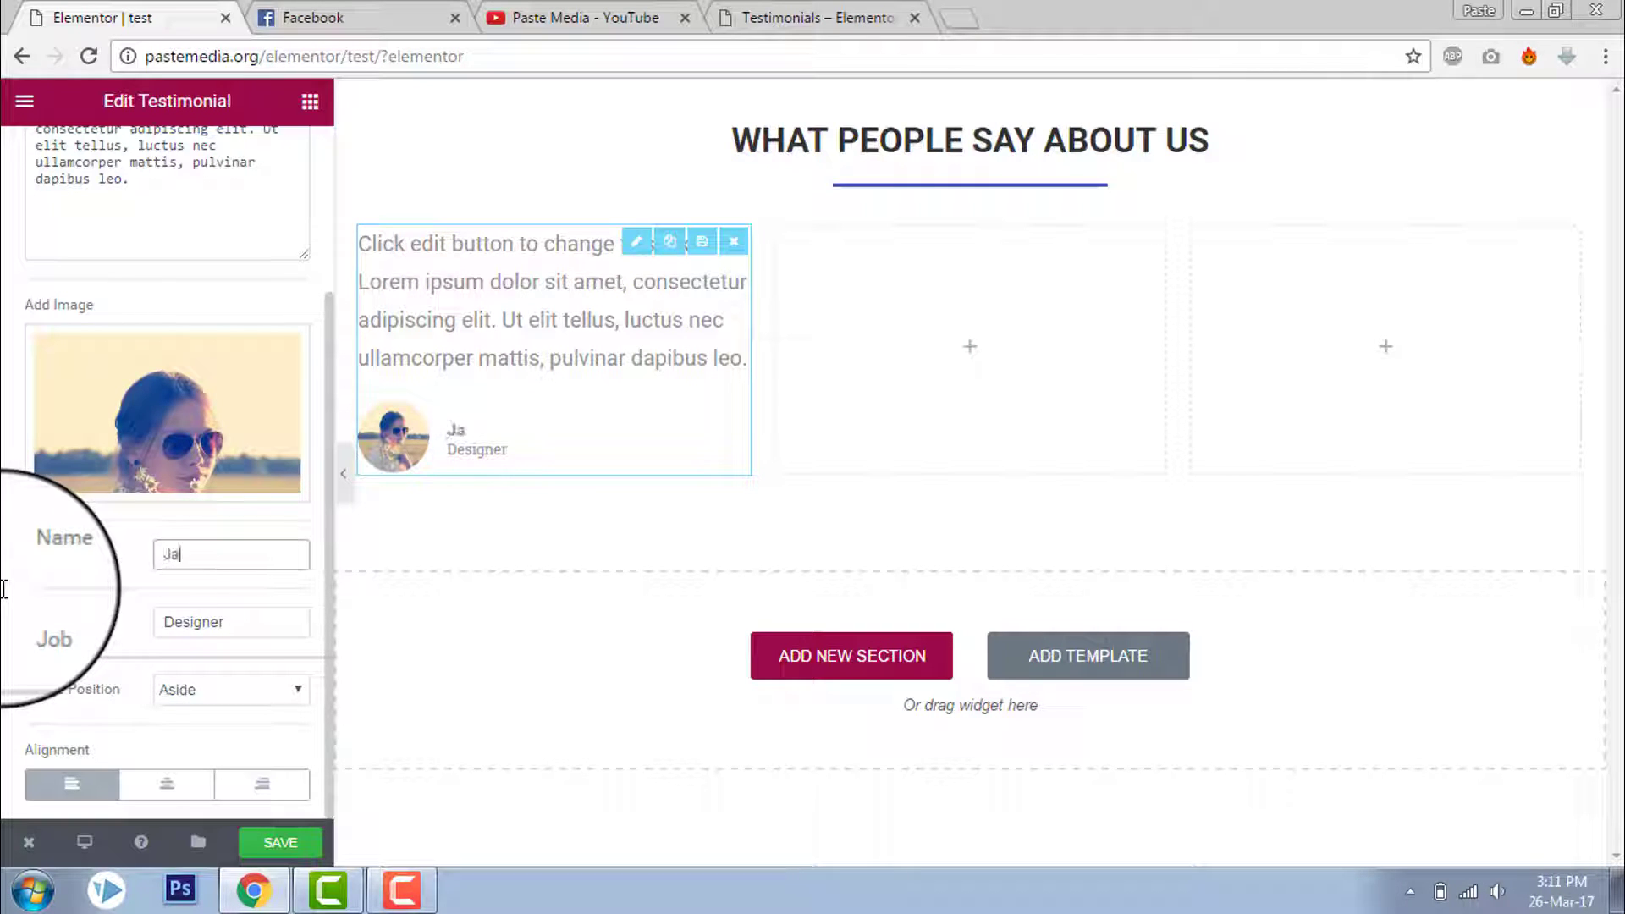
pyautogui.moveTo(224, 623); pyautogui.dragTo(3, 654)
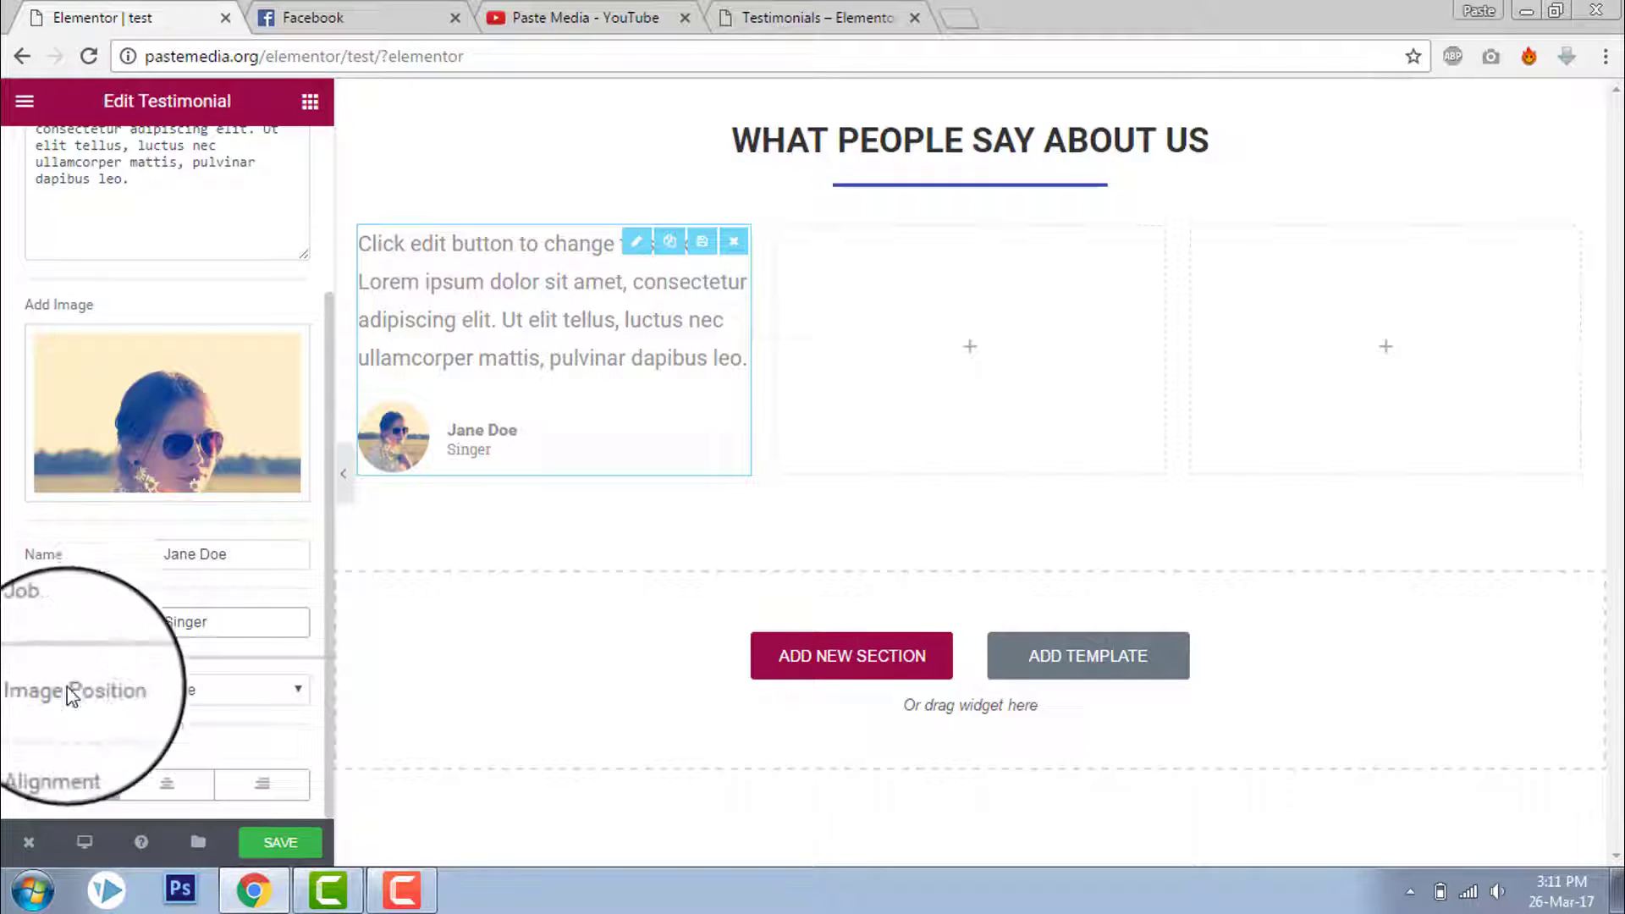
# Try the Top image position on the testimonial and return it to Aside.
pyautogui.click(205, 699)
pyautogui.click(201, 727)
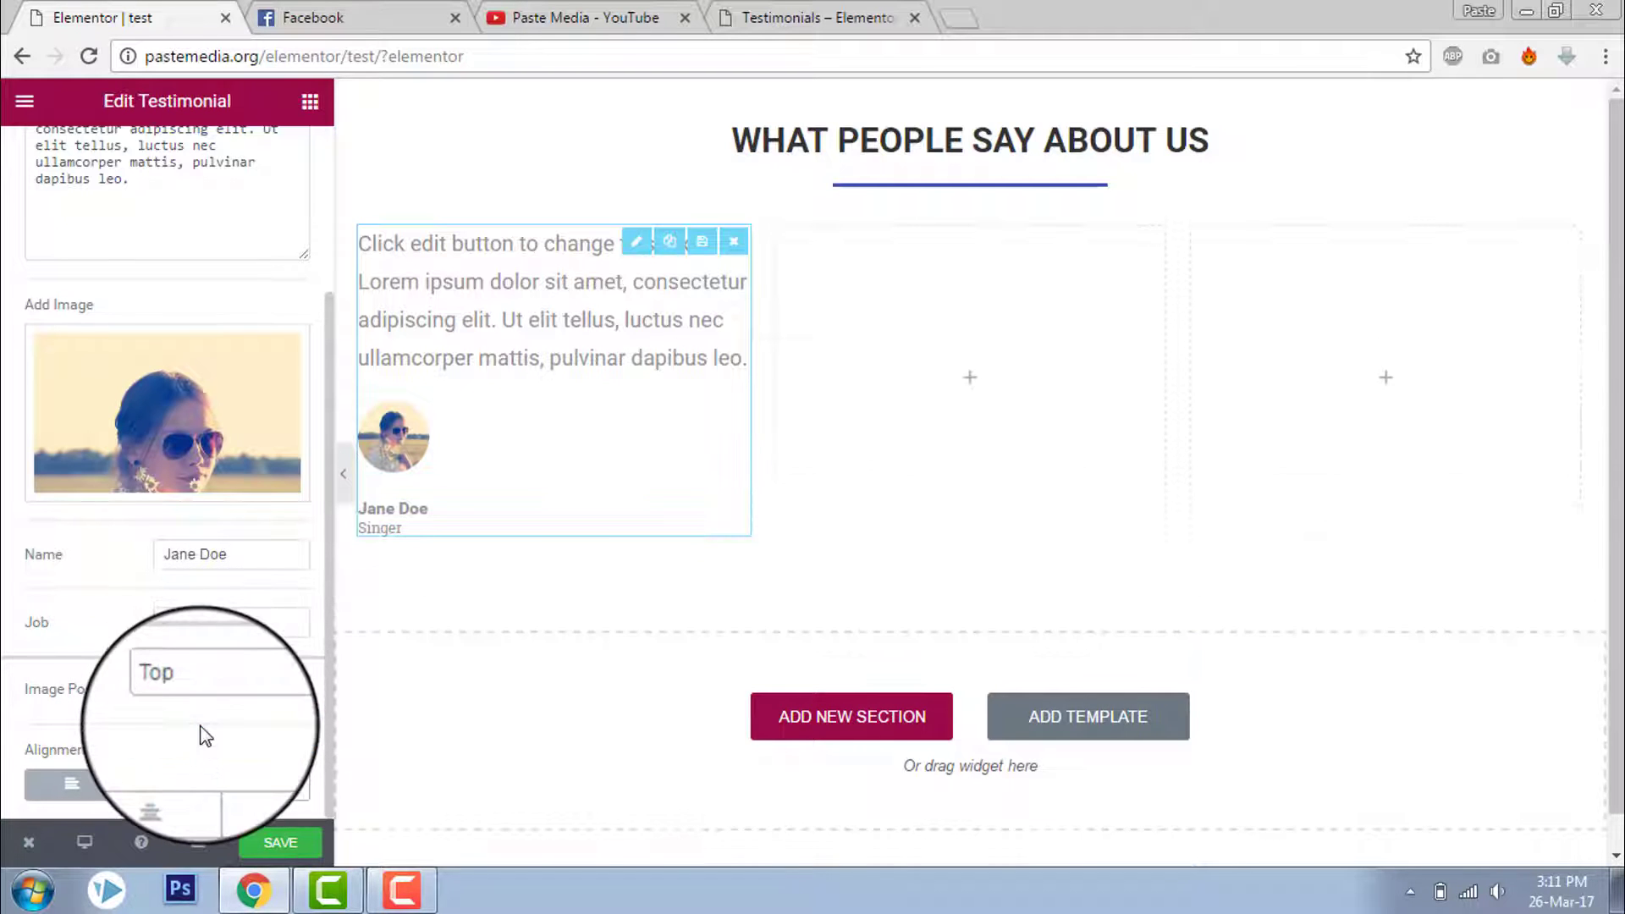
pyautogui.click(256, 693)
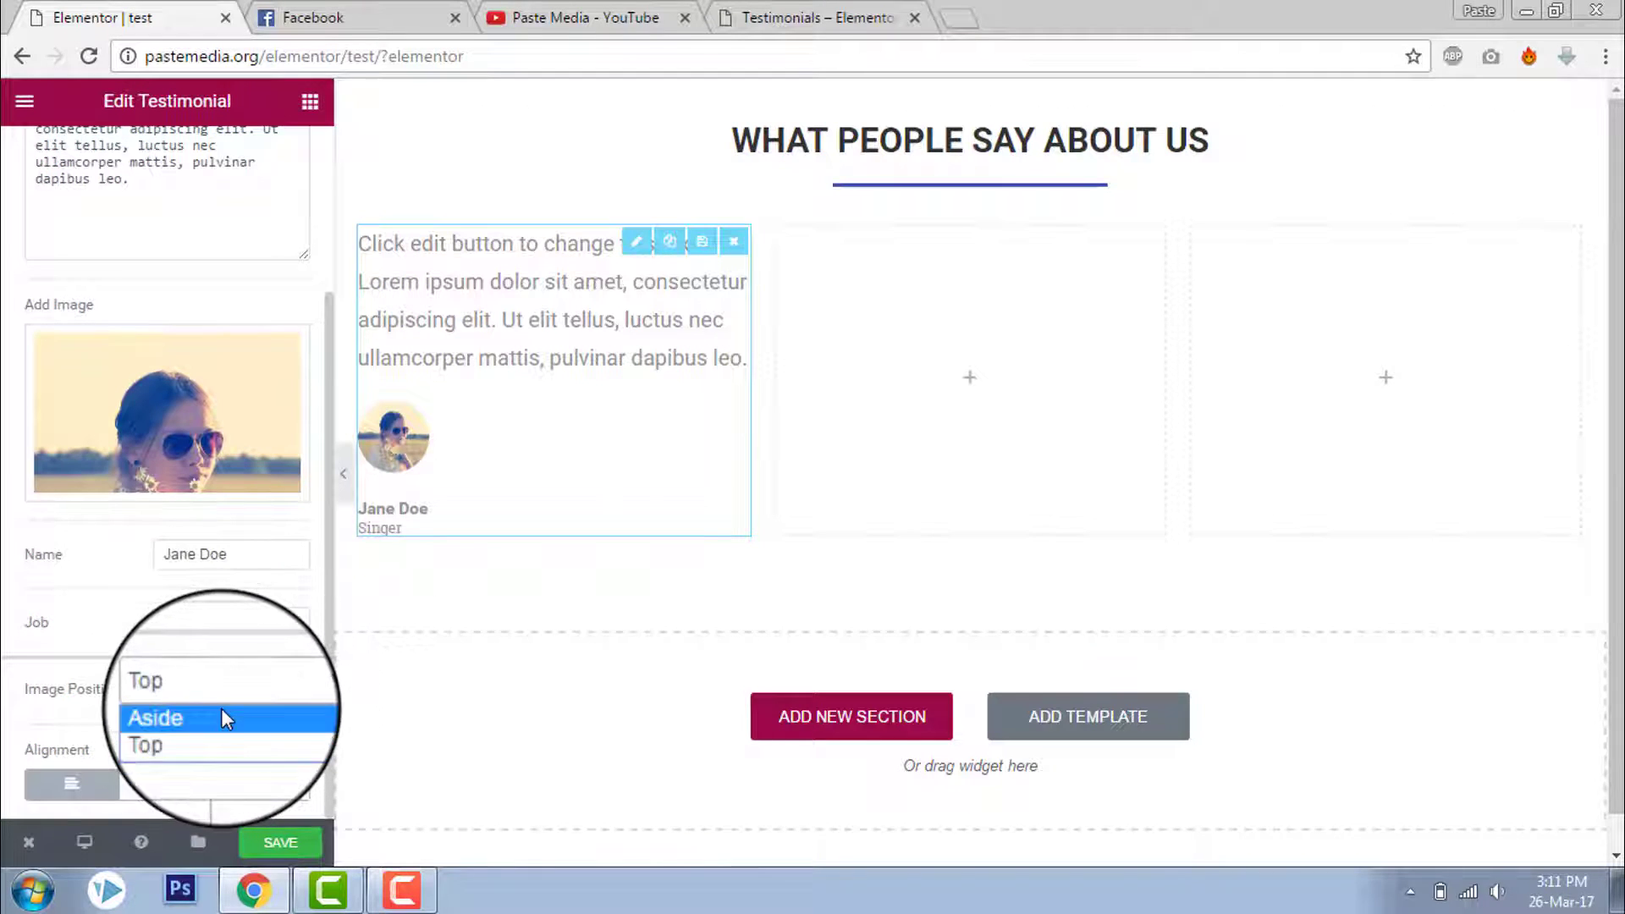
pyautogui.click(225, 718)
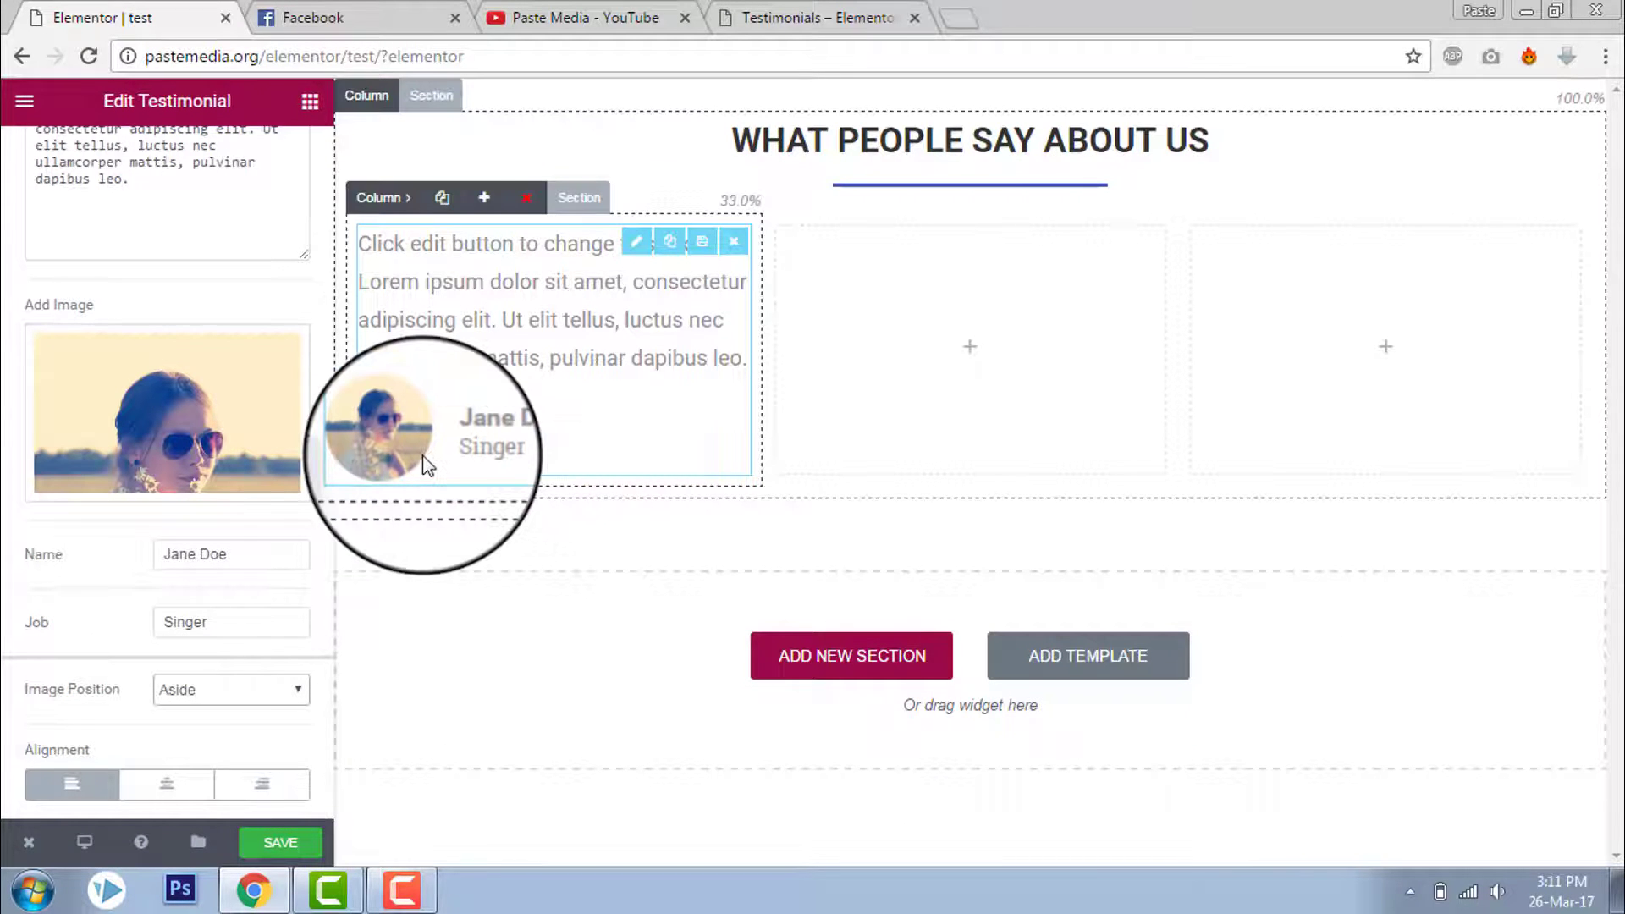
pyautogui.scroll(3, 189, 415)
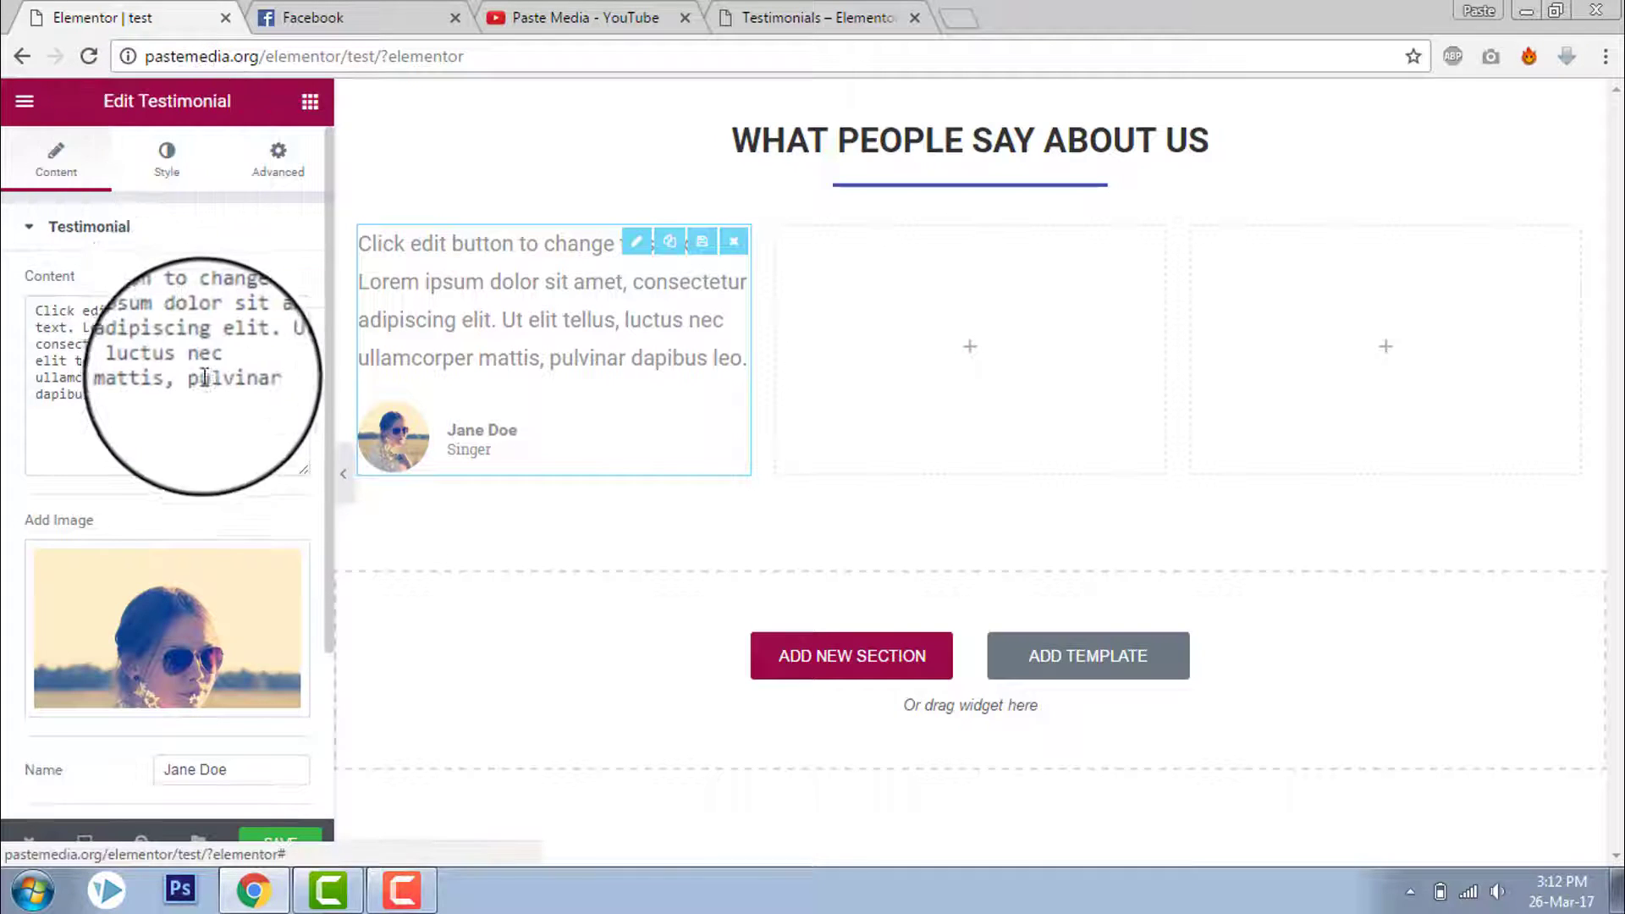
pyautogui.click(186, 354)
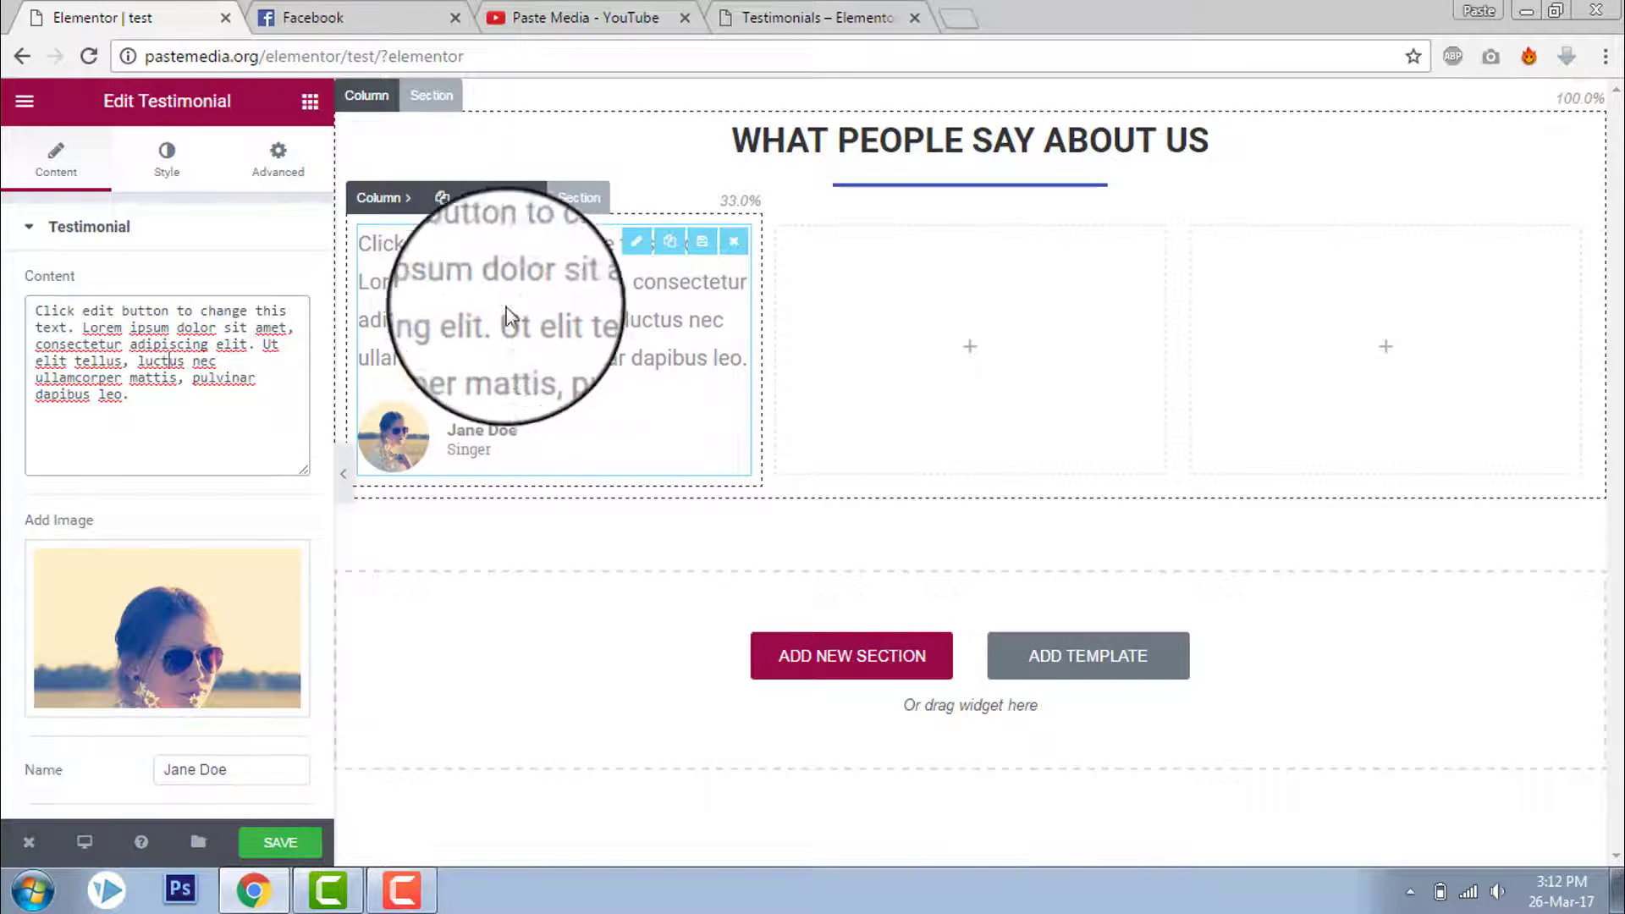
pyautogui.scroll(-2, 254, 404)
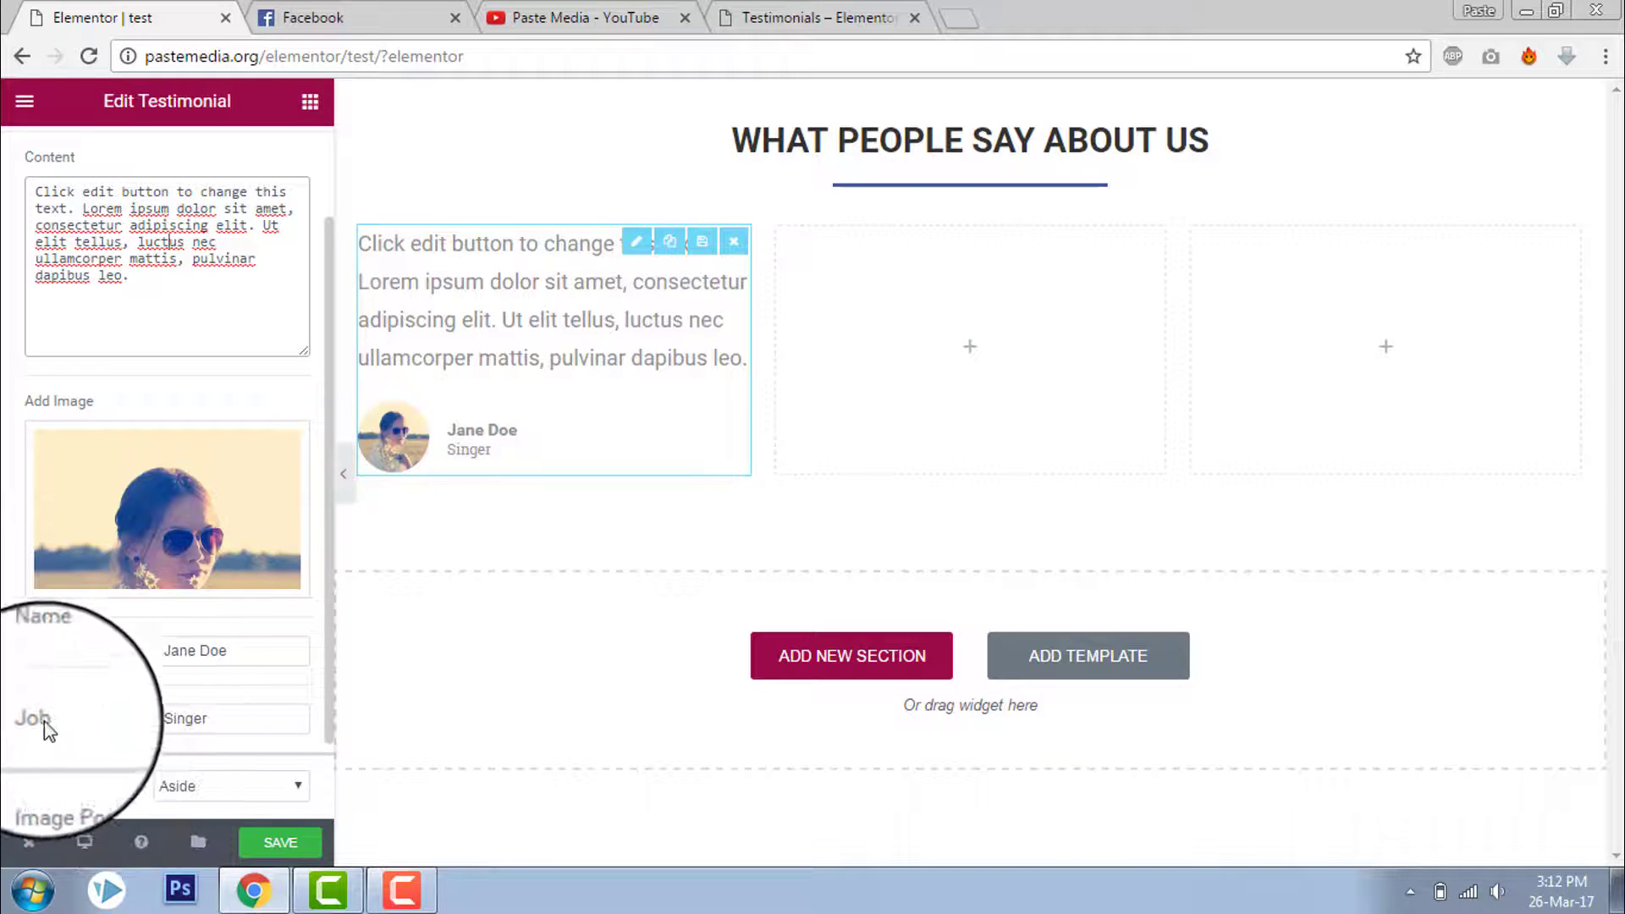
pyautogui.scroll(2, 135, 279)
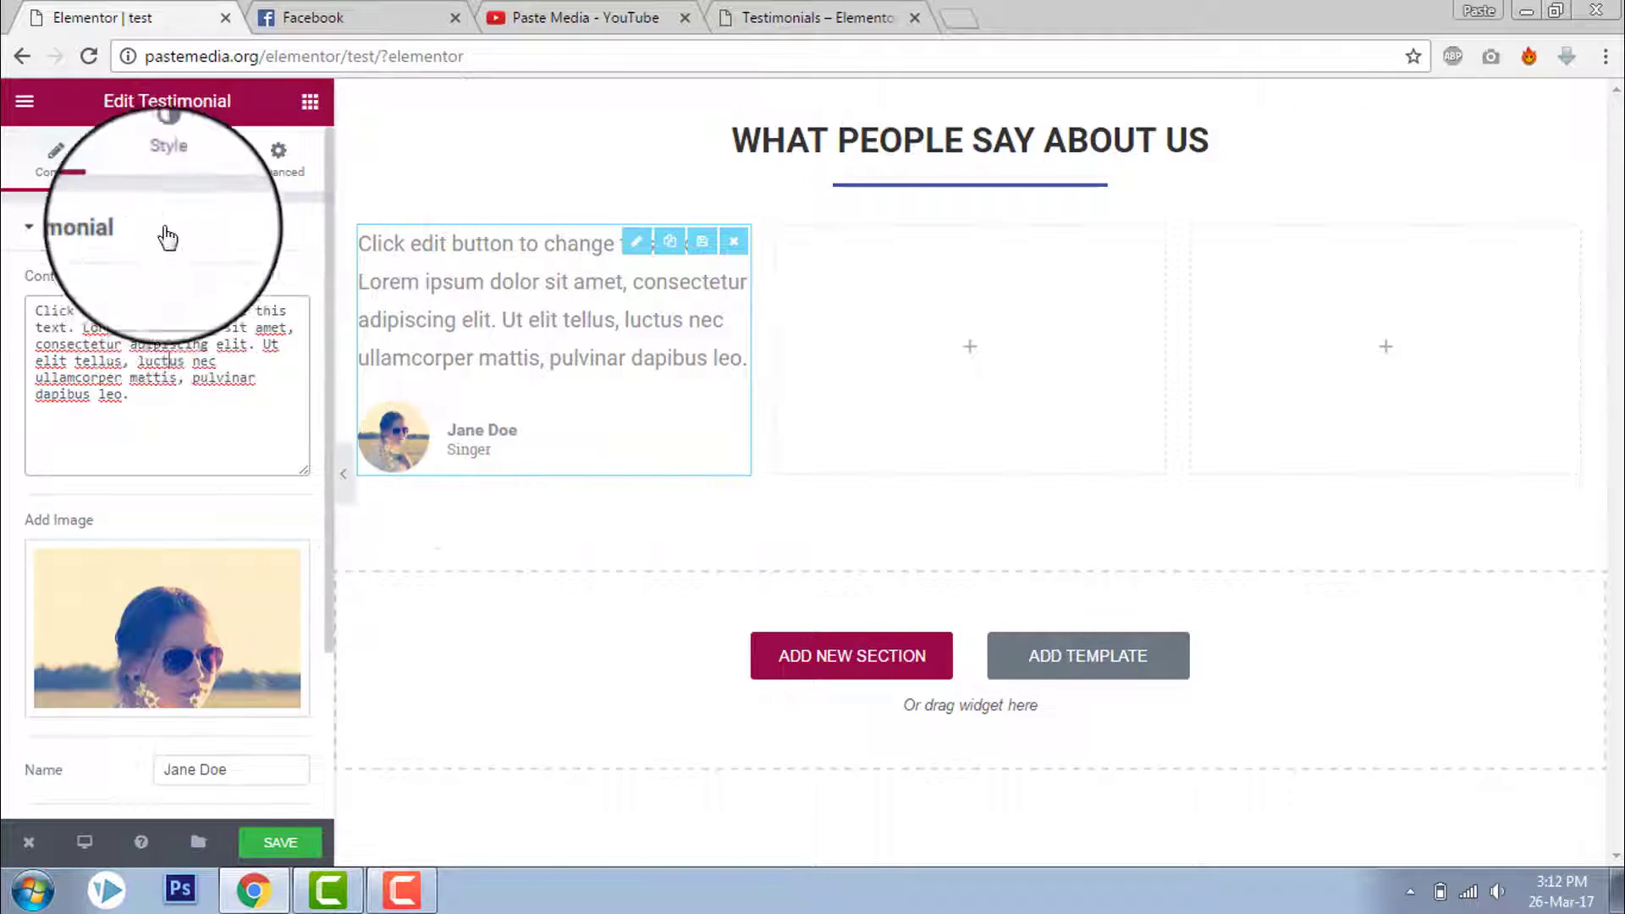
# Enlarge the testimonial's image to about twice its default size in its image styling.
pyautogui.click(164, 182)
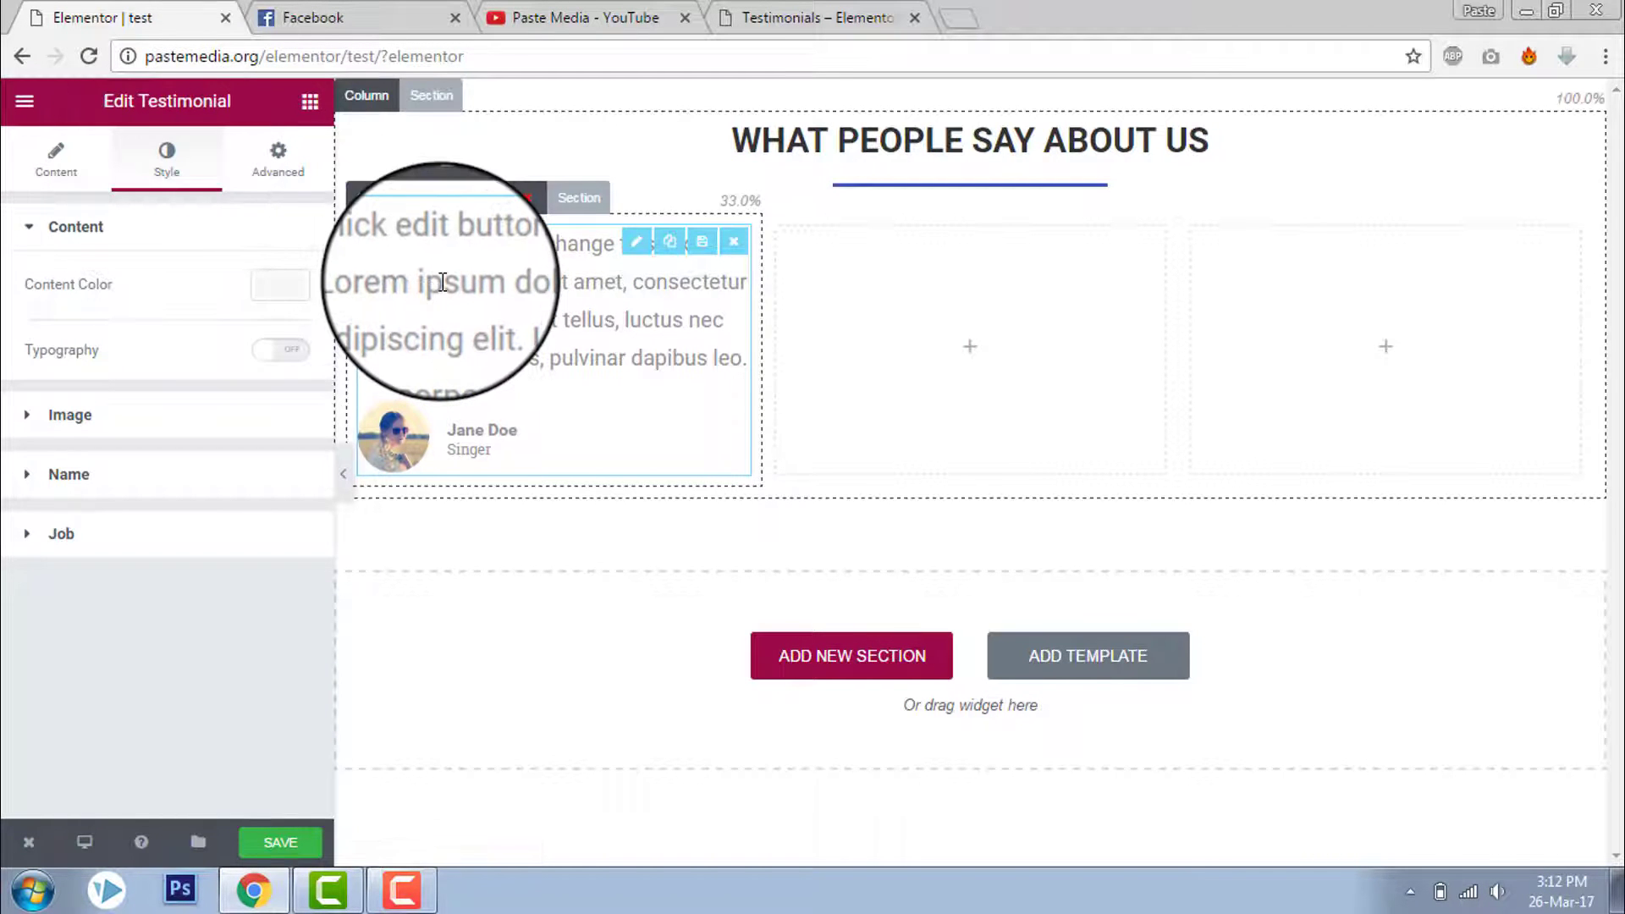
pyautogui.click(165, 412)
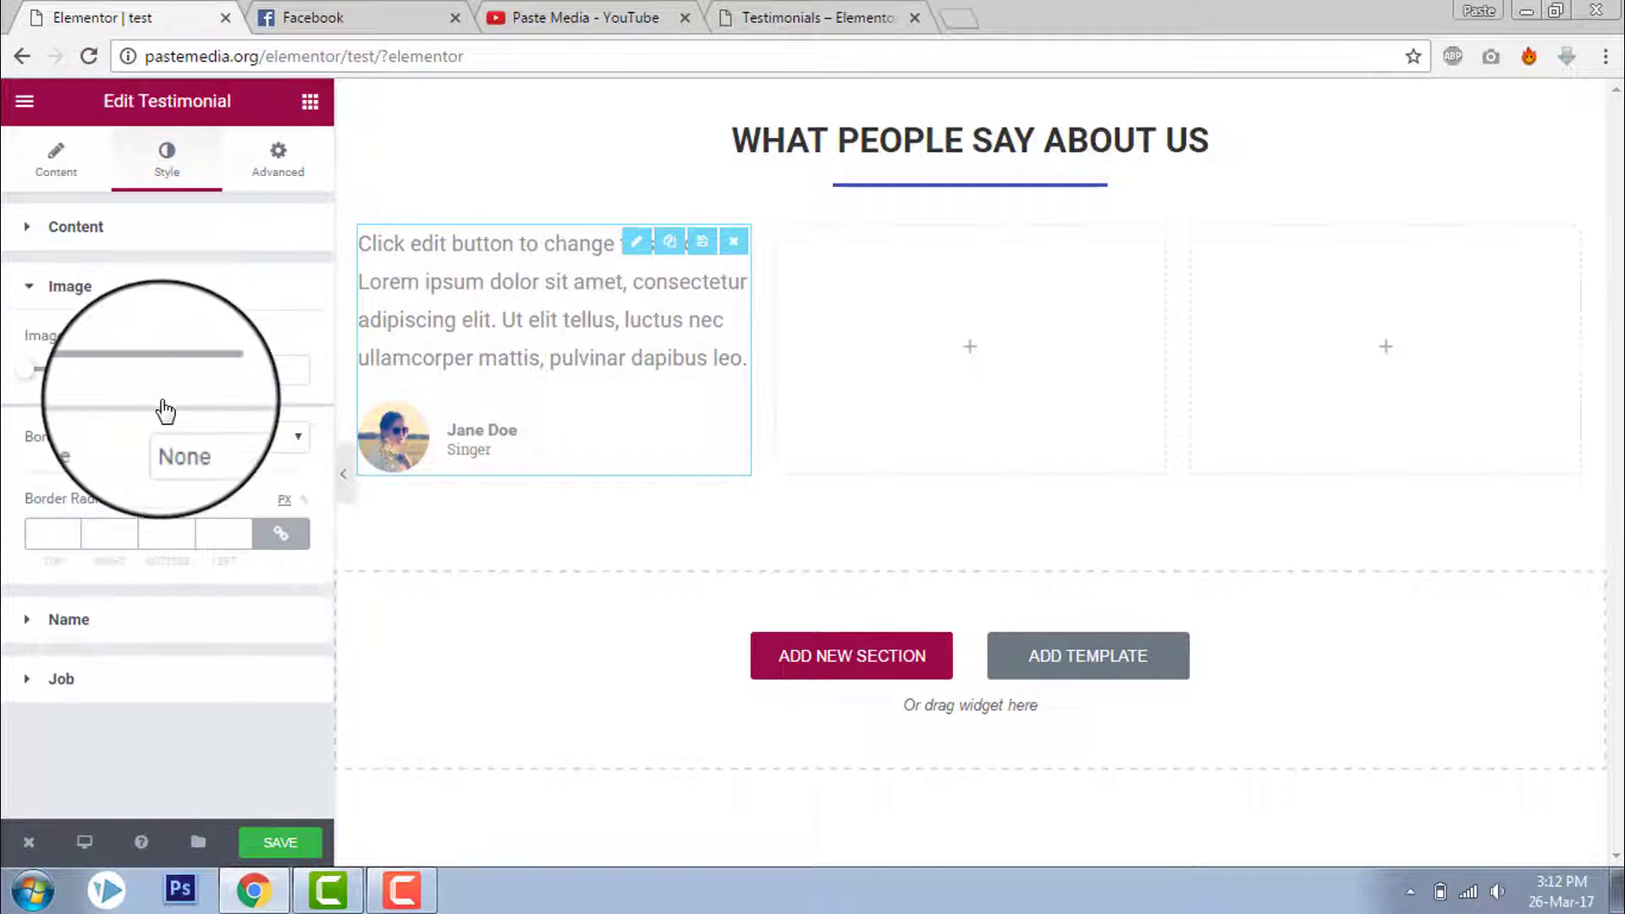
pyautogui.moveTo(29, 377); pyautogui.dragTo(128, 402)
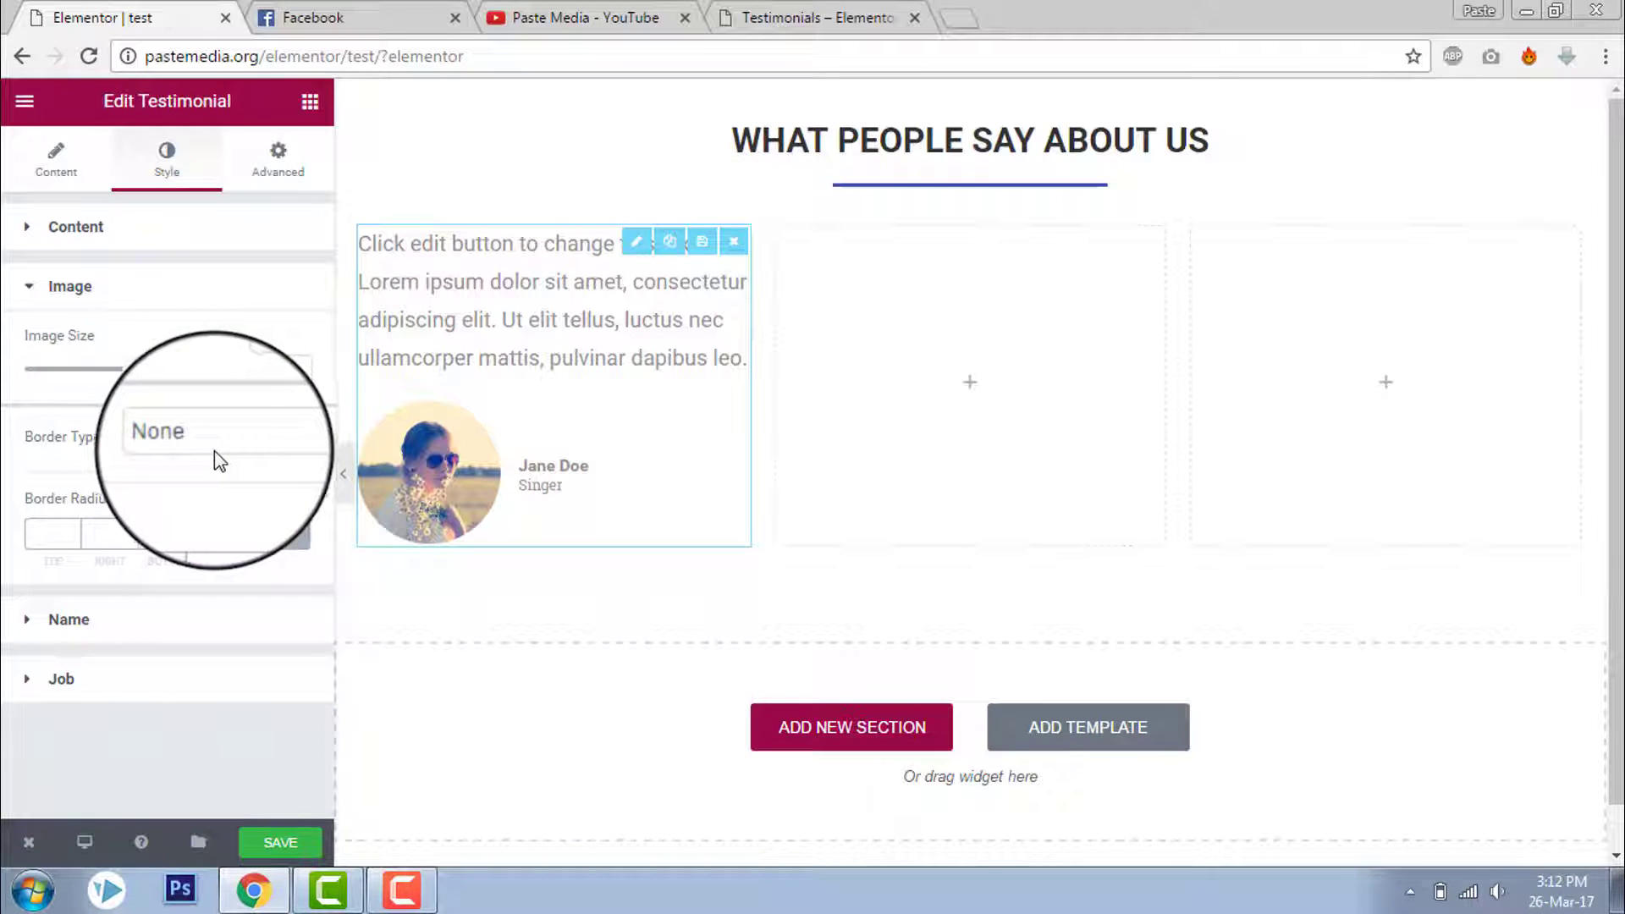
# Style the testimonial's name with the blue text color #4054b2 and custom typography at 24 px.
pyautogui.click(210, 631)
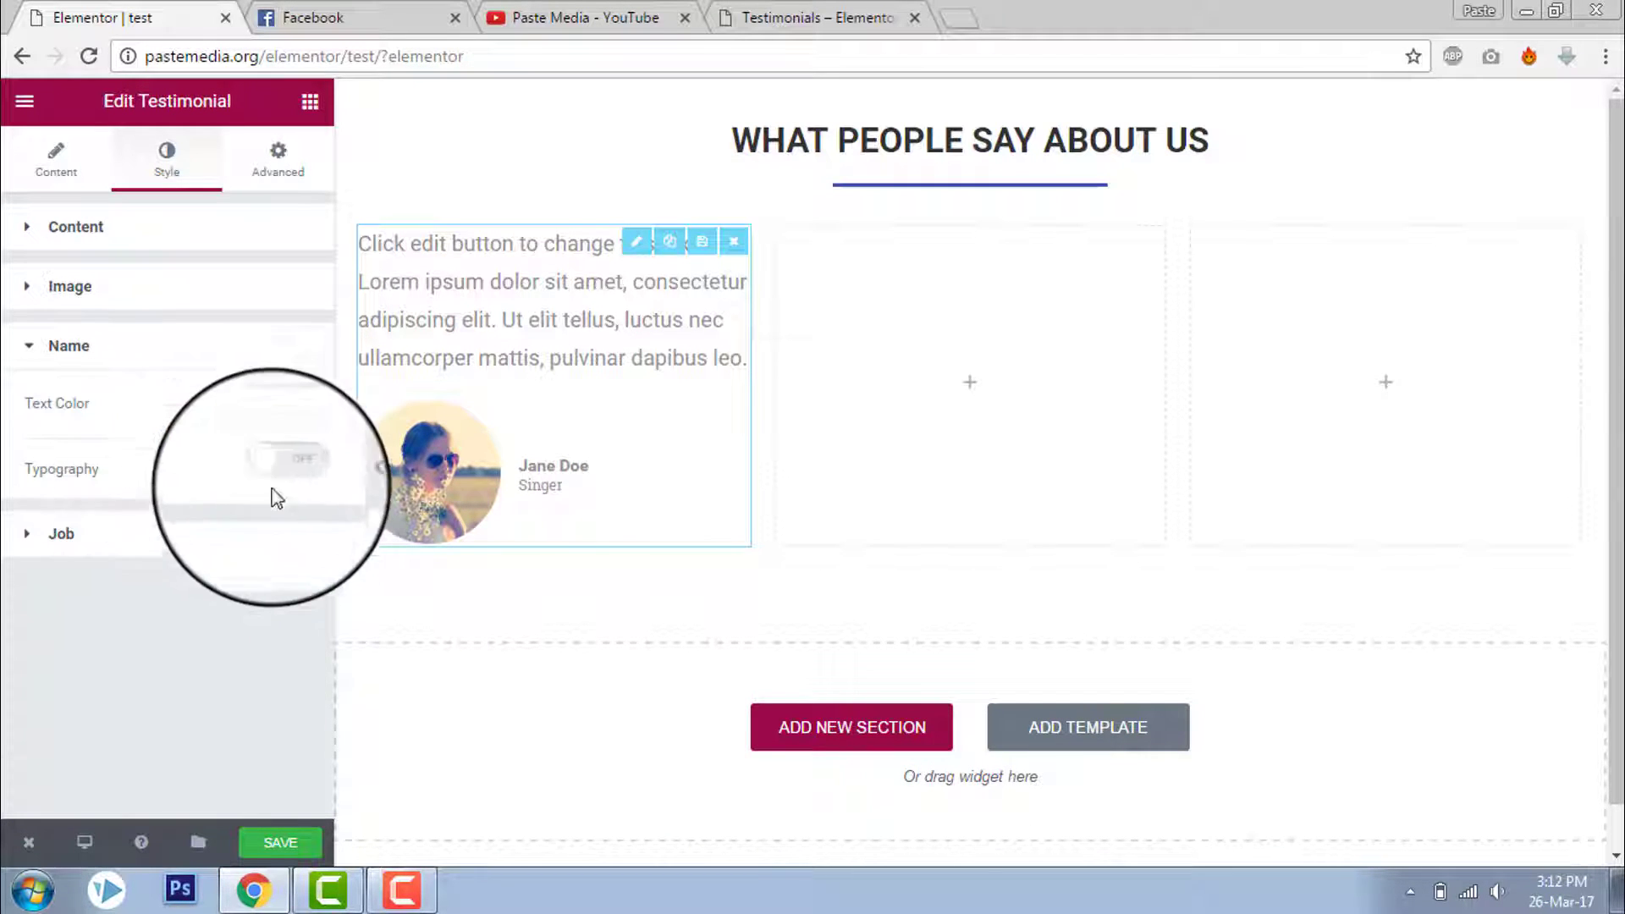
pyautogui.click(282, 409)
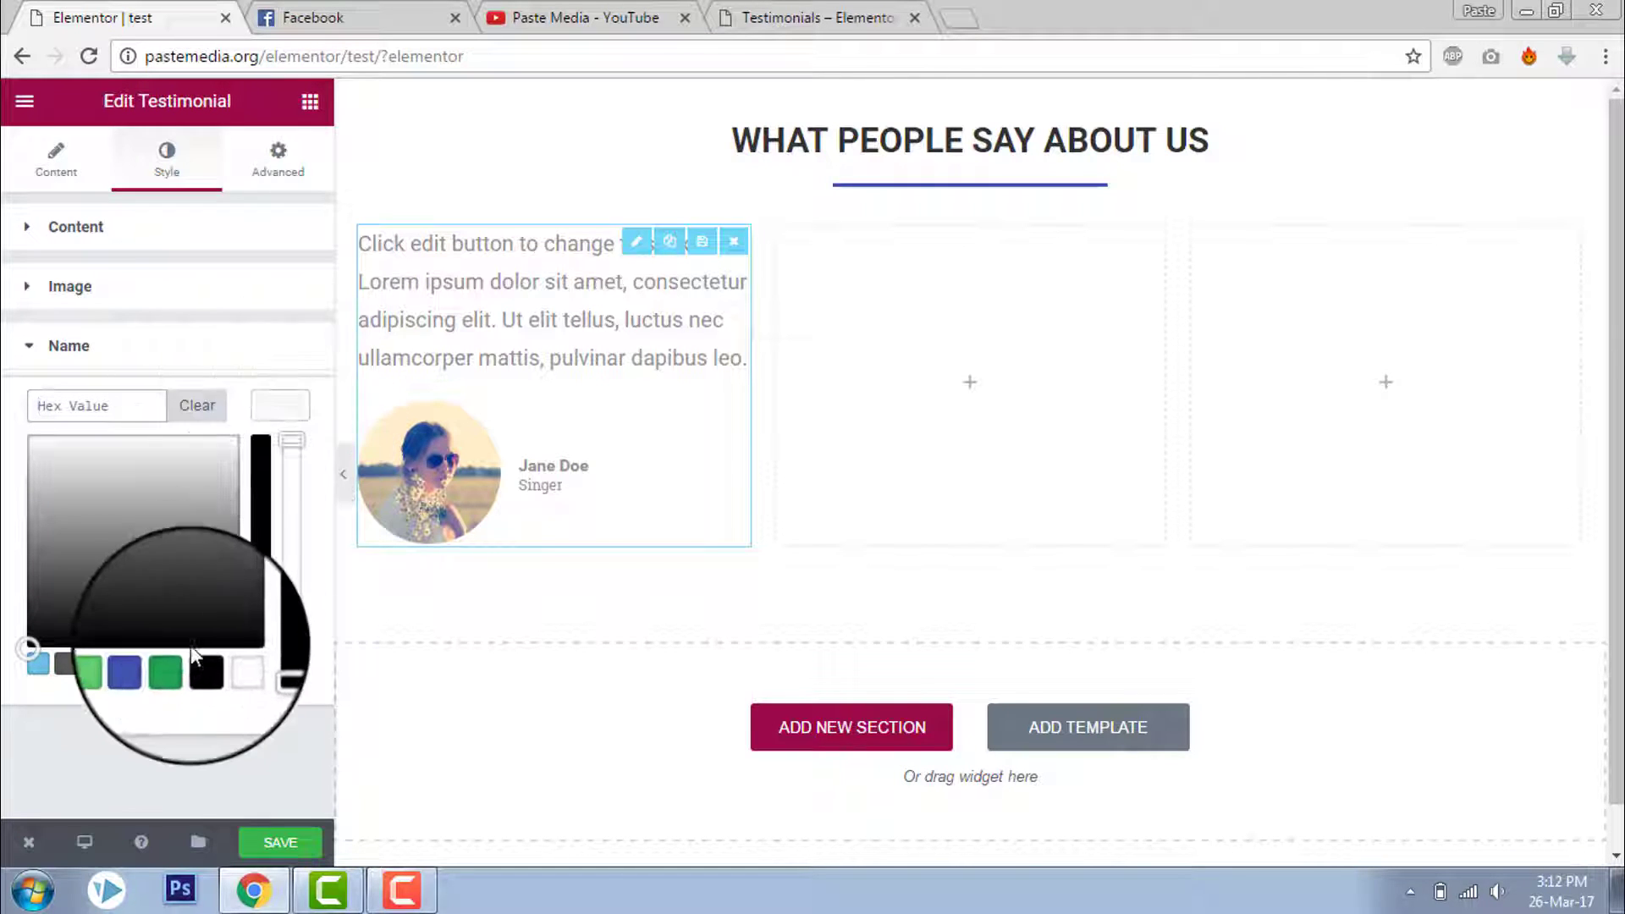
pyautogui.click(147, 665)
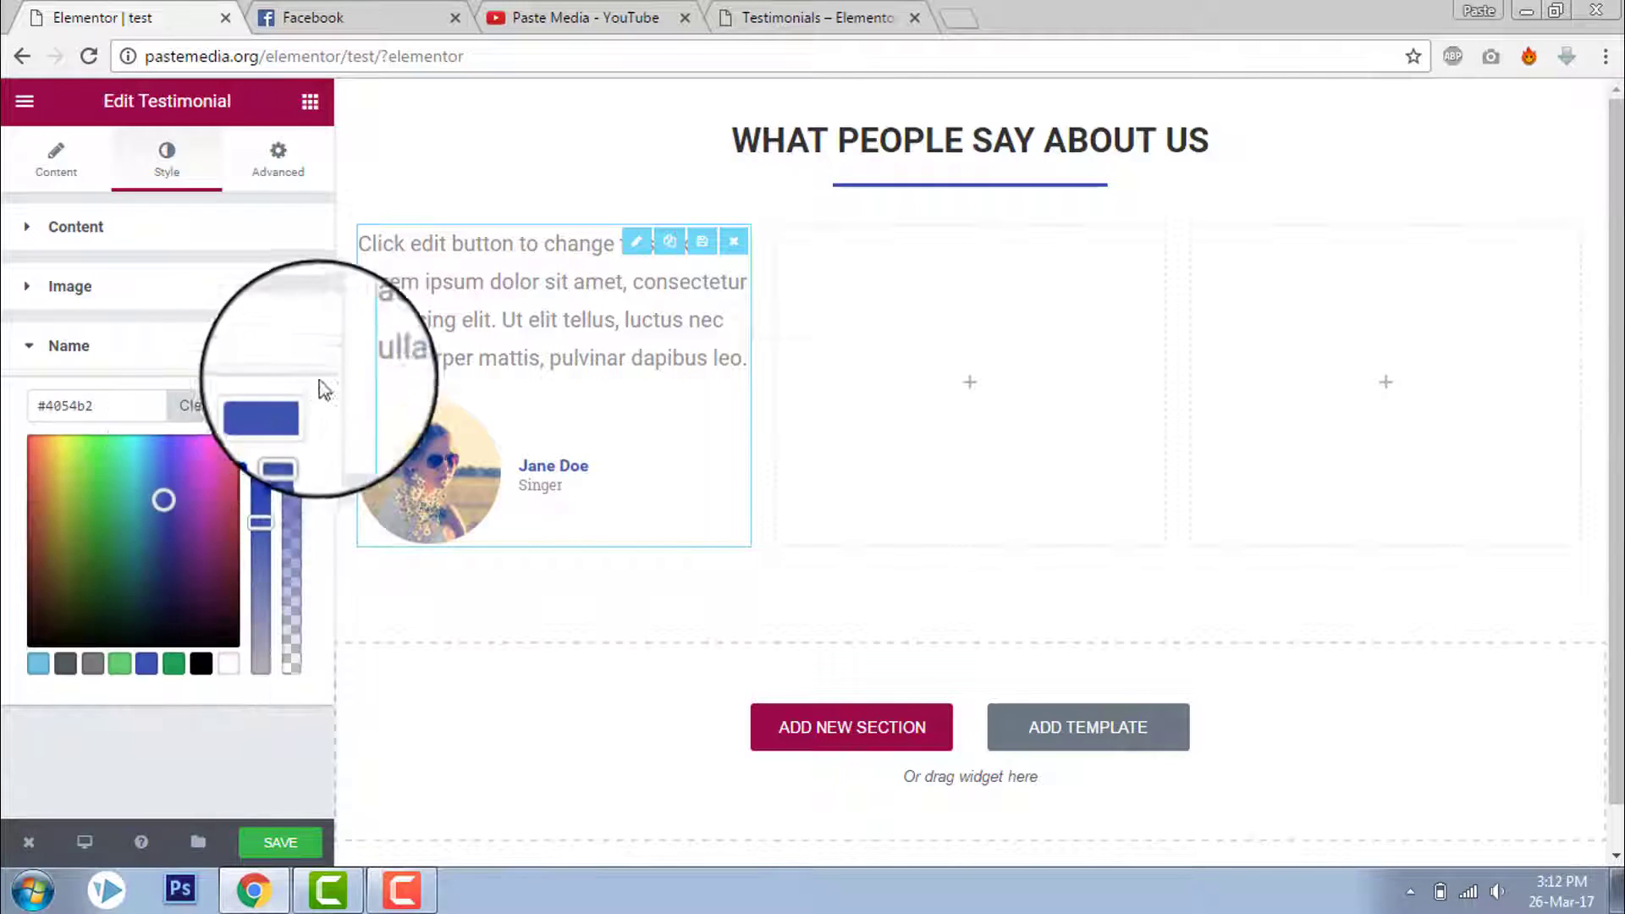
pyautogui.click(292, 405)
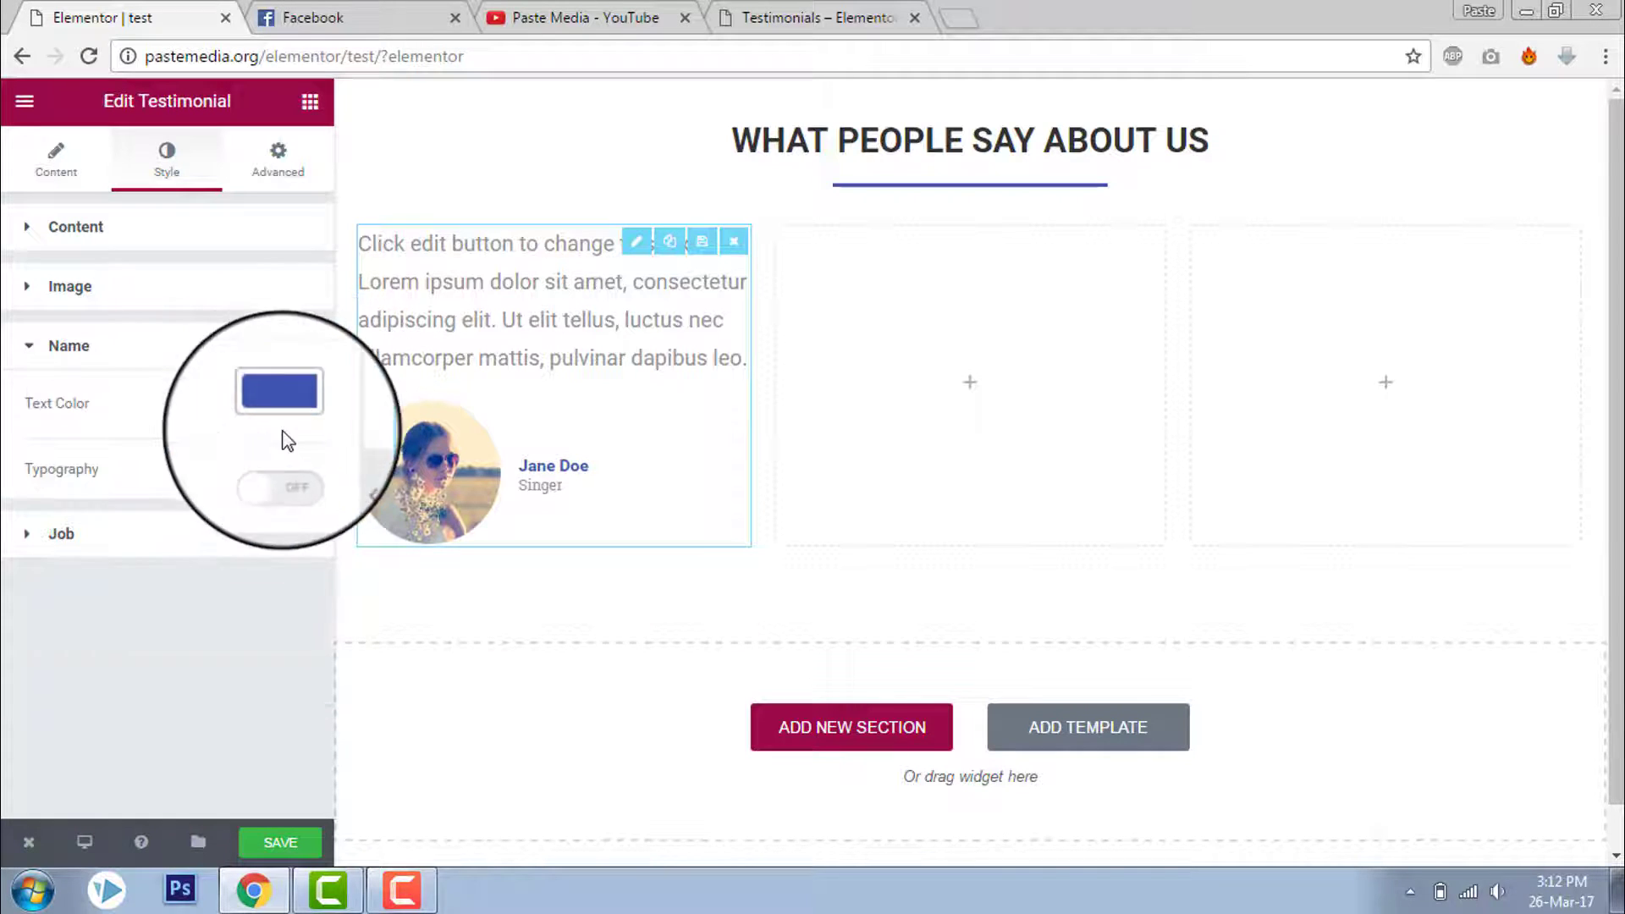
pyautogui.click(292, 474)
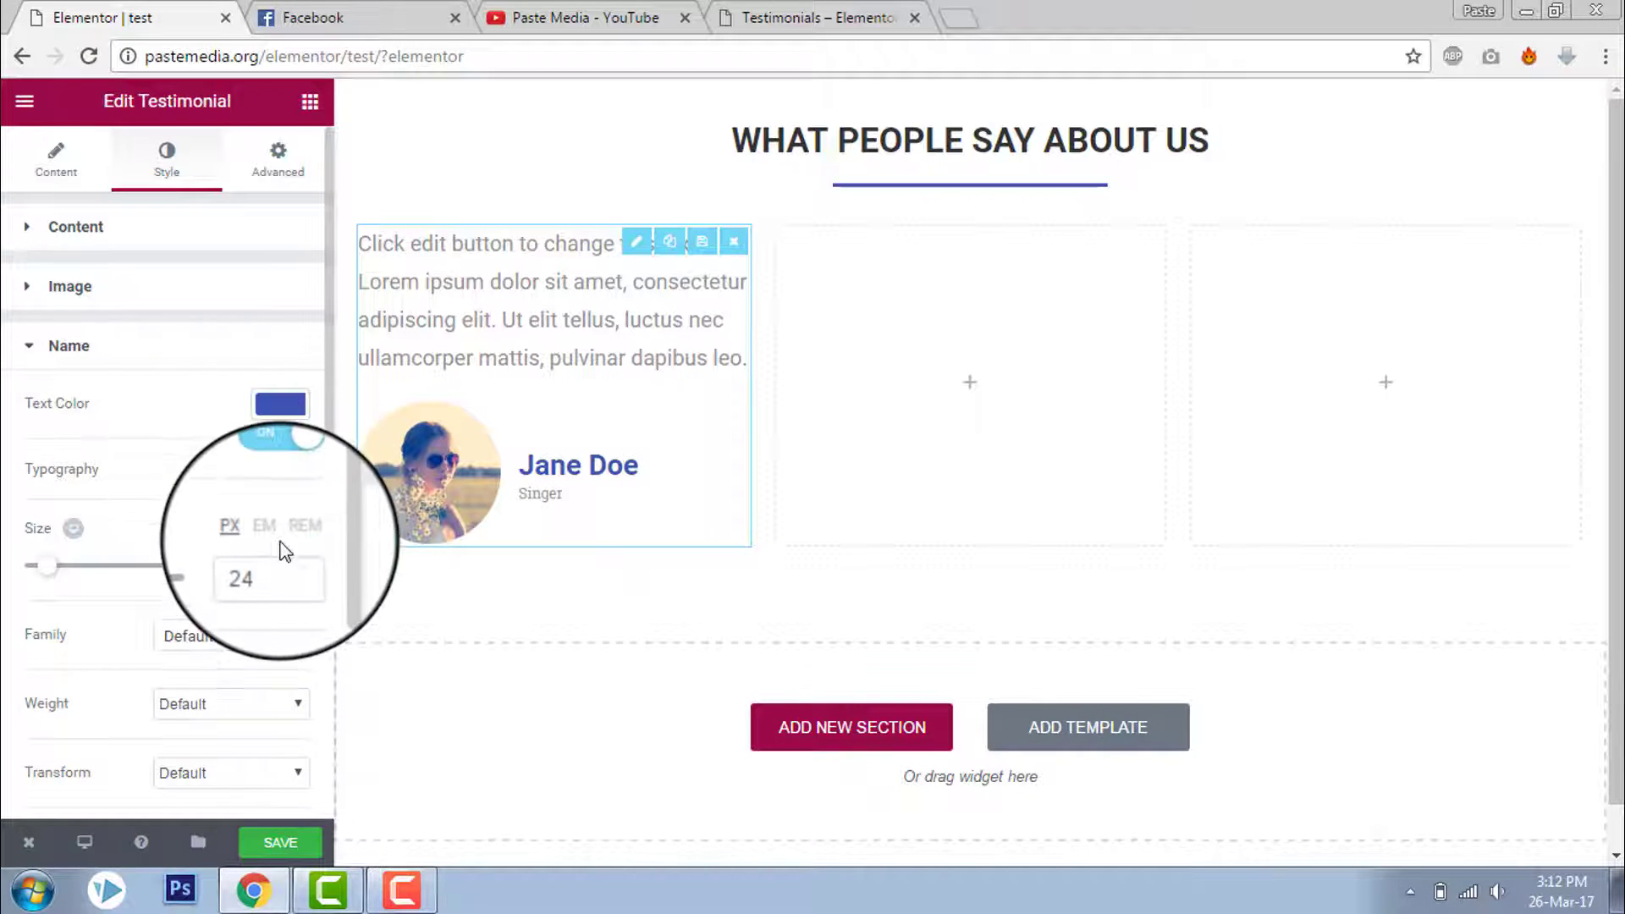
pyautogui.click(275, 406)
pyautogui.click(228, 360)
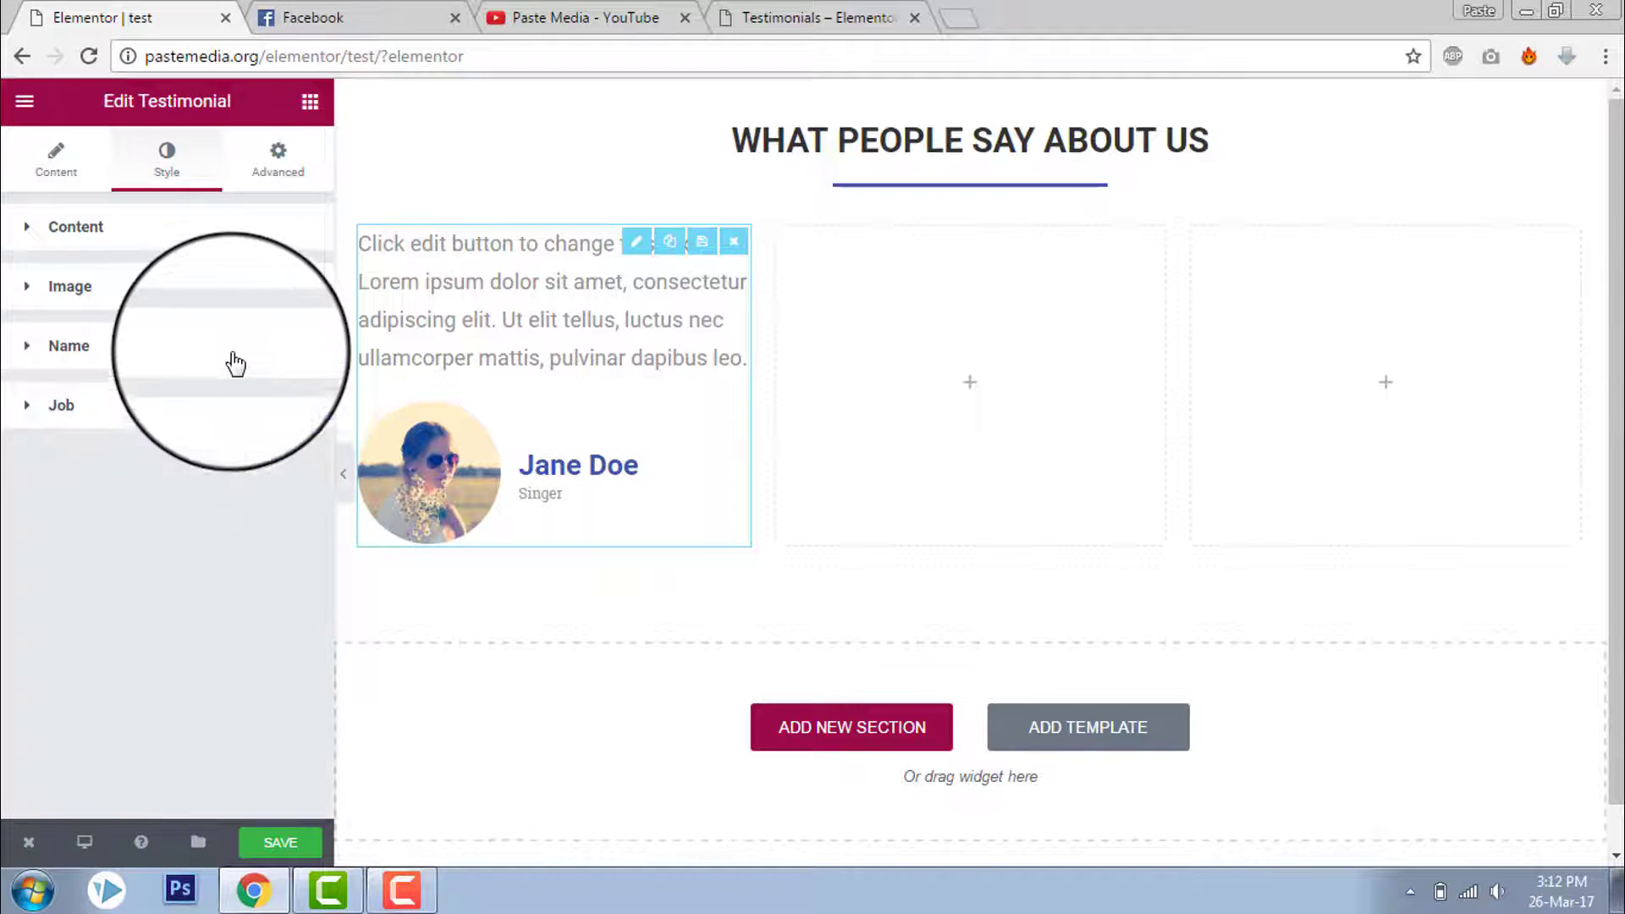
# Enable custom typography for the testimonial's job text and set its size to 18 px.
pyautogui.click(206, 422)
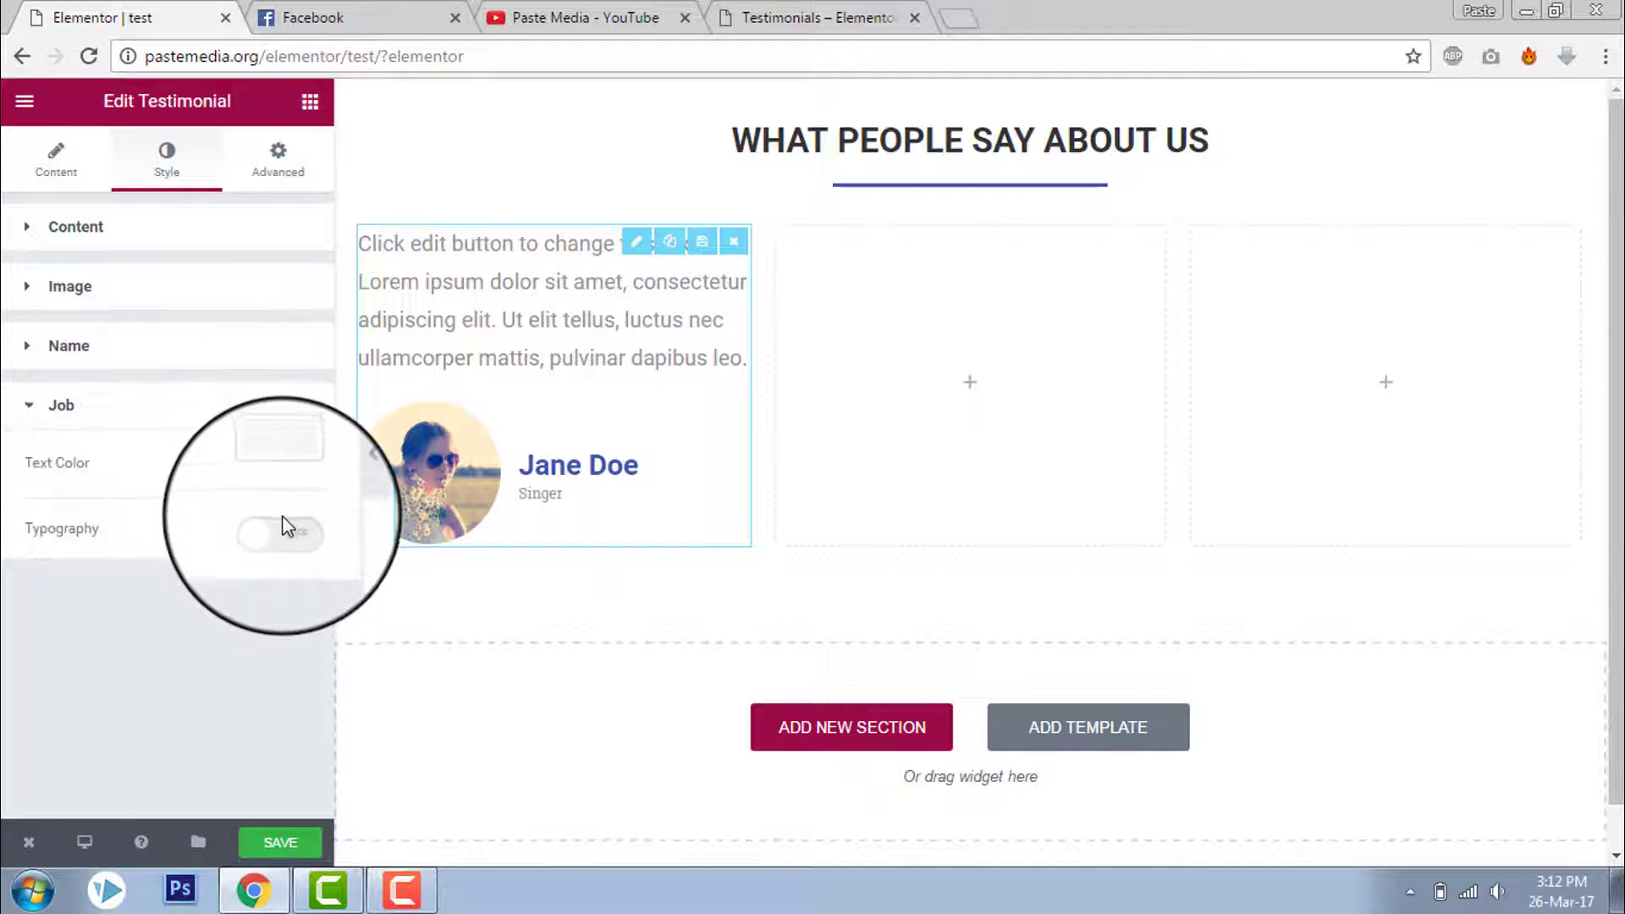
pyautogui.click(290, 533)
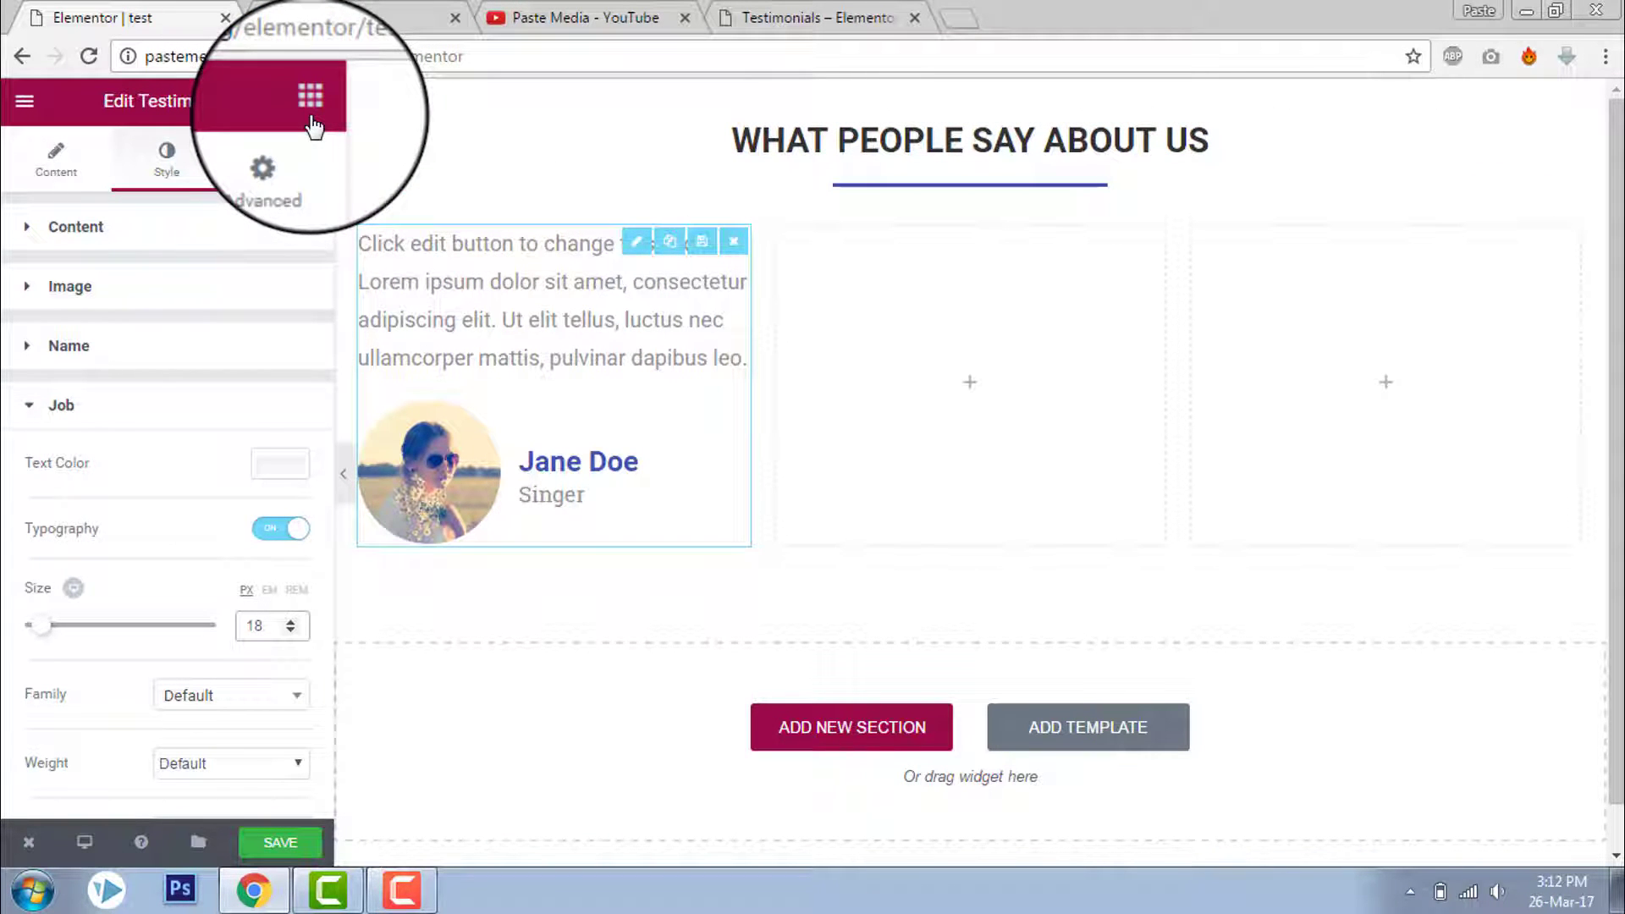
# Add an Icon widget above the testimonial in the first column and check the published testimonials page for the icon design.
pyautogui.click(310, 97)
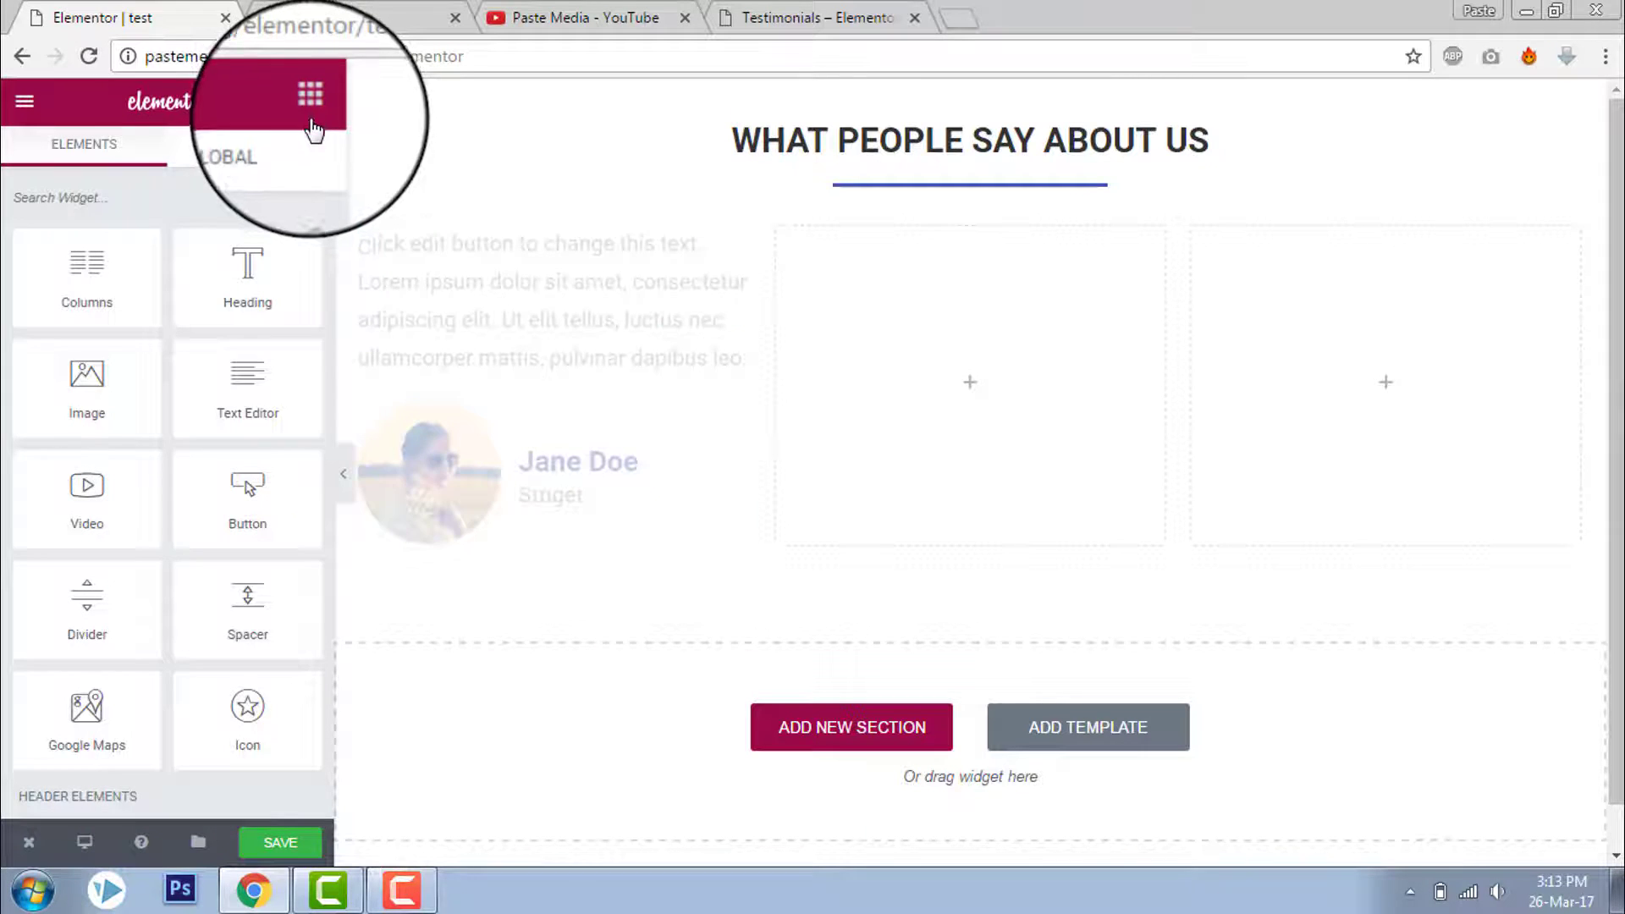
pyautogui.moveTo(245, 722); pyautogui.dragTo(396, 231)
pyautogui.click(841, 13)
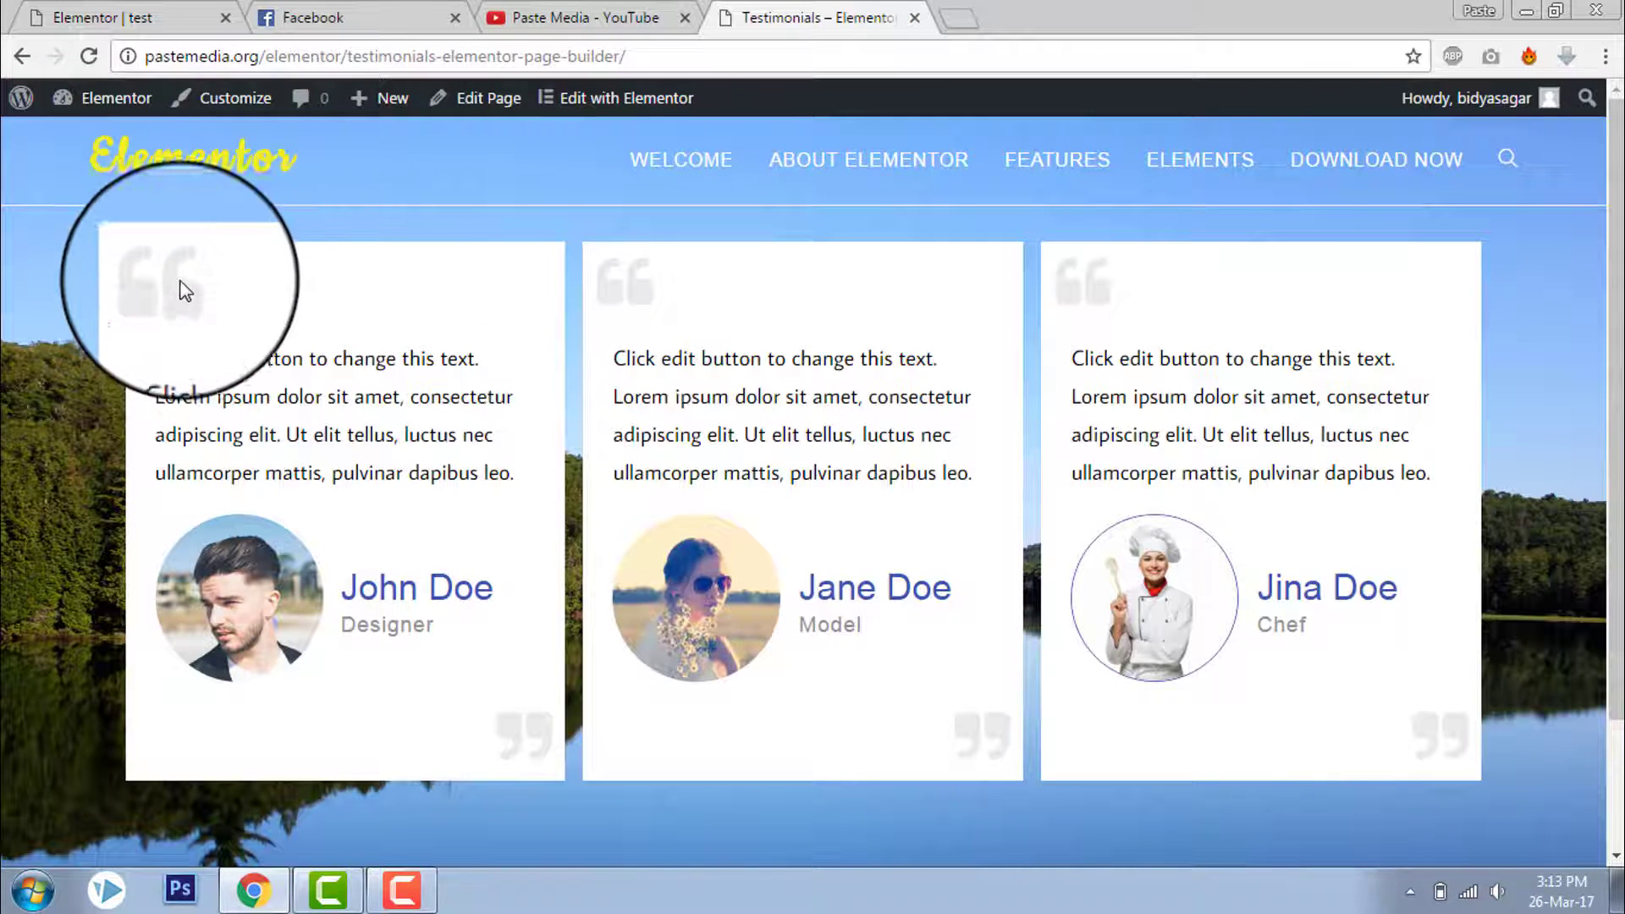
pyautogui.click(531, 12)
pyautogui.click(182, 10)
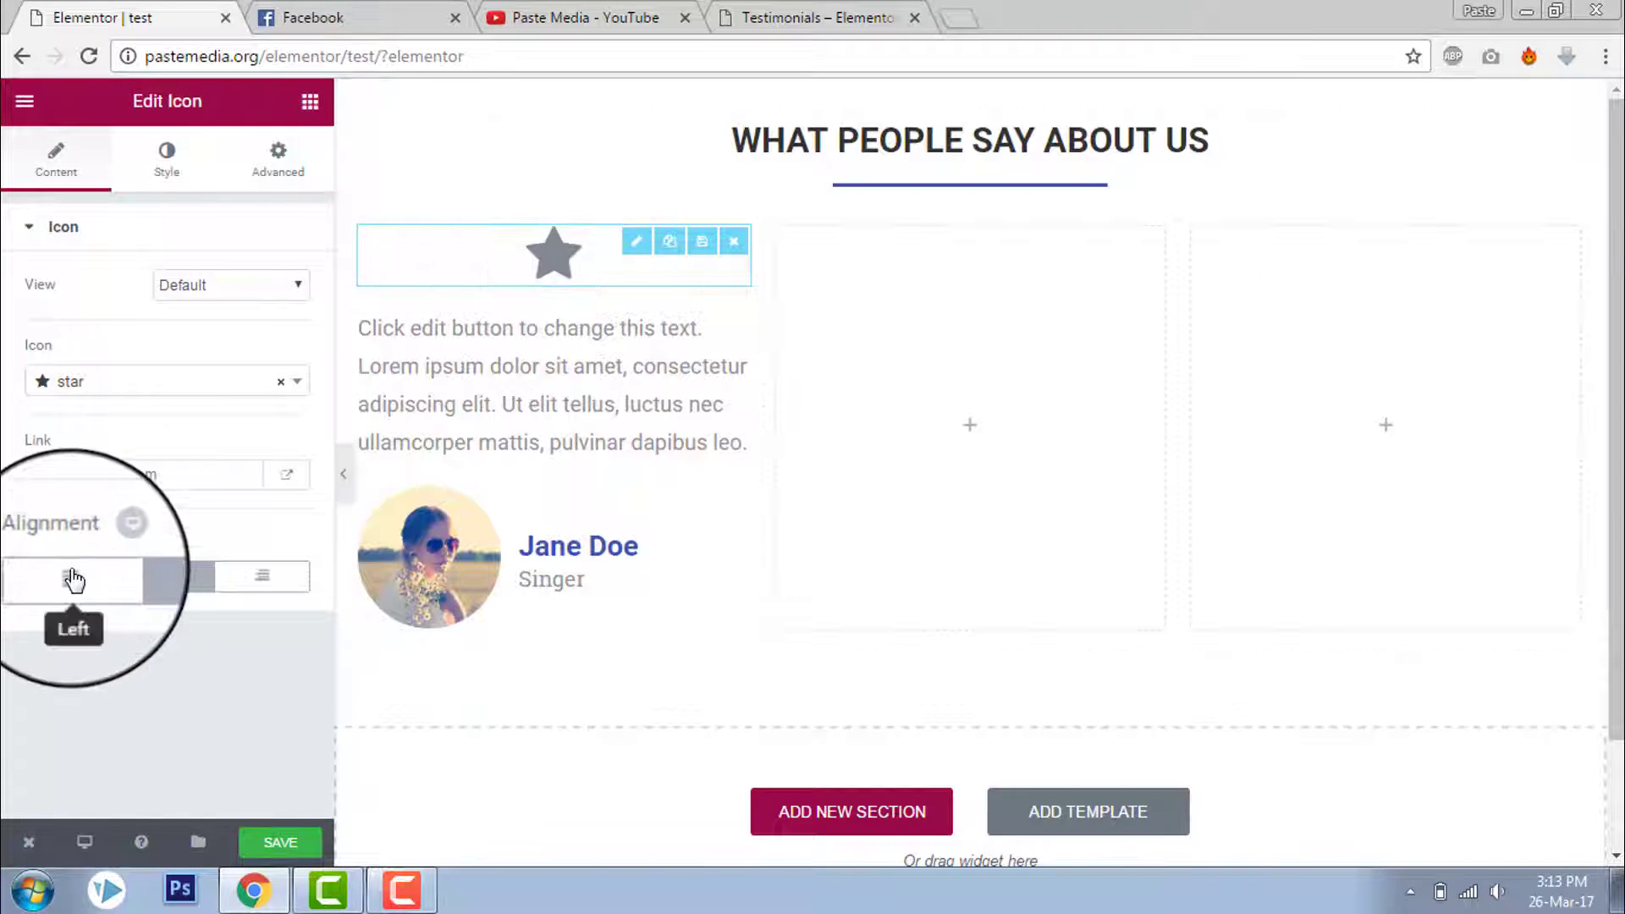
# Align the new icon to the left and change it from a star to quote-left.
pyautogui.click(130, 384)
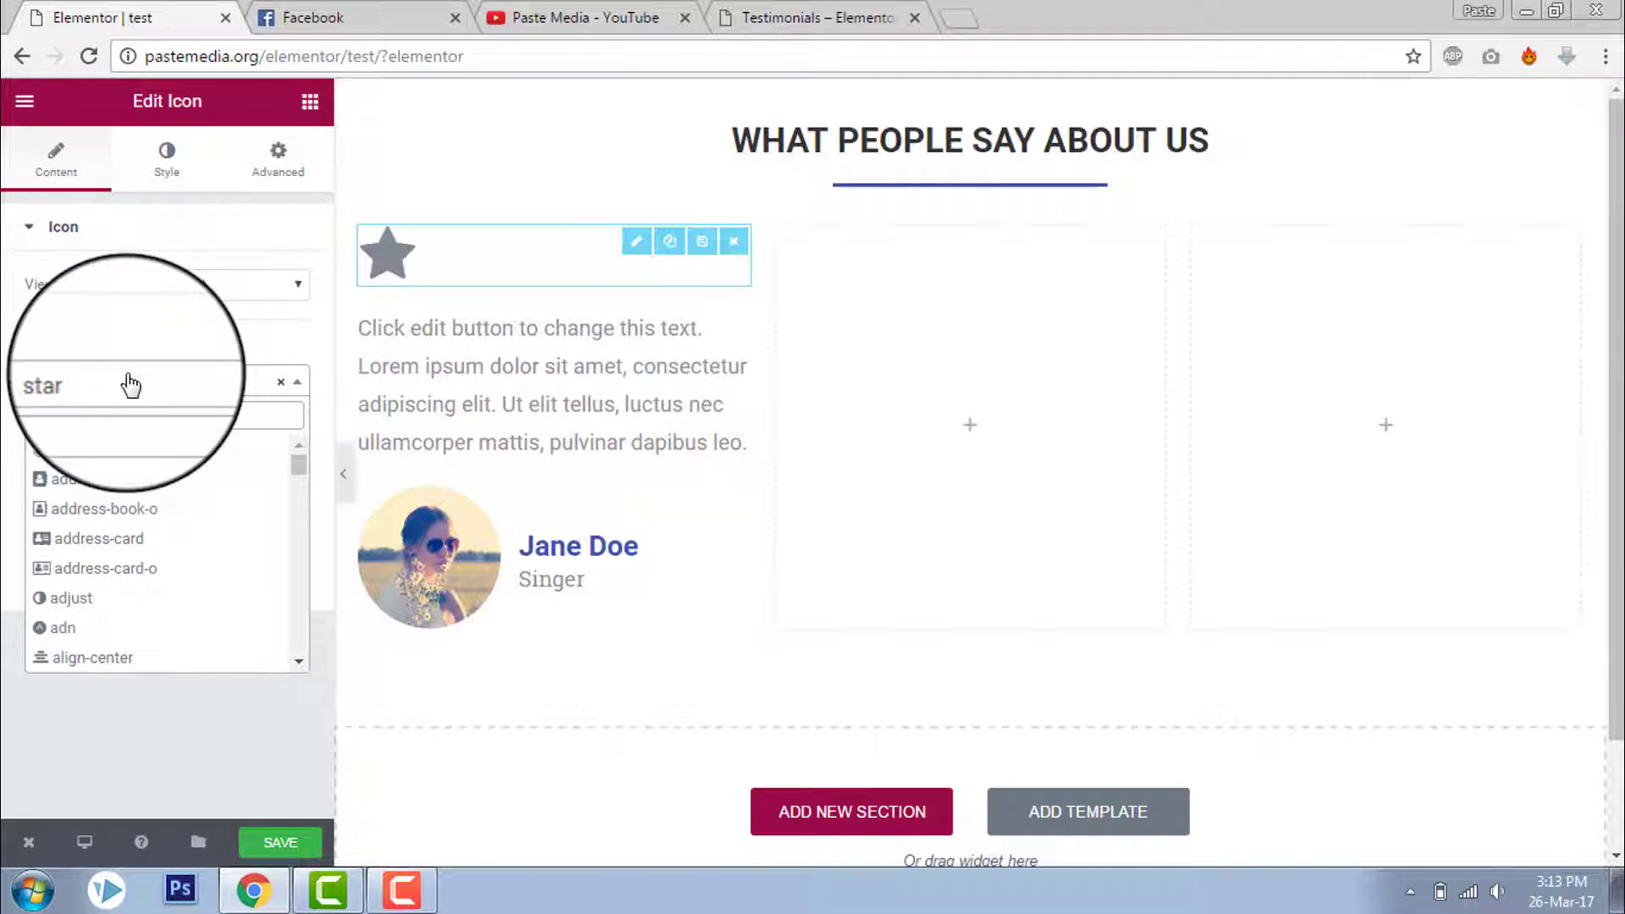
pyautogui.write('quote')
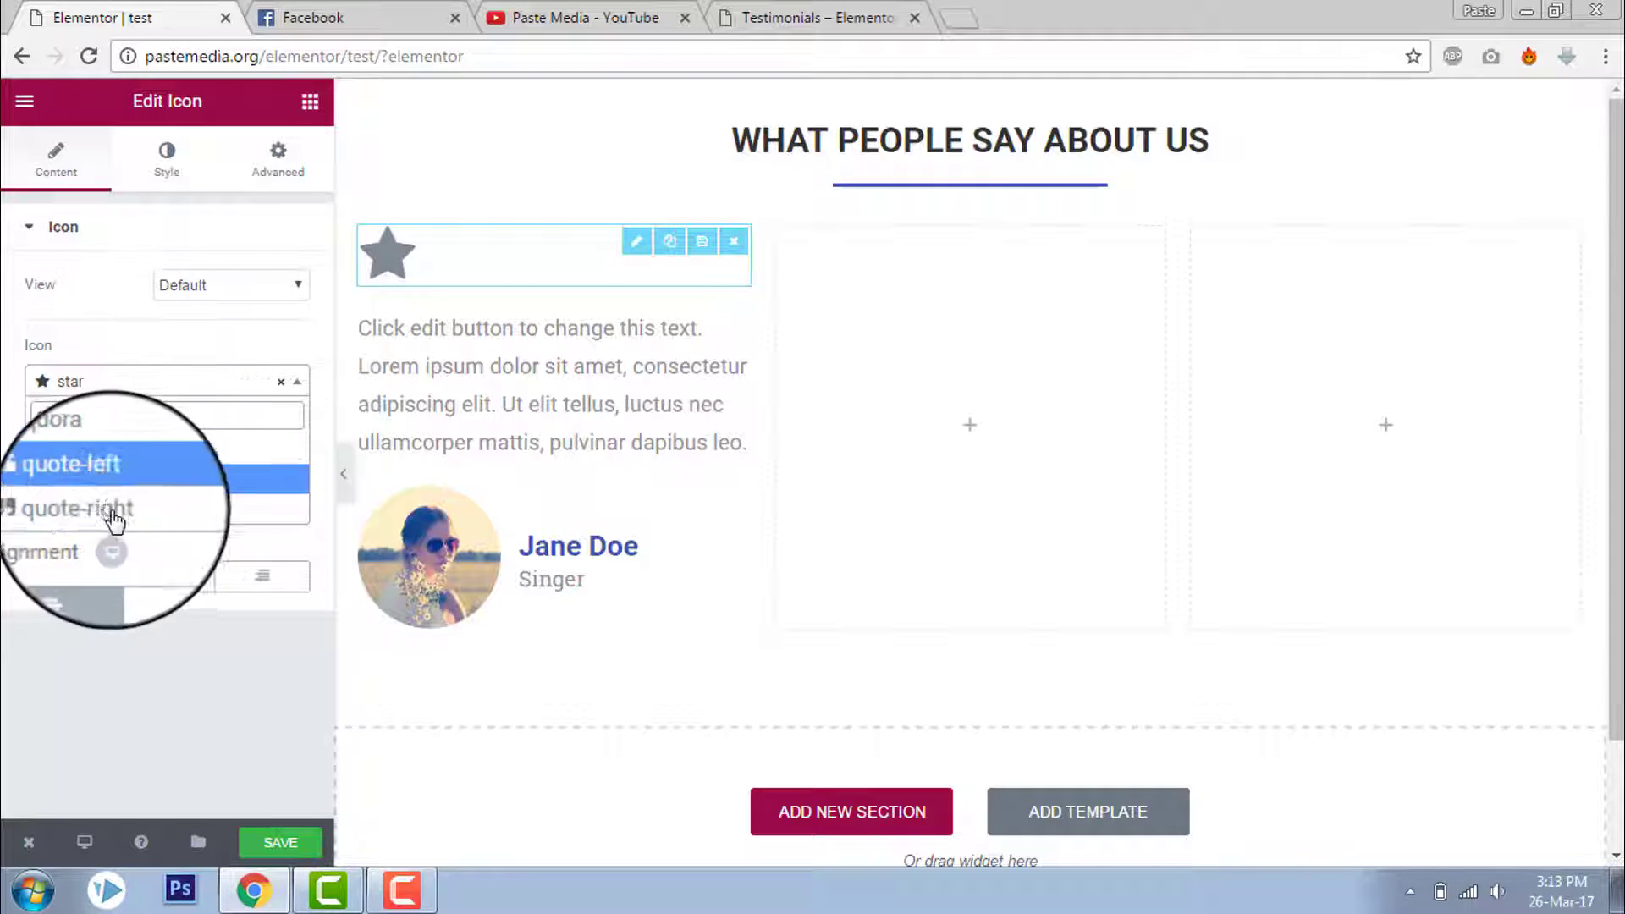
pyautogui.click(119, 497)
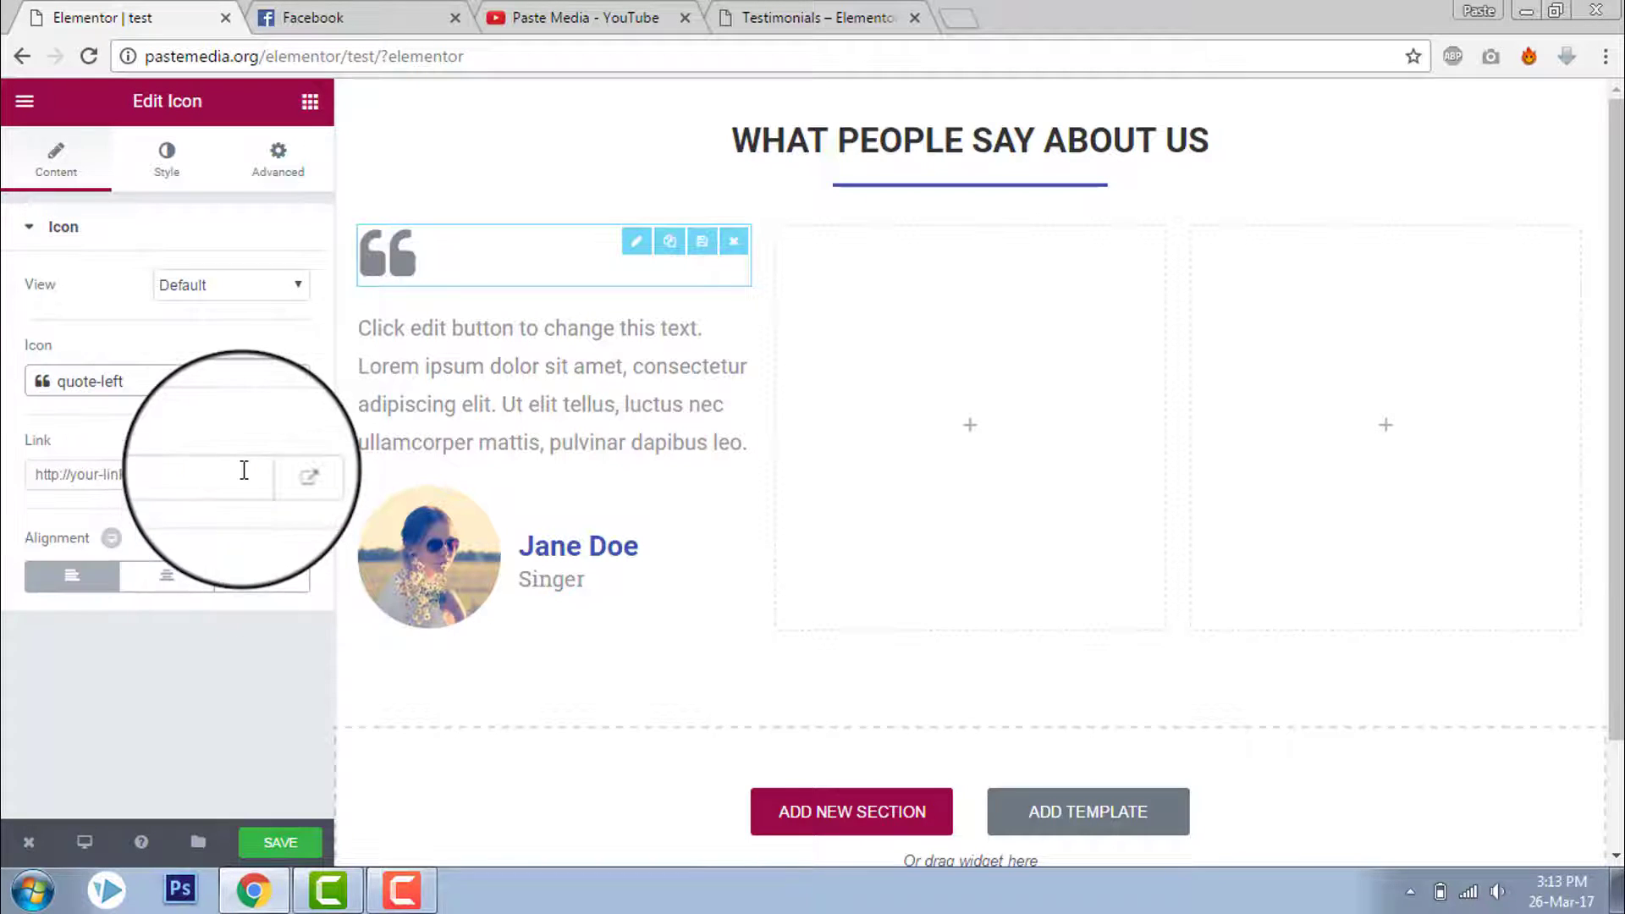
# Set the opening quote icon's primary color to light gray #e8e8e8 and select the hex value for copying.
pyautogui.click(164, 182)
pyautogui.click(297, 288)
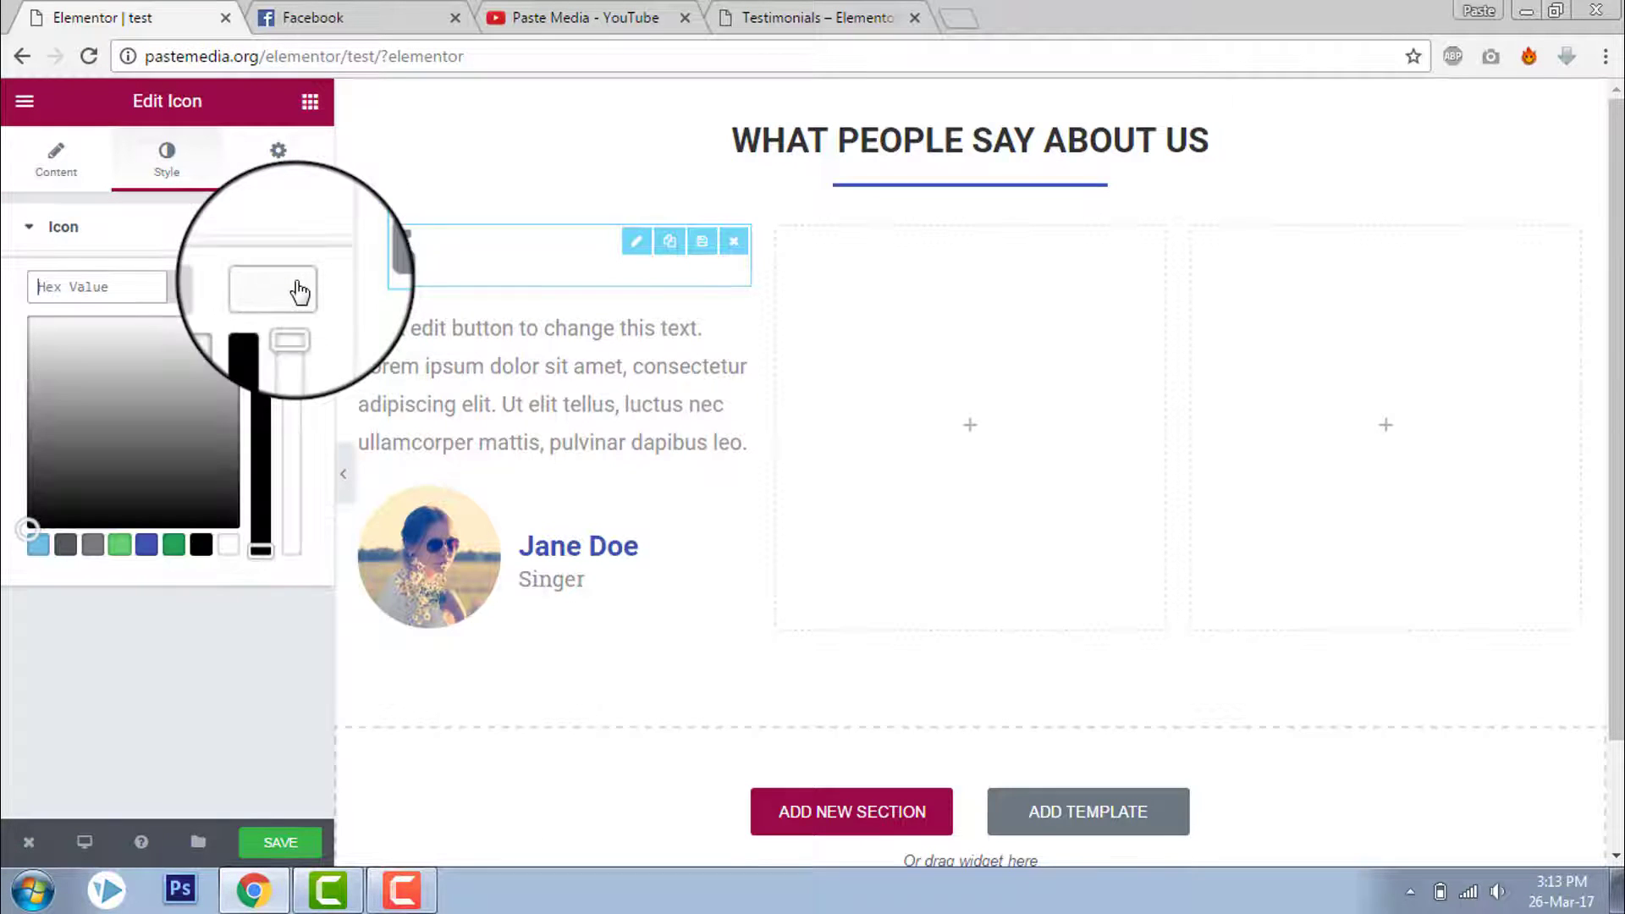
pyautogui.click(59, 334)
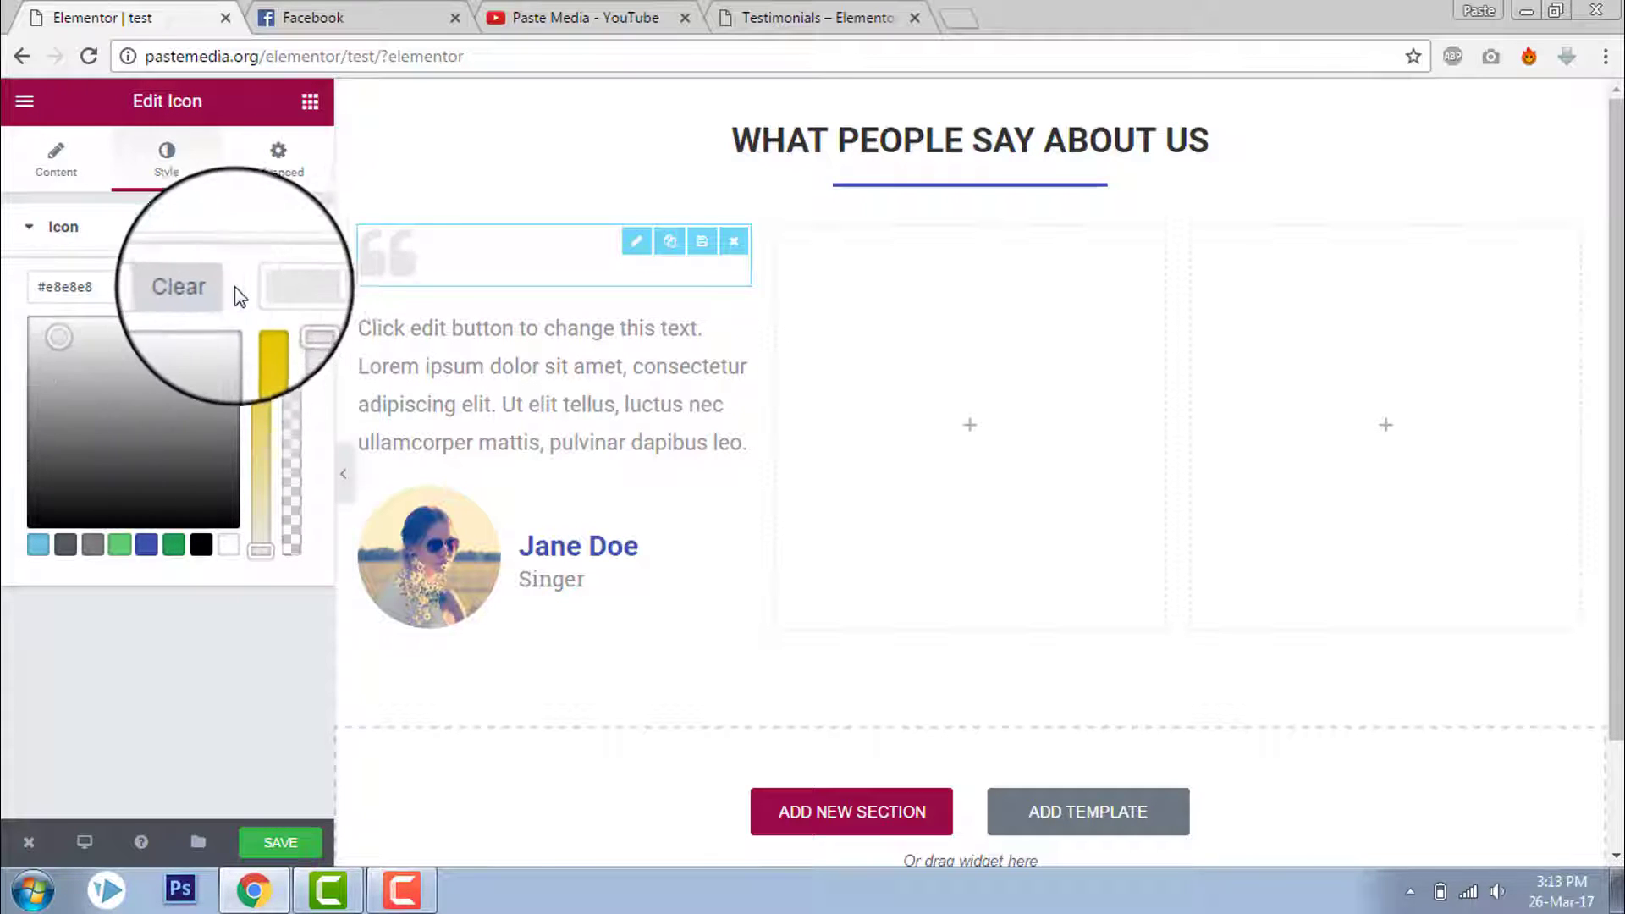
pyautogui.moveTo(159, 288); pyautogui.dragTo(3, 310)
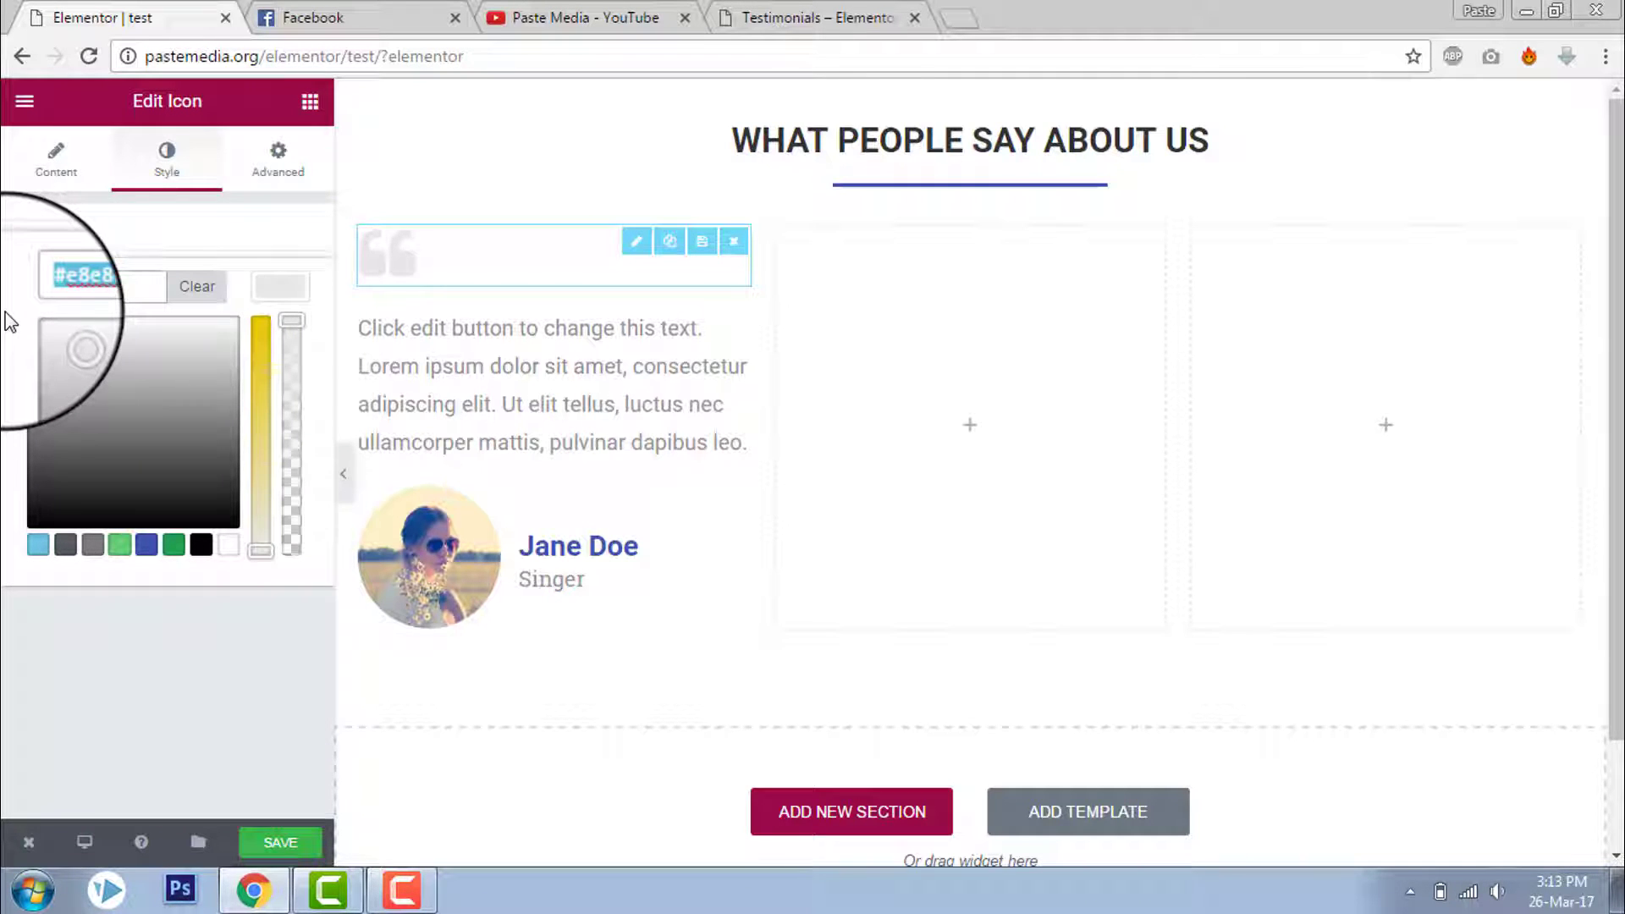
# Compare the quote icon with the published testimonials page, return to the test page editor and close the color picker.
pyautogui.click(800, 17)
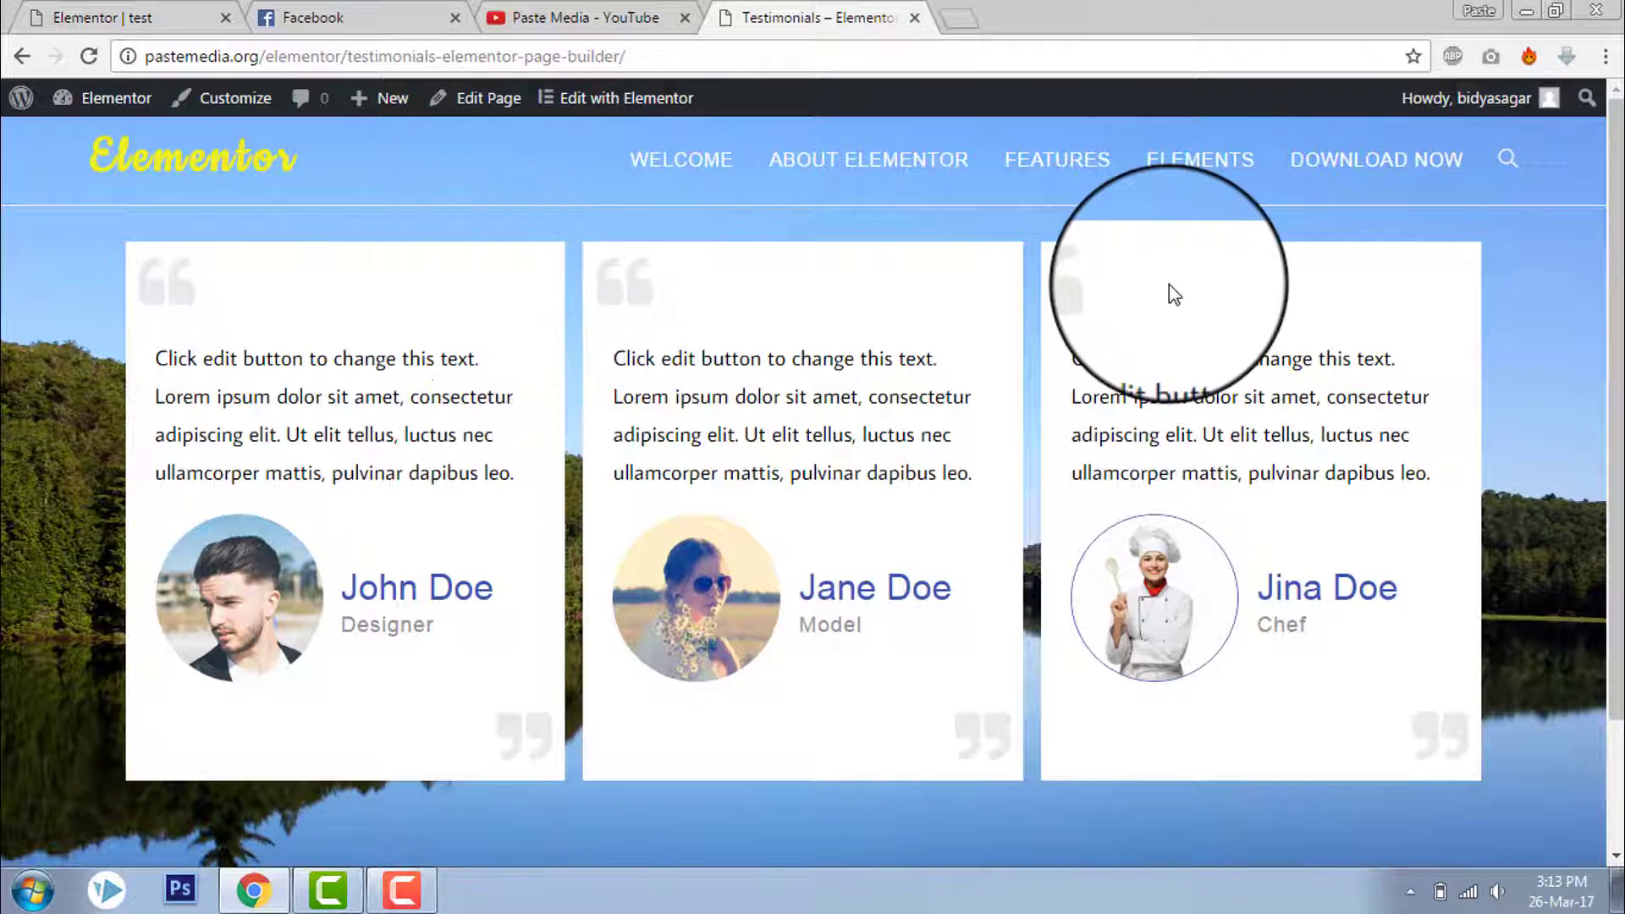
pyautogui.click(102, 17)
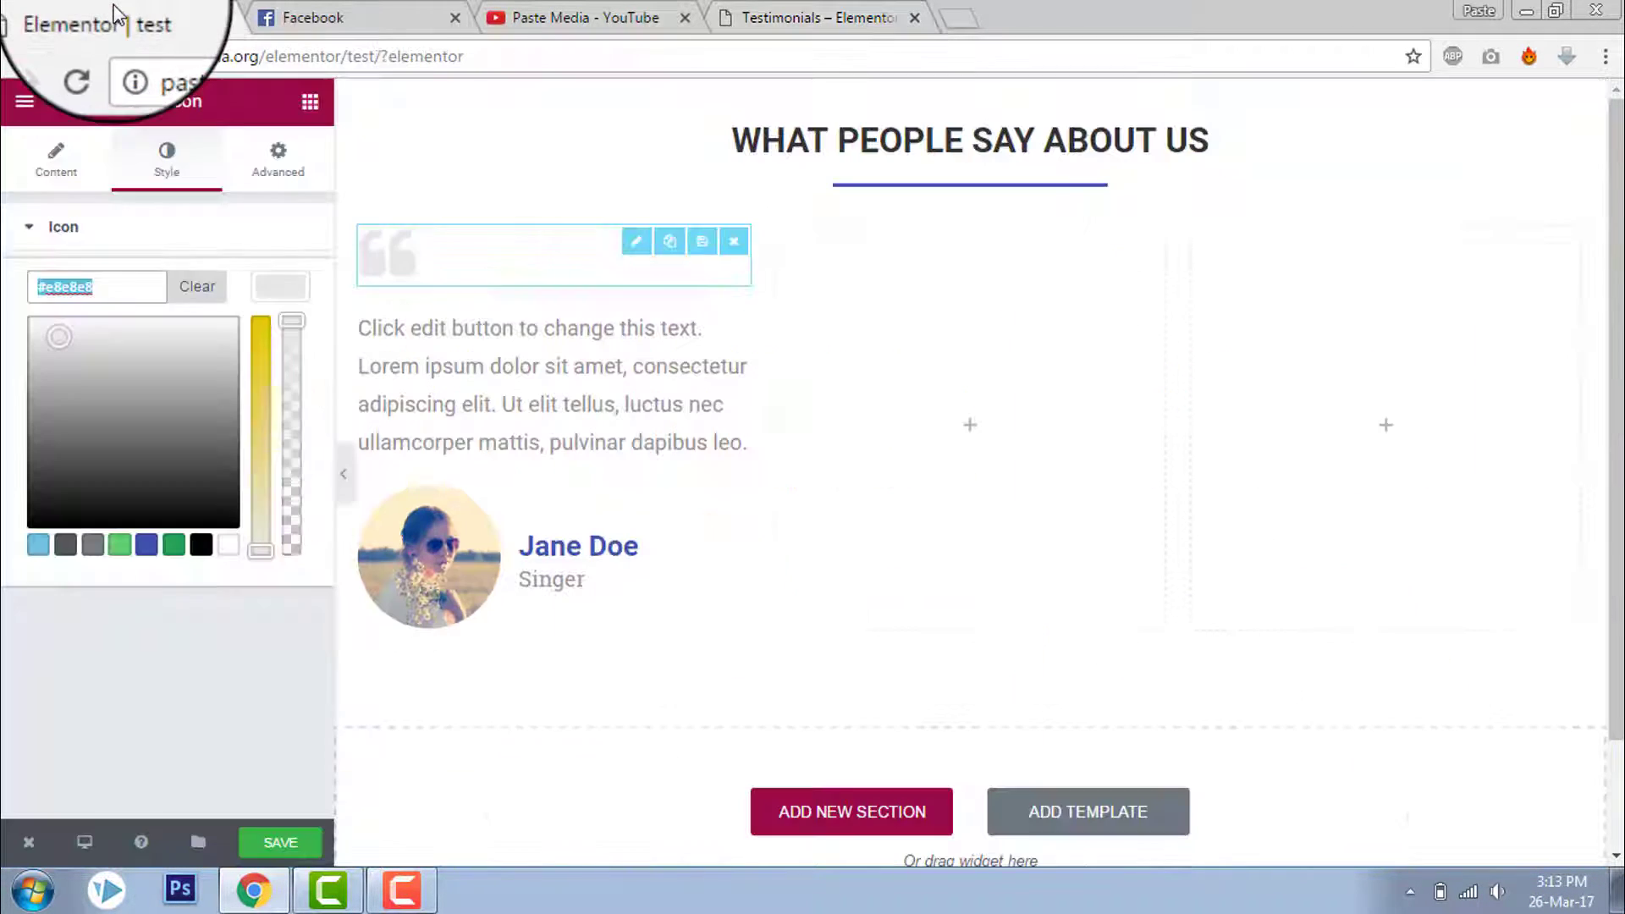
pyautogui.click(283, 291)
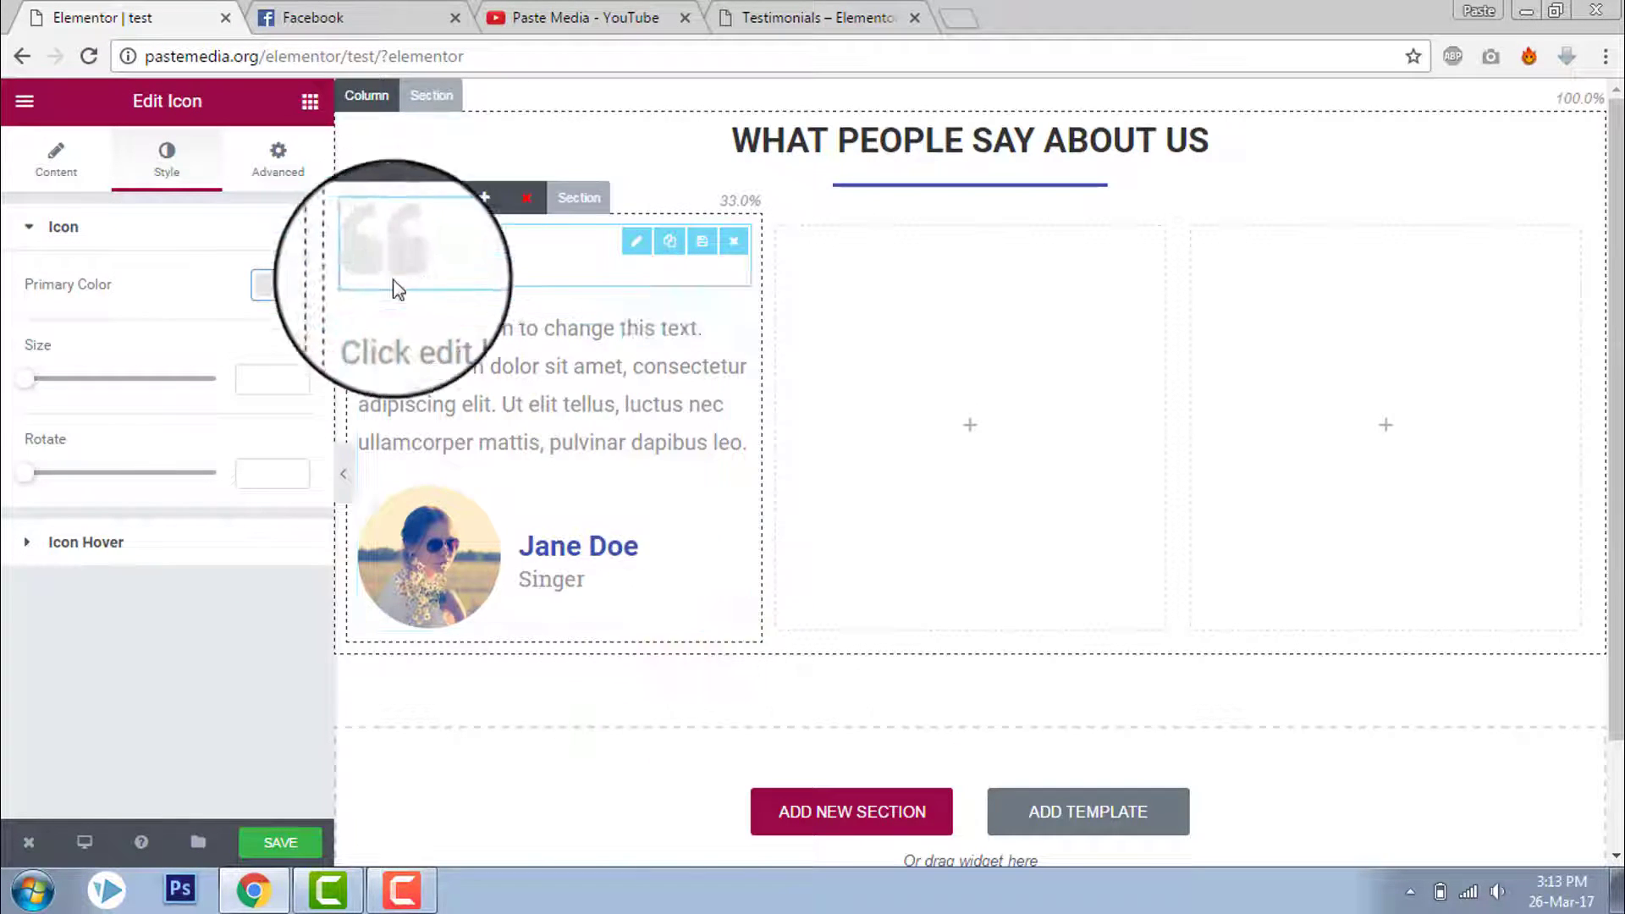
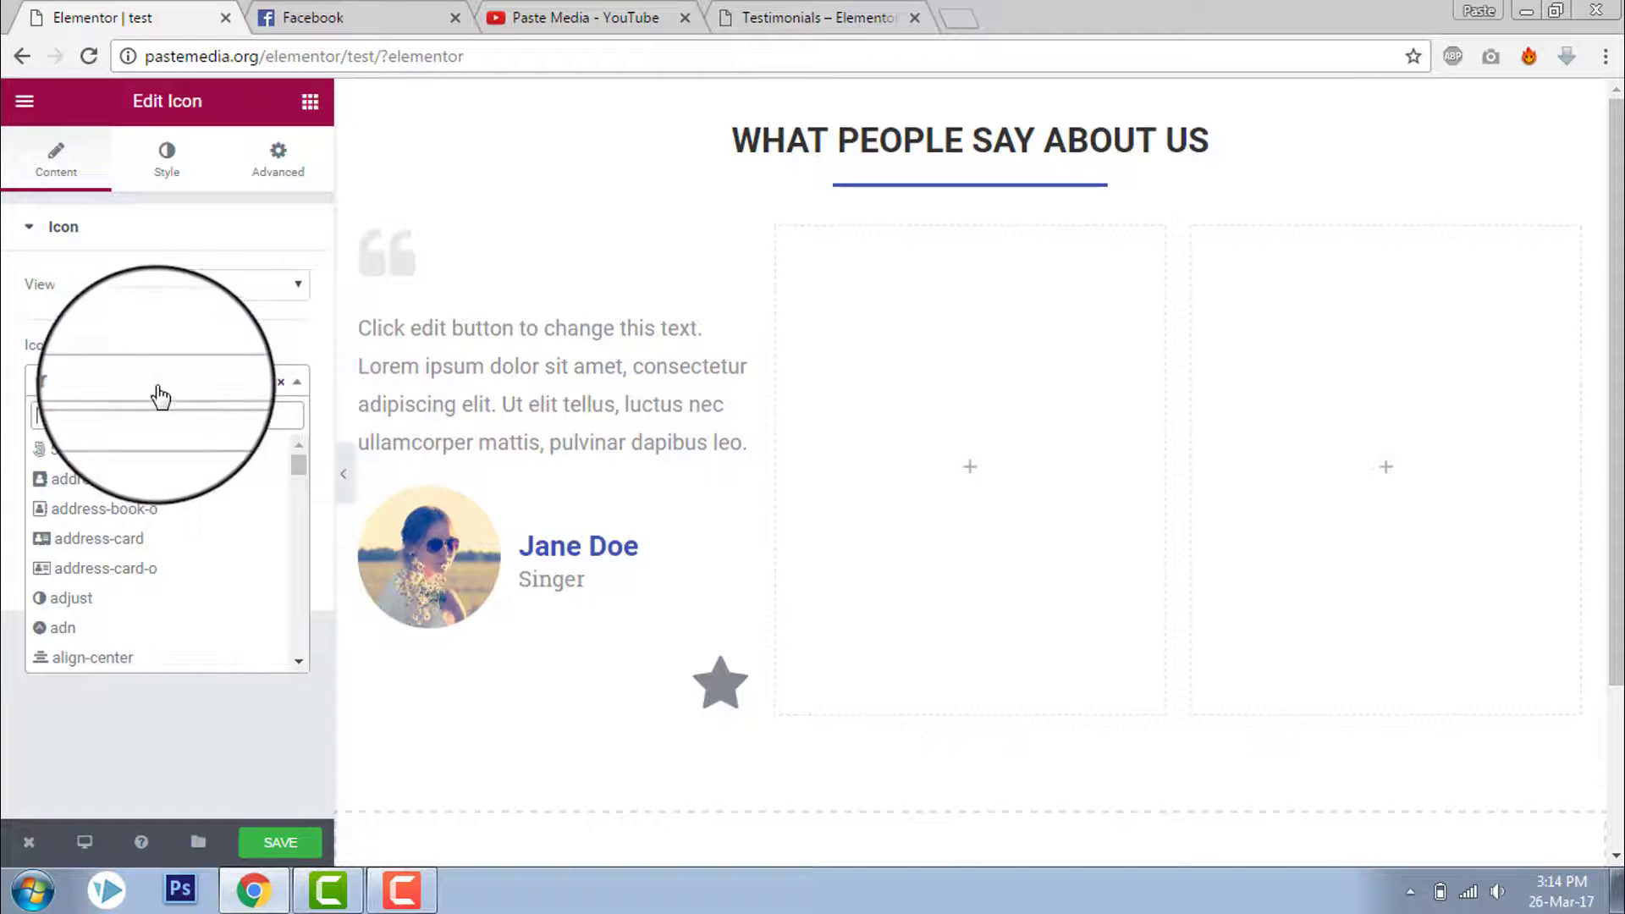
# Change the right-aligned star icon below the testimonial to quote-right.
pyautogui.write('quo')
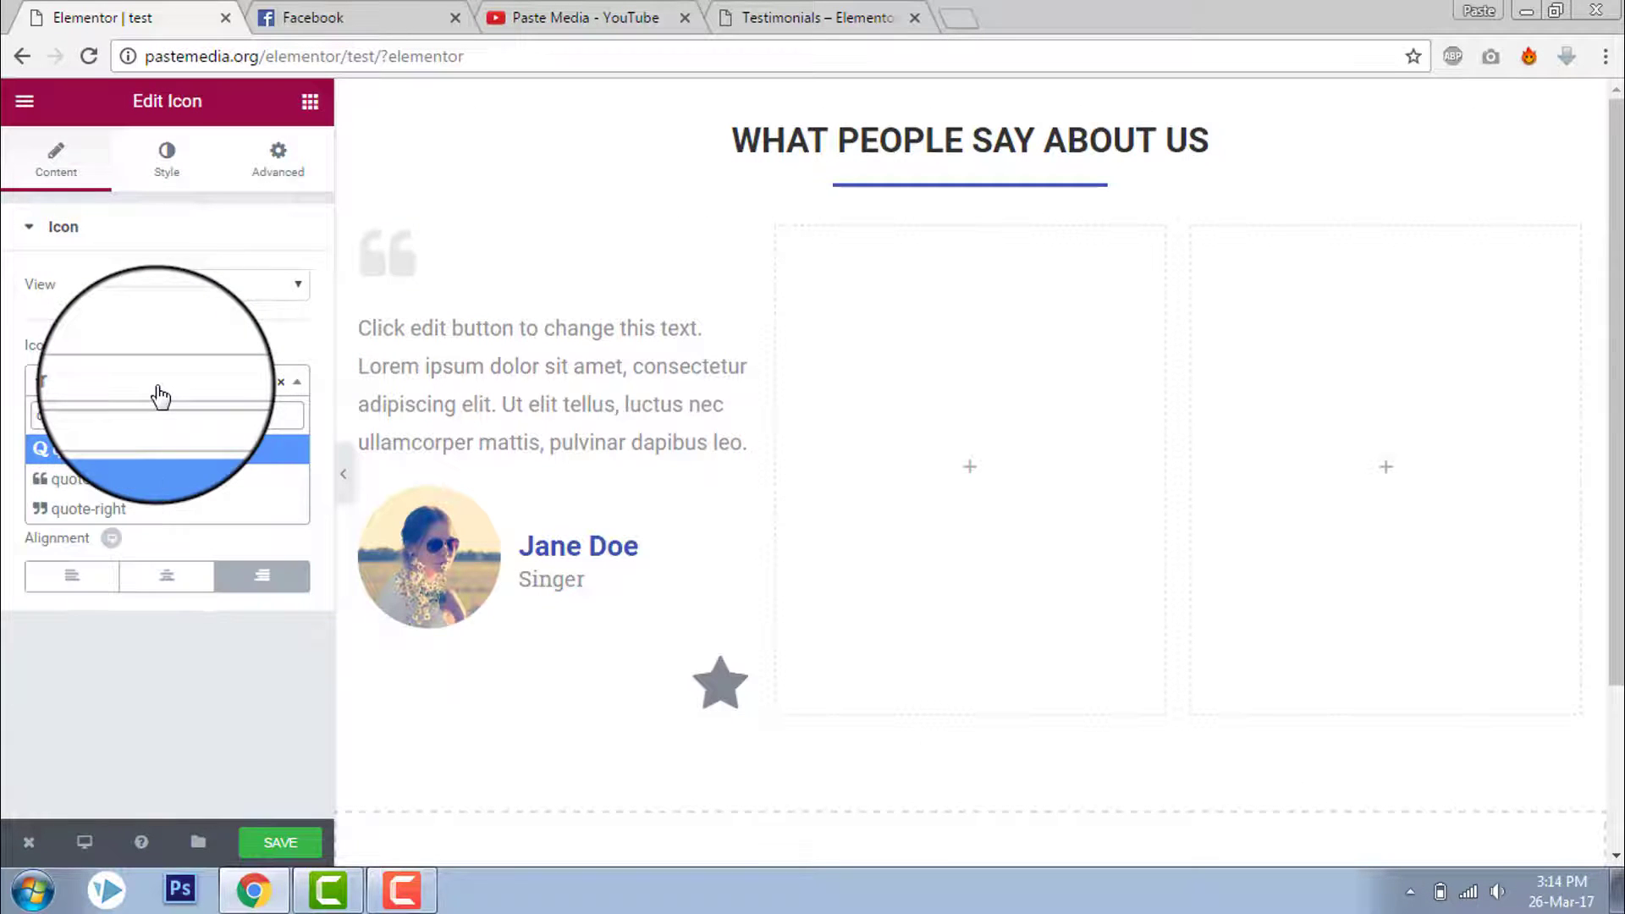
pyautogui.click(151, 510)
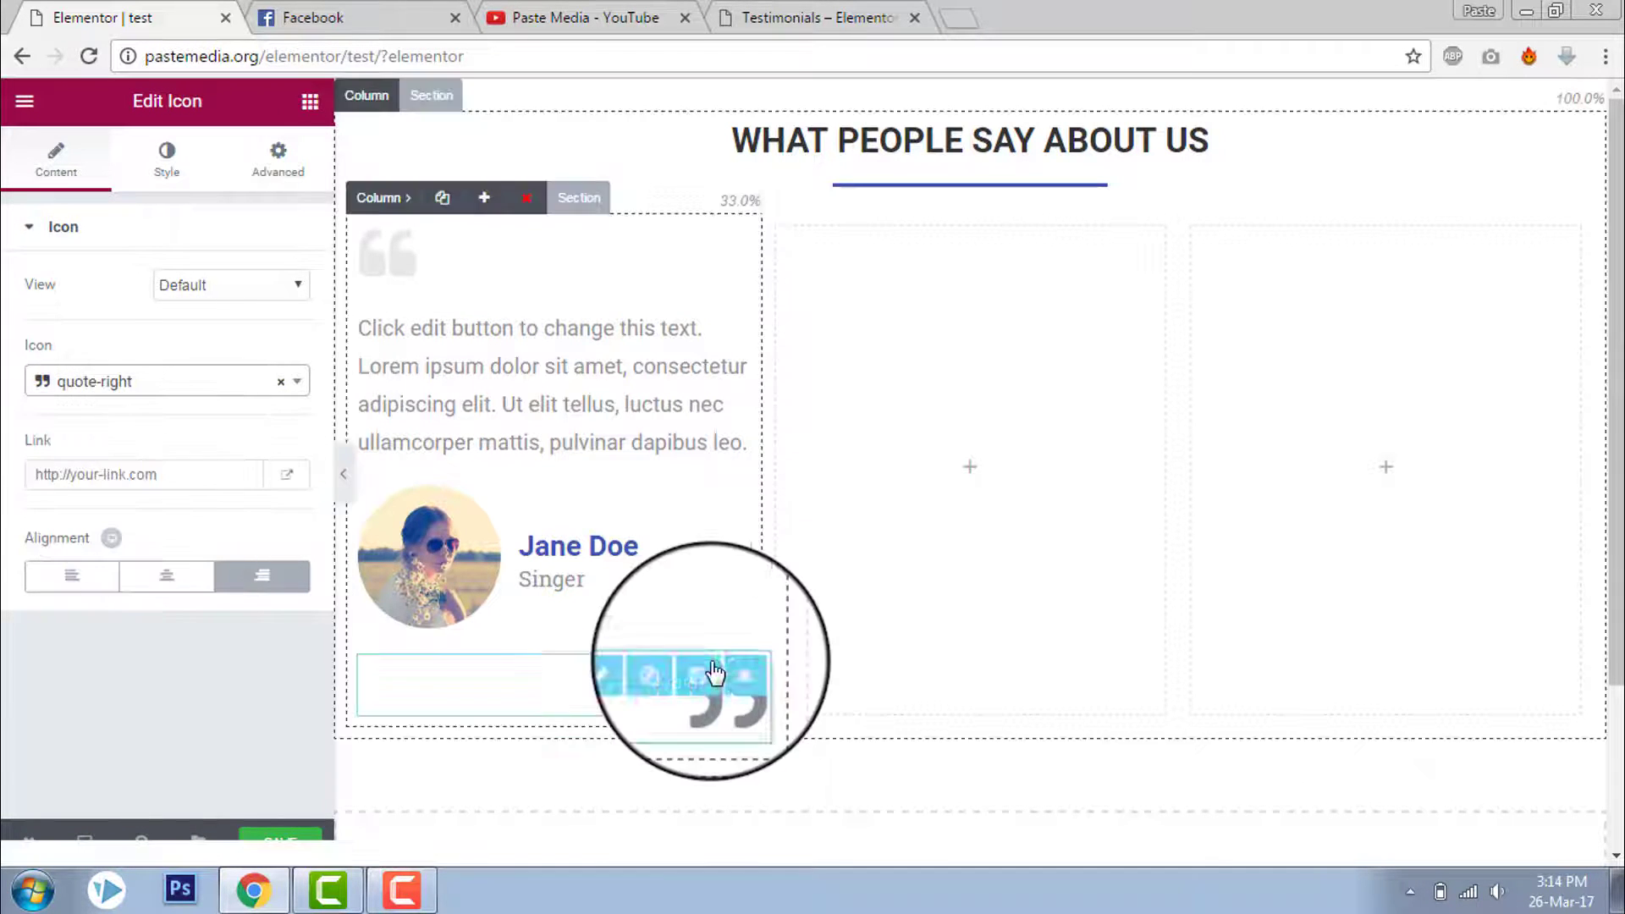
# Set the closing quote icon's primary color to the same light gray as the opening quote icon.
pyautogui.click(169, 193)
pyautogui.click(283, 292)
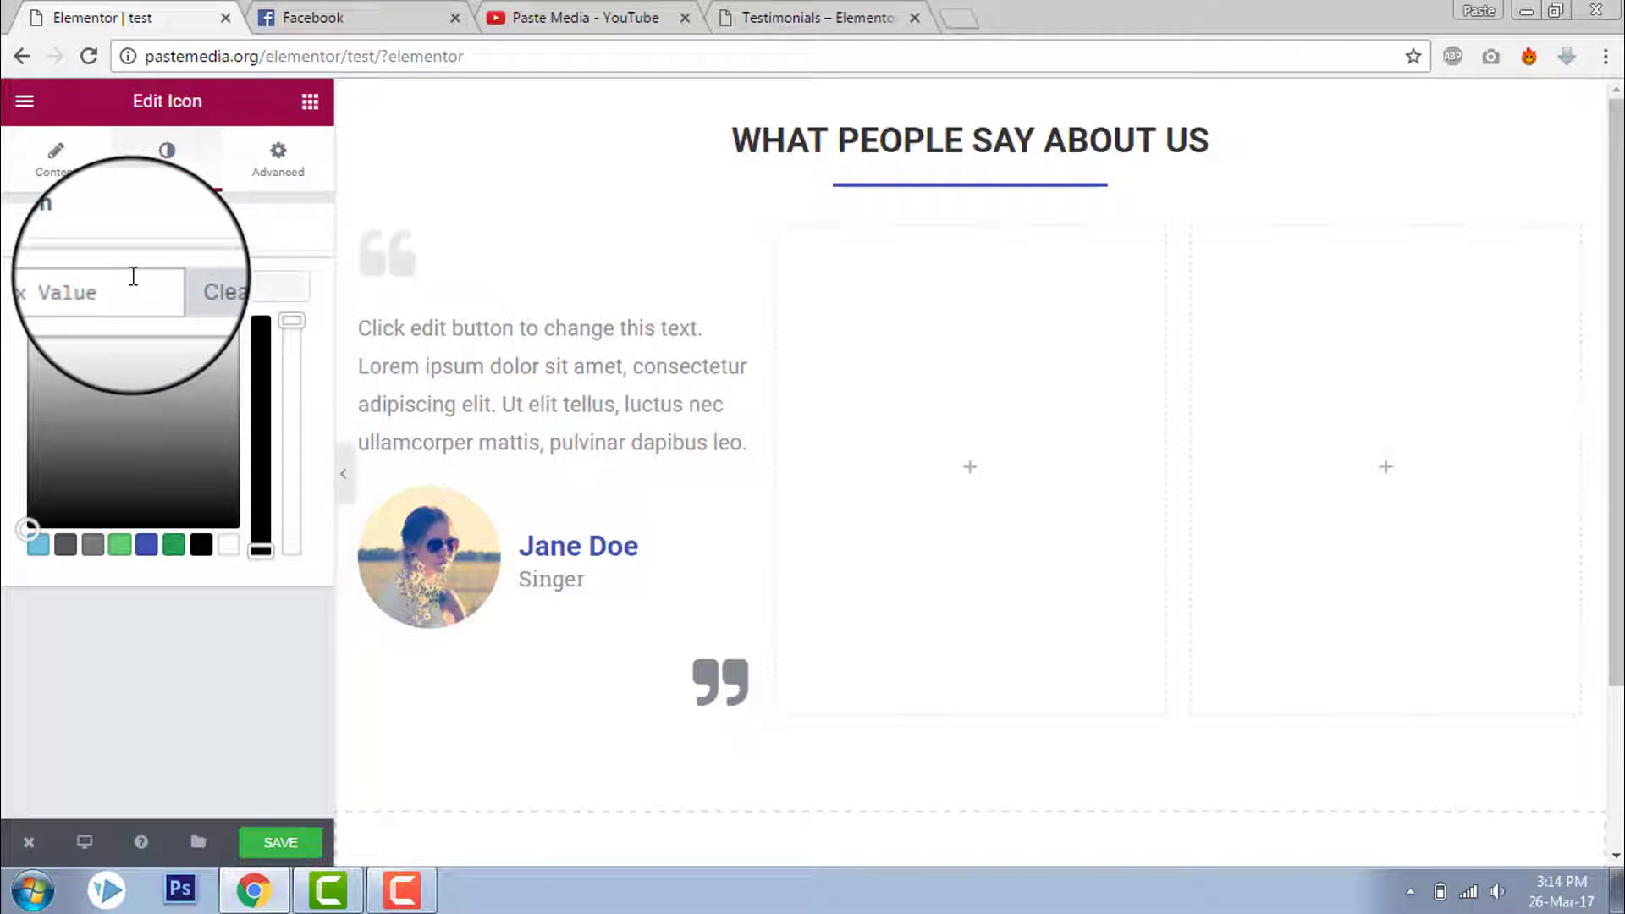
pyautogui.click(279, 288)
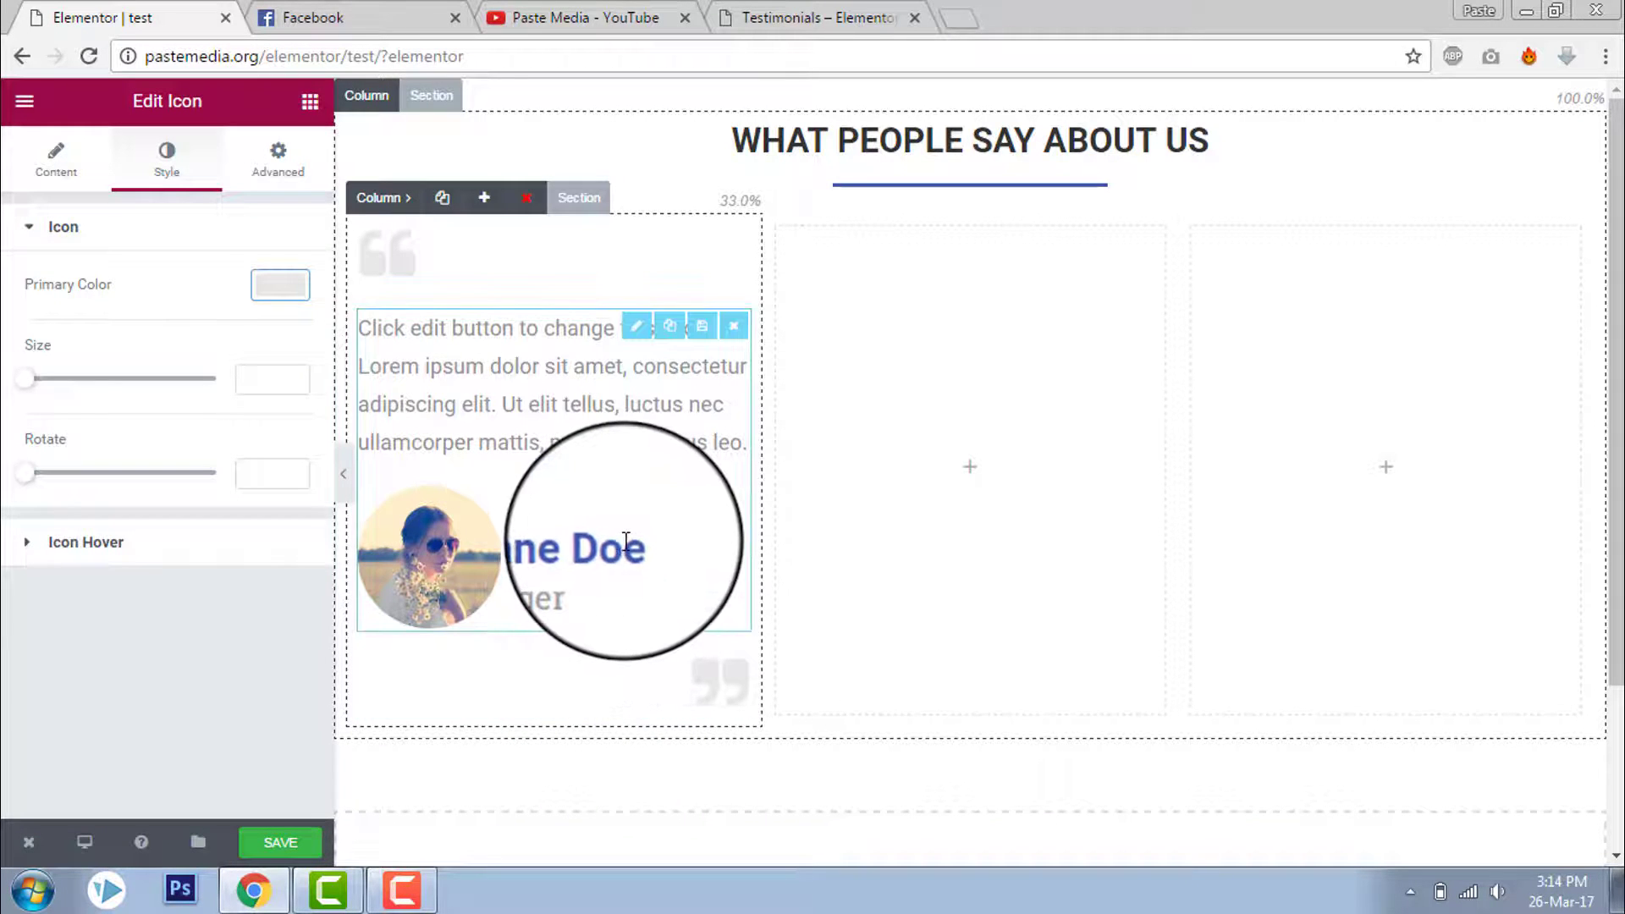
# Enable the box shadow on the first testimonial column and preview the page without the editing panel.
pyautogui.click(379, 198)
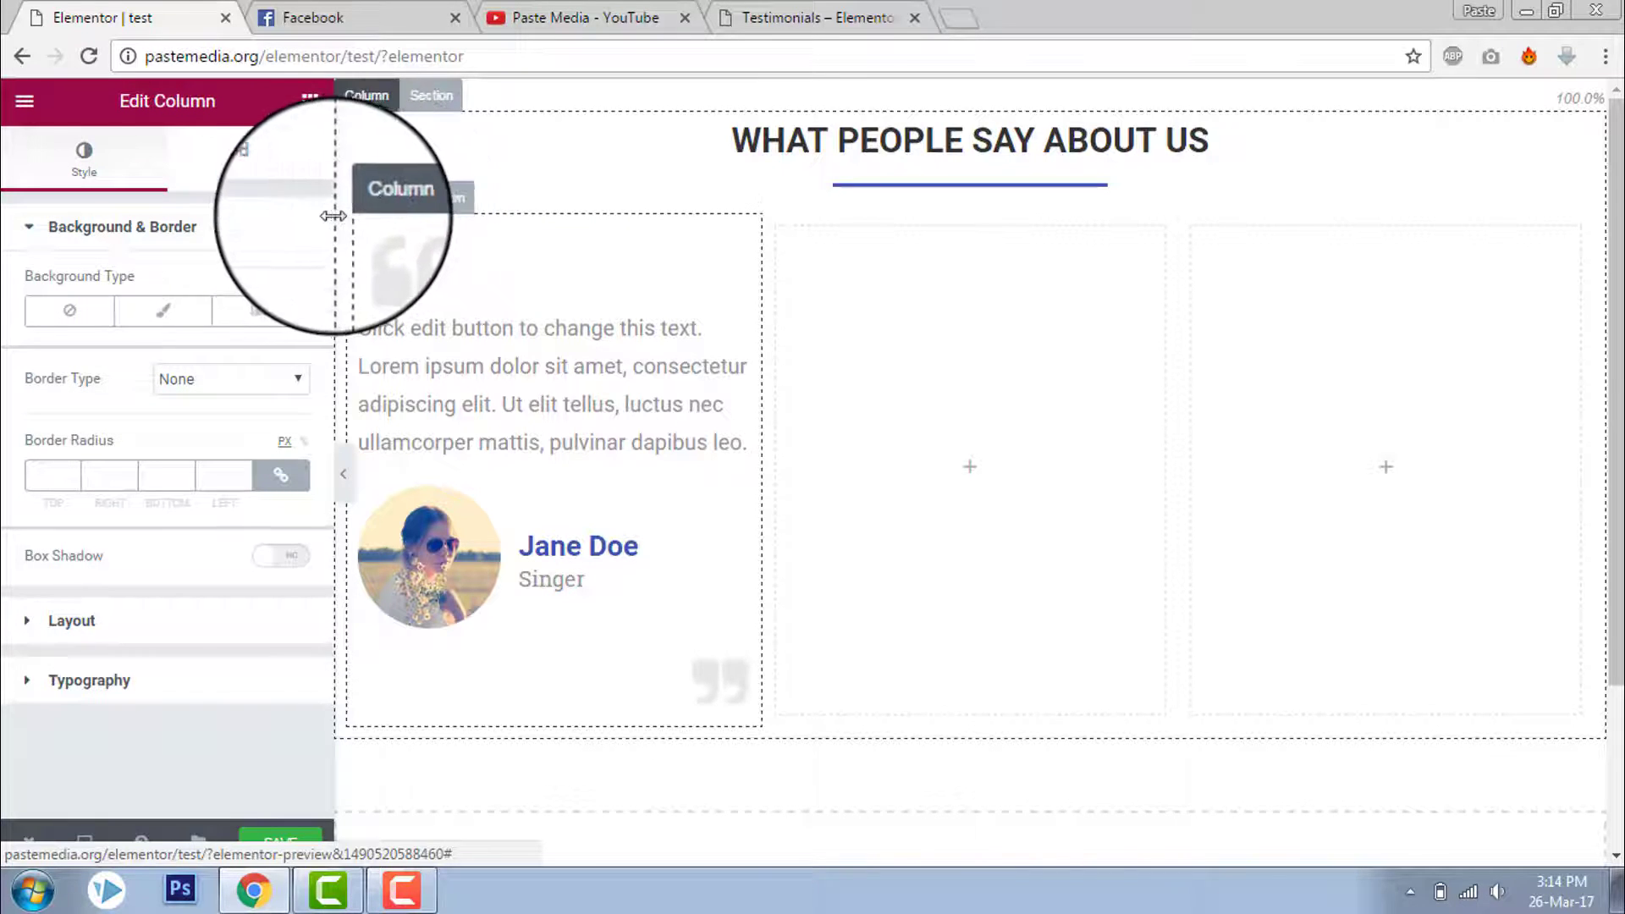
pyautogui.click(301, 560)
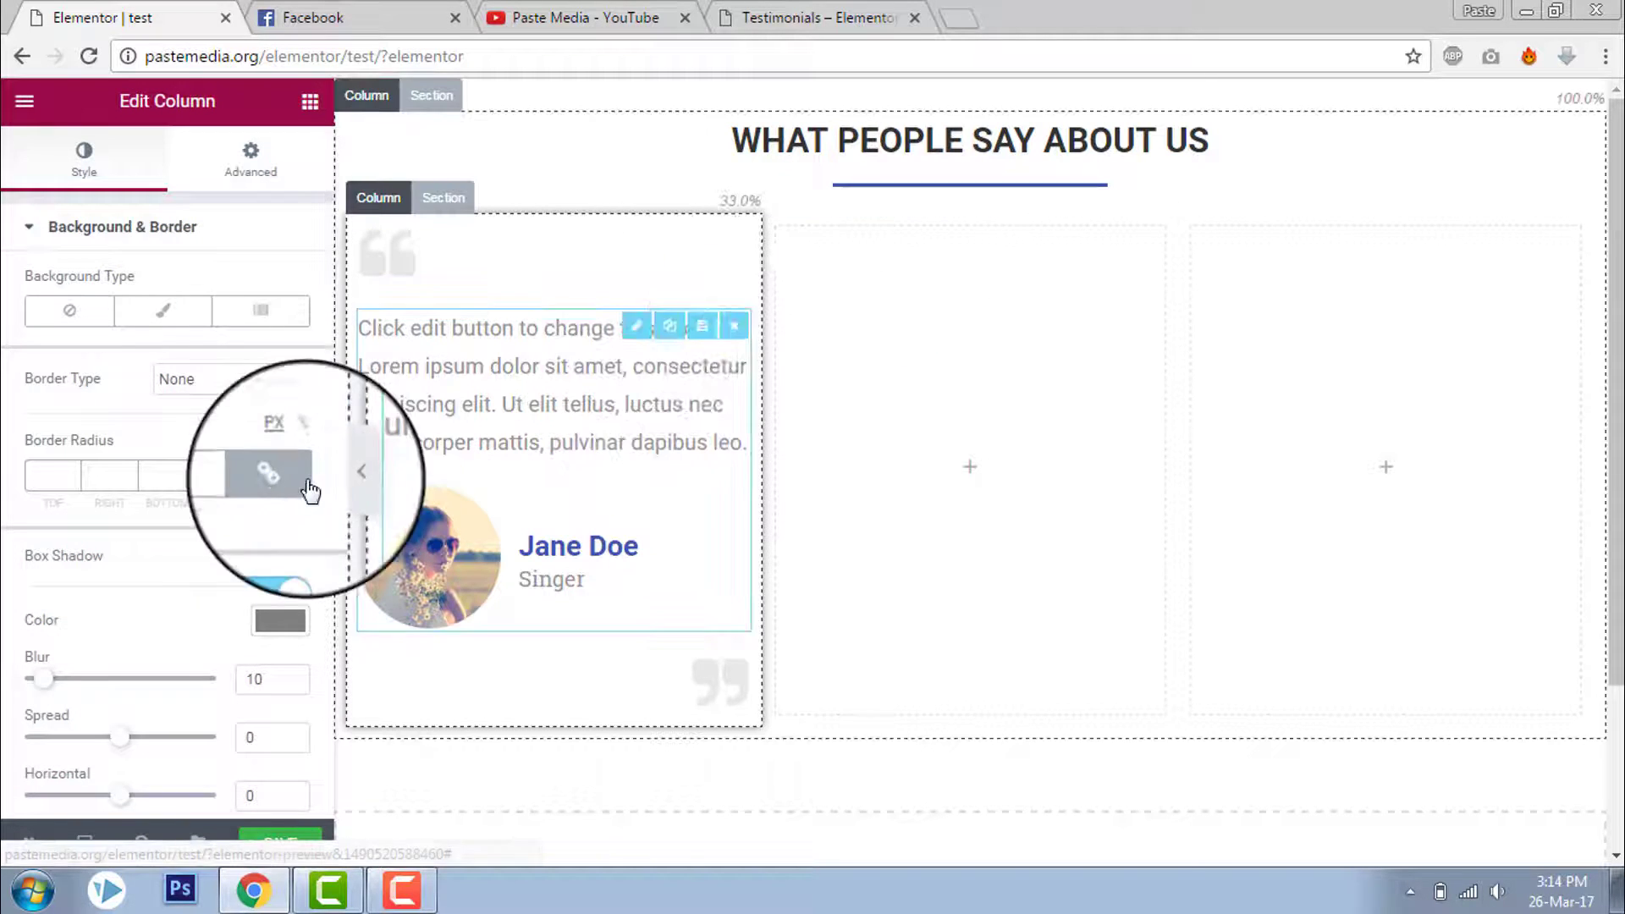
pyautogui.click(361, 472)
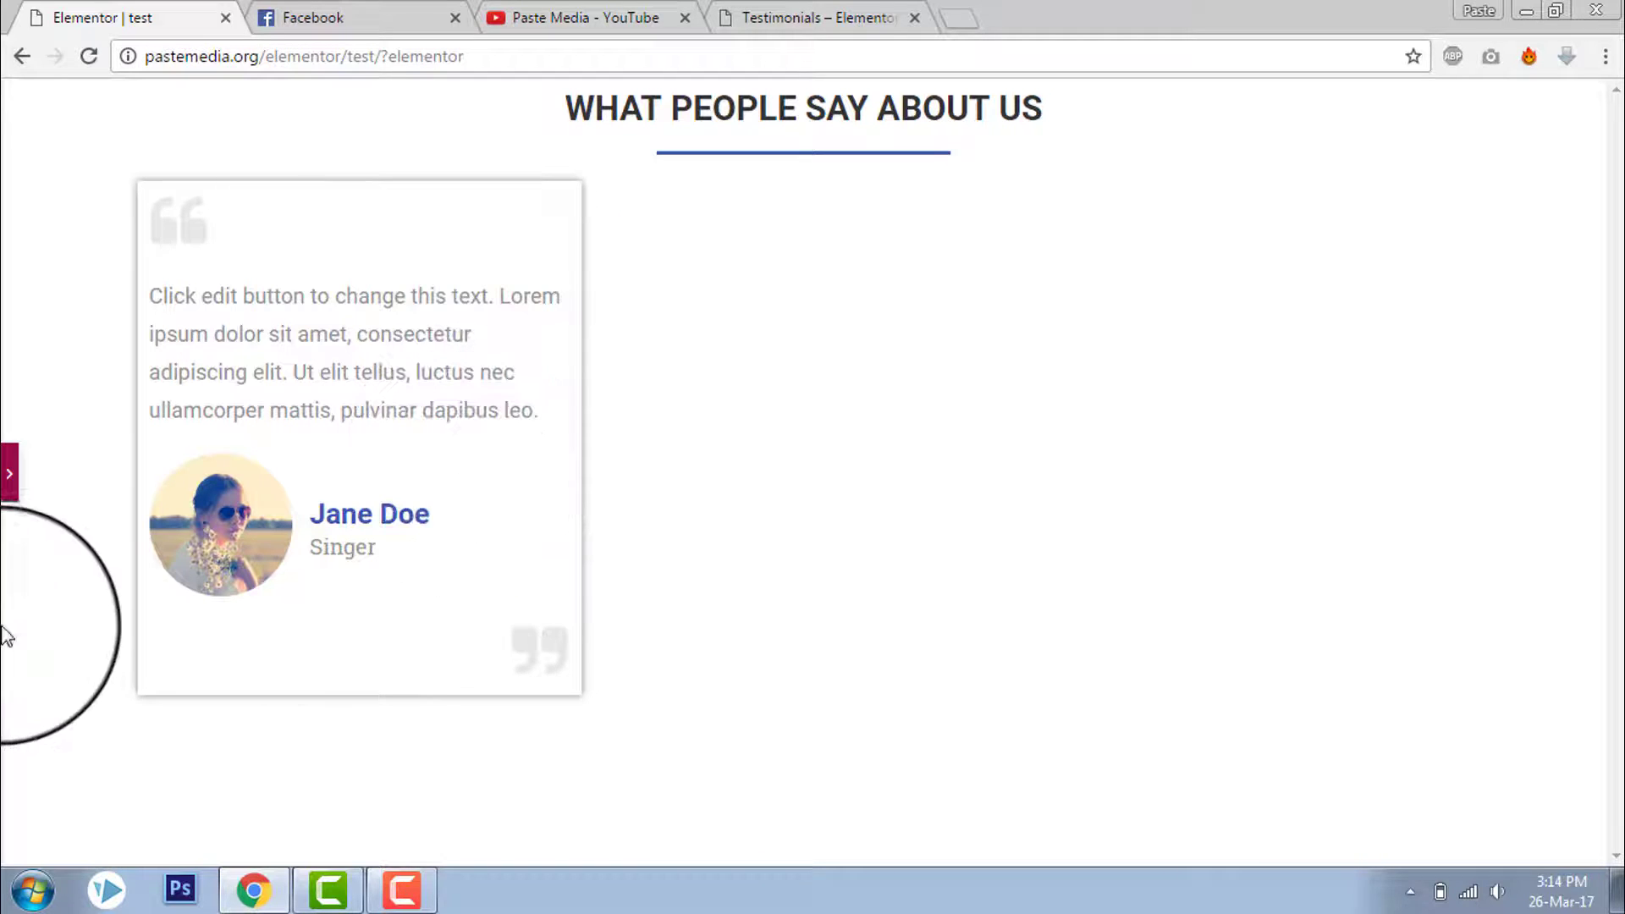
pyautogui.click(15, 496)
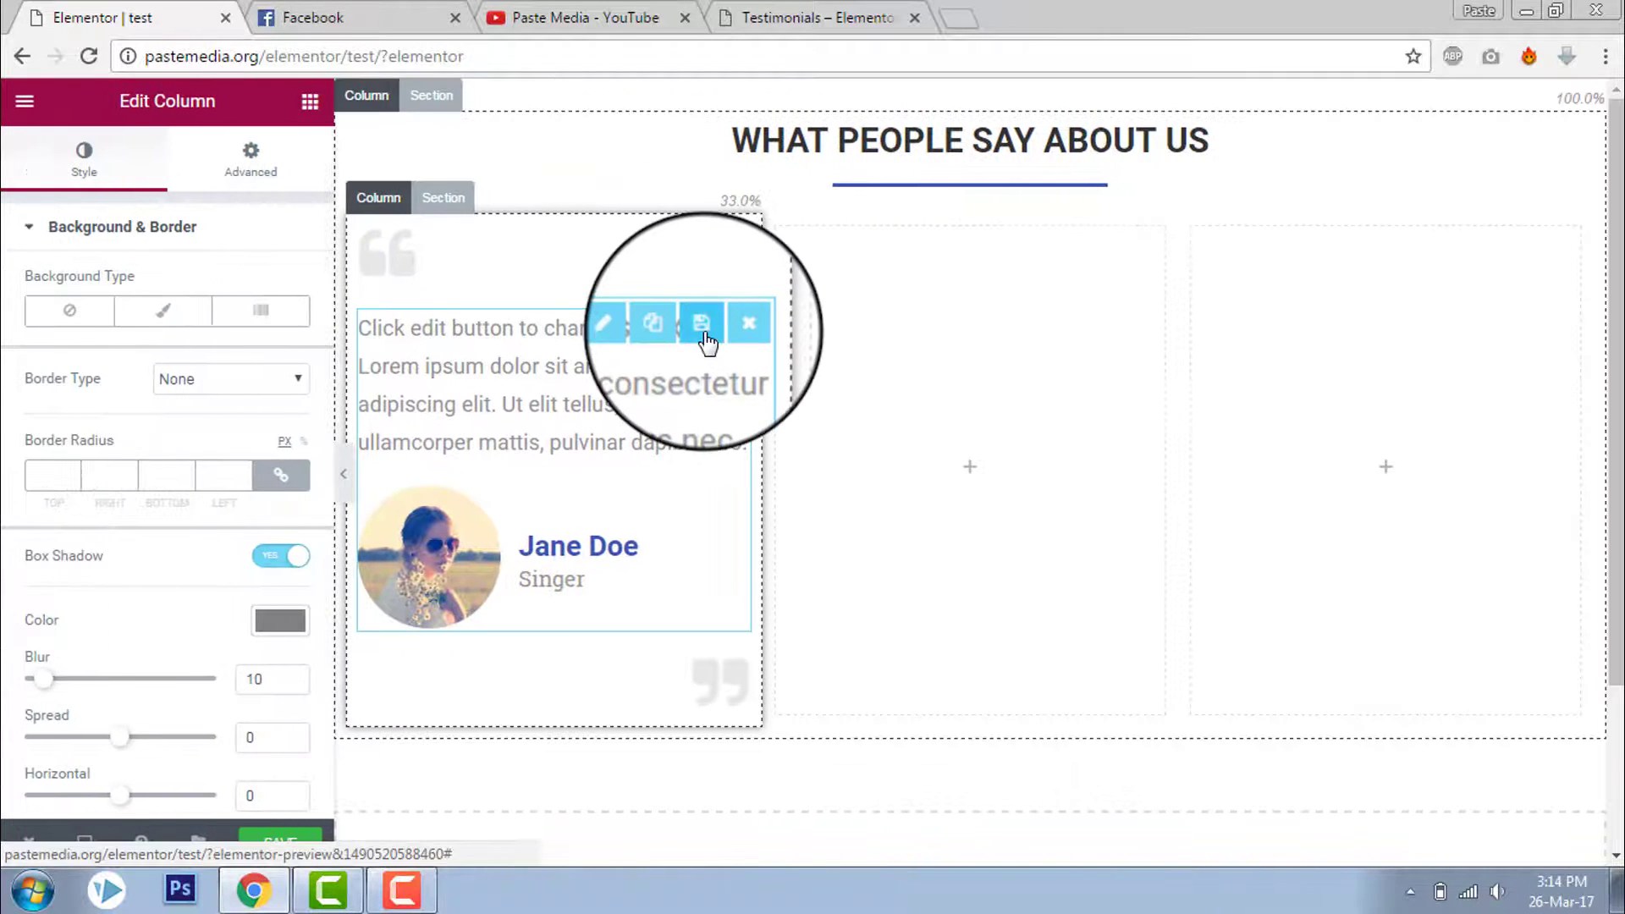
# Compare the shadowed column with the cards on the published testimonials page, and preview it in the test page editor.
pyautogui.click(772, 10)
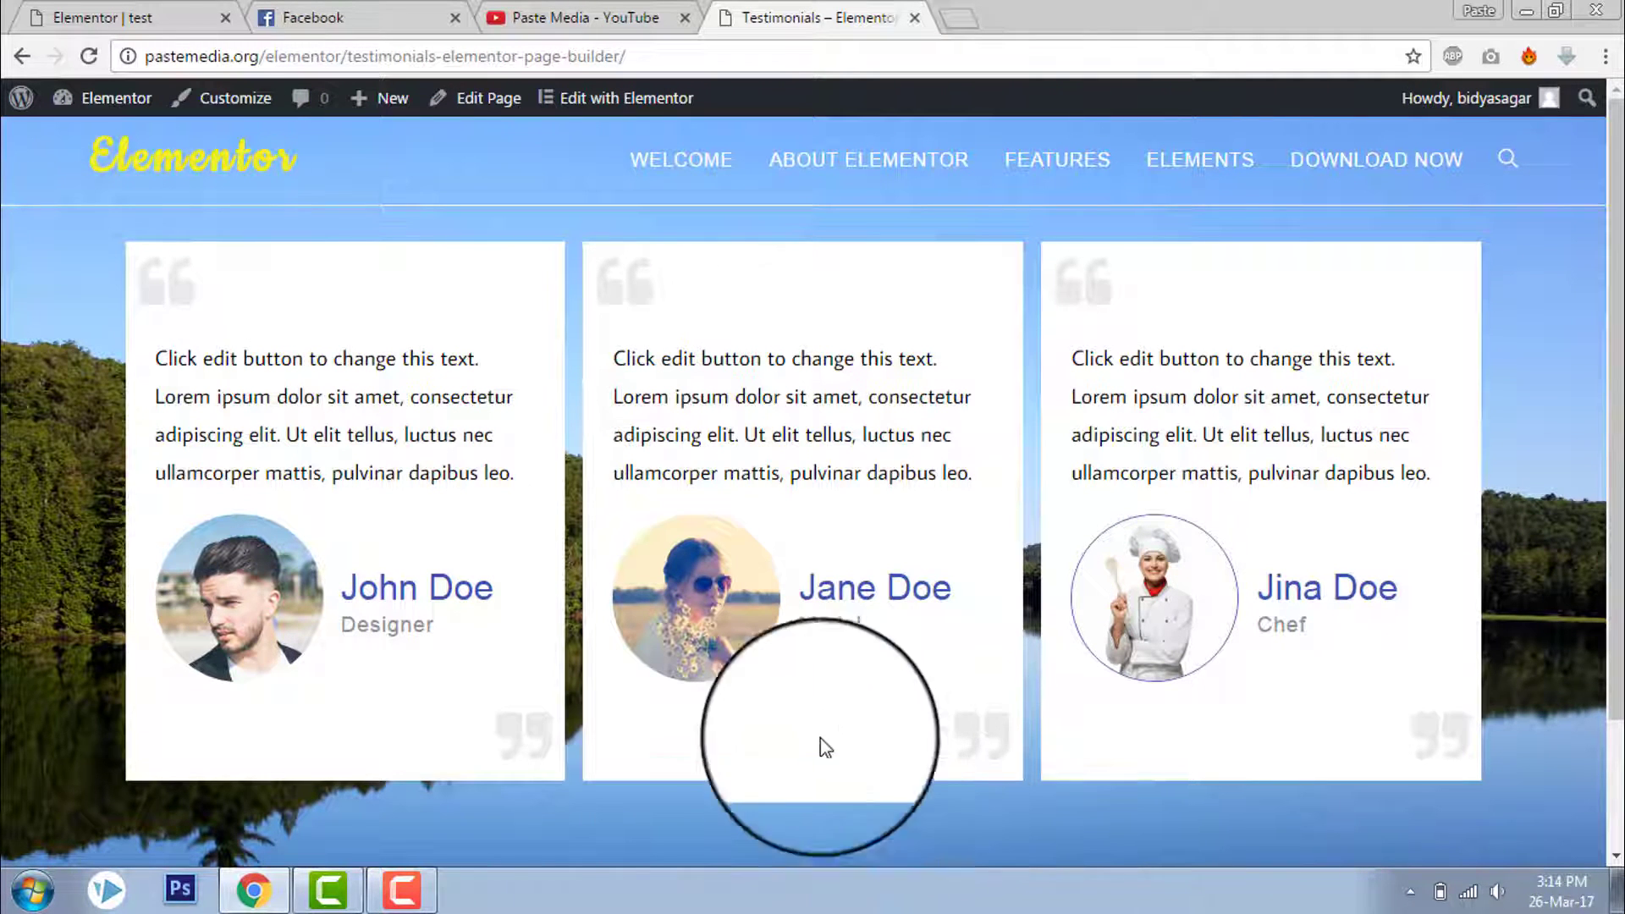
pyautogui.click(559, 12)
pyautogui.click(155, 8)
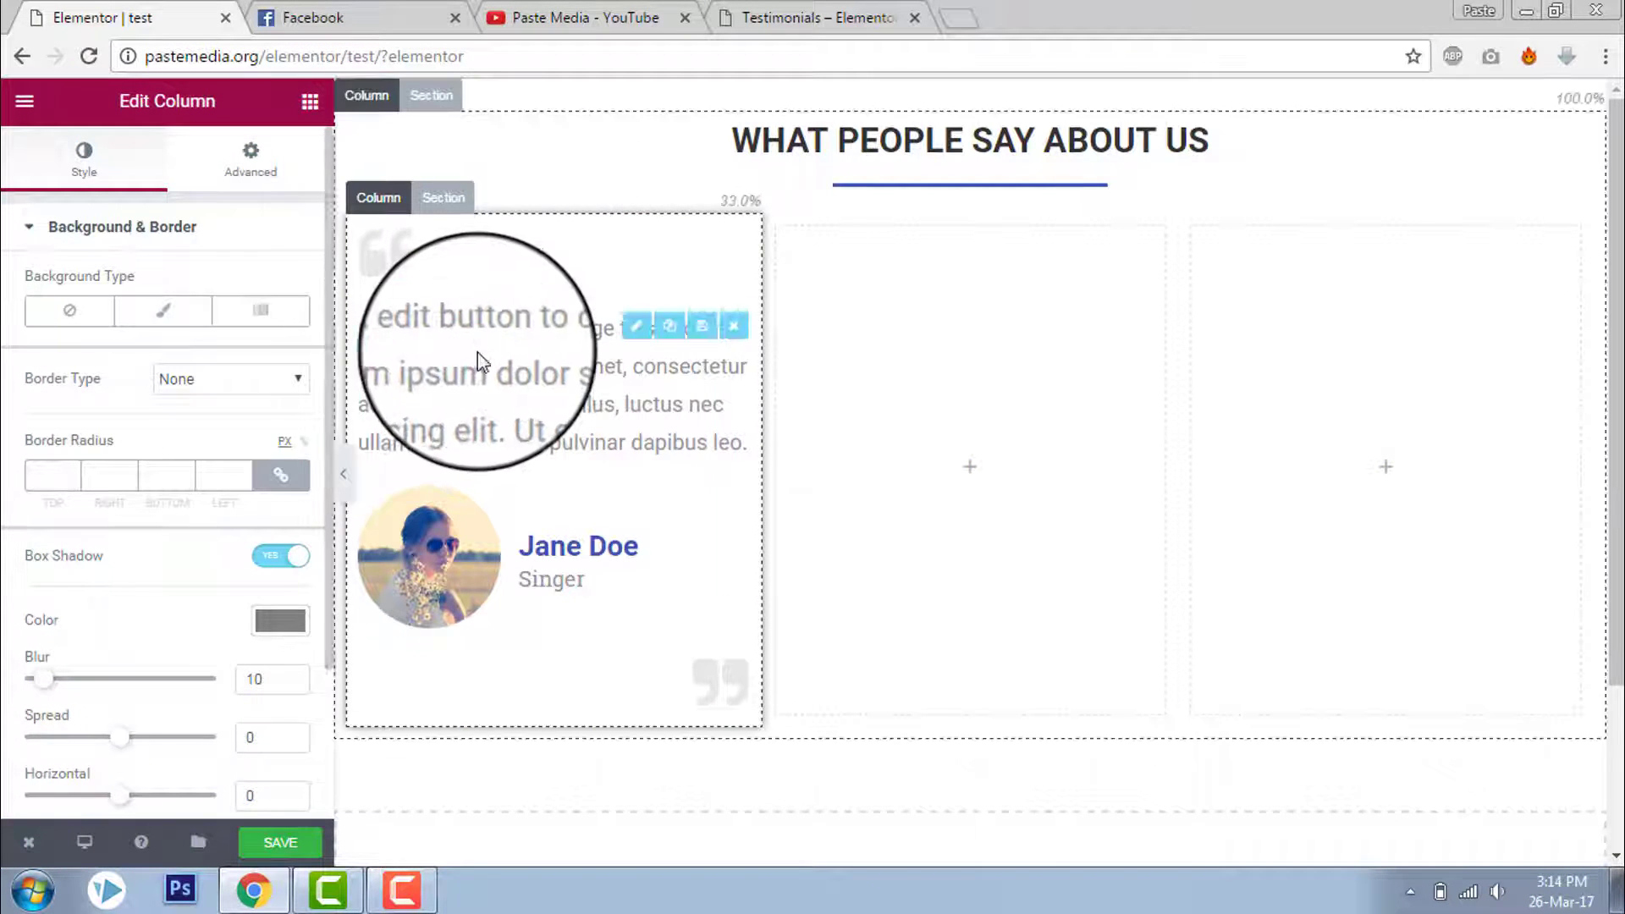
pyautogui.click(343, 474)
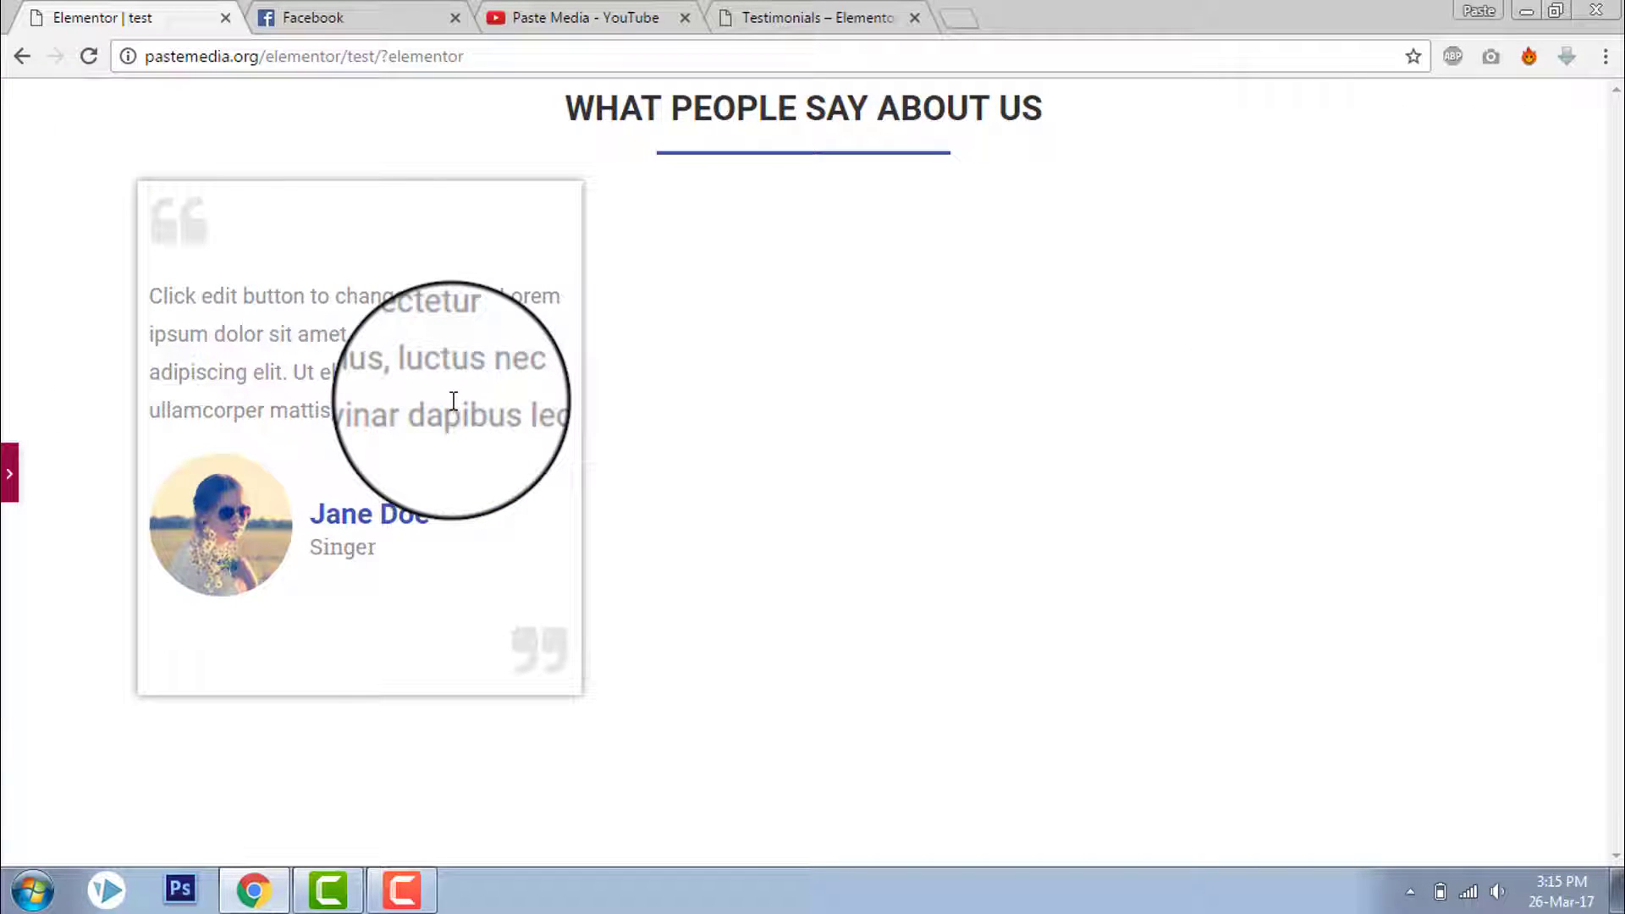
pyautogui.click(8, 476)
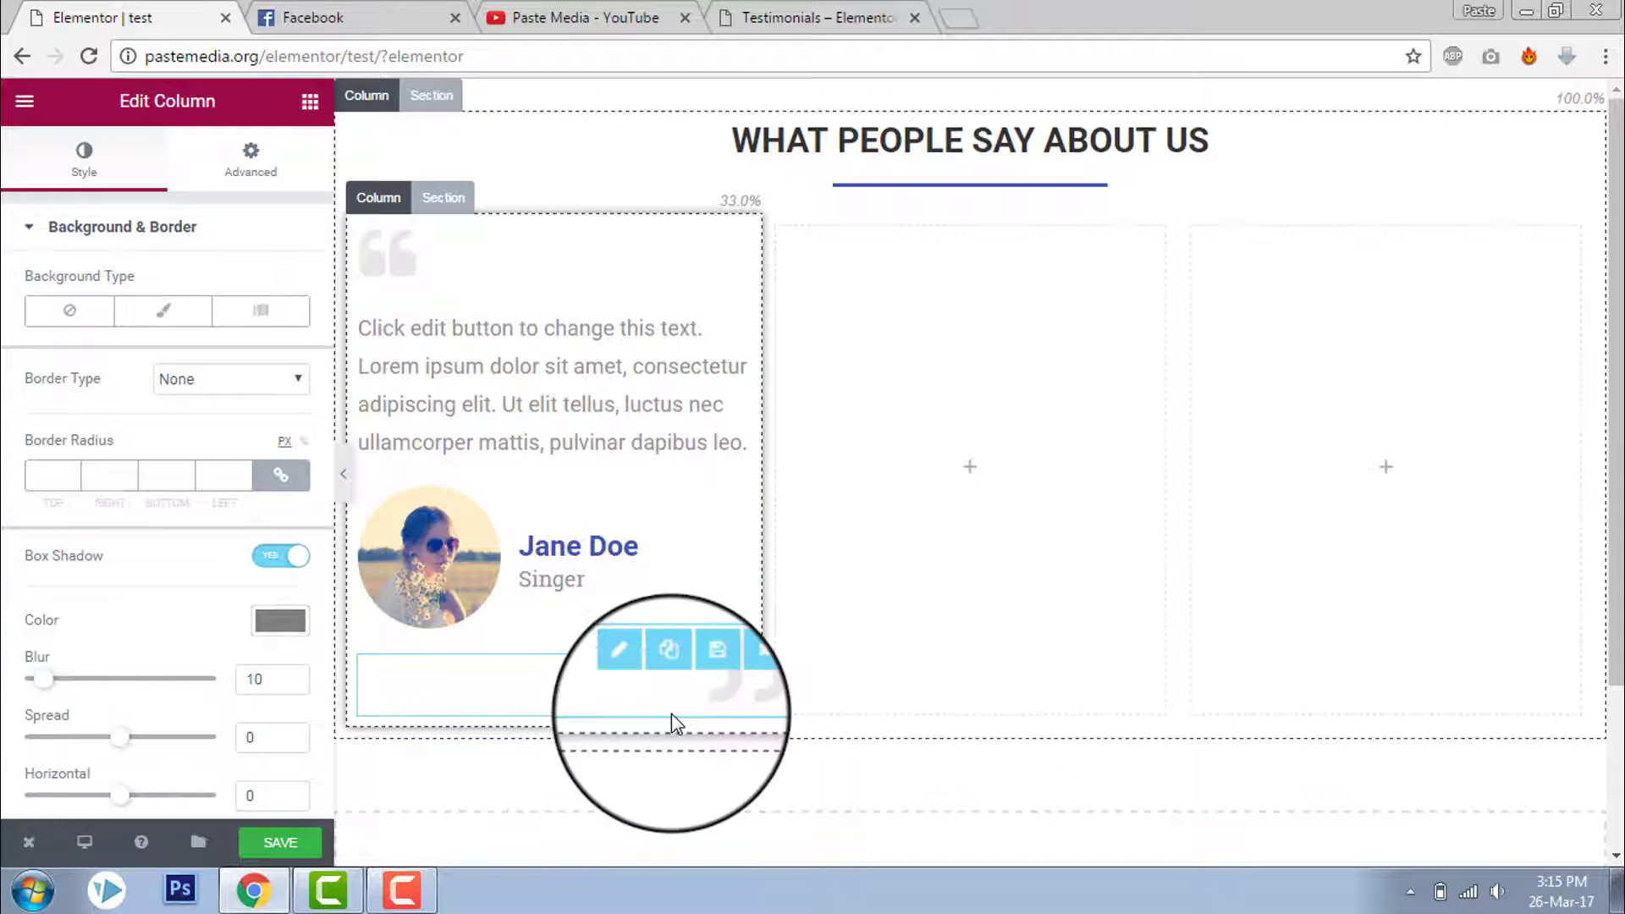
pyautogui.click(345, 479)
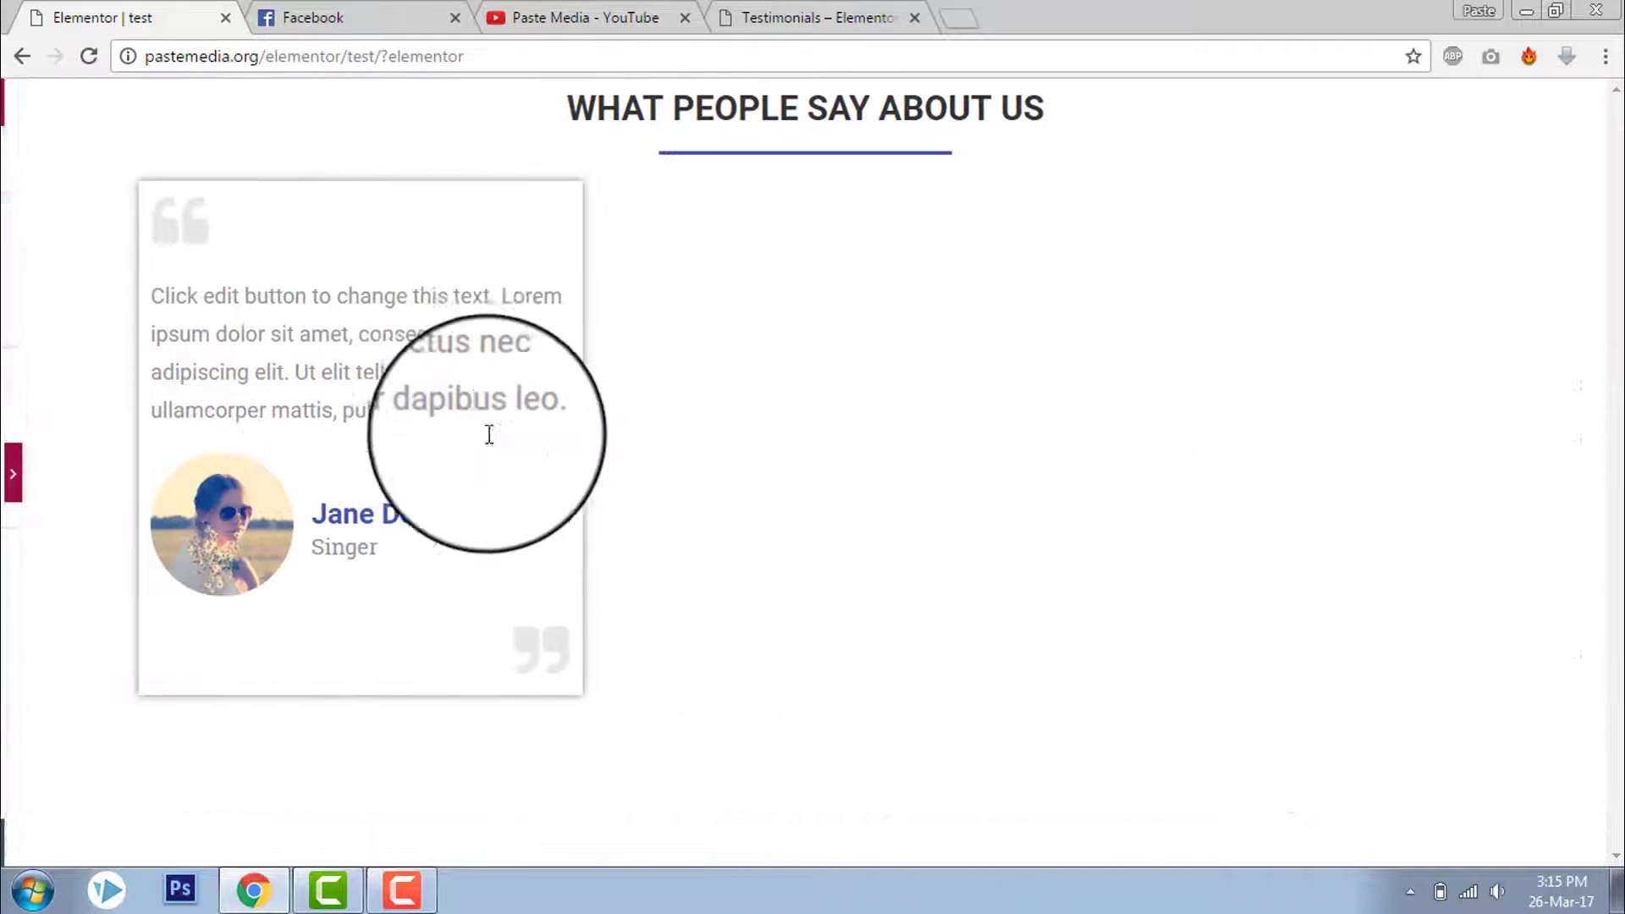
pyautogui.click(10, 476)
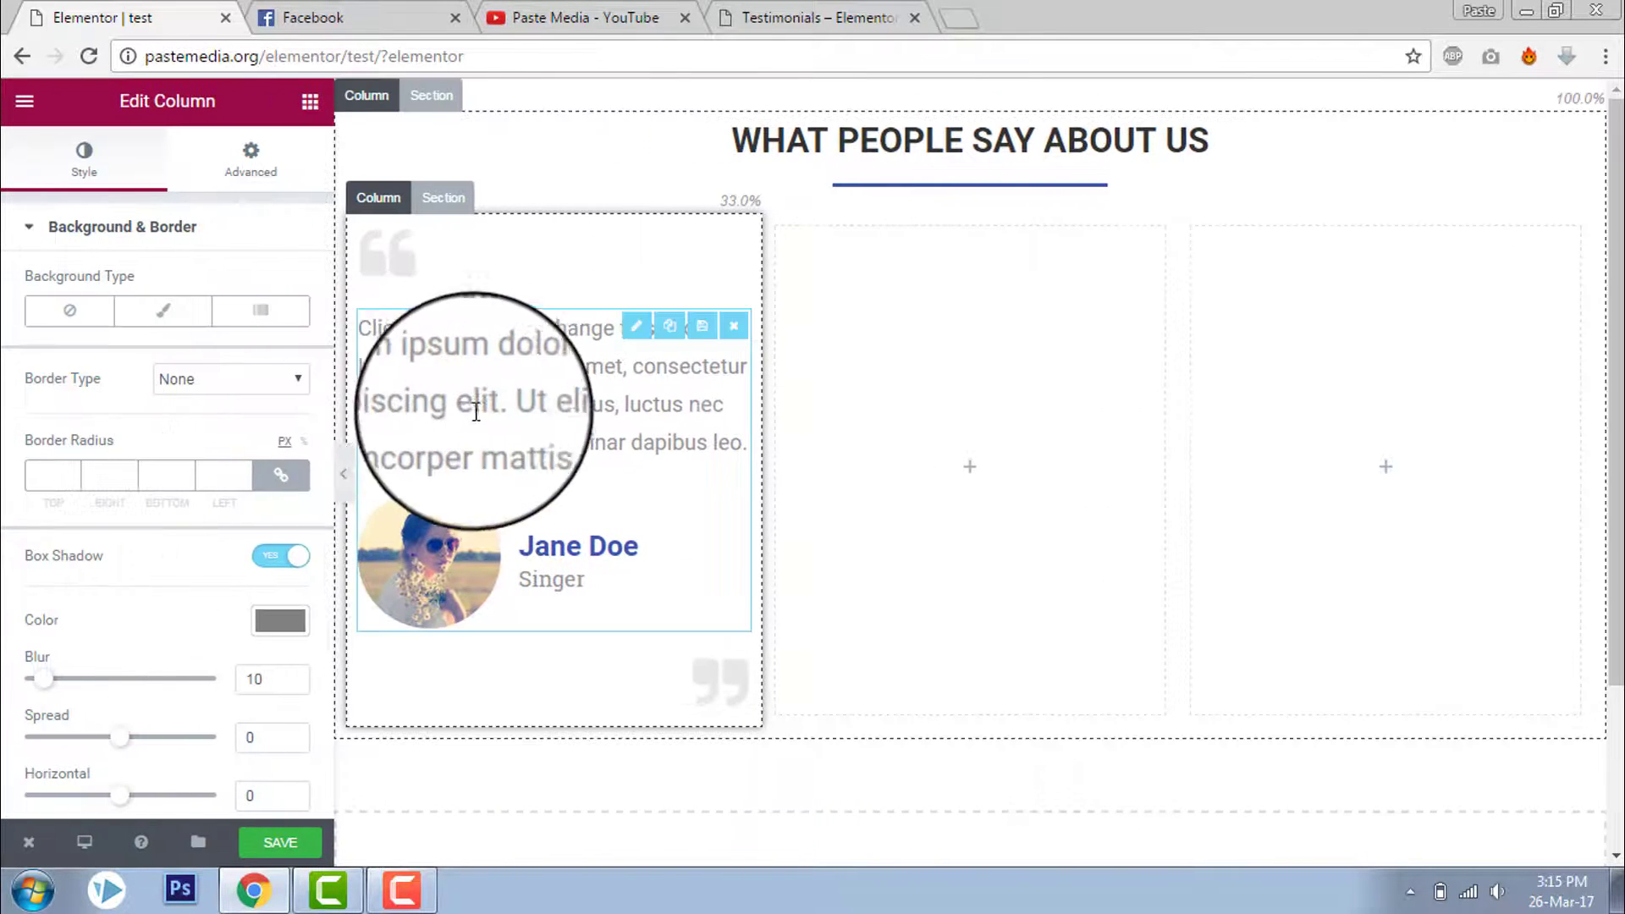
# Give the first testimonial column a classic background in a very pale, mostly transparent teal and preview it.
pyautogui.click(134, 324)
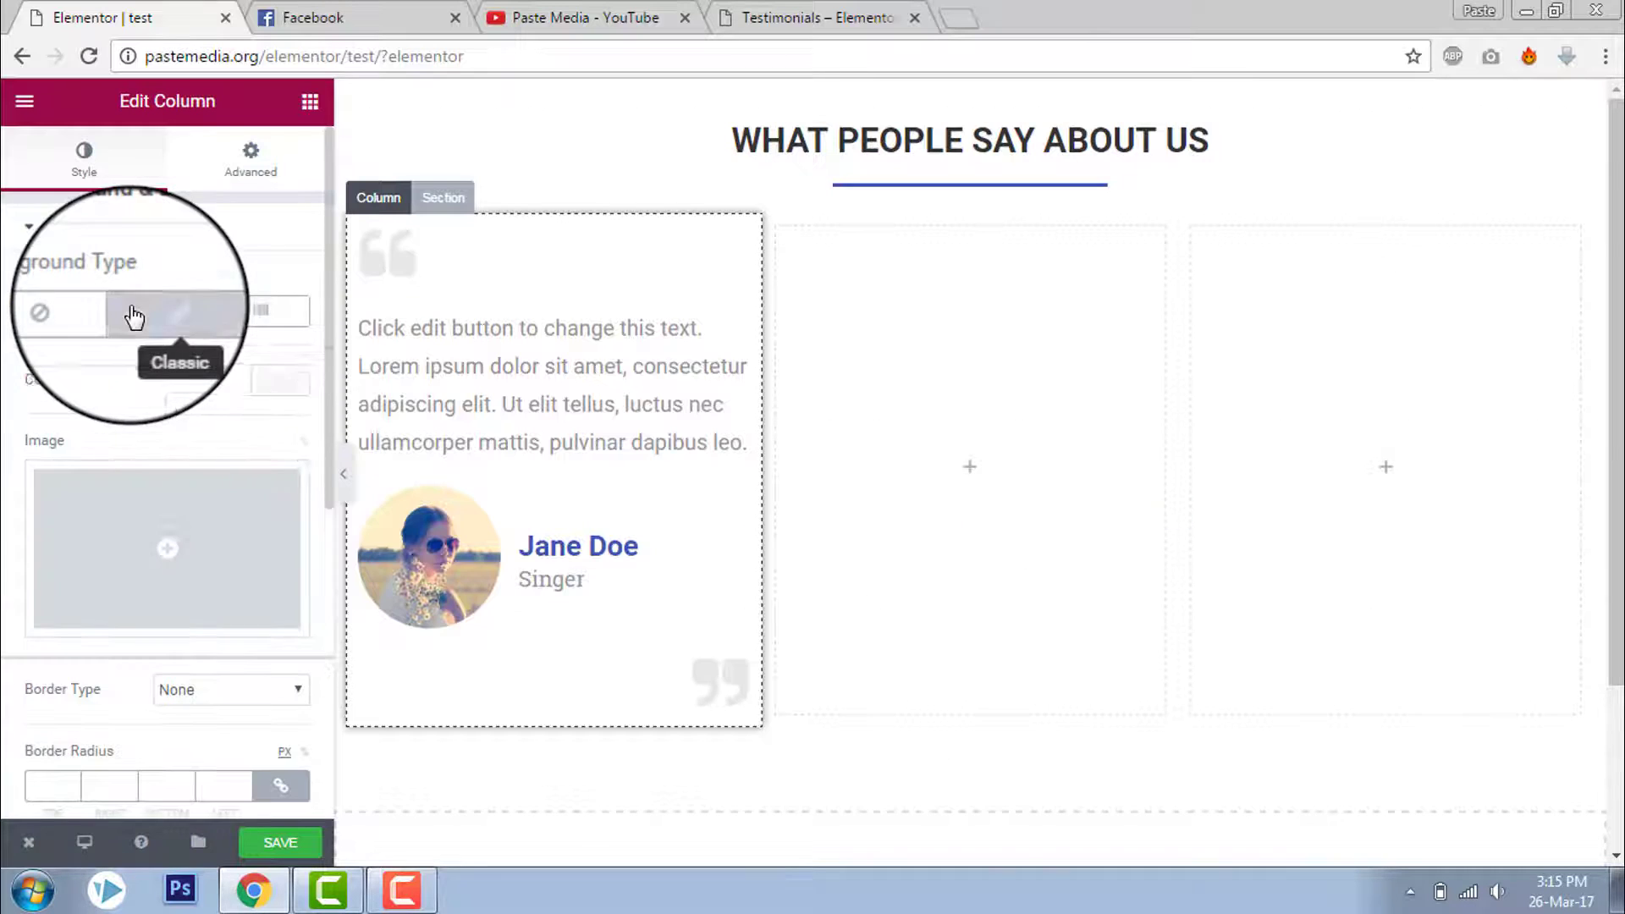
pyautogui.click(279, 378)
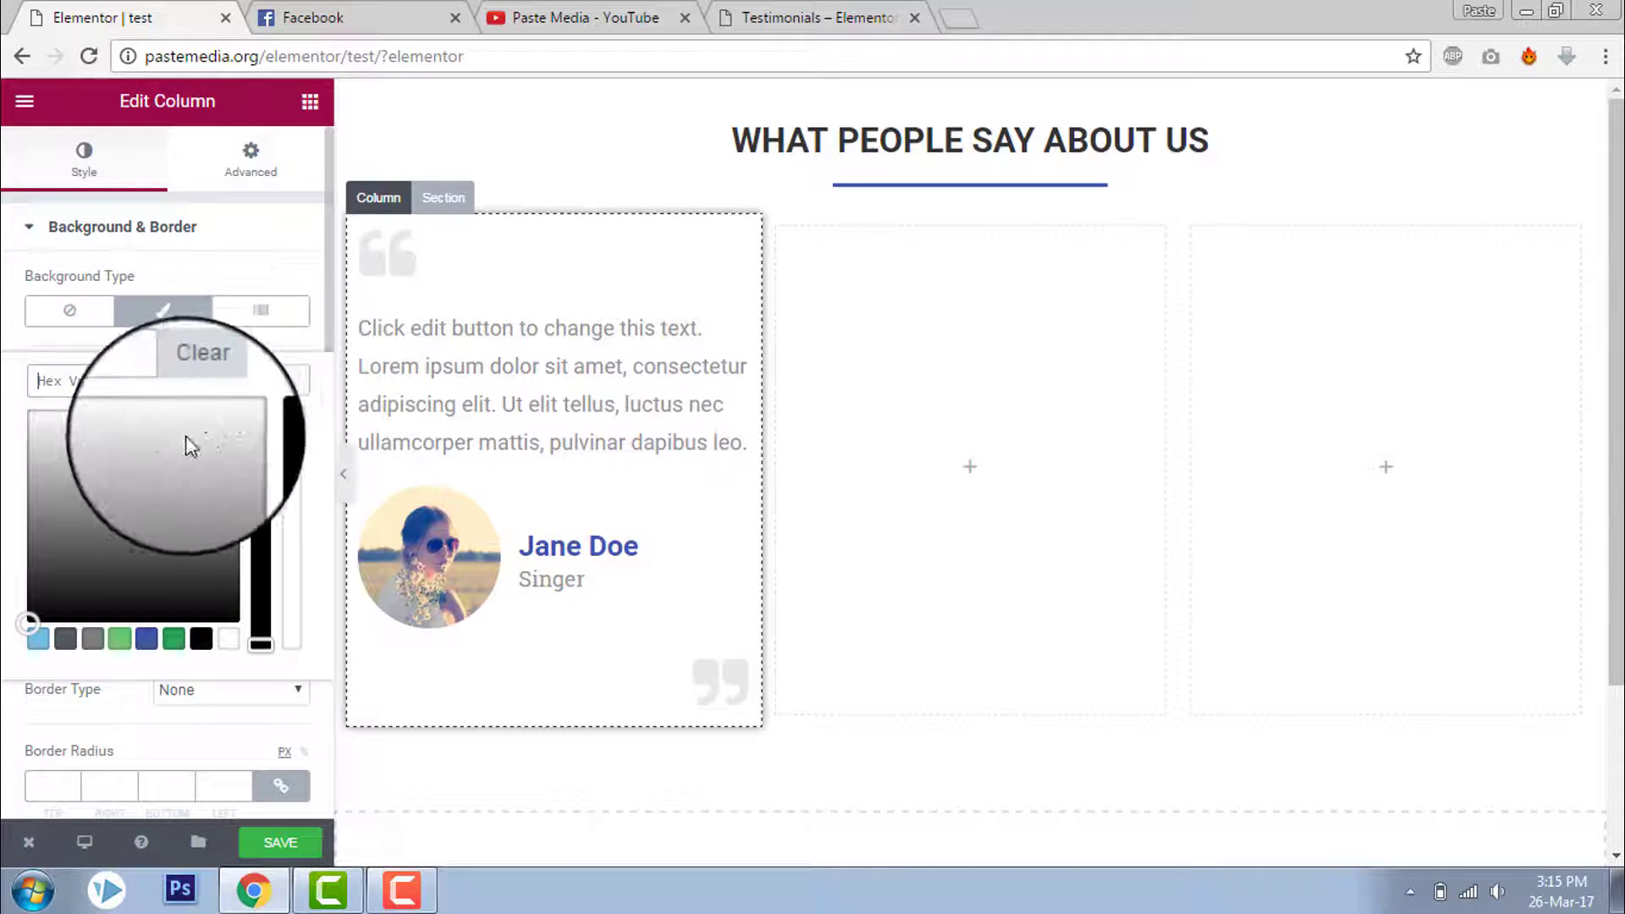
pyautogui.click(61, 432)
pyautogui.moveTo(249, 444); pyautogui.dragTo(57, 425)
pyautogui.moveTo(291, 415); pyautogui.dragTo(306, 615)
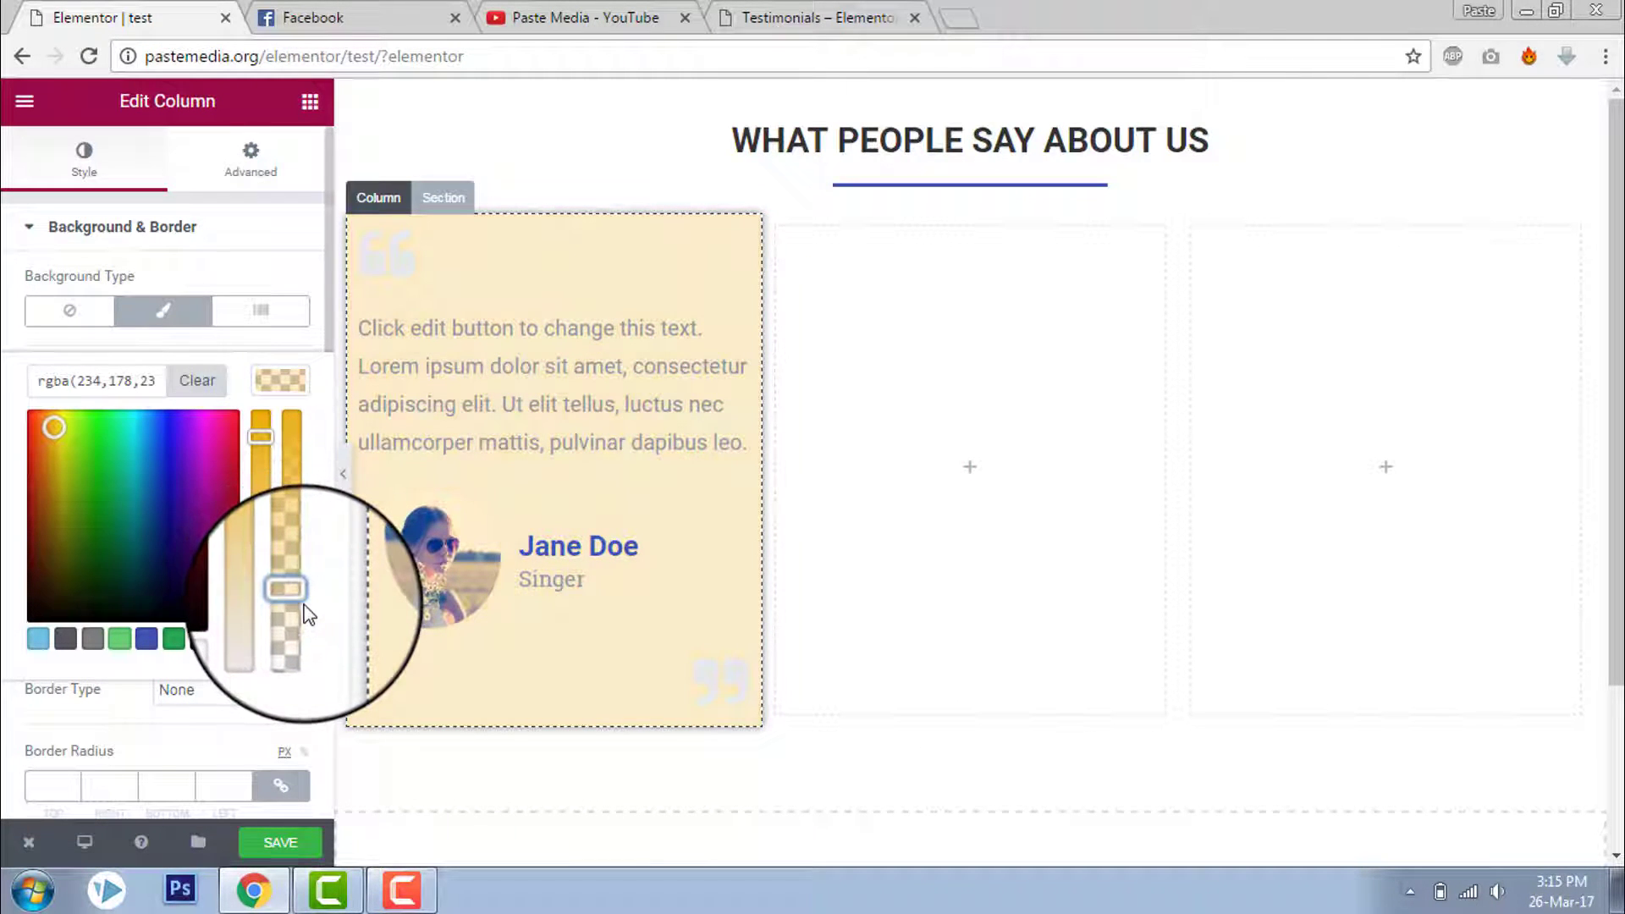
pyautogui.click(129, 433)
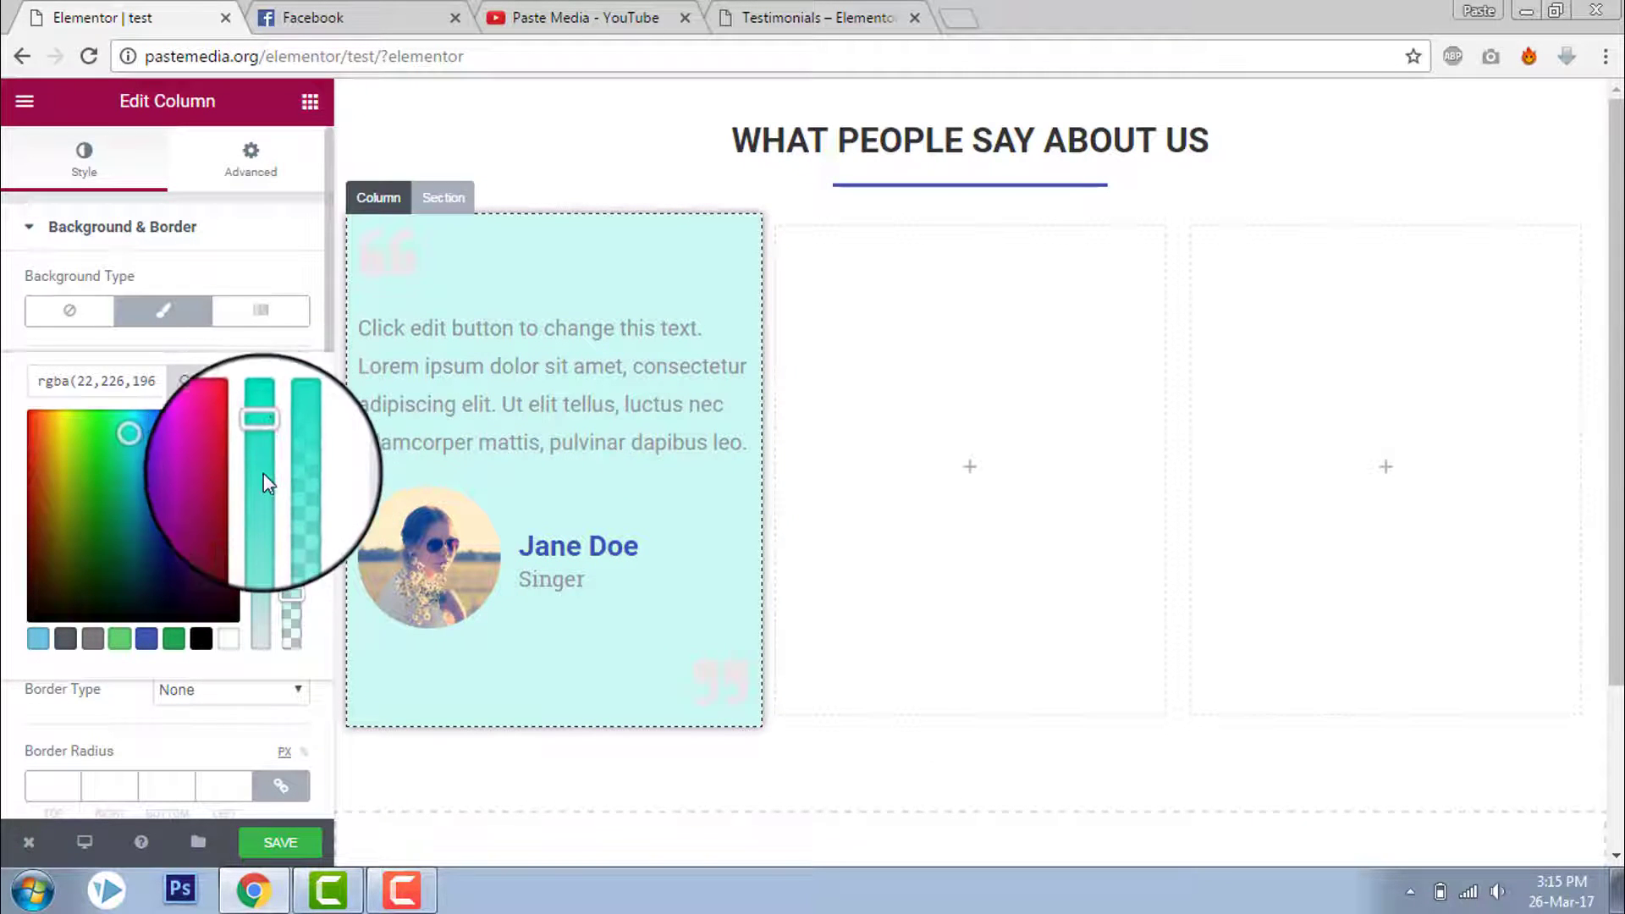
pyautogui.moveTo(264, 481); pyautogui.dragTo(292, 634)
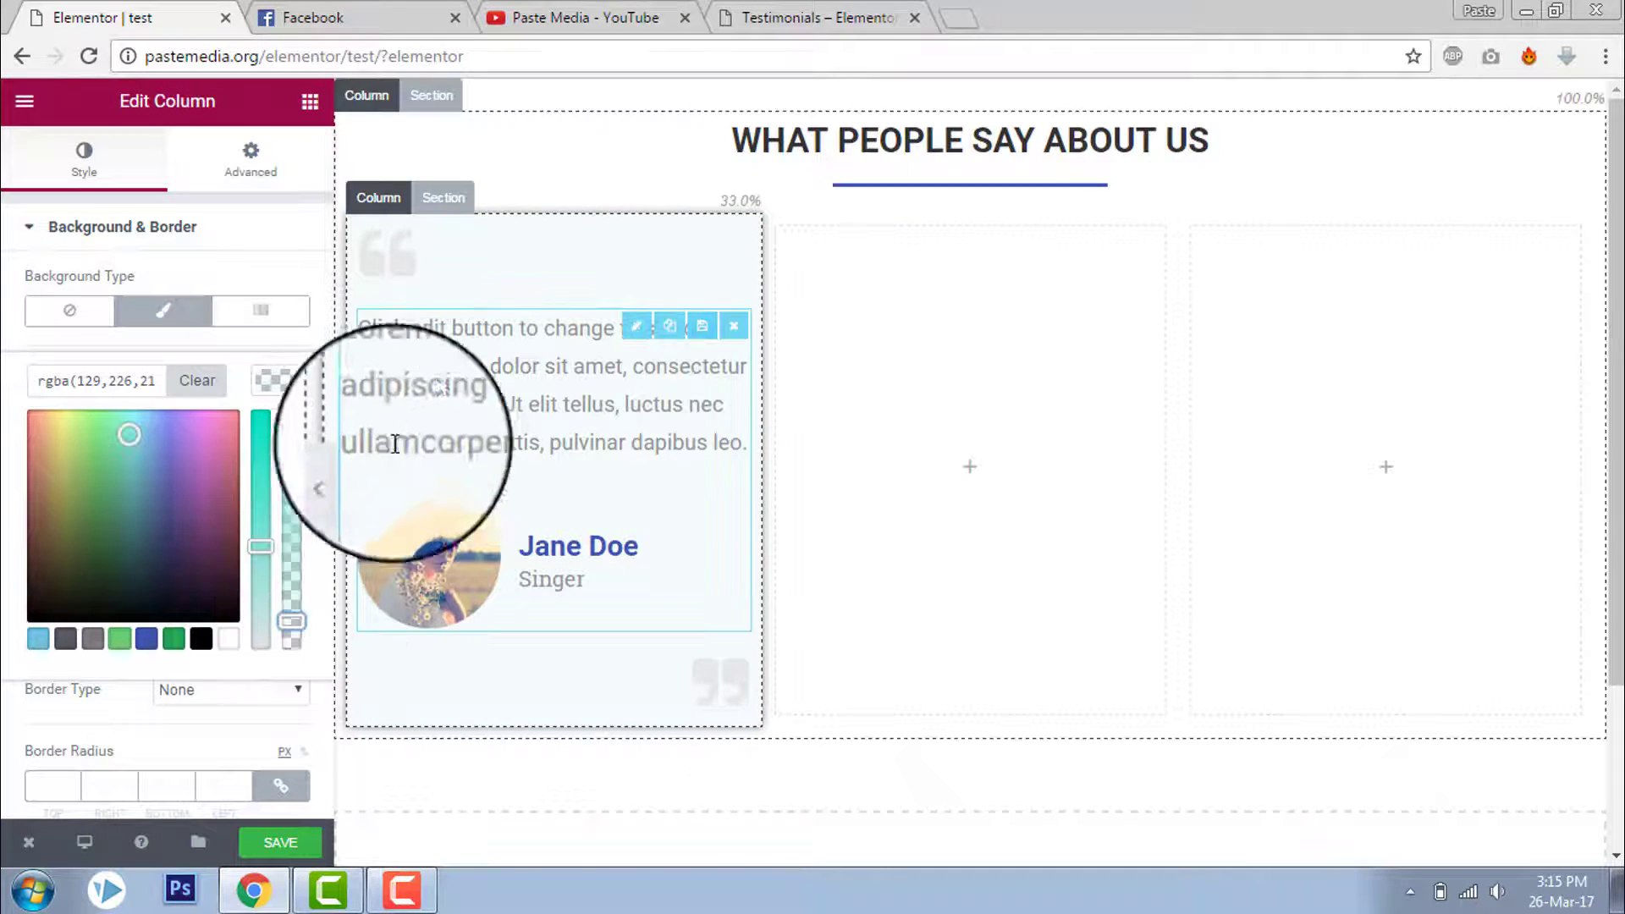
pyautogui.click(343, 473)
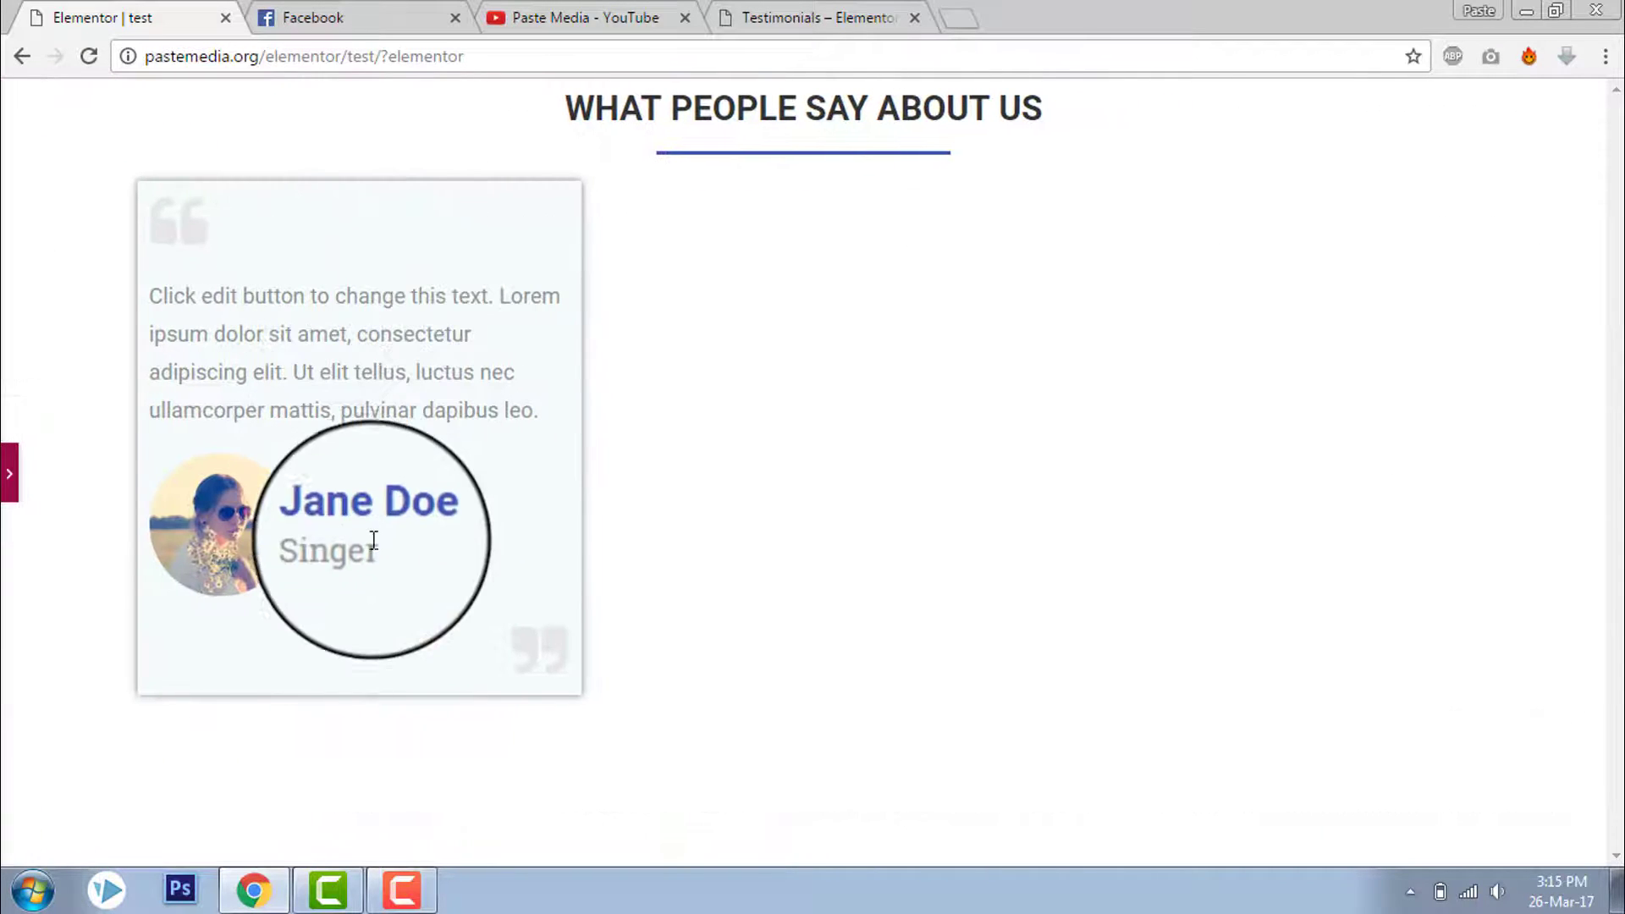
pyautogui.click(11, 487)
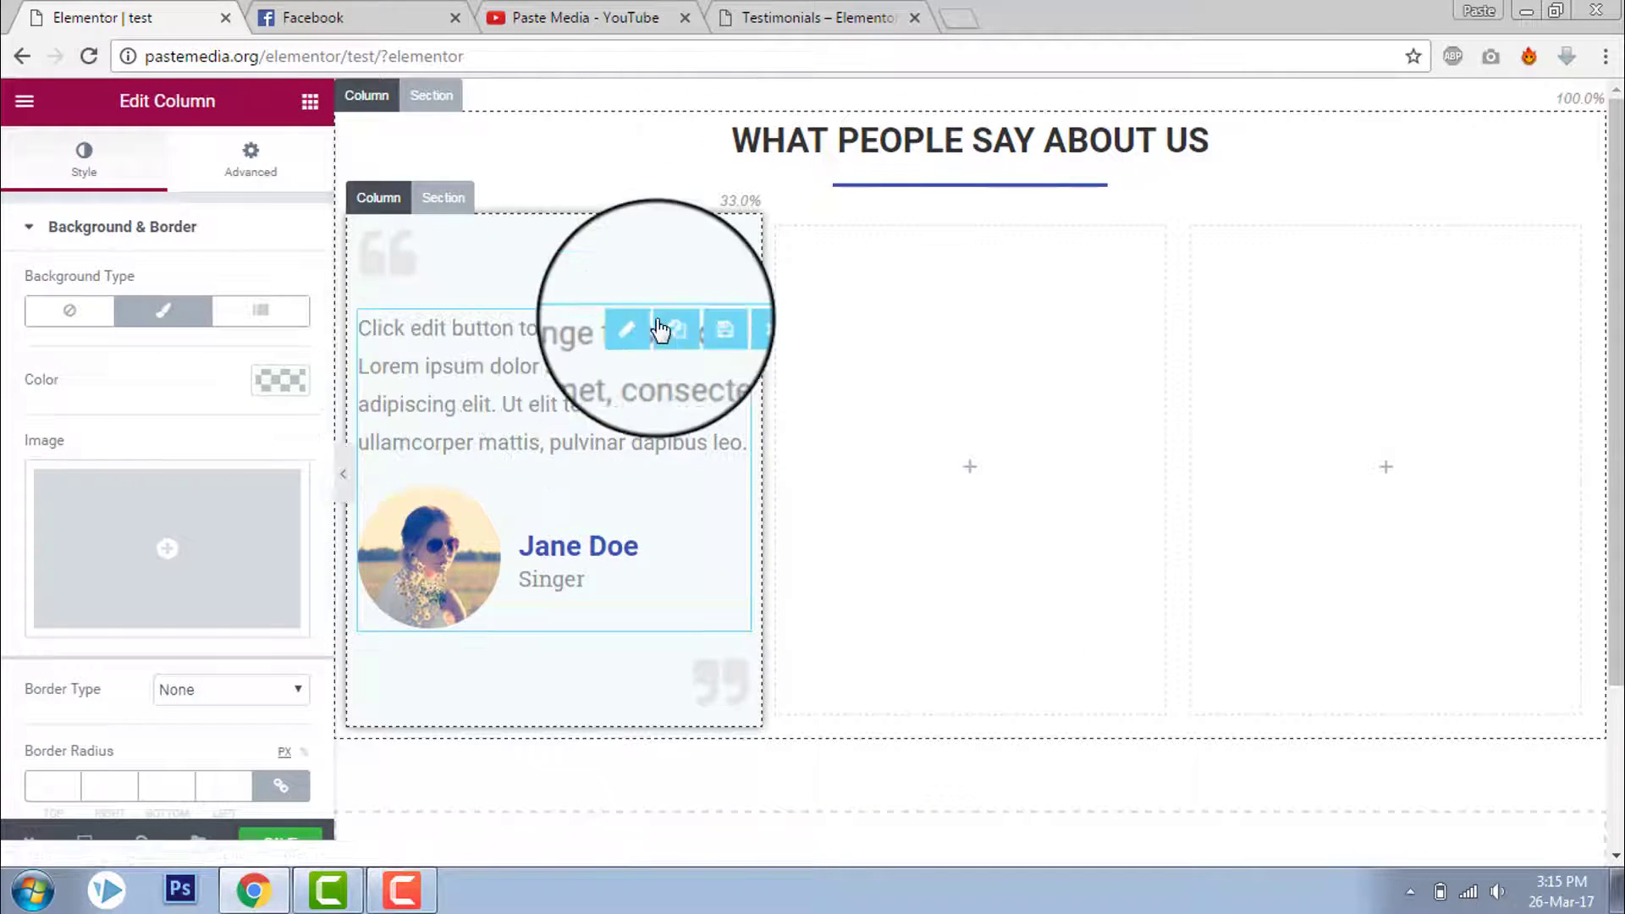
# Open the testimonial for editing and compare it with the published testimonials page, returning to the test page editor.
pyautogui.click(627, 330)
pyautogui.click(805, 17)
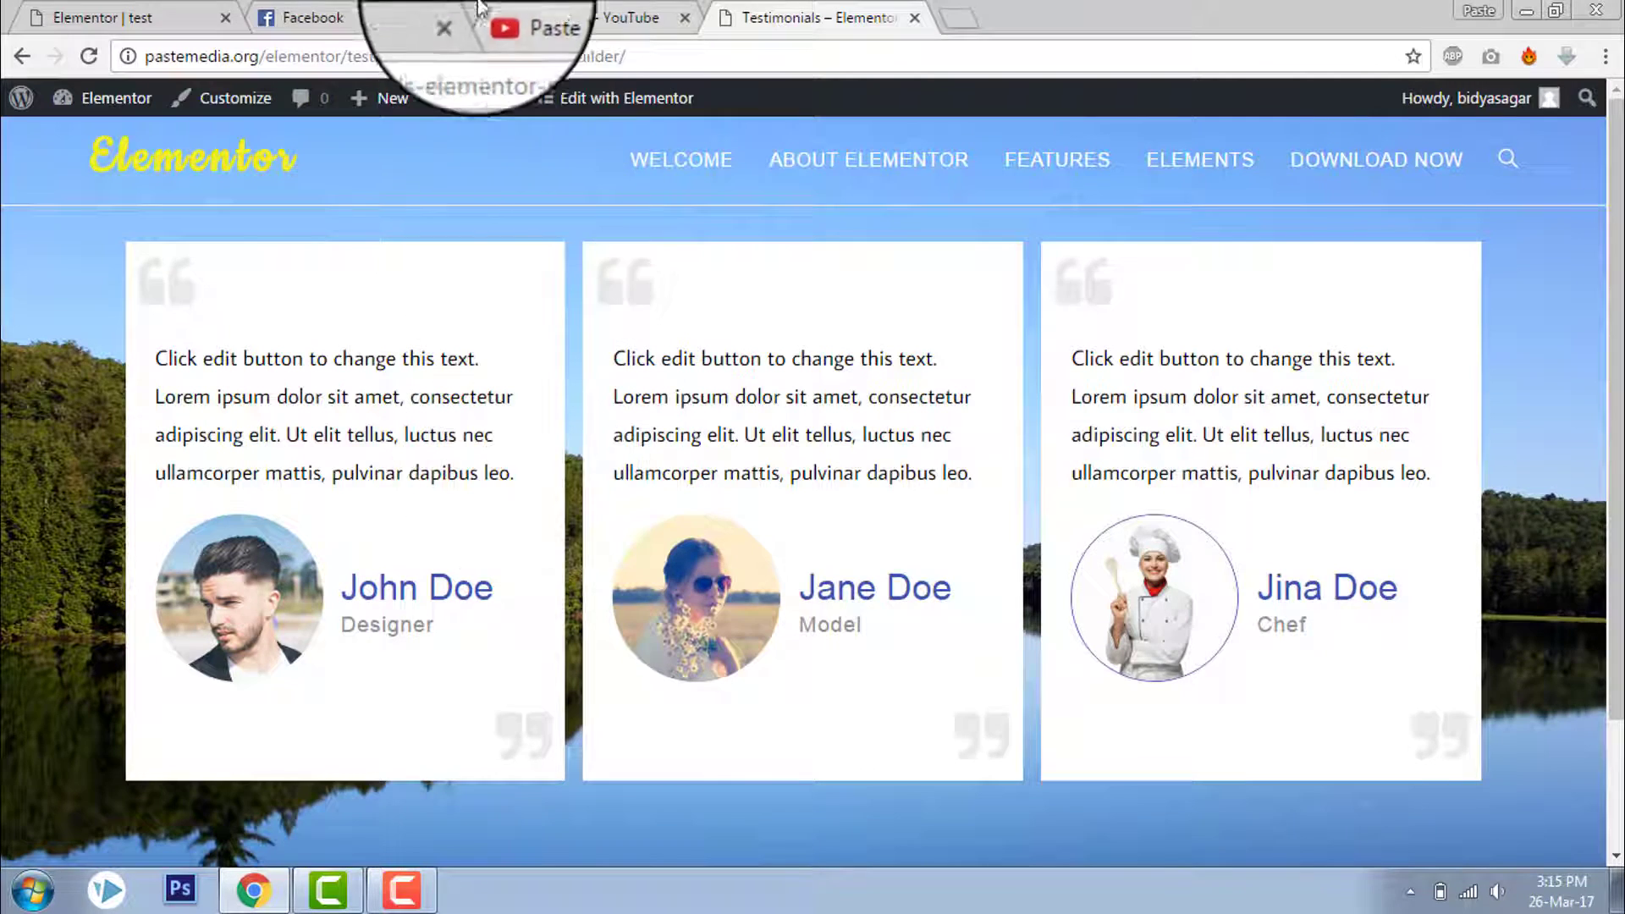
pyautogui.click(322, 17)
pyautogui.click(102, 17)
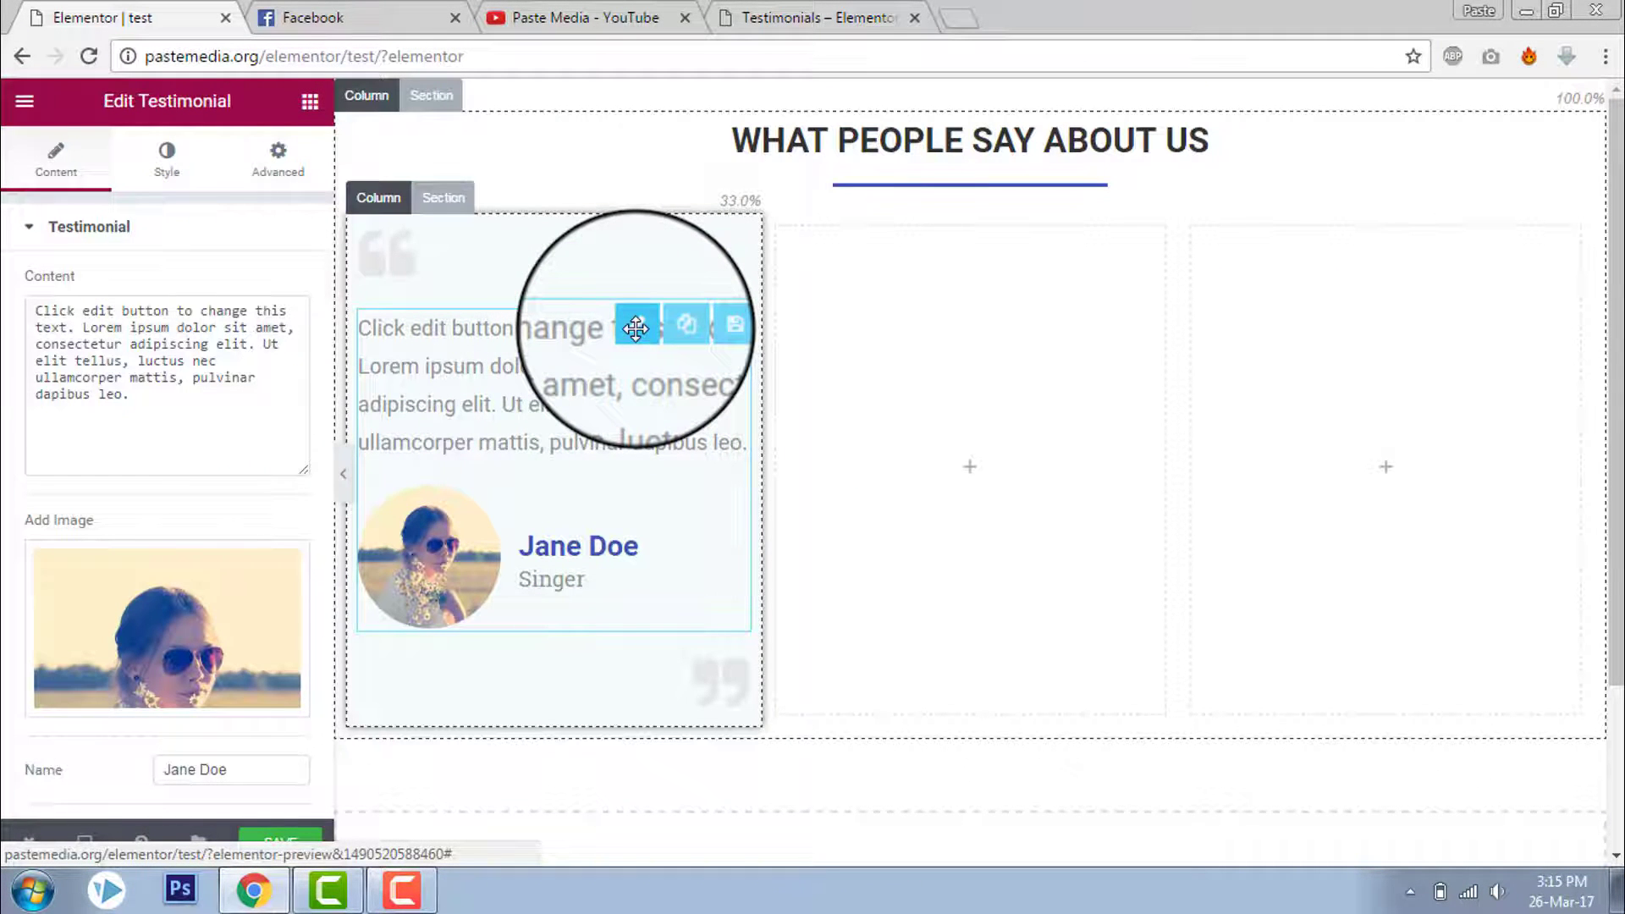
# Set the testimonial's right and left padding to 20 px, keeping top and bottom at 0, and preview the card.
pyautogui.click(292, 175)
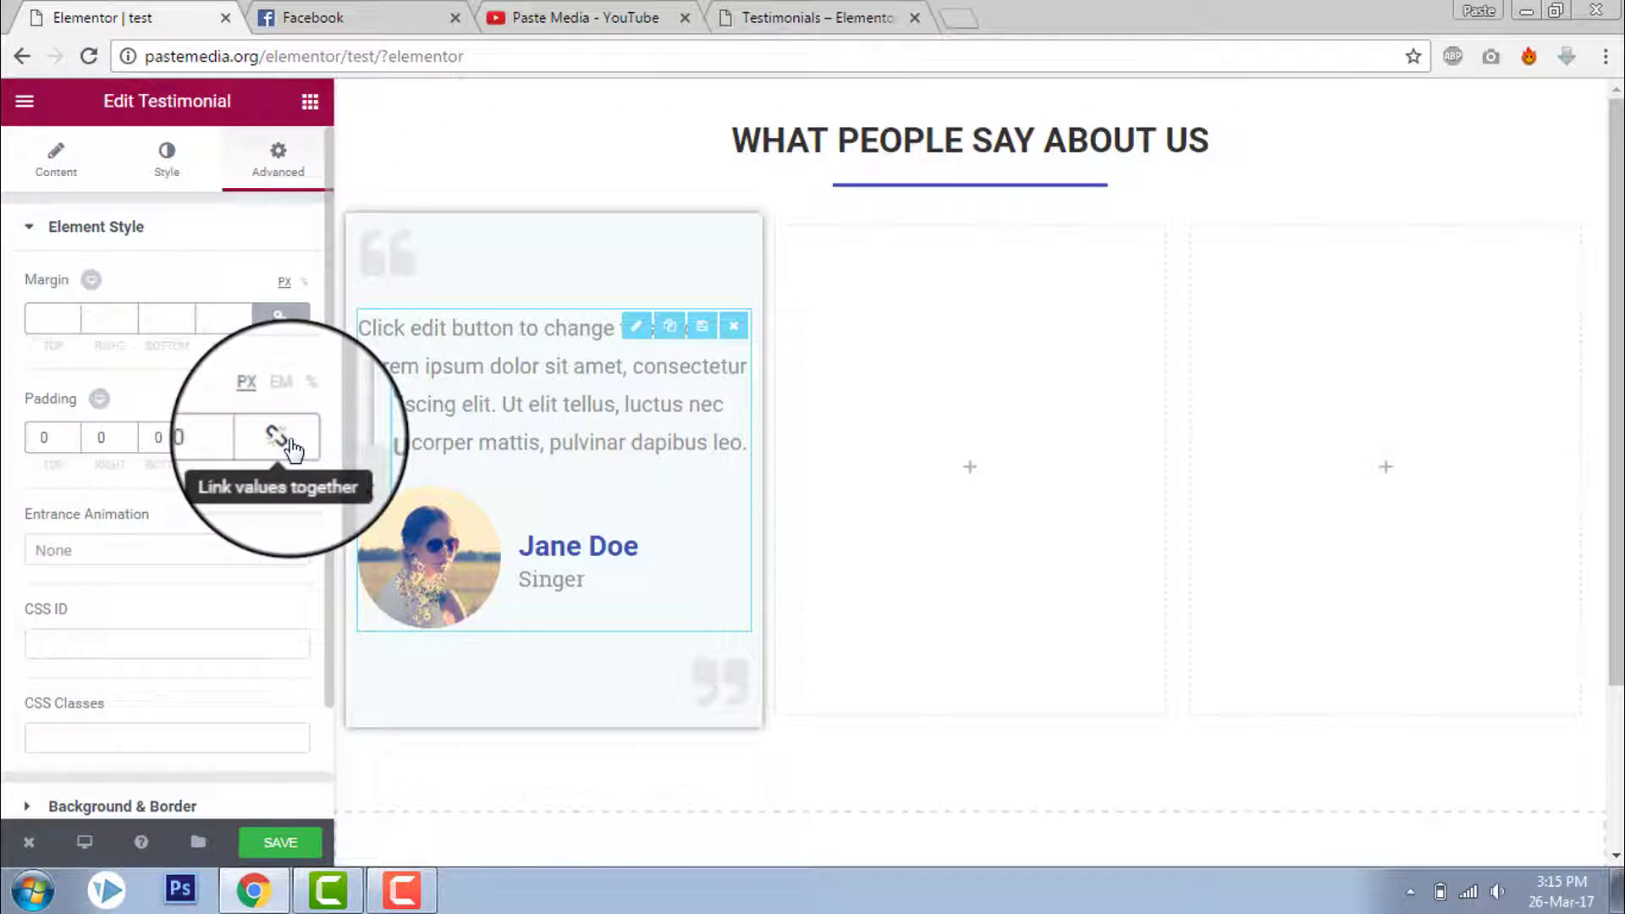
pyautogui.doubleClick(101, 436)
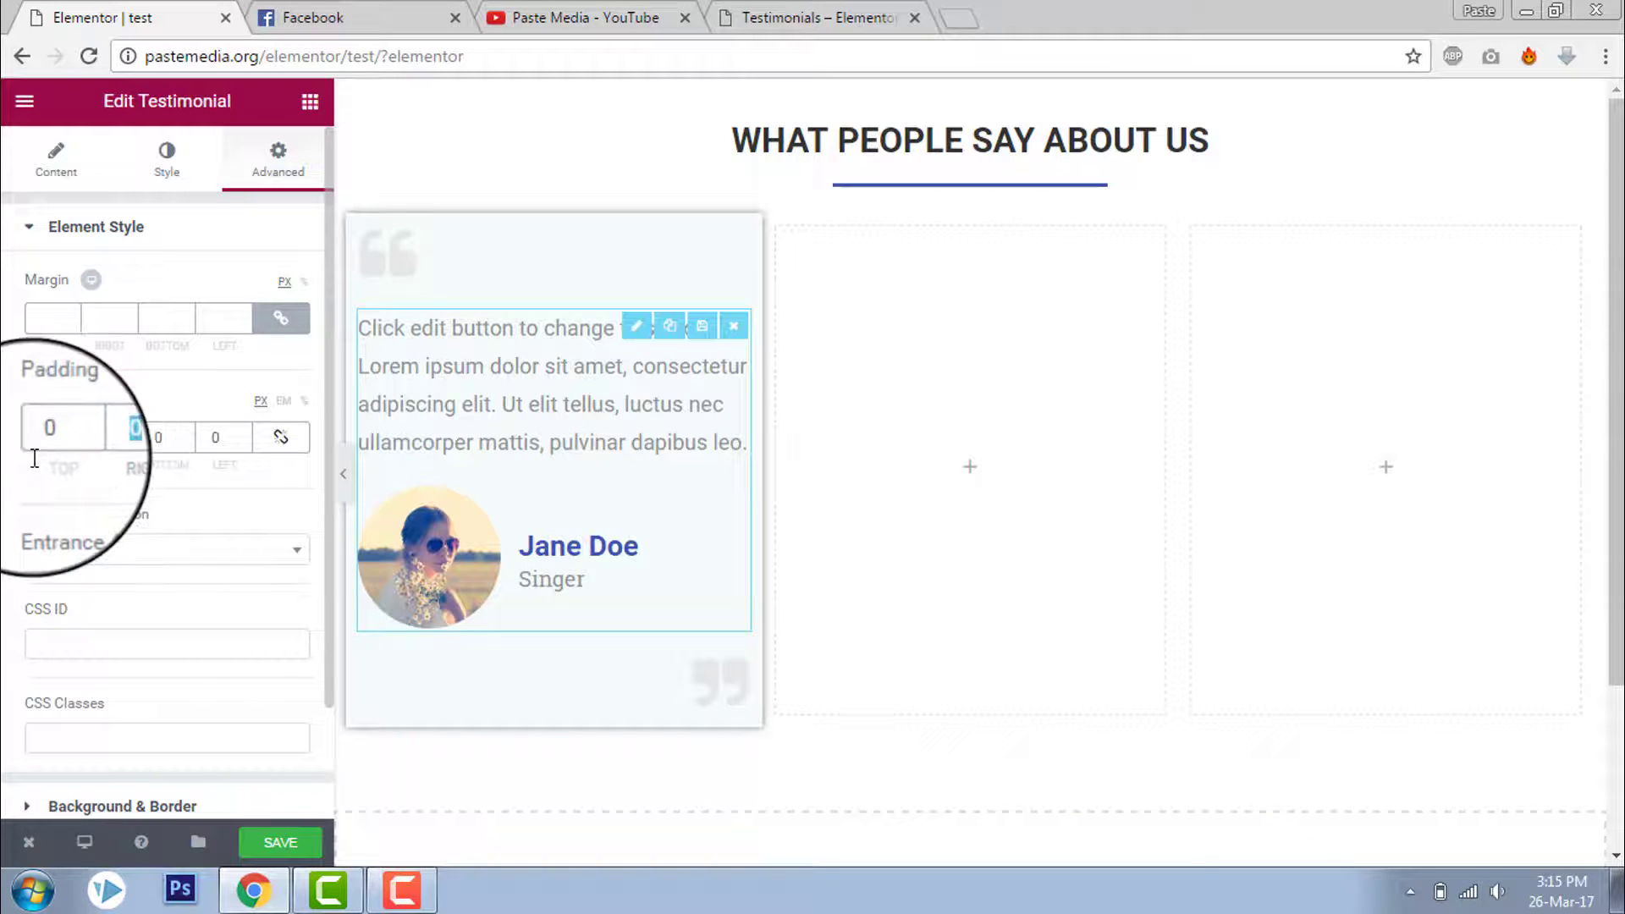
pyautogui.write('20')
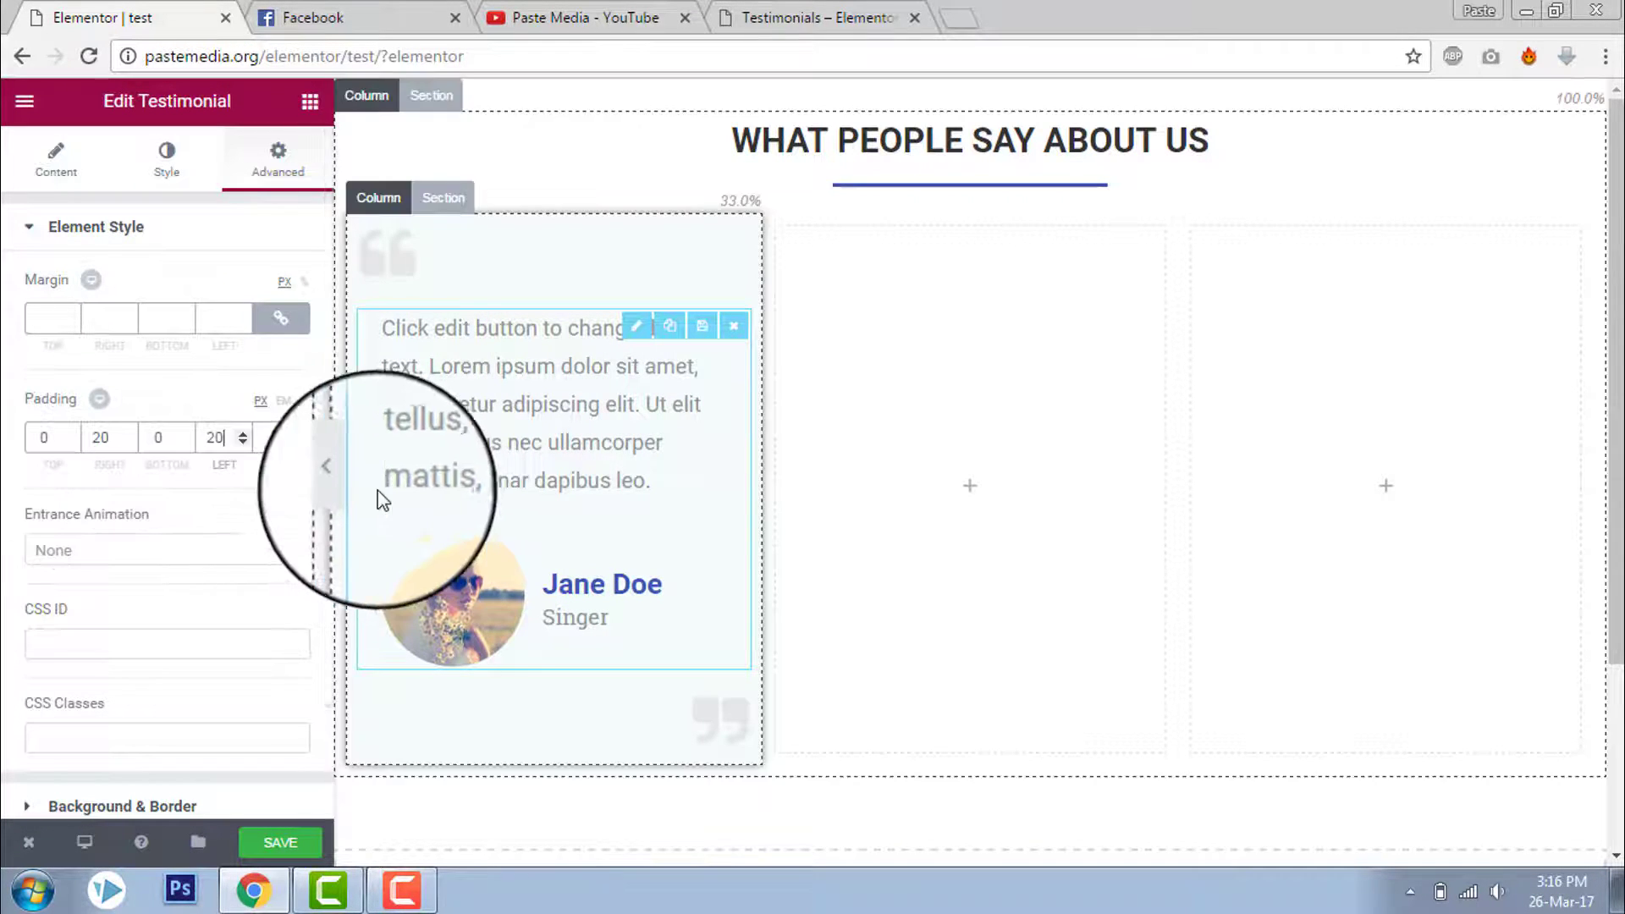
pyautogui.click(342, 474)
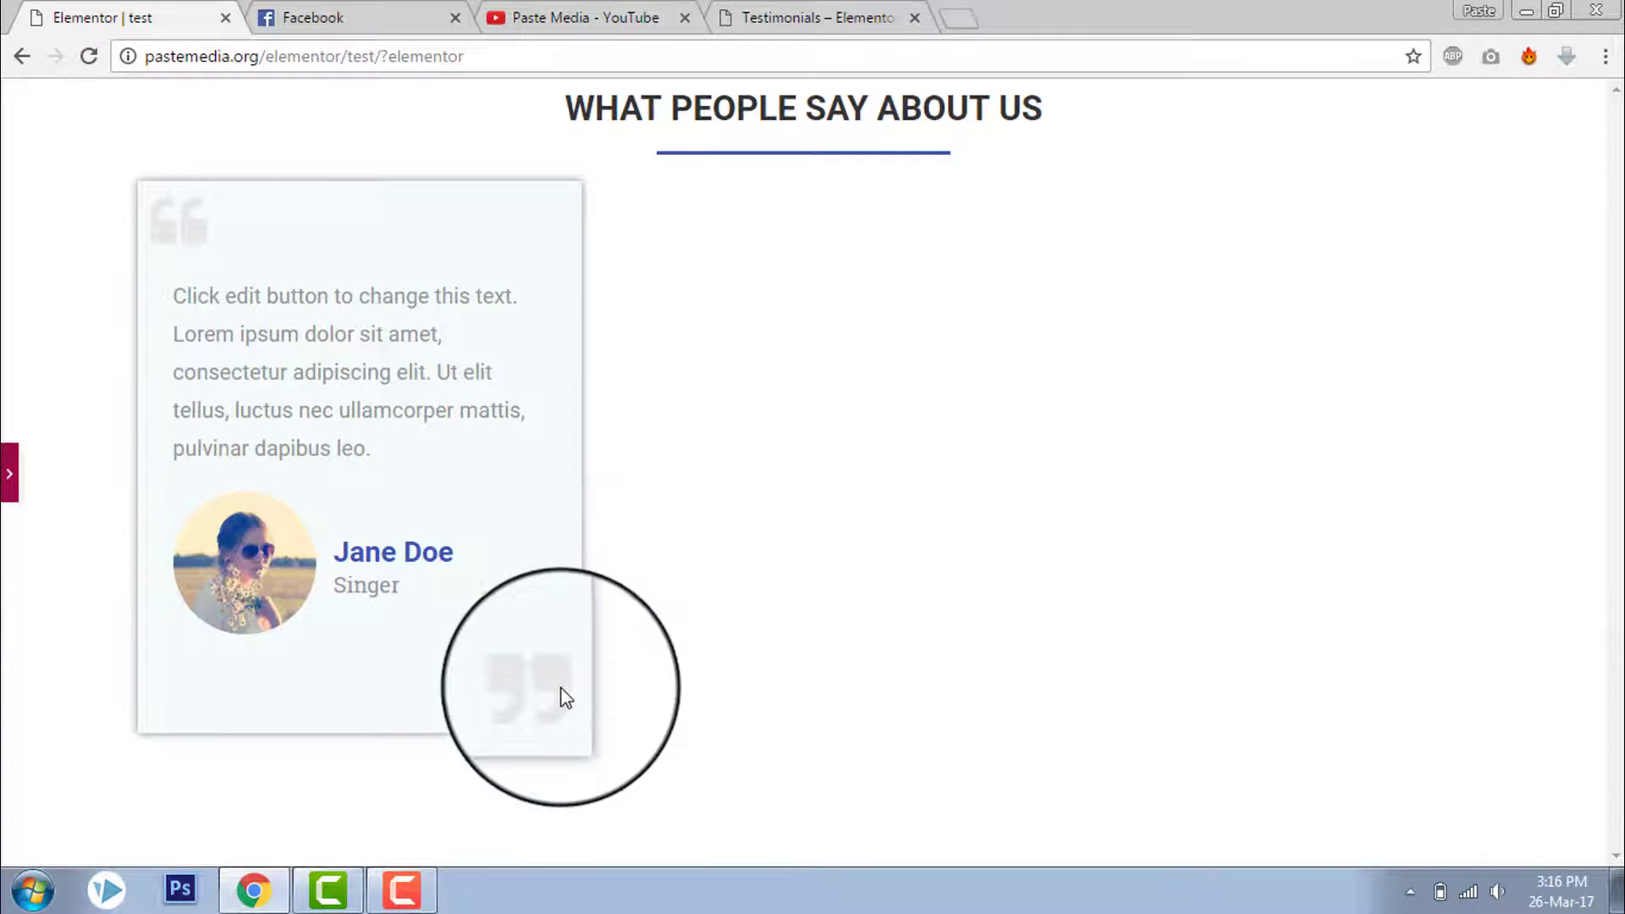
pyautogui.click(5, 486)
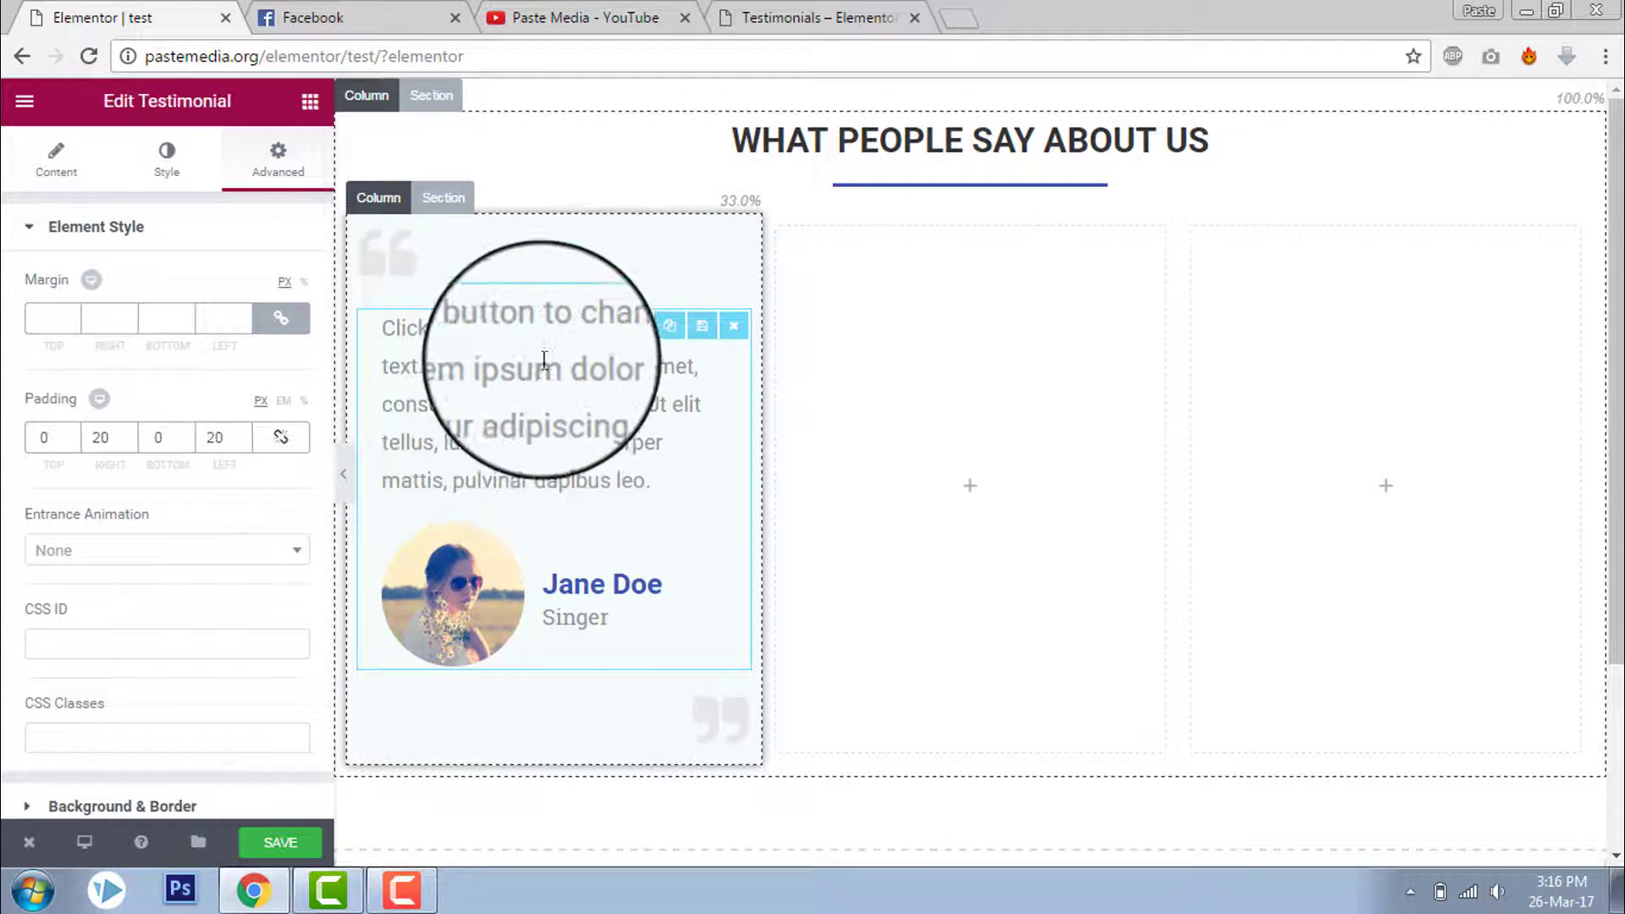
# Duplicate the styled testimonial column twice.
pyautogui.click(382, 197)
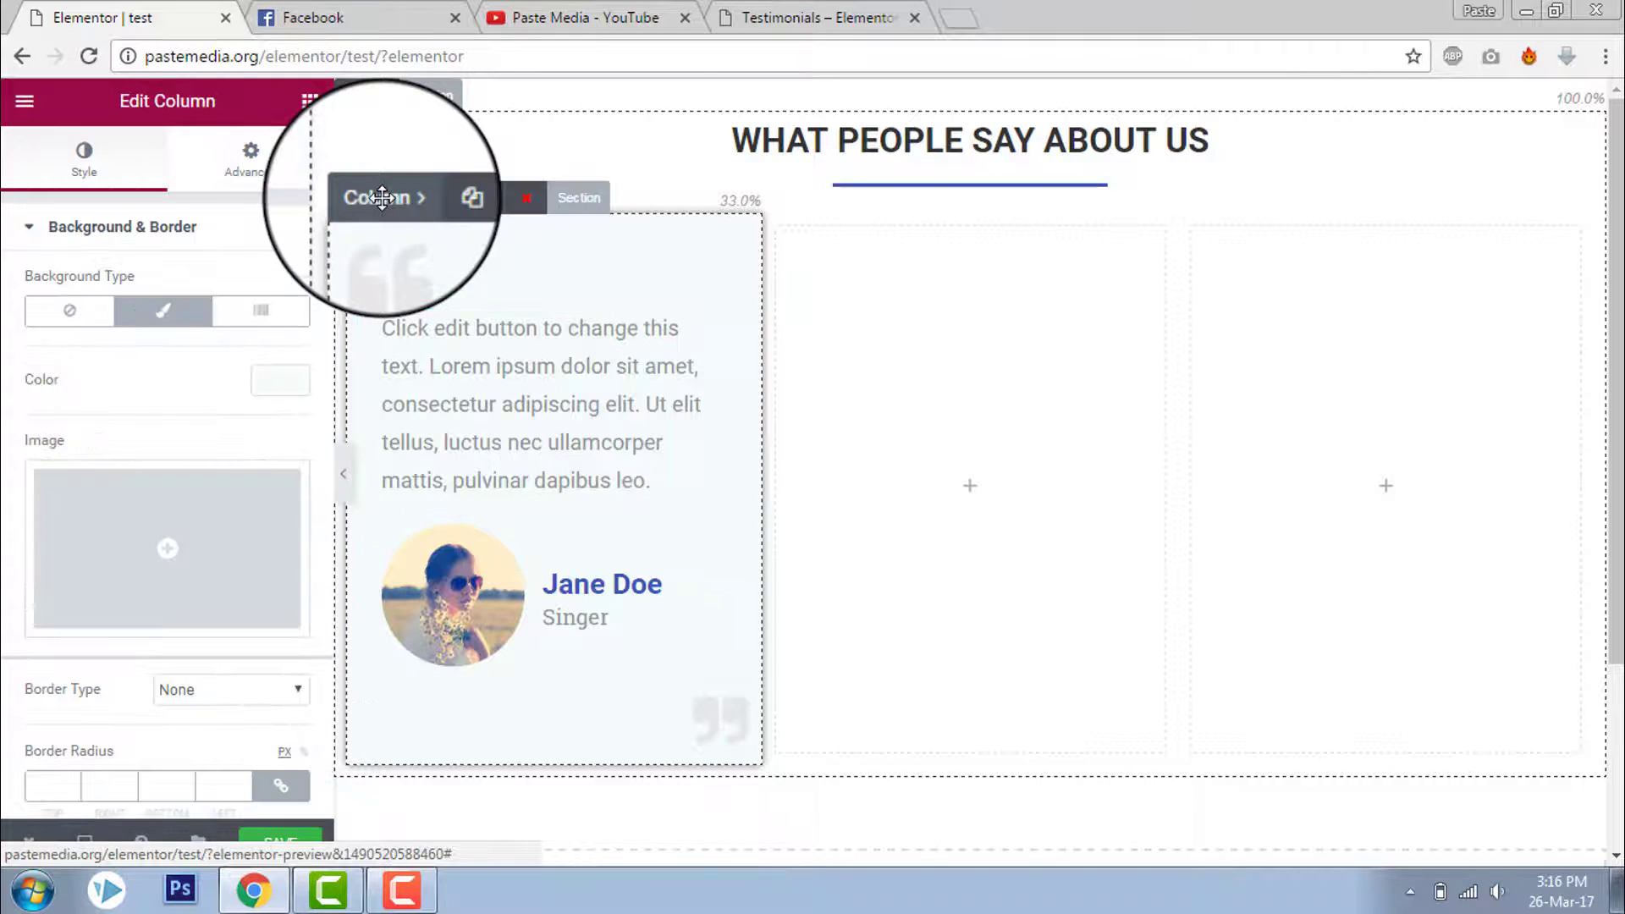
pyautogui.click(442, 201)
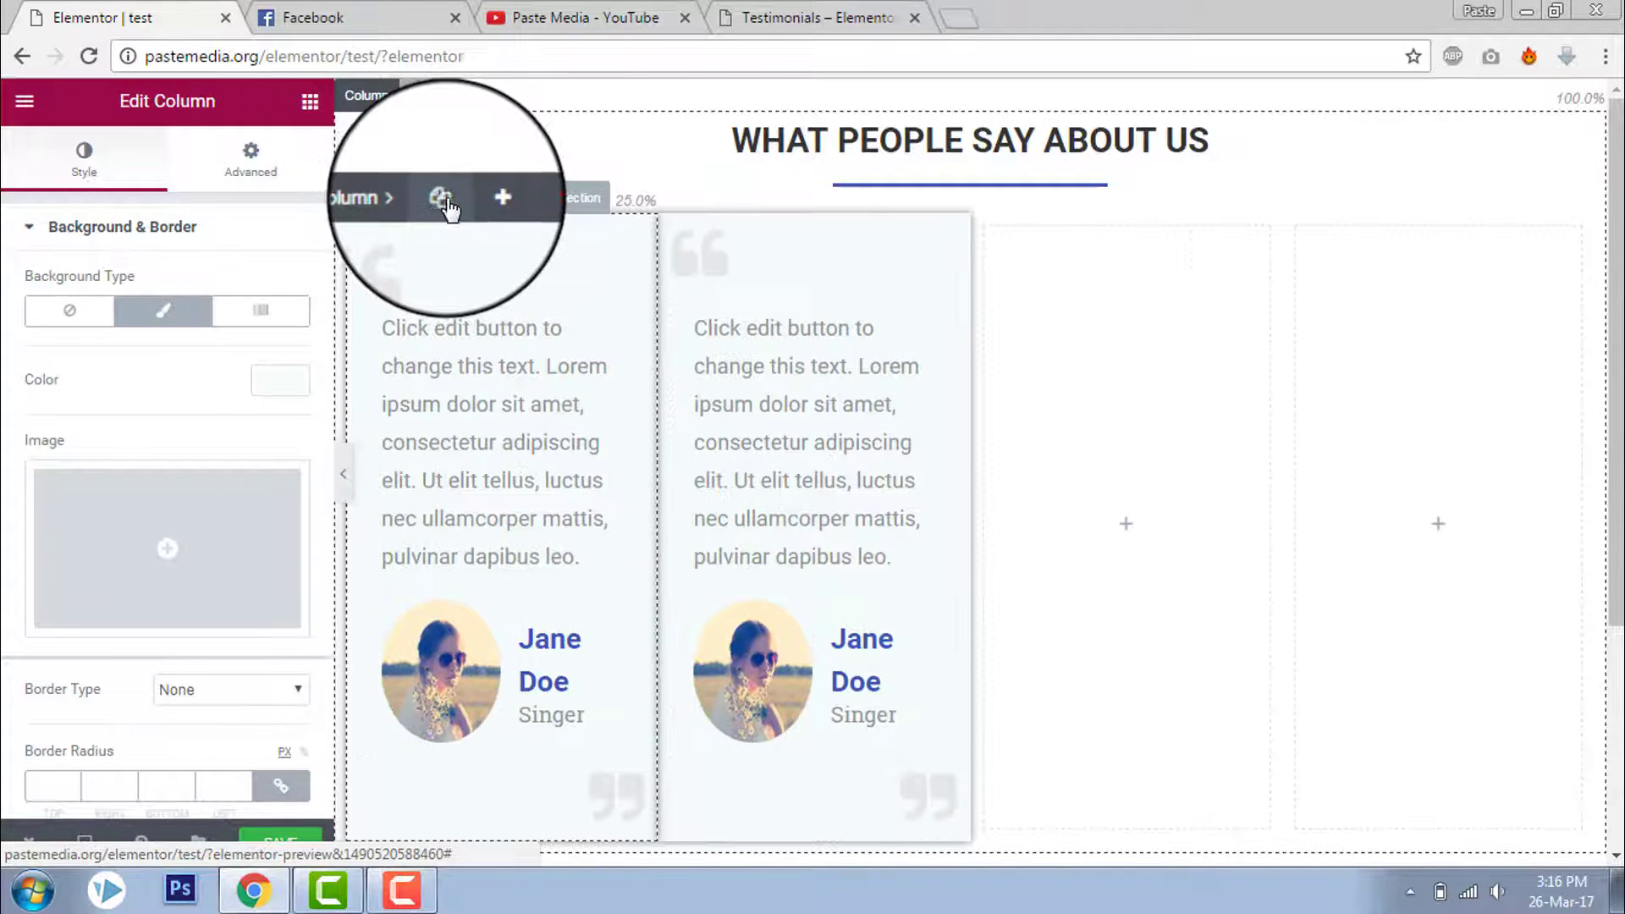
pyautogui.click(442, 201)
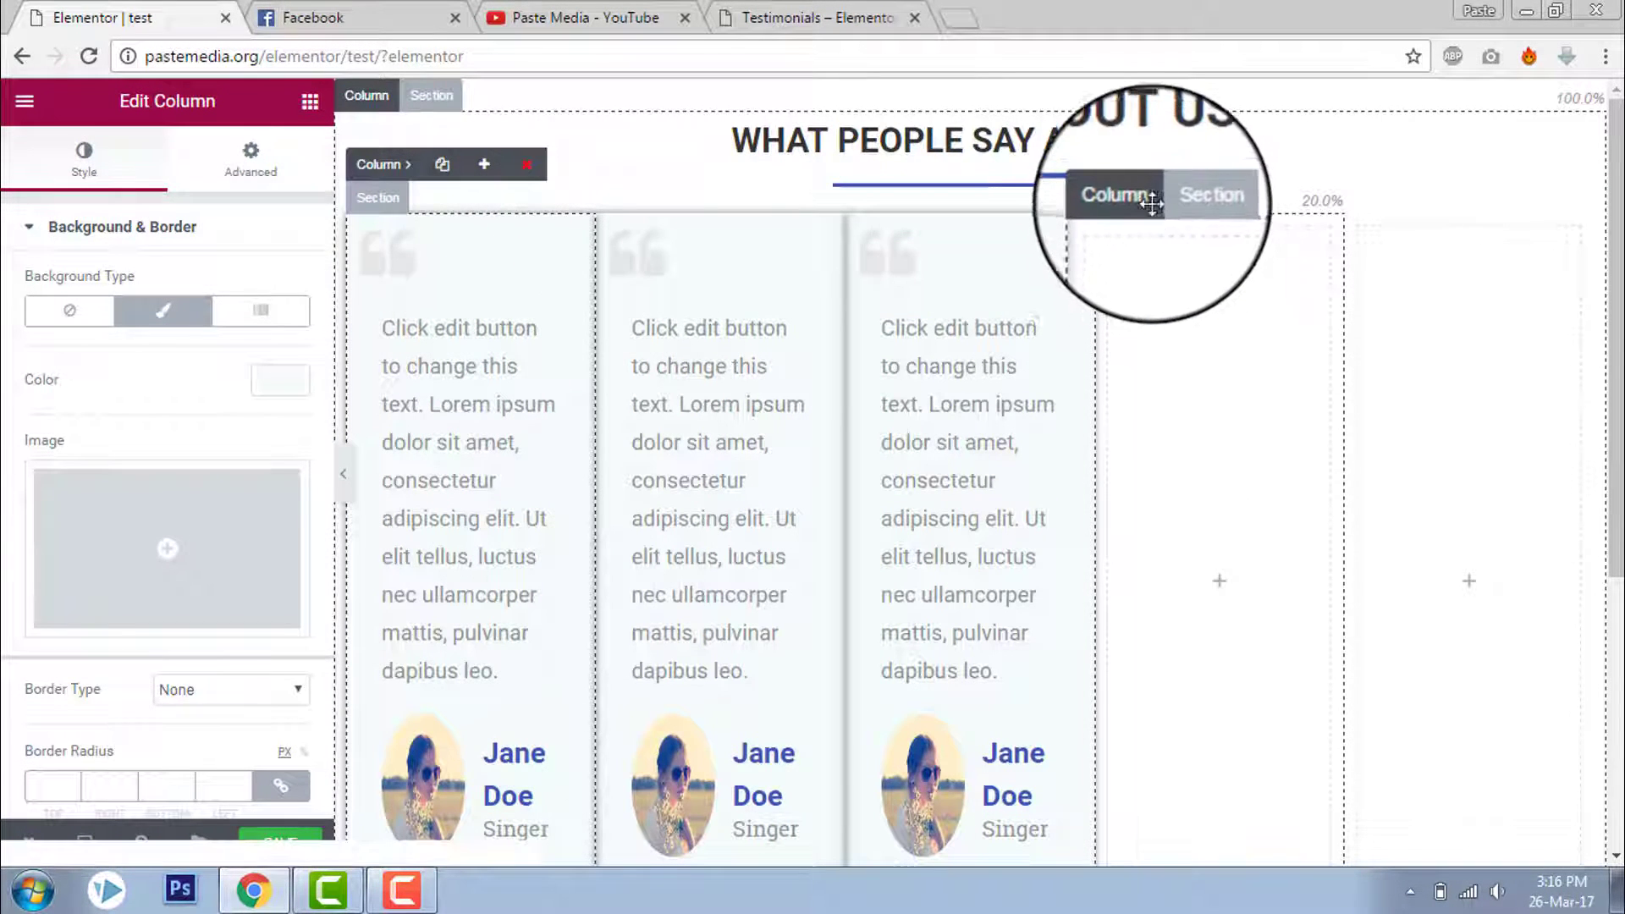
# Delete the two empty columns beside the testimonial columns.
pyautogui.click(1152, 200)
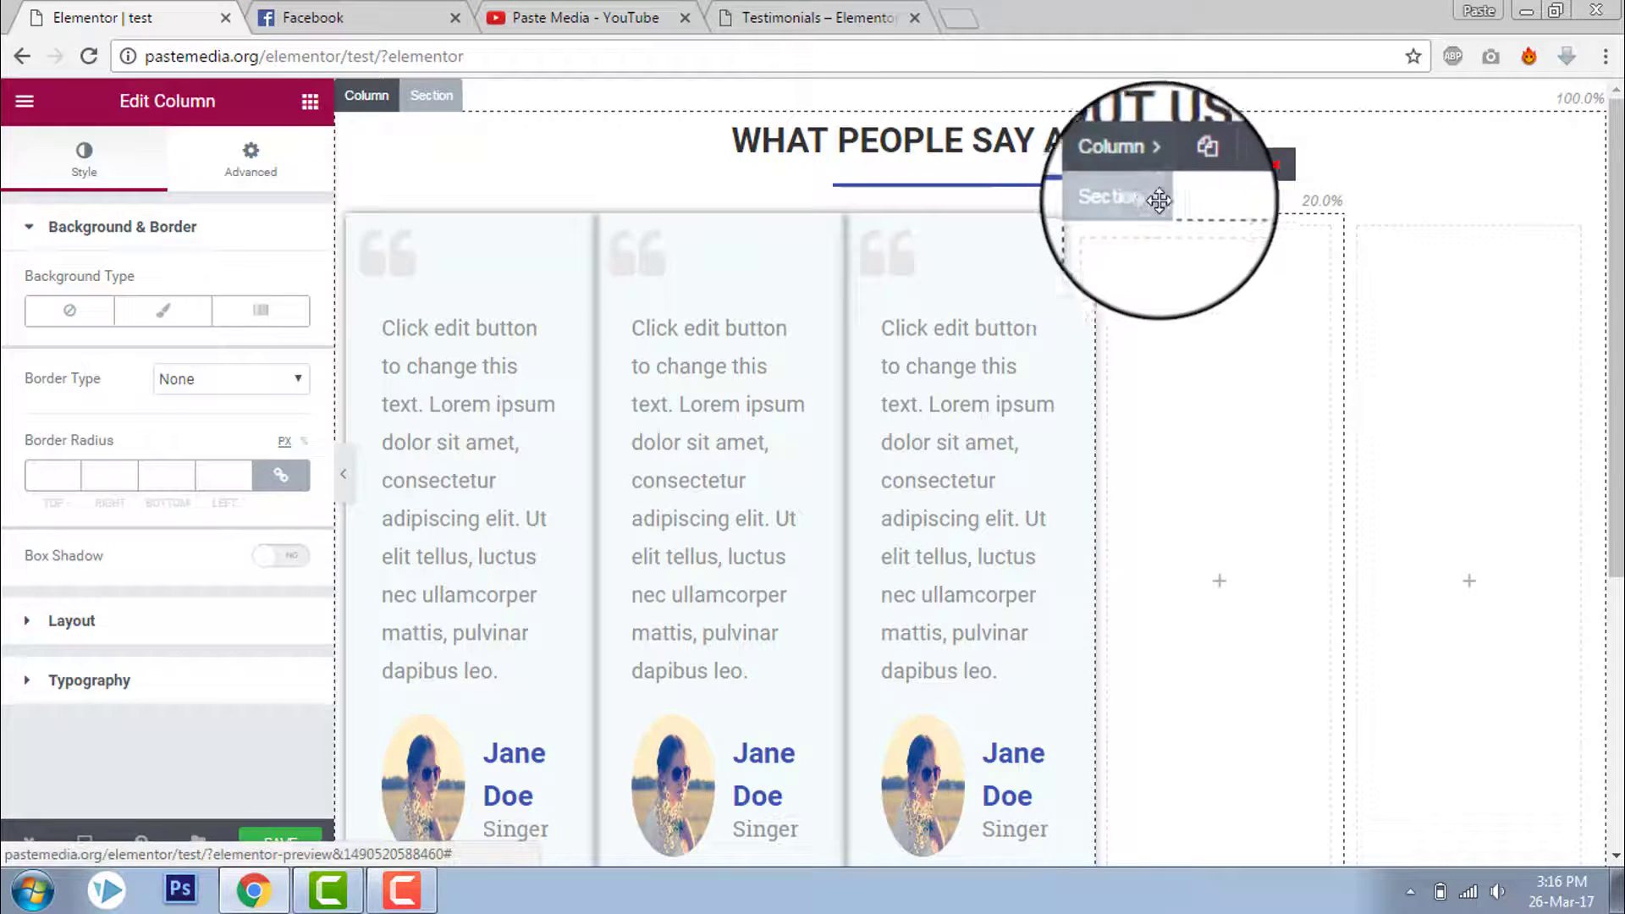
pyautogui.click(1278, 169)
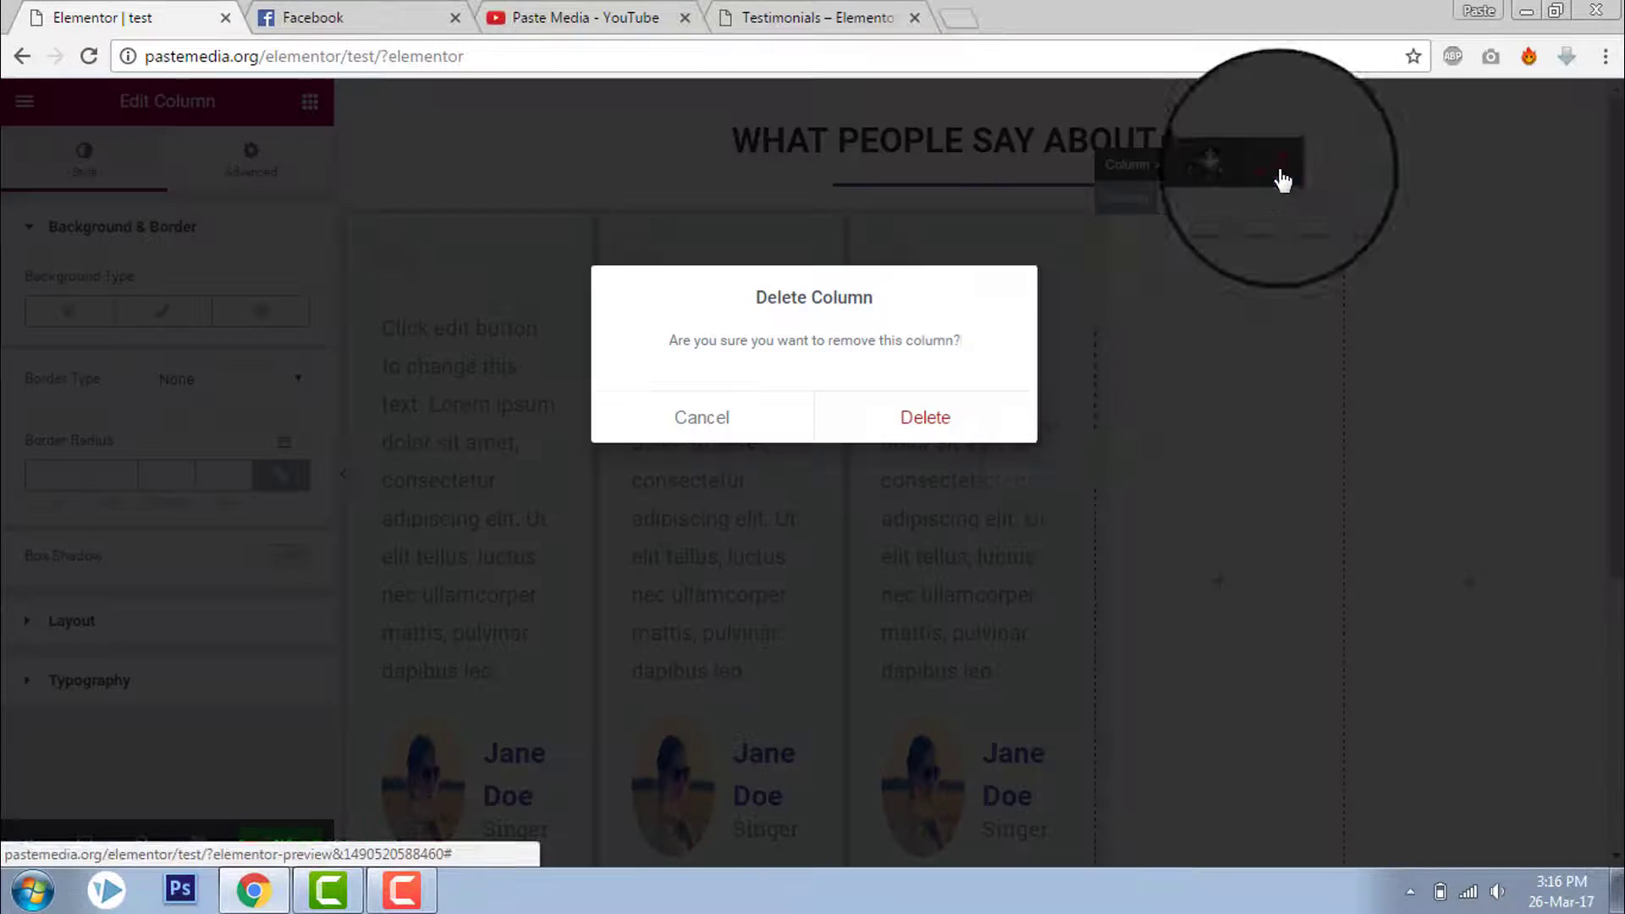
pyautogui.click(955, 426)
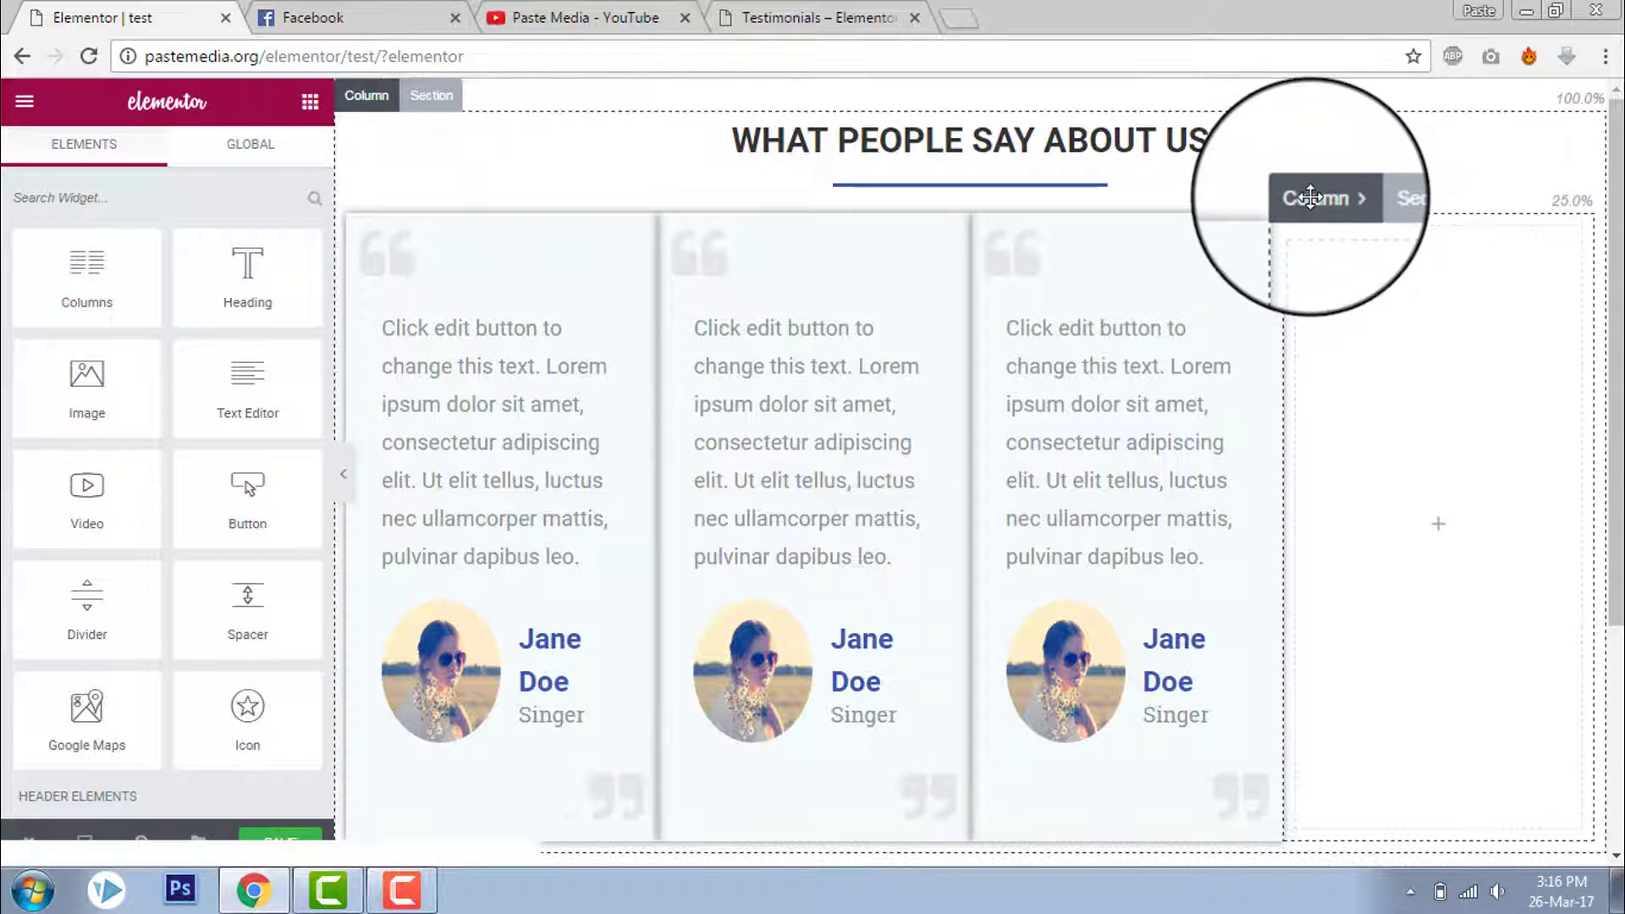
pyautogui.click(1312, 186)
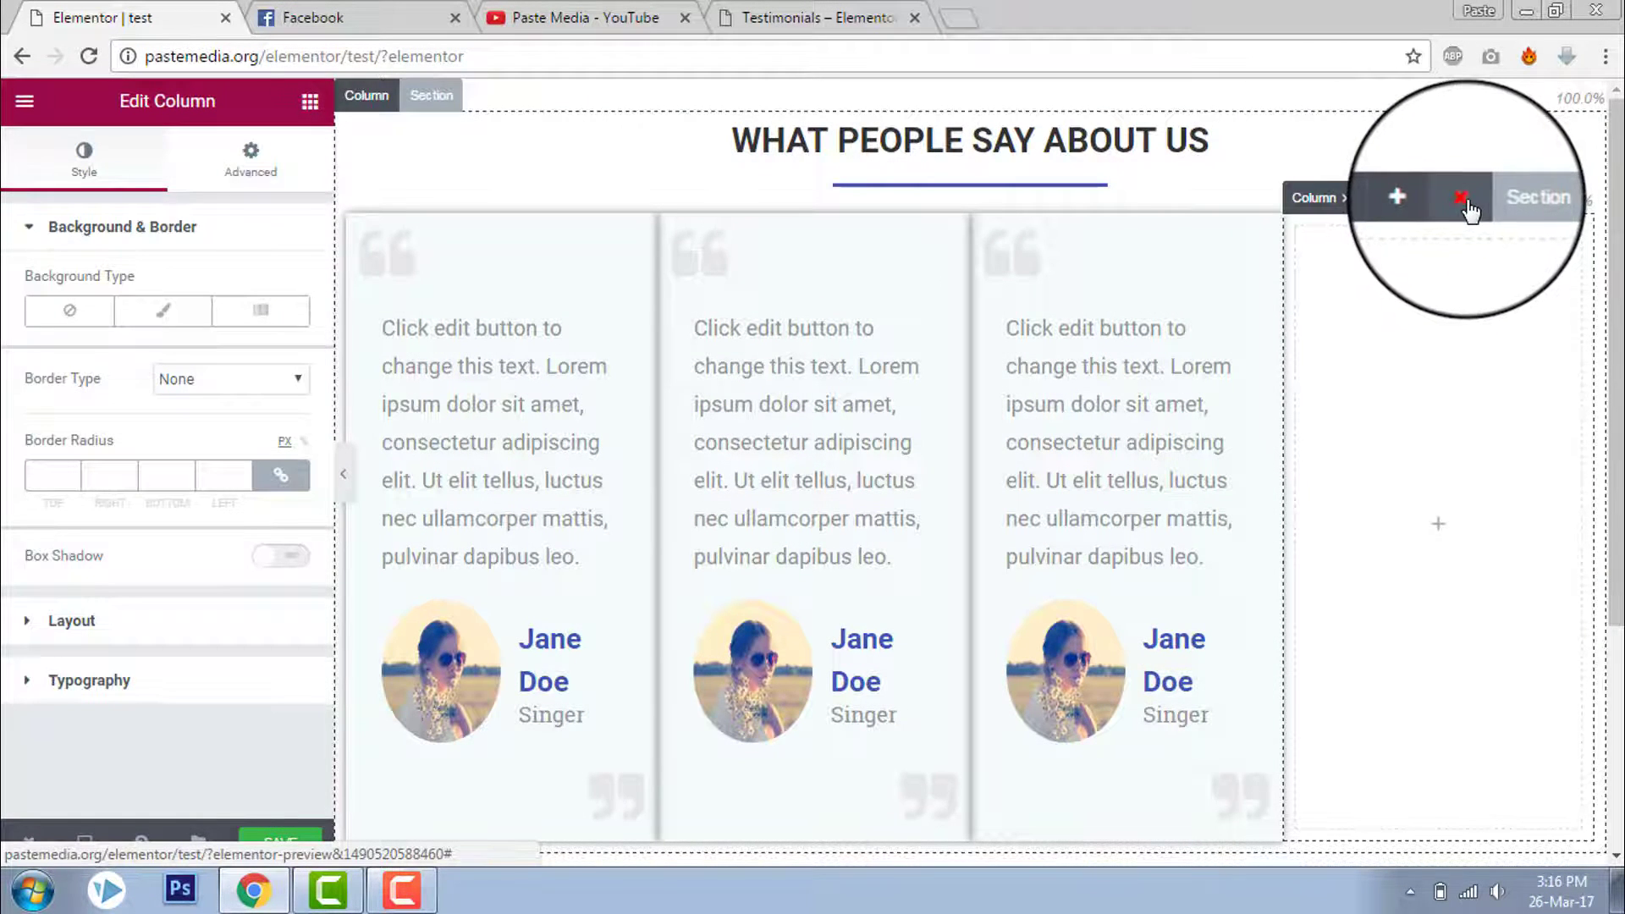
pyautogui.click(1462, 200)
pyautogui.click(948, 423)
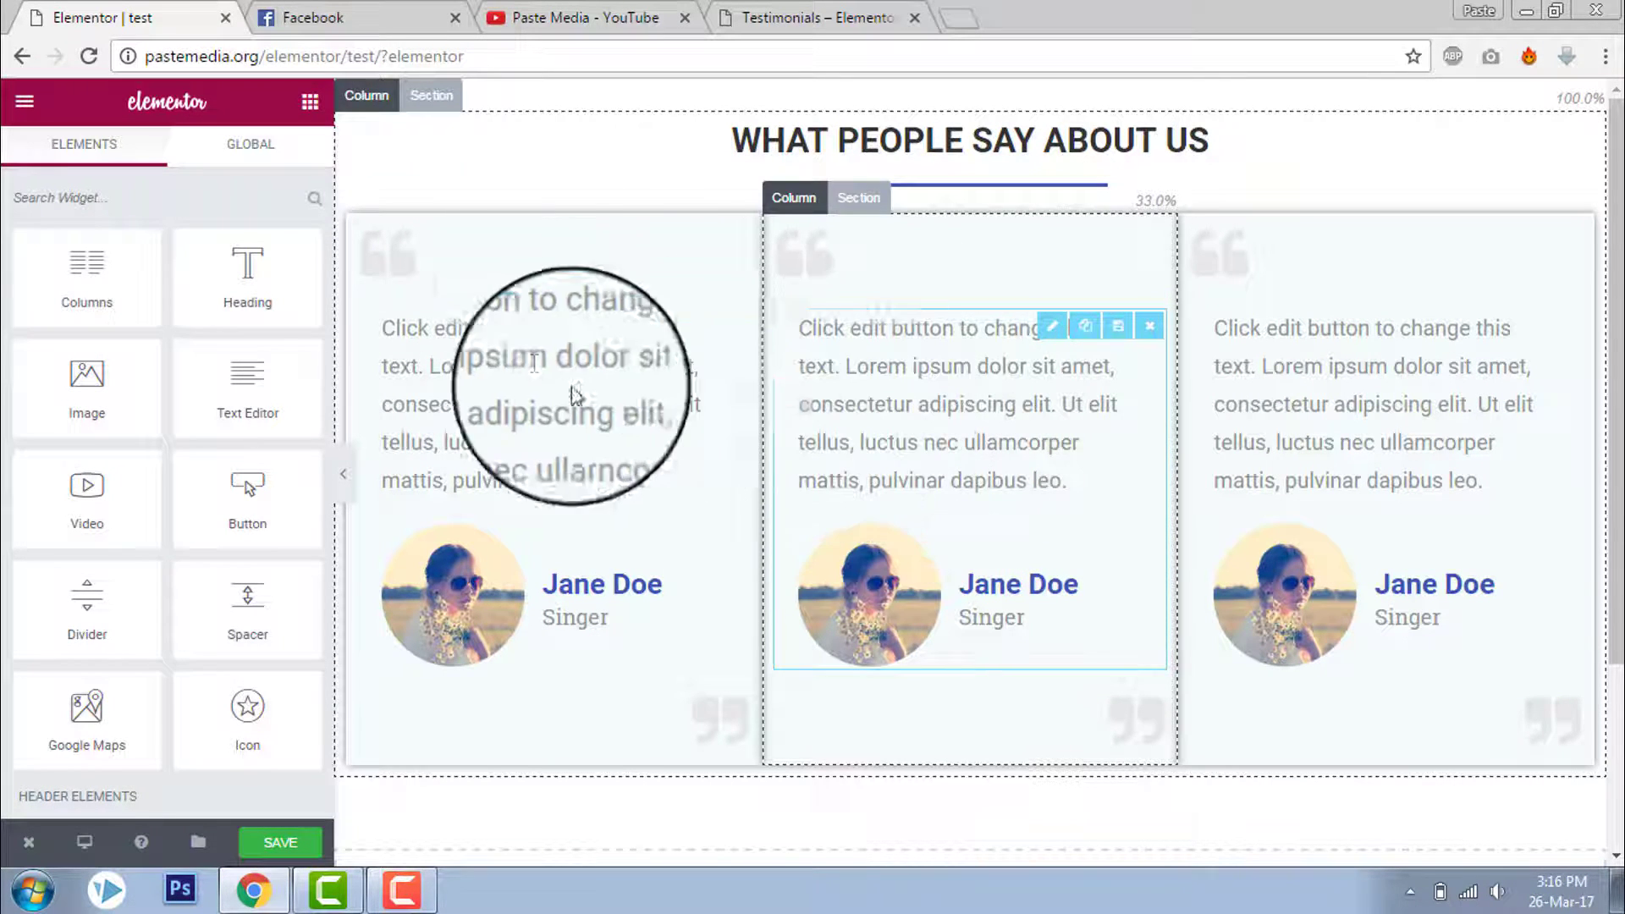
# Replace the middle testimonial's image with about.jpg from the media library.
pyautogui.click(875, 592)
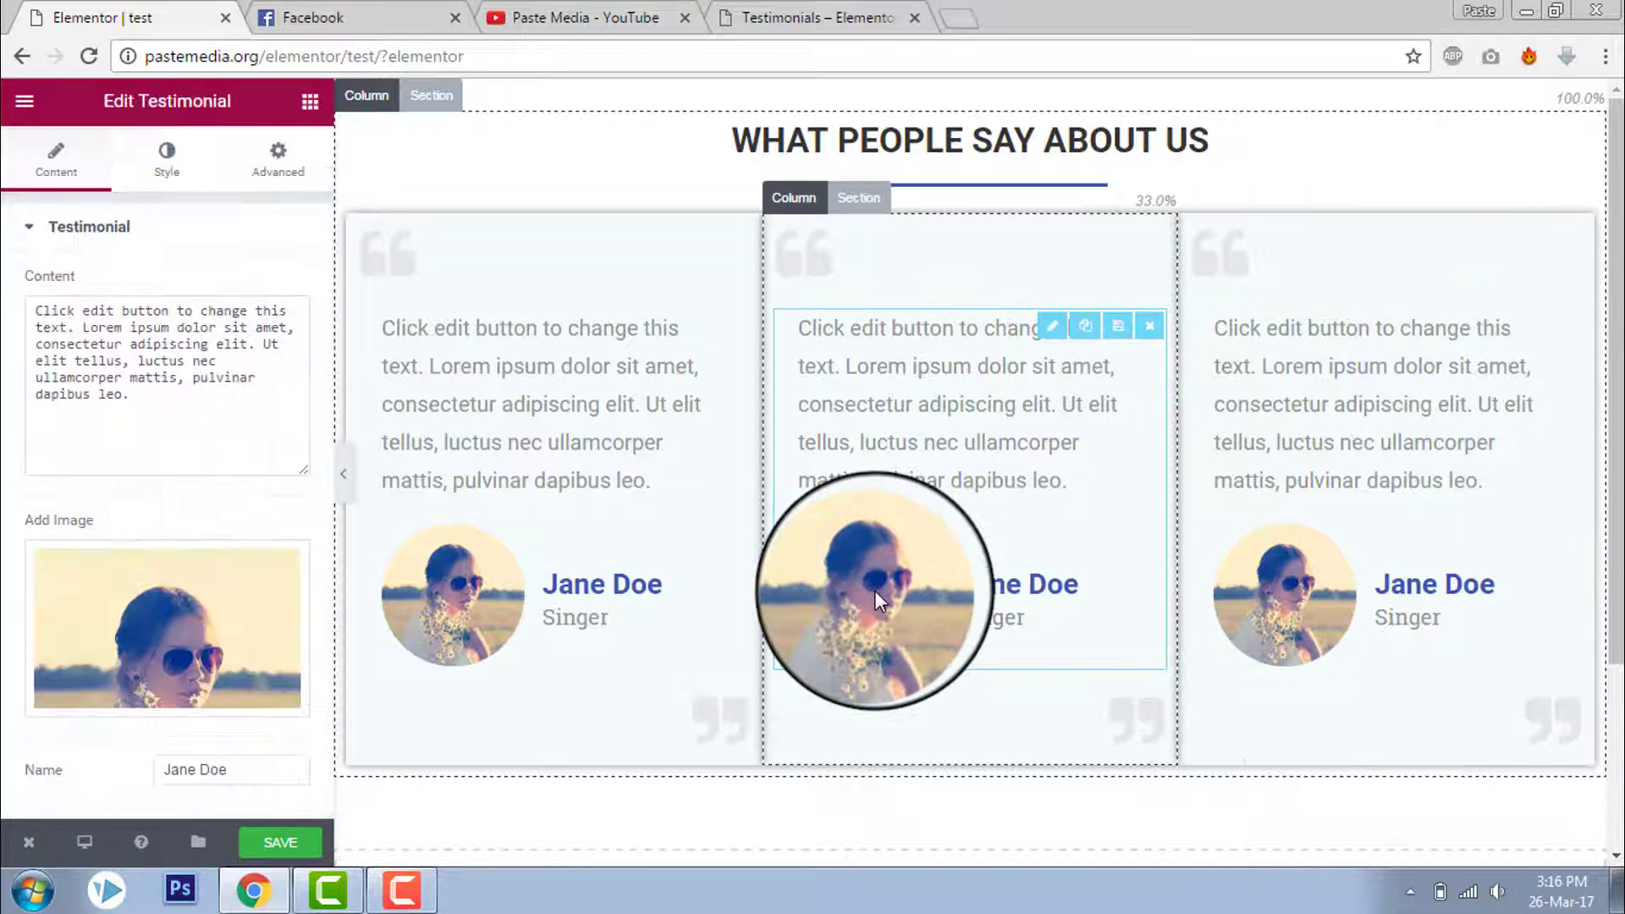
pyautogui.click(241, 654)
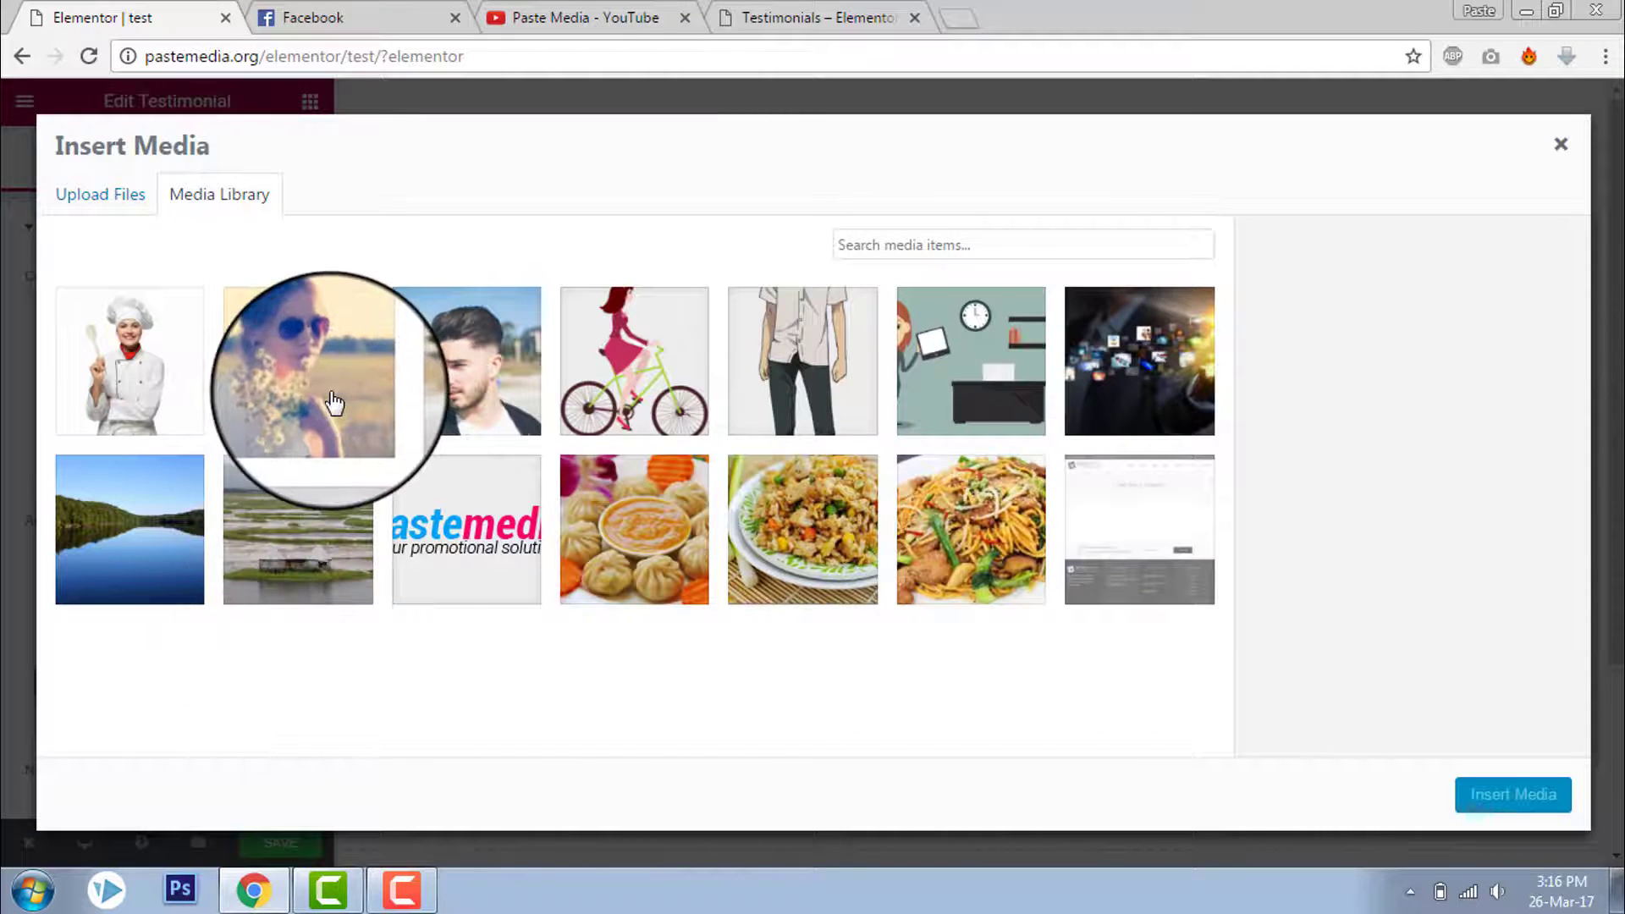
pyautogui.click(471, 372)
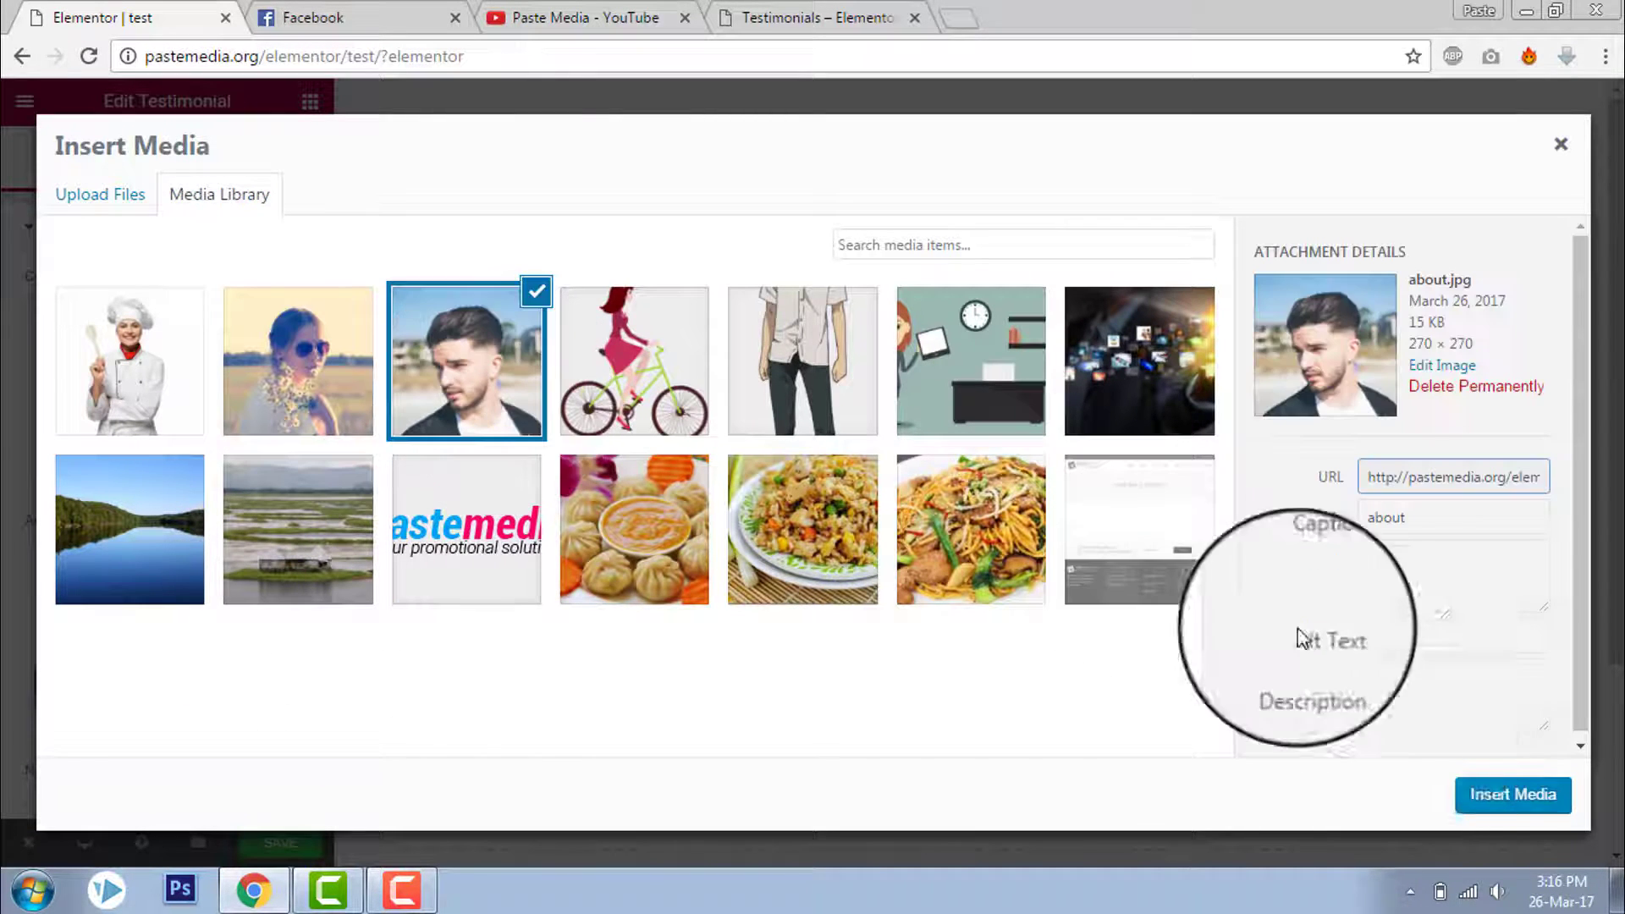
pyautogui.click(1473, 794)
# Replace the third testimonial's image with the chef portrait chef-1.jpg from the media library.
pyautogui.click(1287, 582)
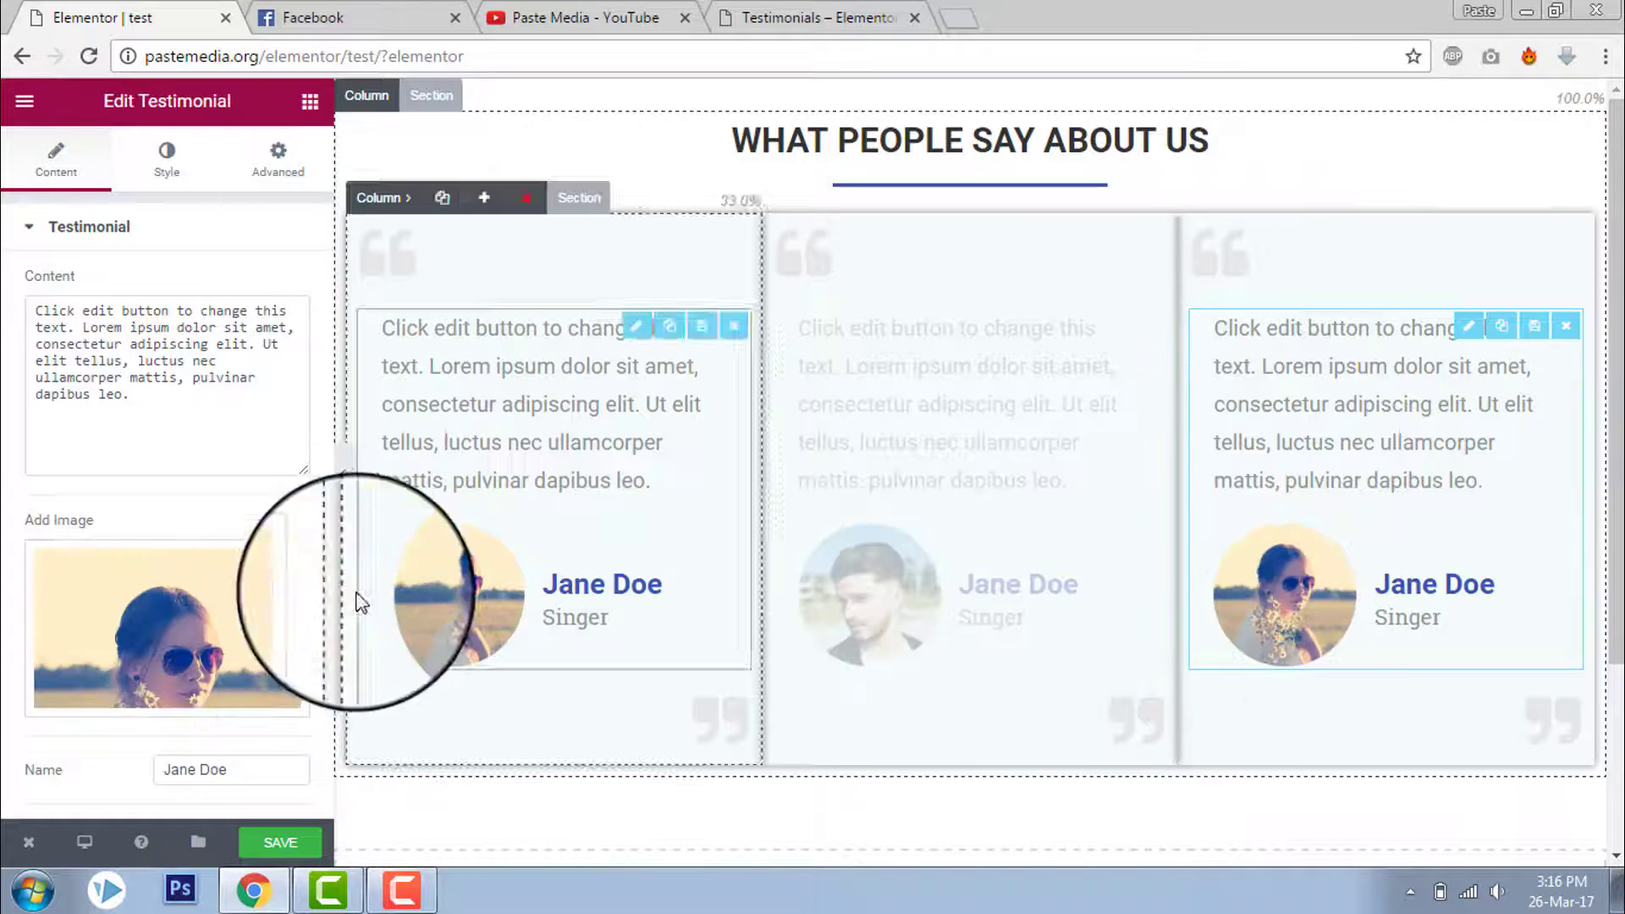
pyautogui.click(252, 624)
pyautogui.click(203, 407)
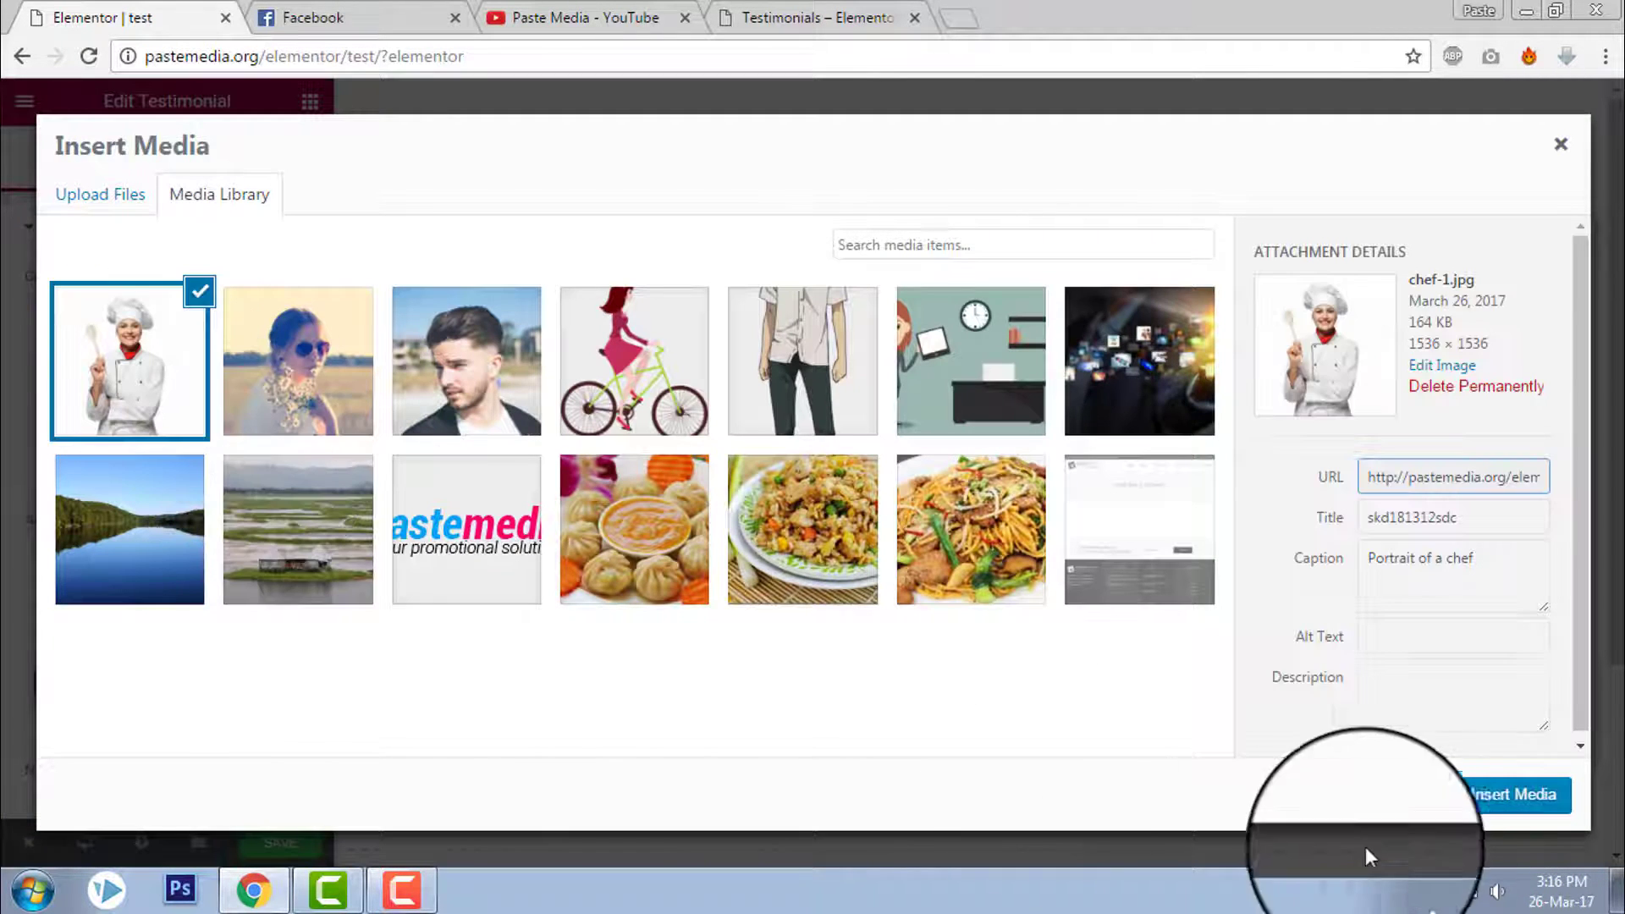
pyautogui.click(1492, 794)
# Enter the man's full name in the middle testimonial and set his job to Model.
pyautogui.click(886, 599)
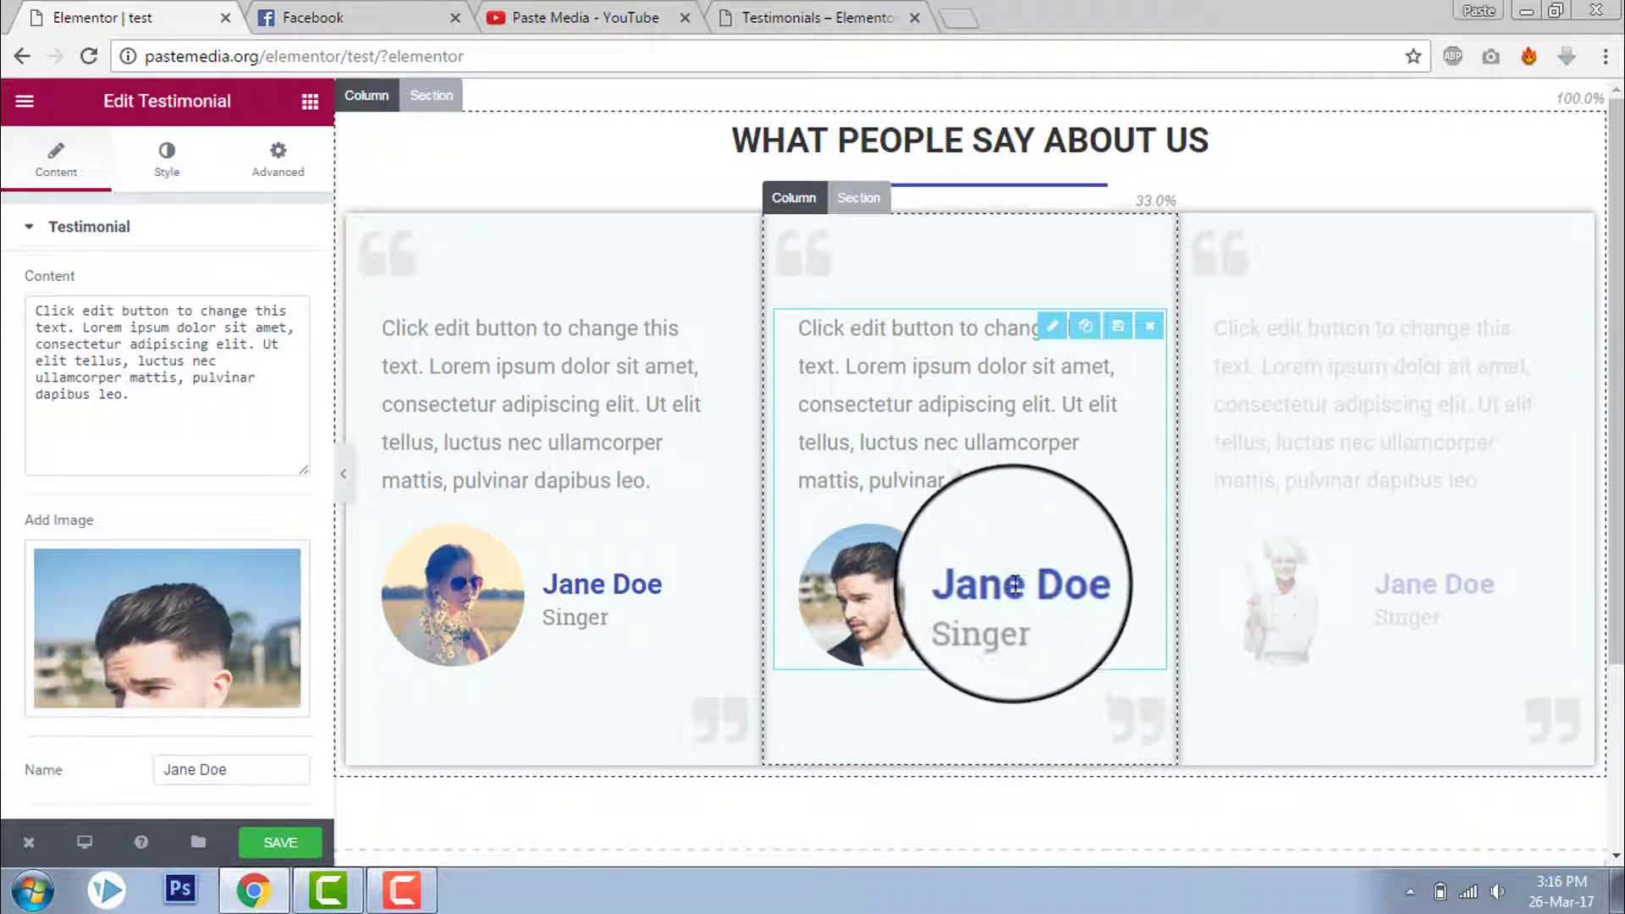
pyautogui.moveTo(241, 767); pyautogui.dragTo(7, 800)
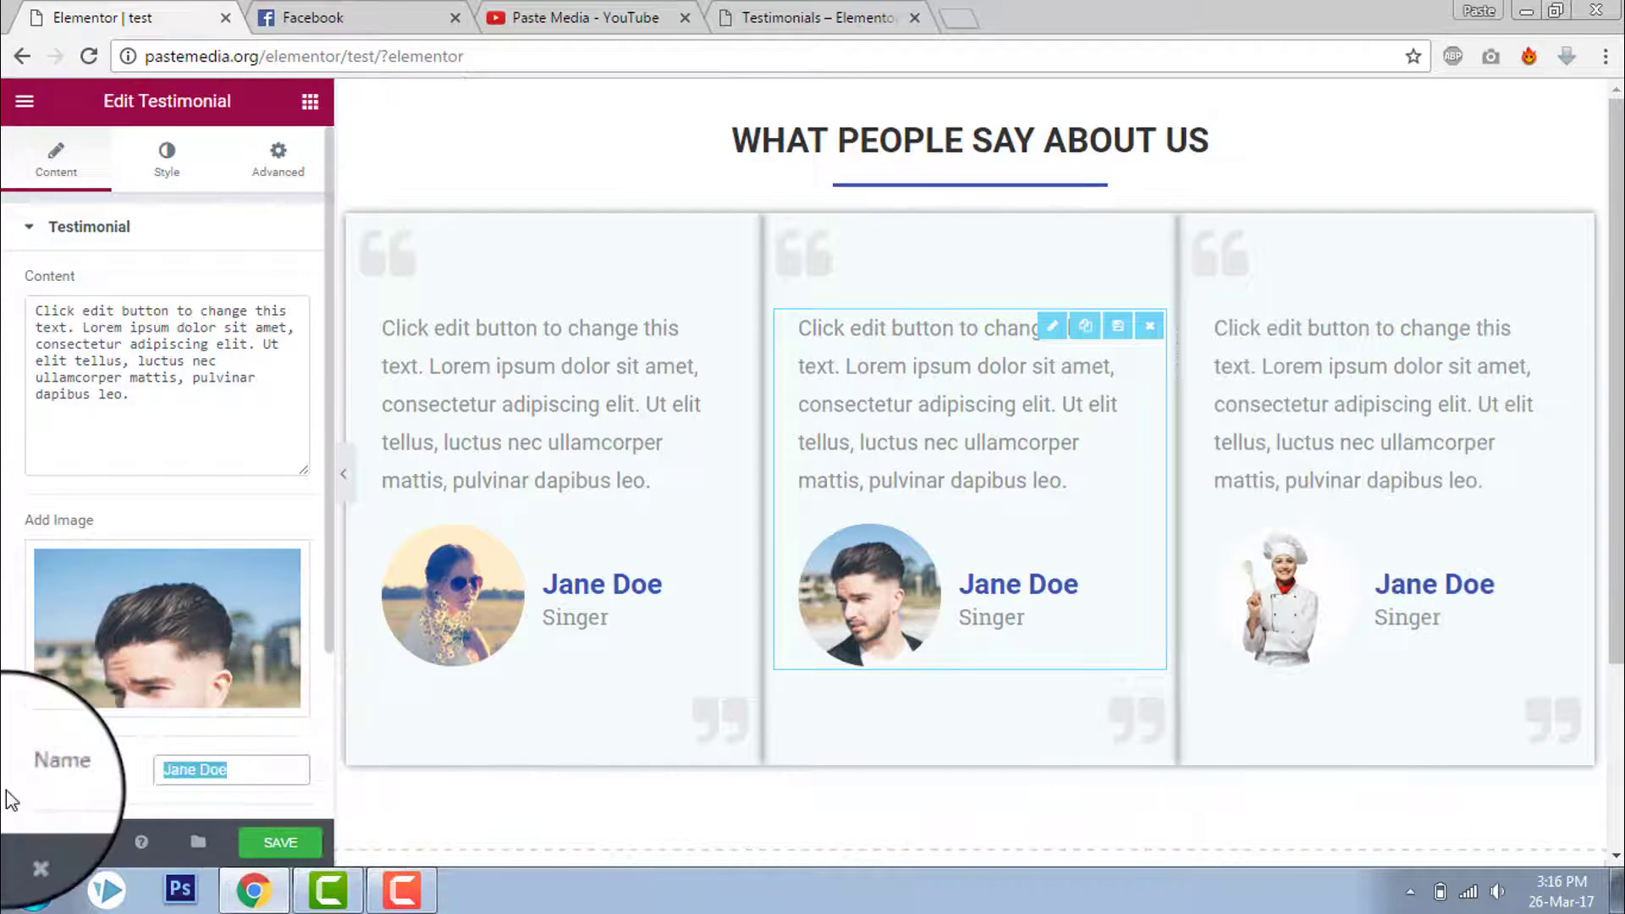
pyautogui.write('Jone')
pyautogui.press('BackSpace')
pyautogui.press('BackSpace')
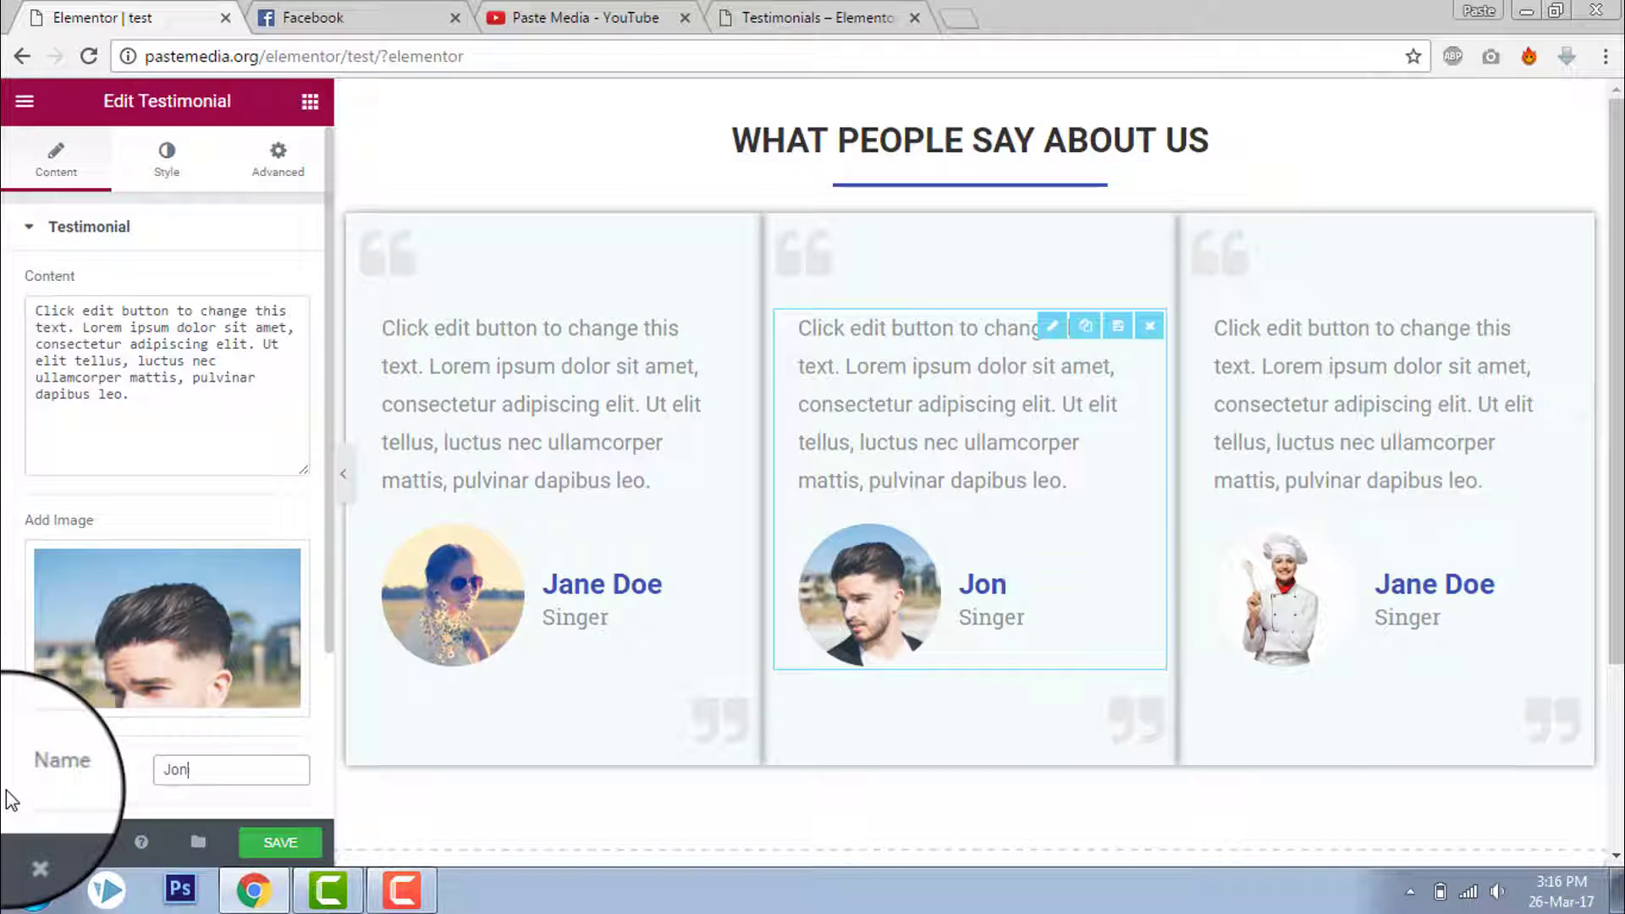
pyautogui.write('hn Doe')
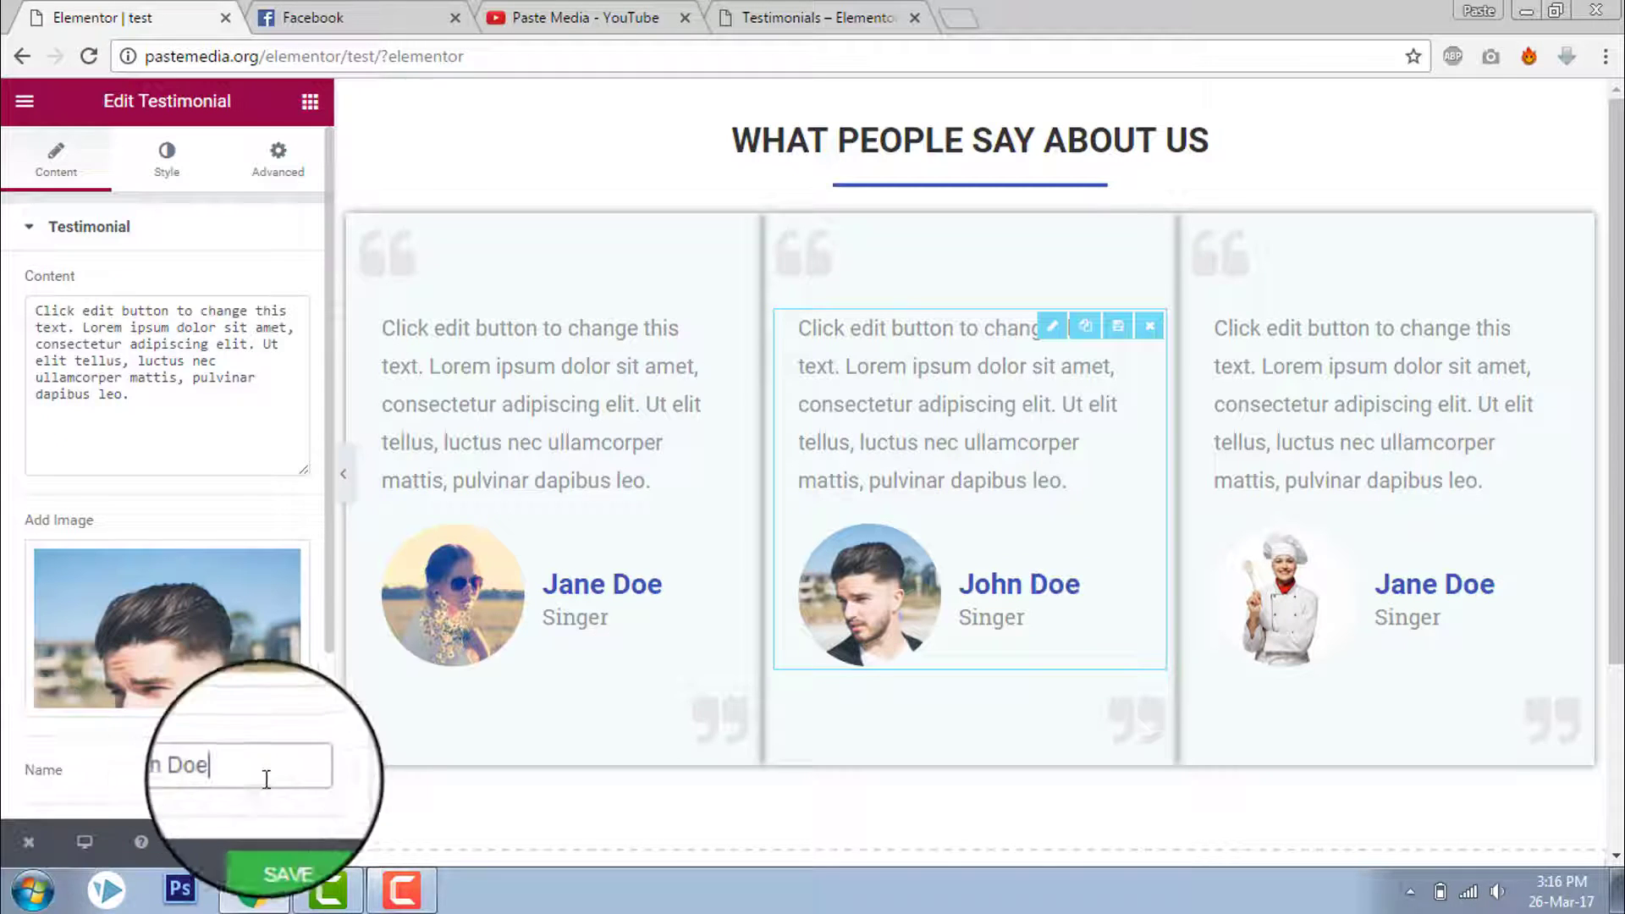
pyautogui.scroll(-3, 170, 743)
pyautogui.moveTo(272, 625); pyautogui.dragTo(61, 648)
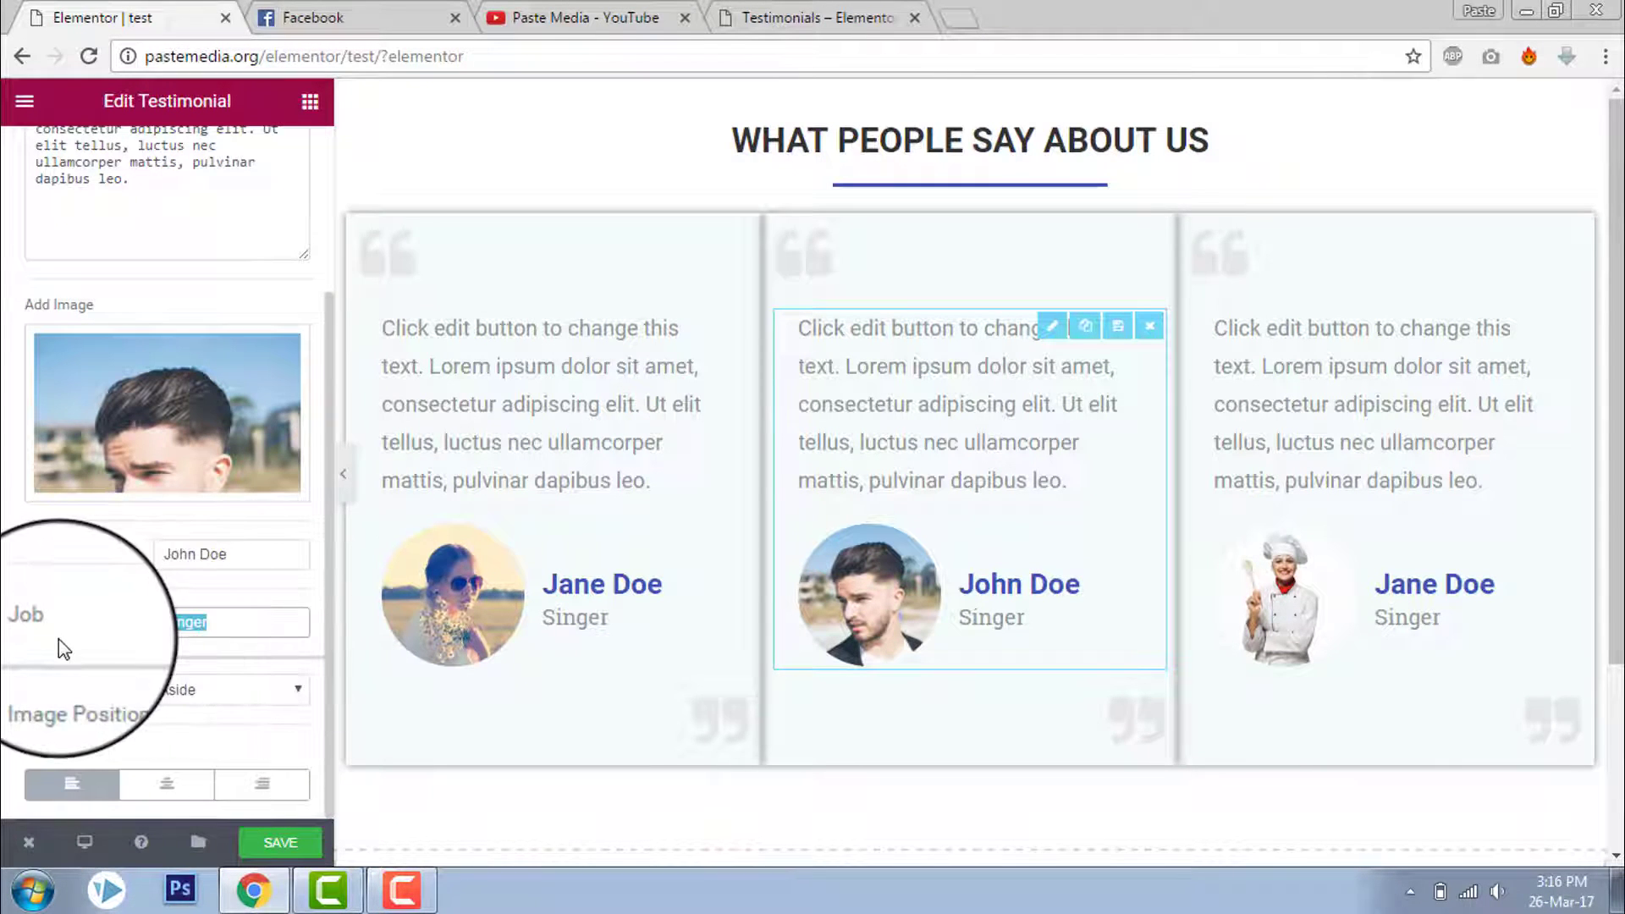
pyautogui.write('Model')
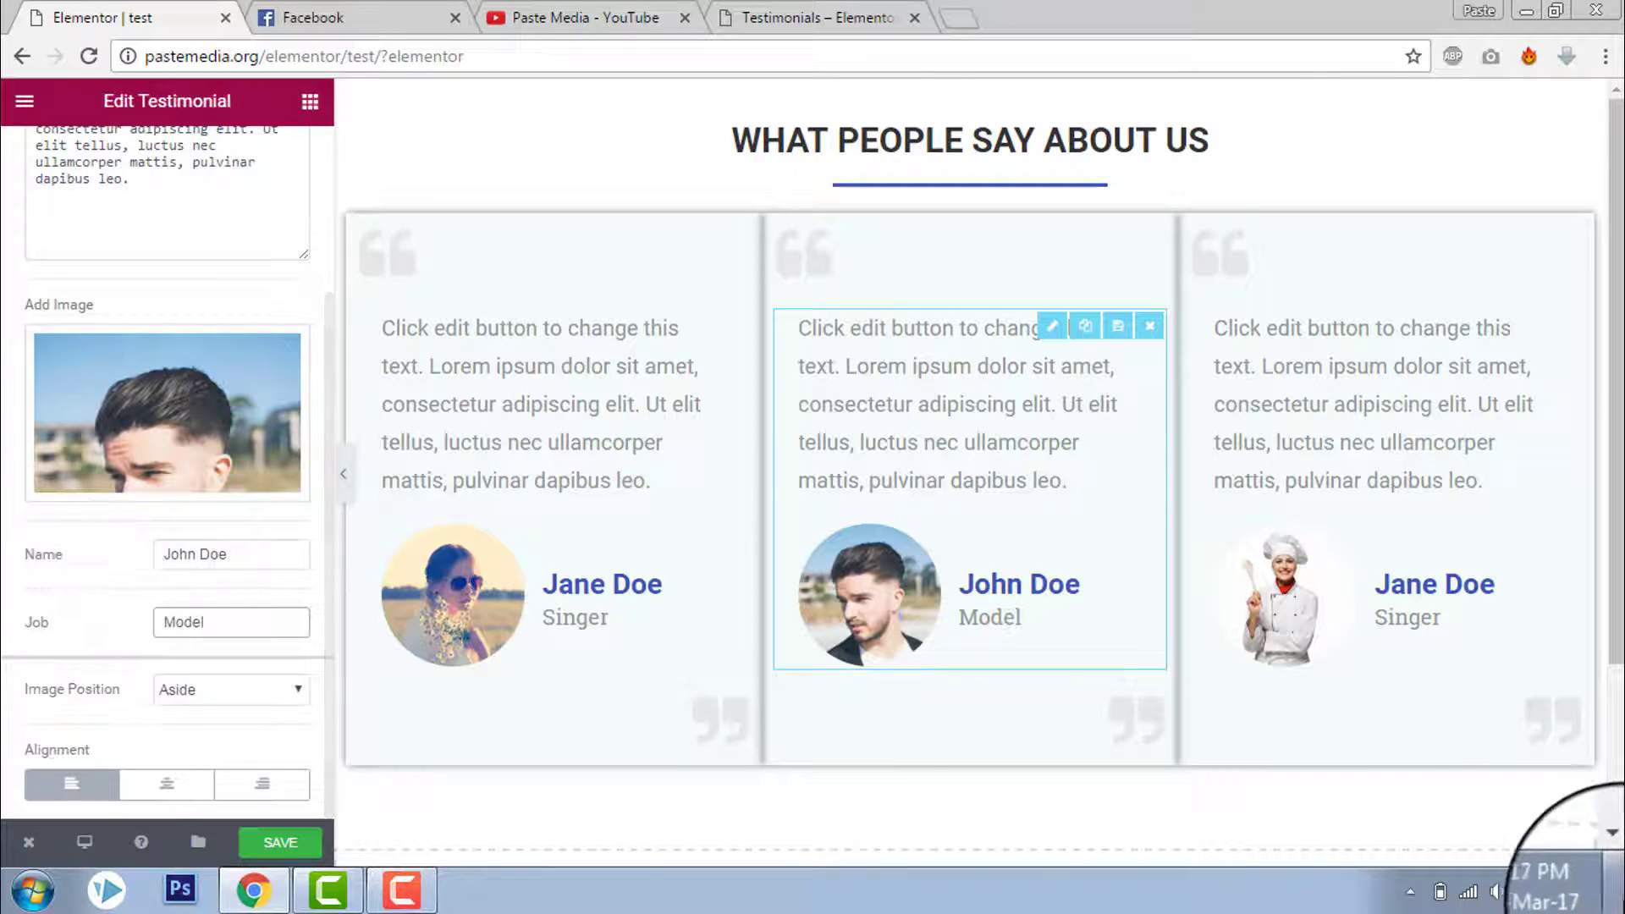
# Enter the chef's full name in the third testimonial and set the job to Chef.
pyautogui.click(1436, 582)
pyautogui.moveTo(271, 770); pyautogui.dragTo(4, 775)
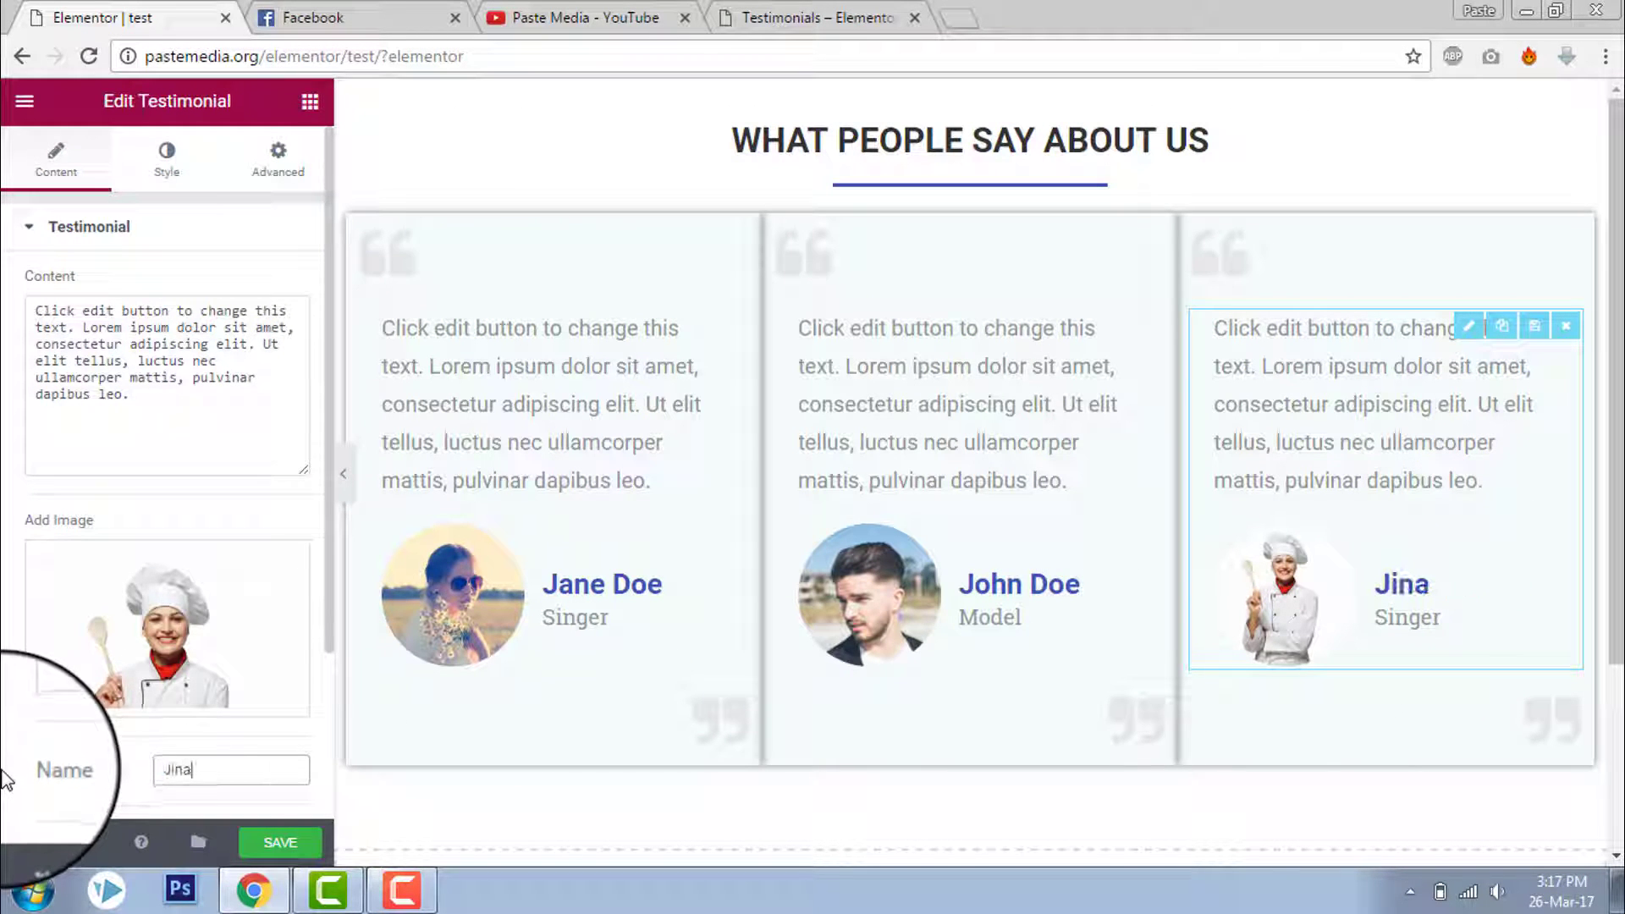
pyautogui.write('Jina Doe')
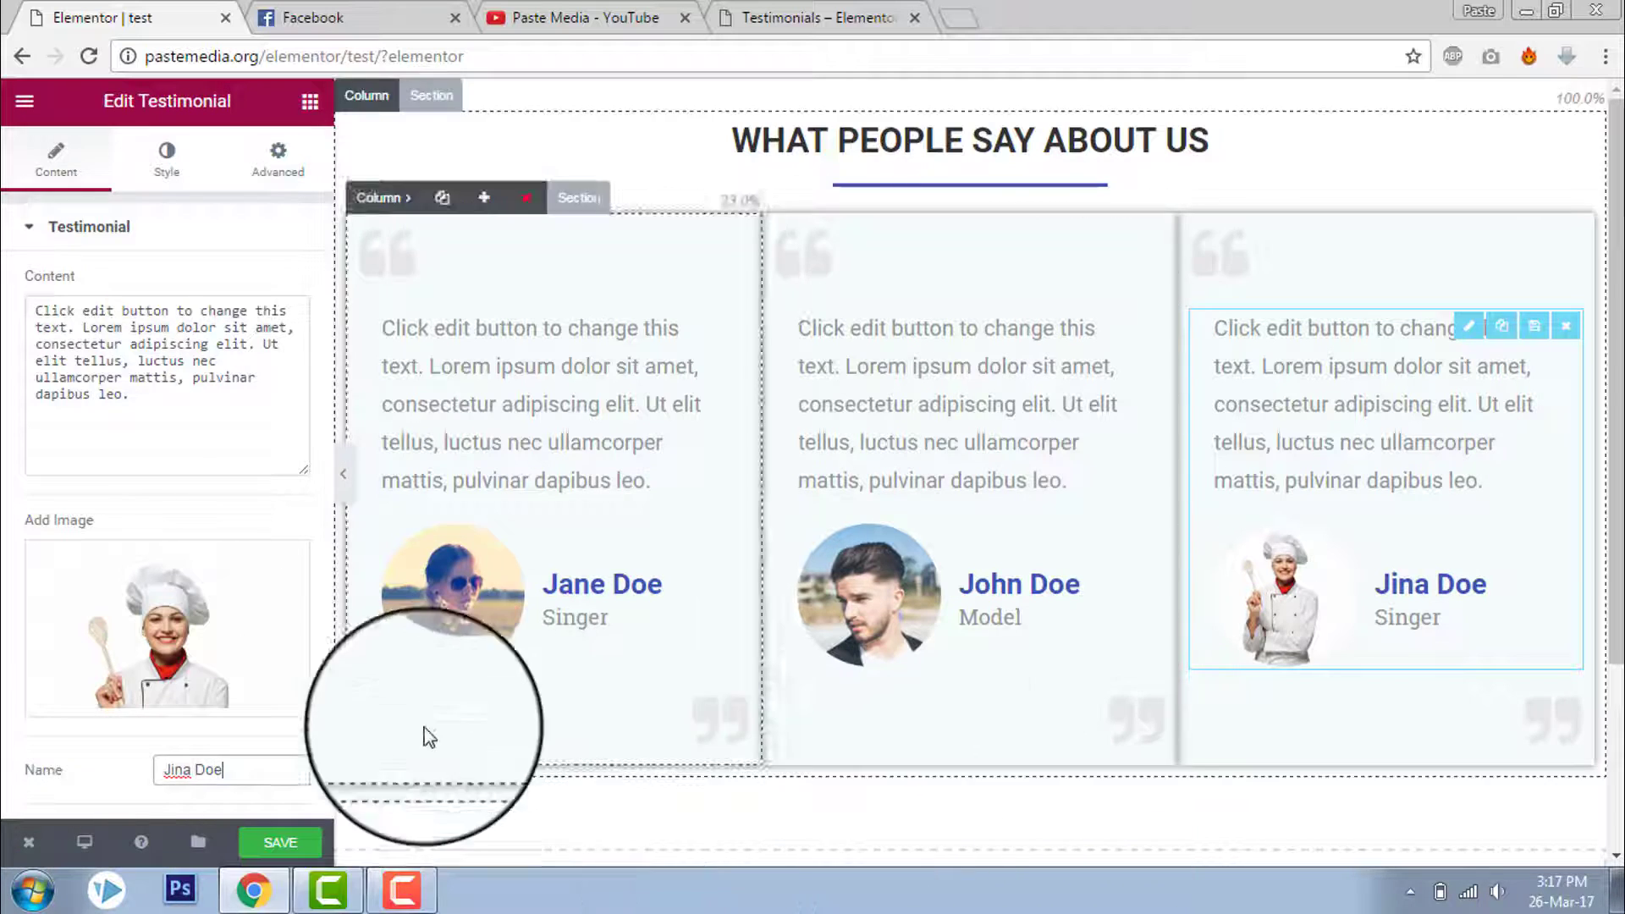
pyautogui.scroll(-3, 429, 736)
pyautogui.scroll(-3, 290, 725)
pyautogui.moveTo(236, 618); pyautogui.dragTo(4, 620)
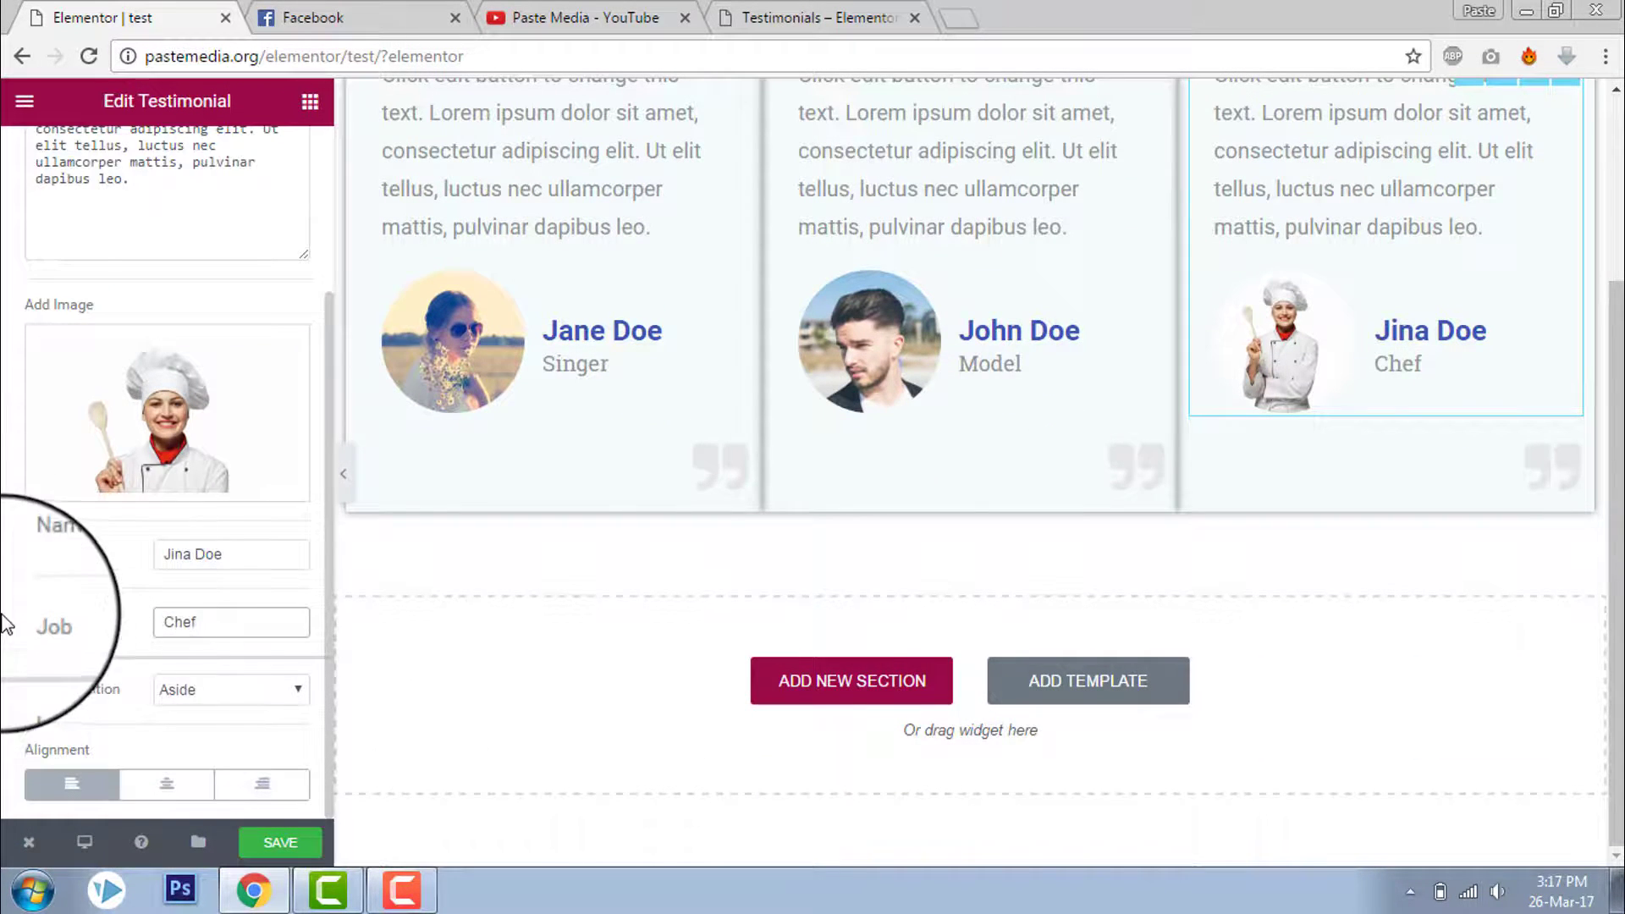
# Preview the three cards and compare their spacing with the published testimonials page, returning to the test page editor.
pyautogui.scroll(3, 1071, 429)
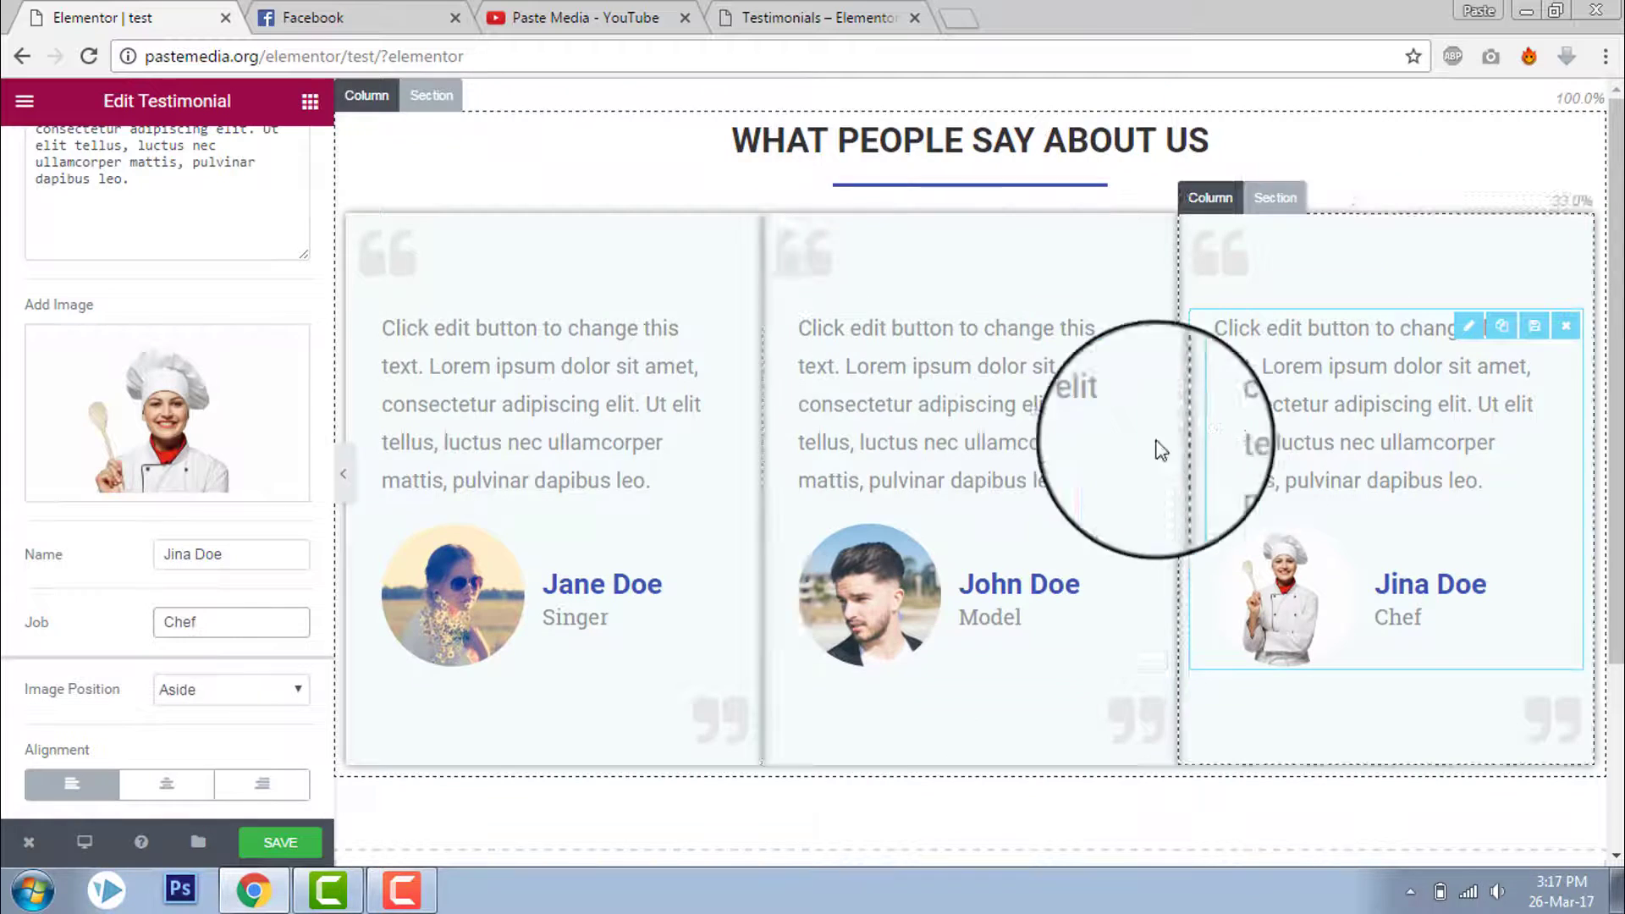
pyautogui.click(342, 476)
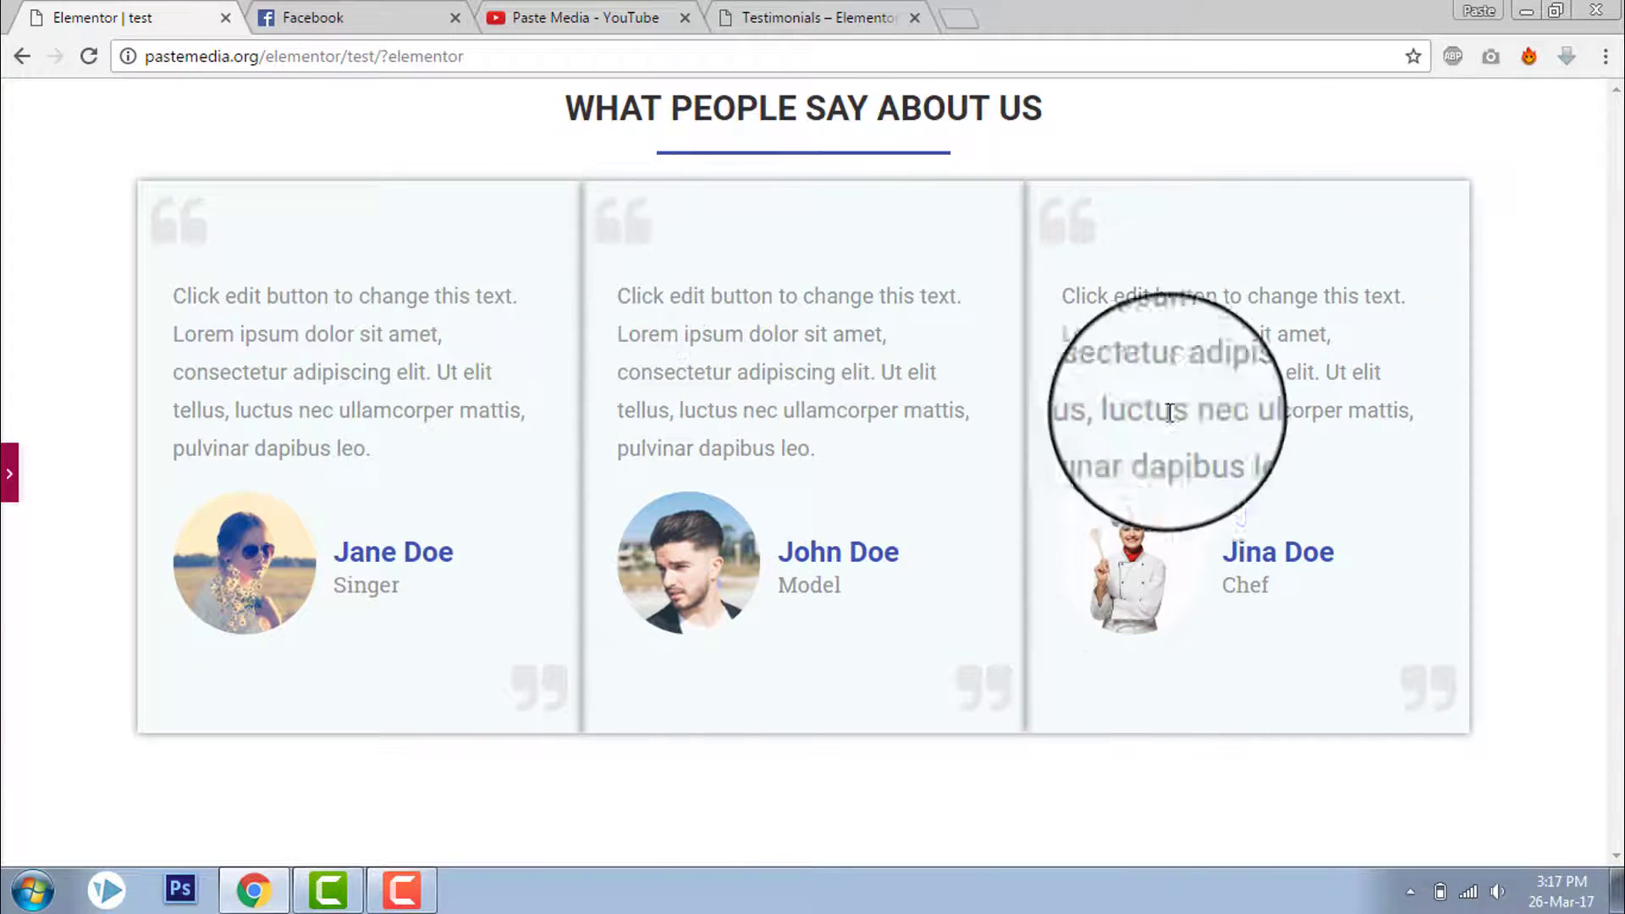
pyautogui.click(885, 11)
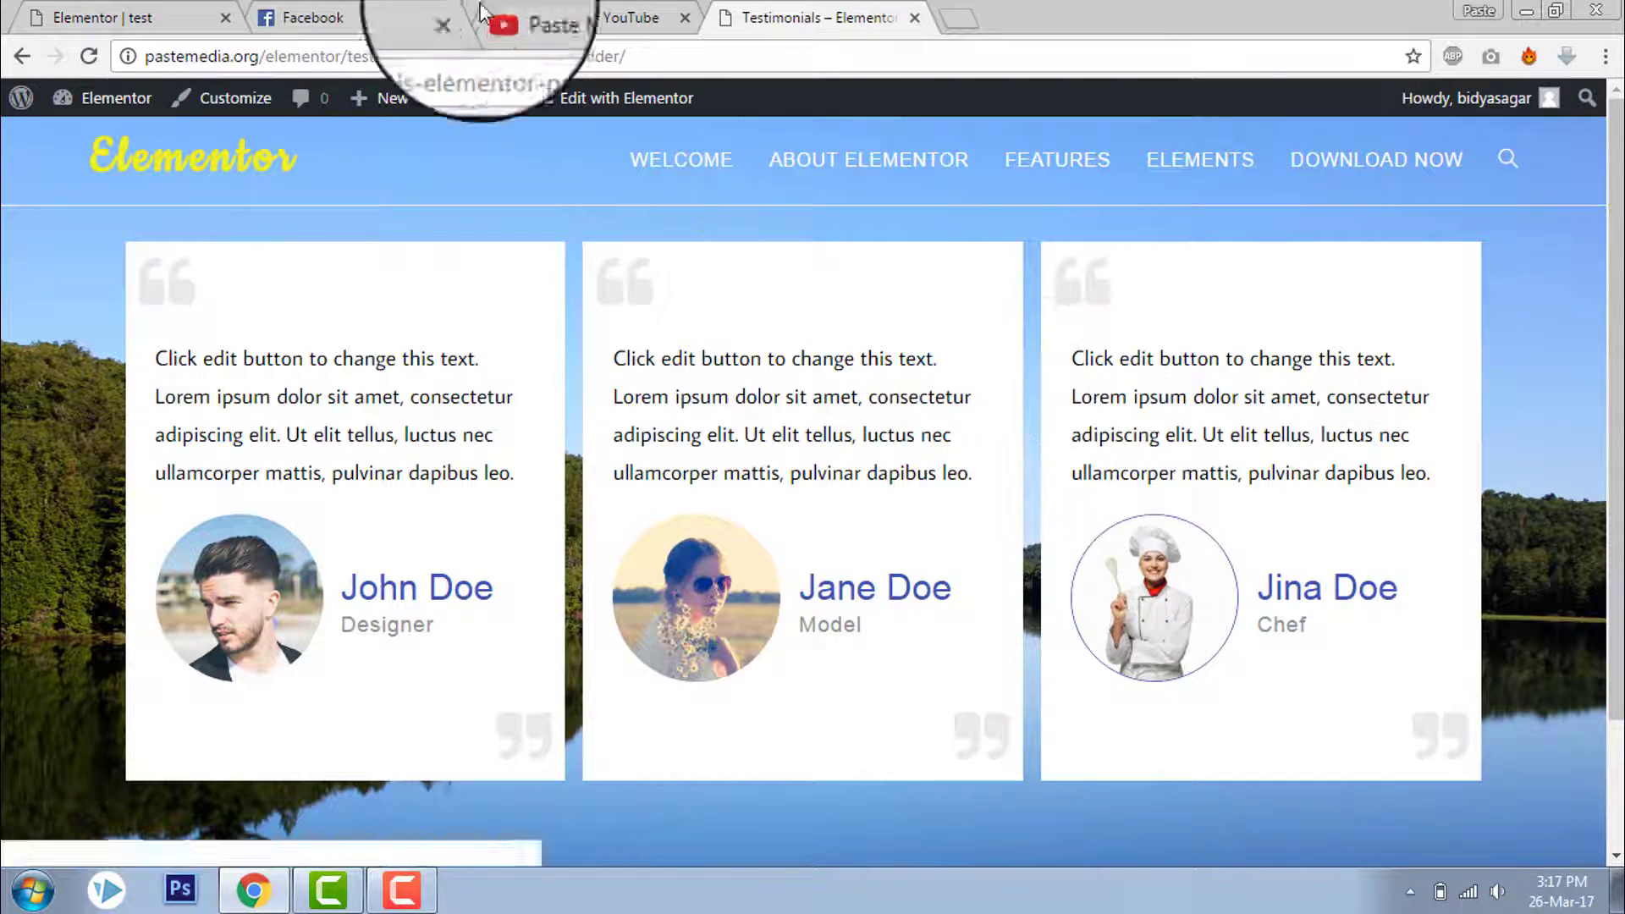
pyautogui.click(124, 16)
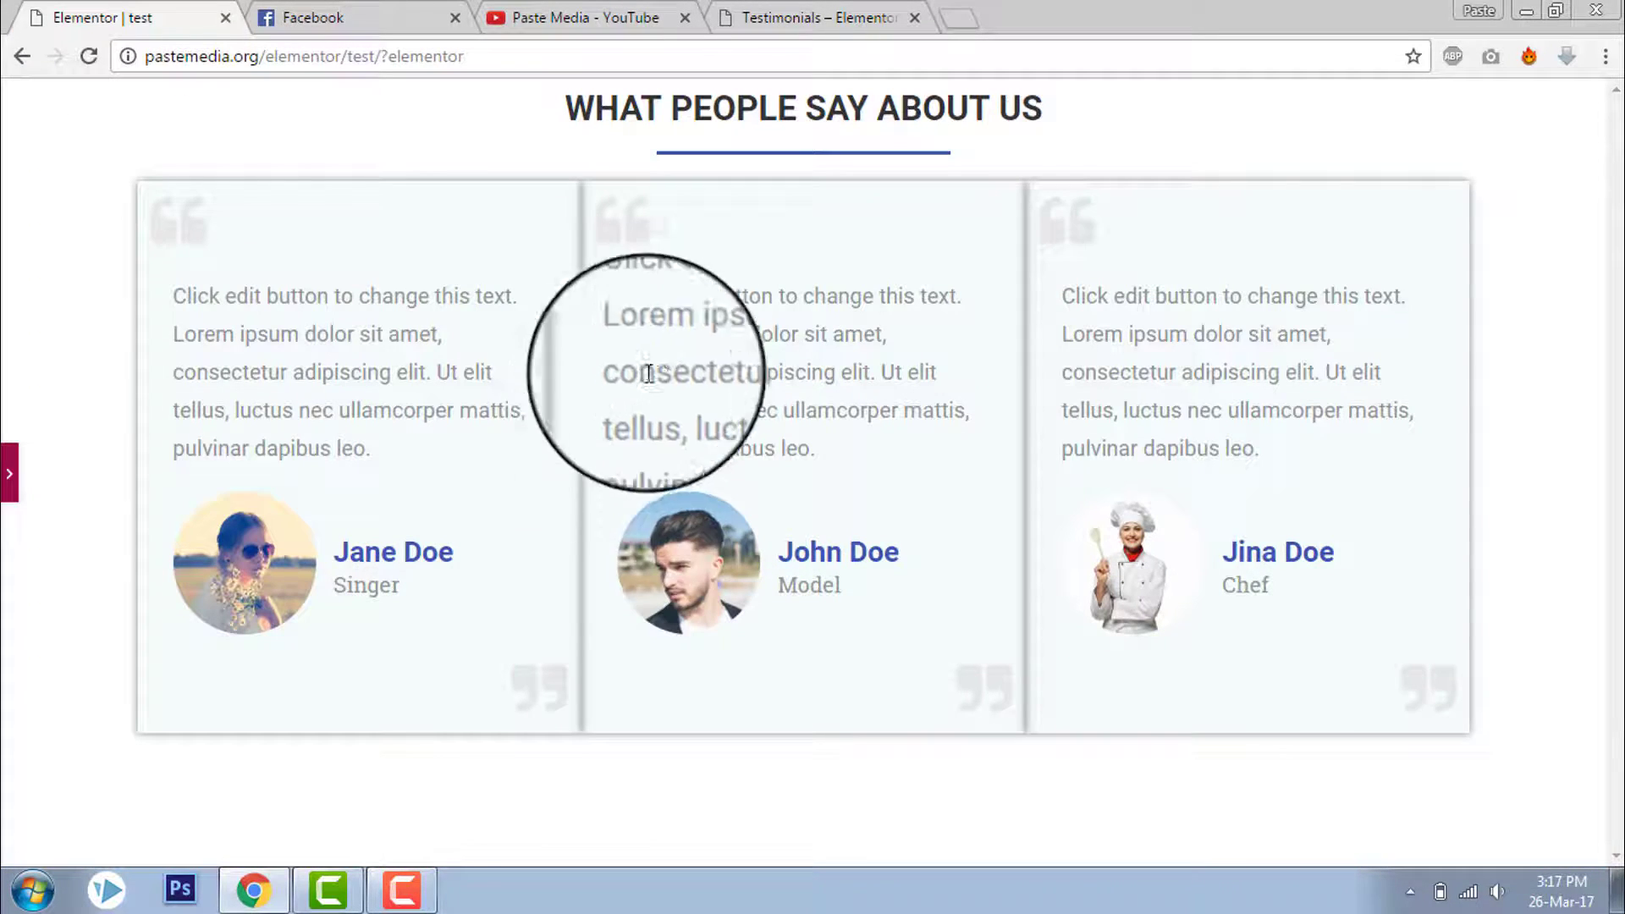
pyautogui.click(11, 474)
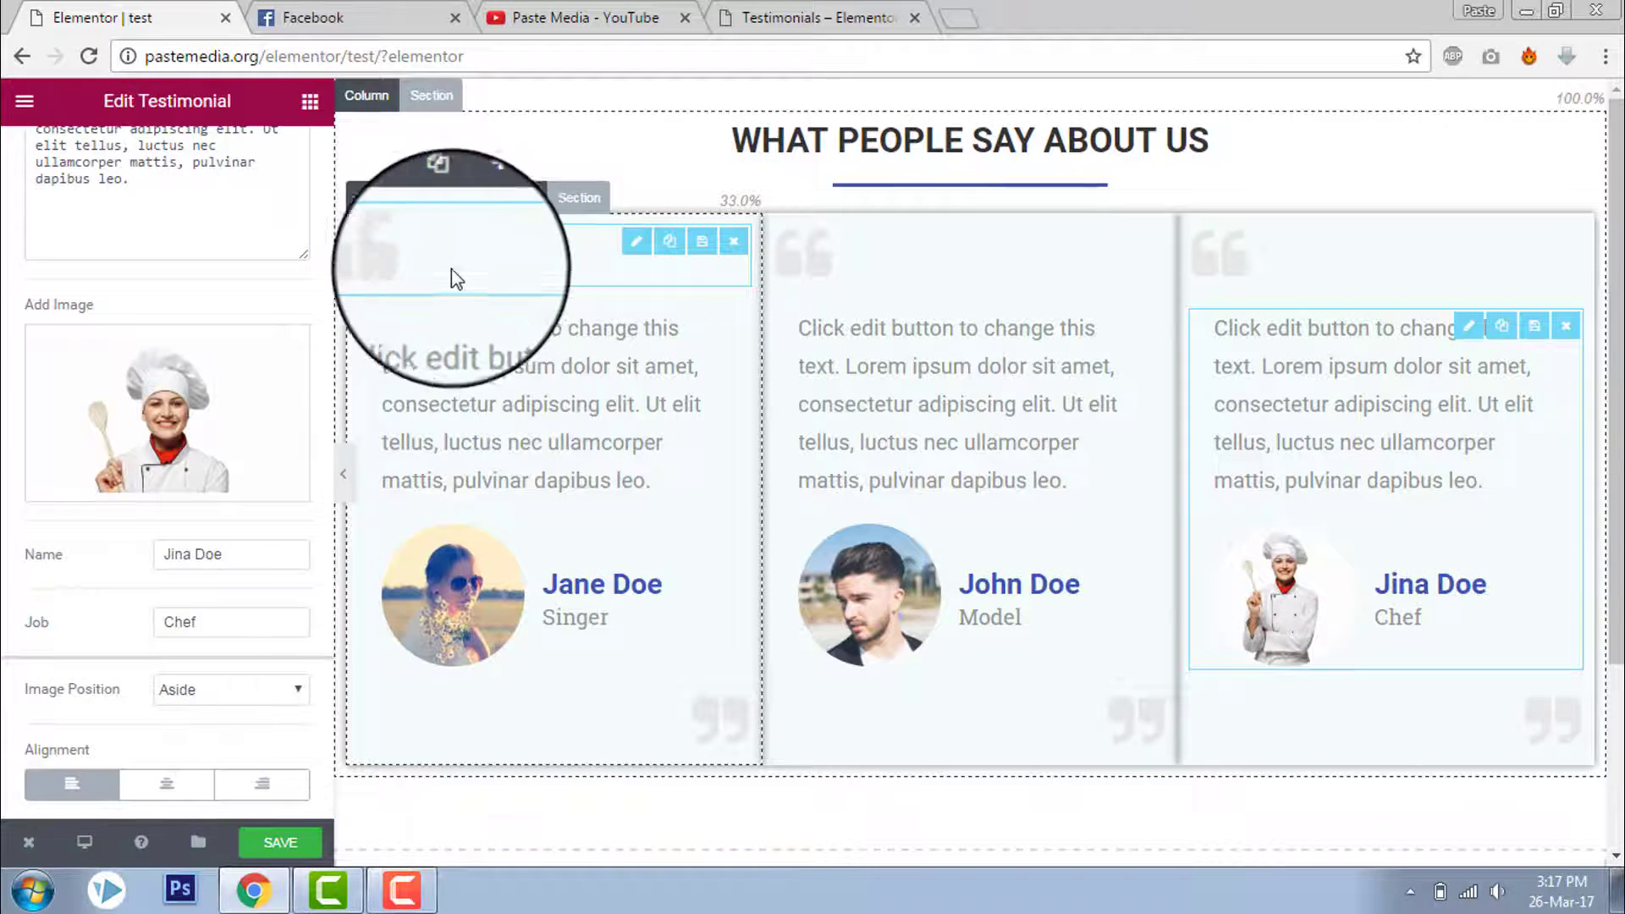
# Set the first testimonial column's right margin to 10 px, with the other sides at 0.
pyautogui.click(385, 197)
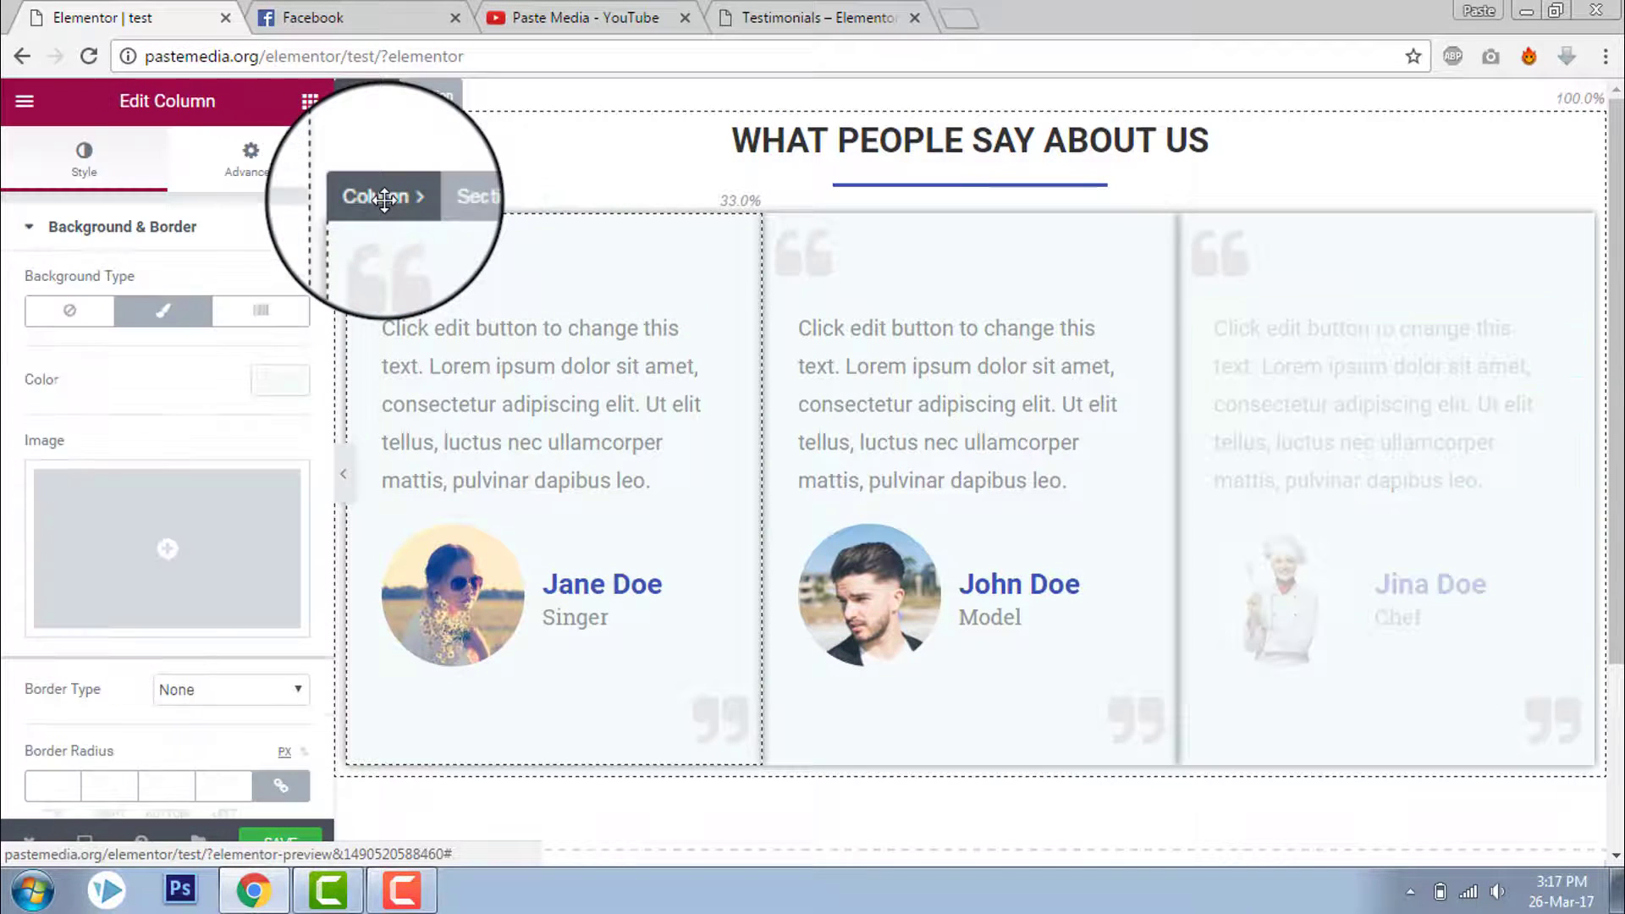
pyautogui.click(254, 169)
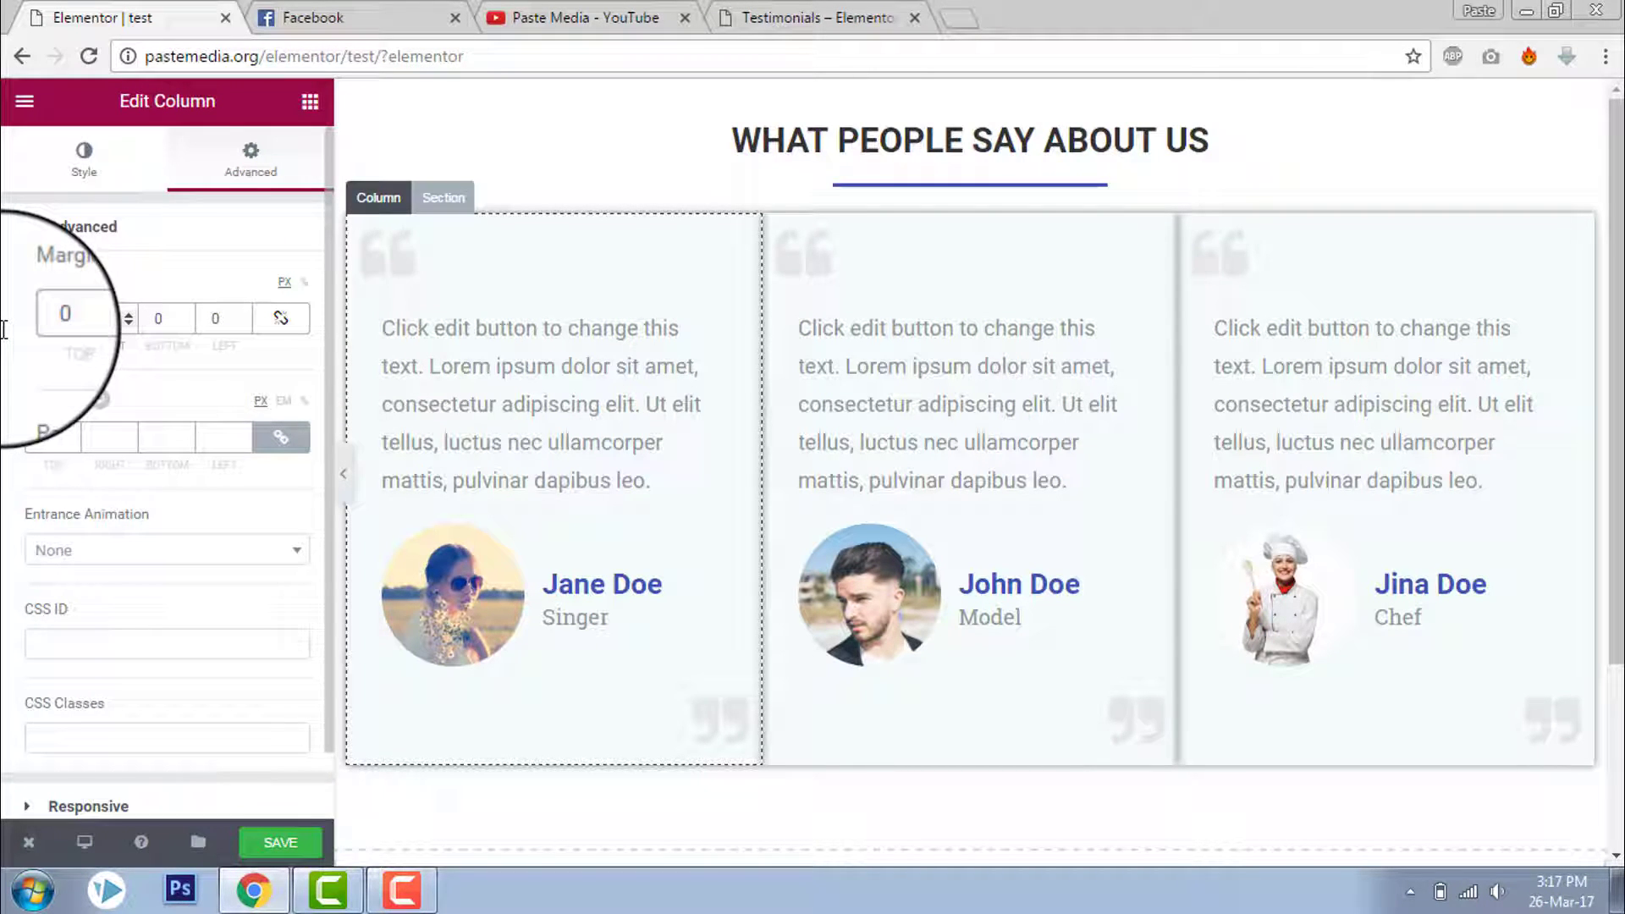
pyautogui.write('10')
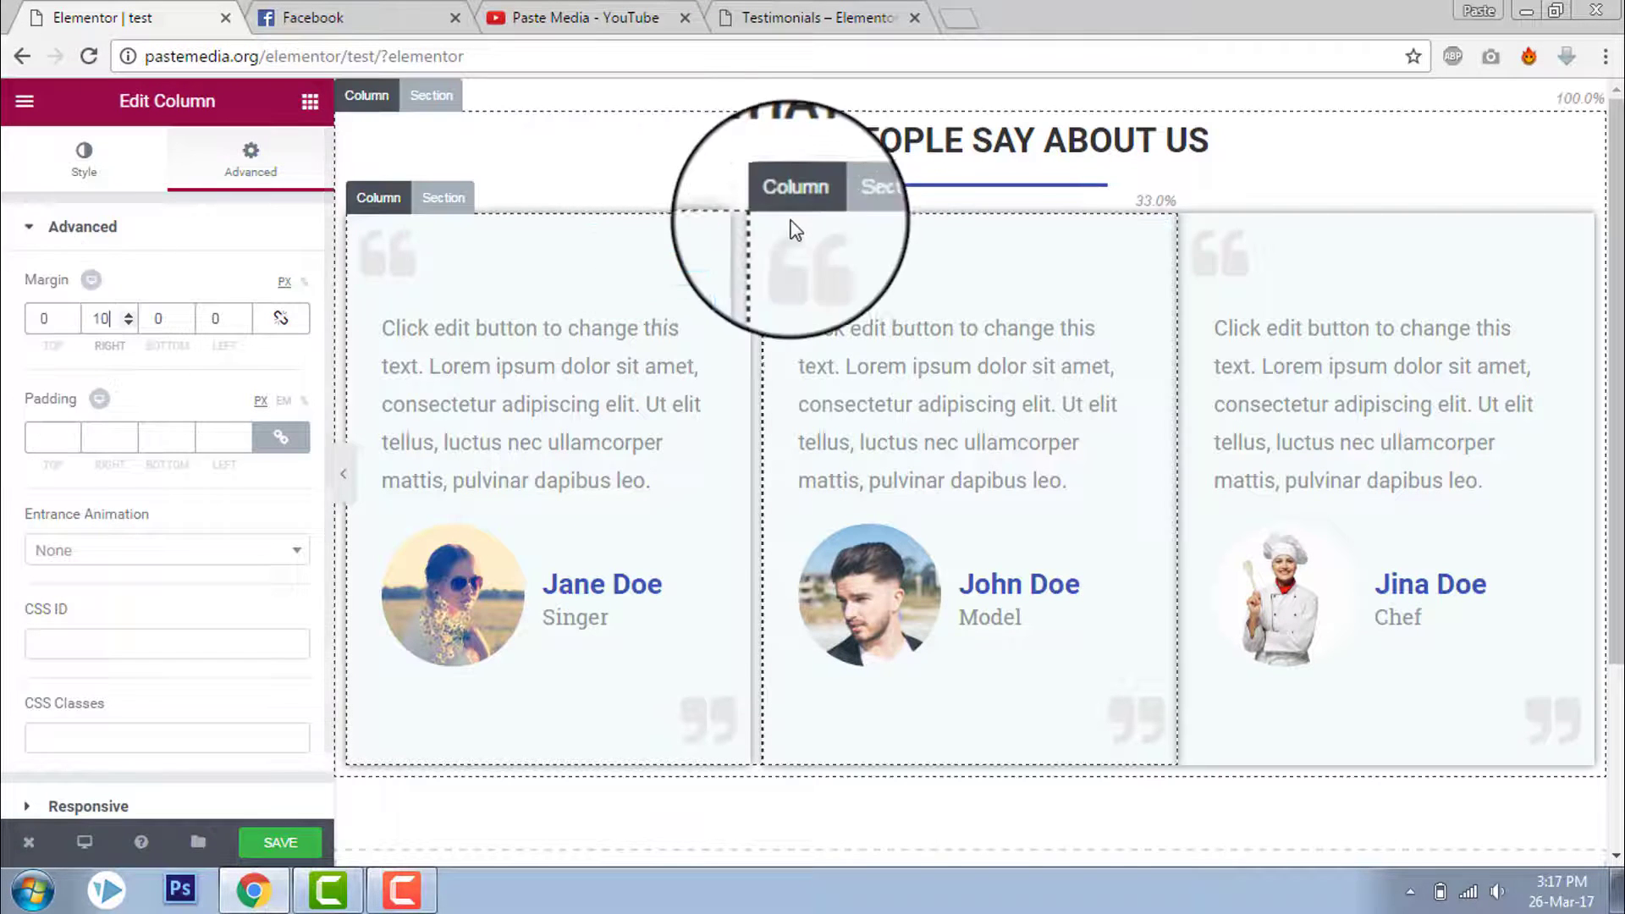
# Set the middle testimonial column's right and left margins to 5 px, with top and bottom at 0.
pyautogui.click(795, 199)
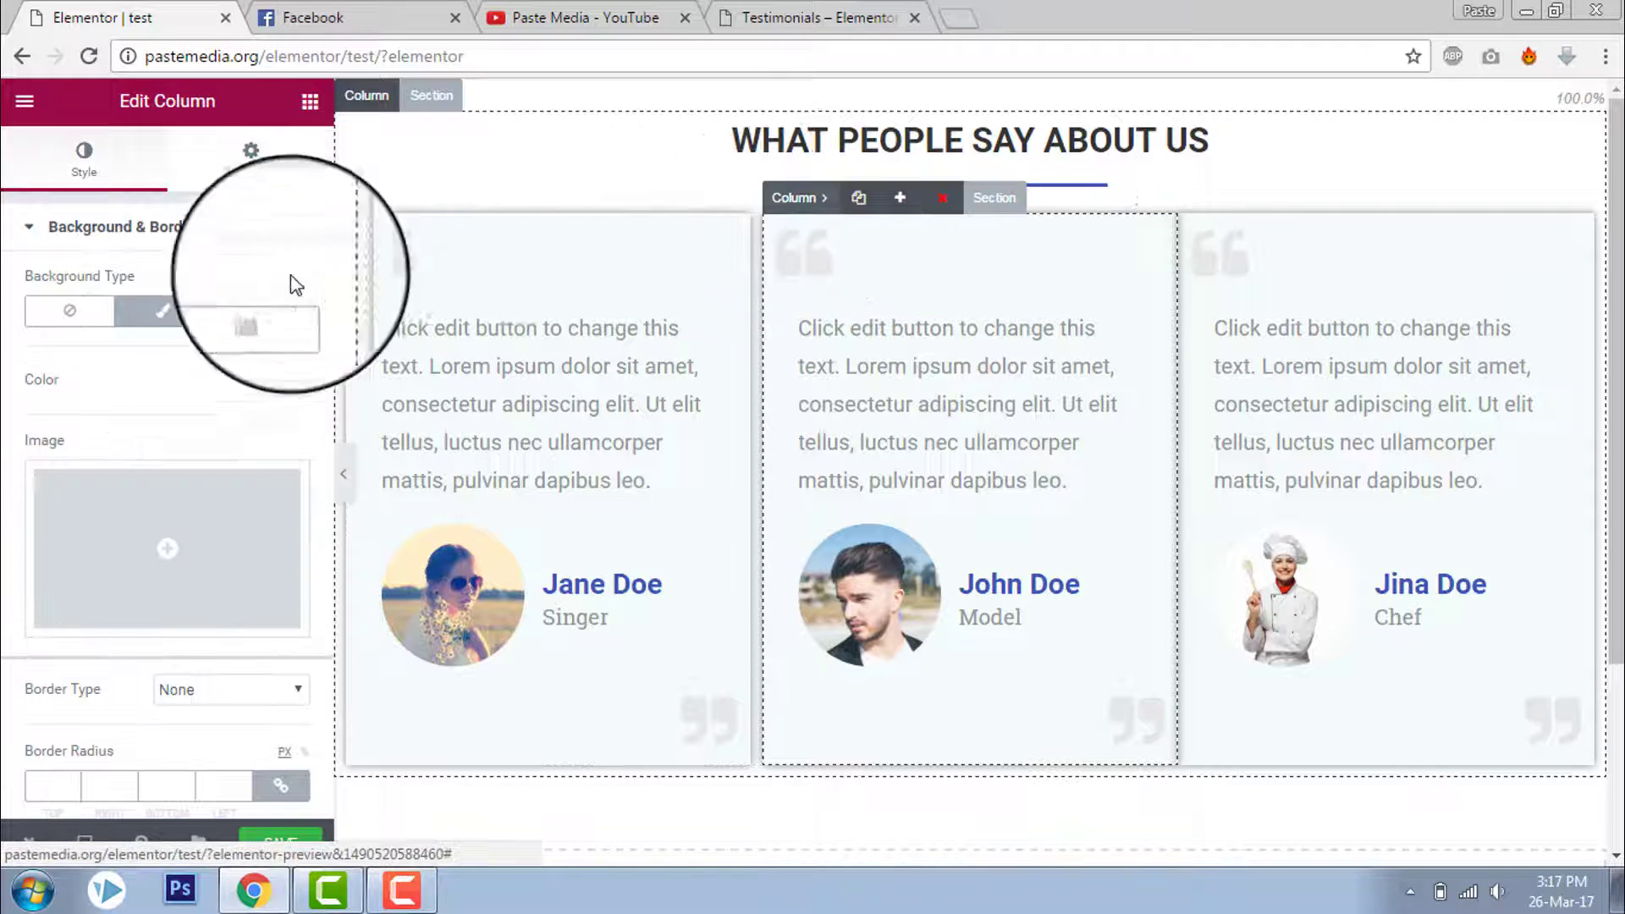
pyautogui.click(264, 157)
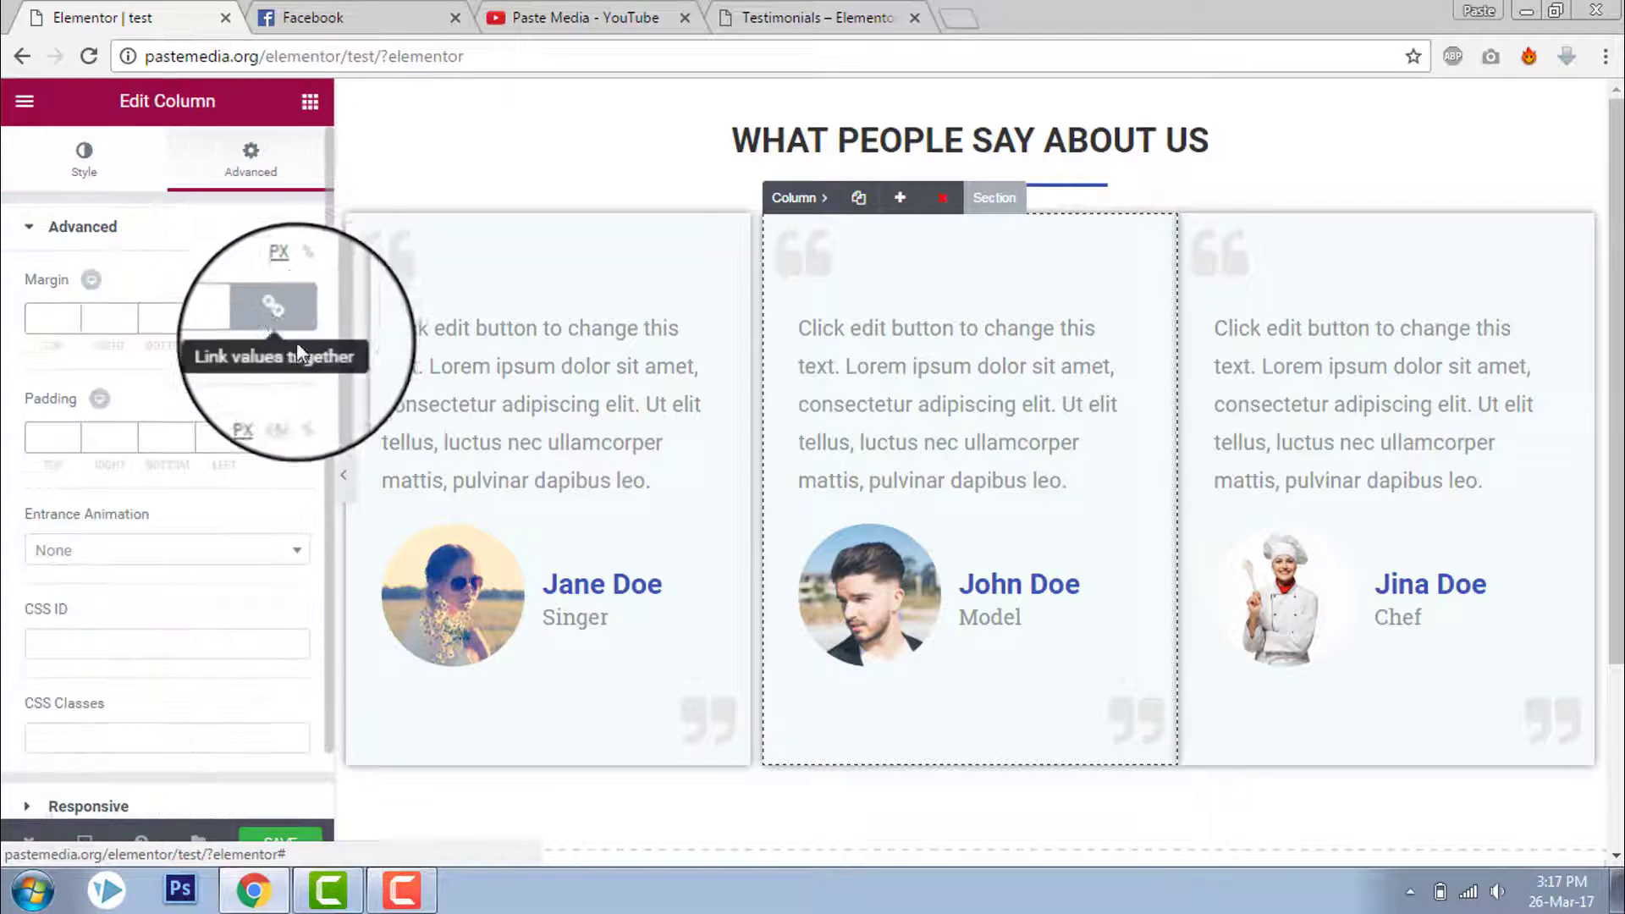
pyautogui.click(282, 320)
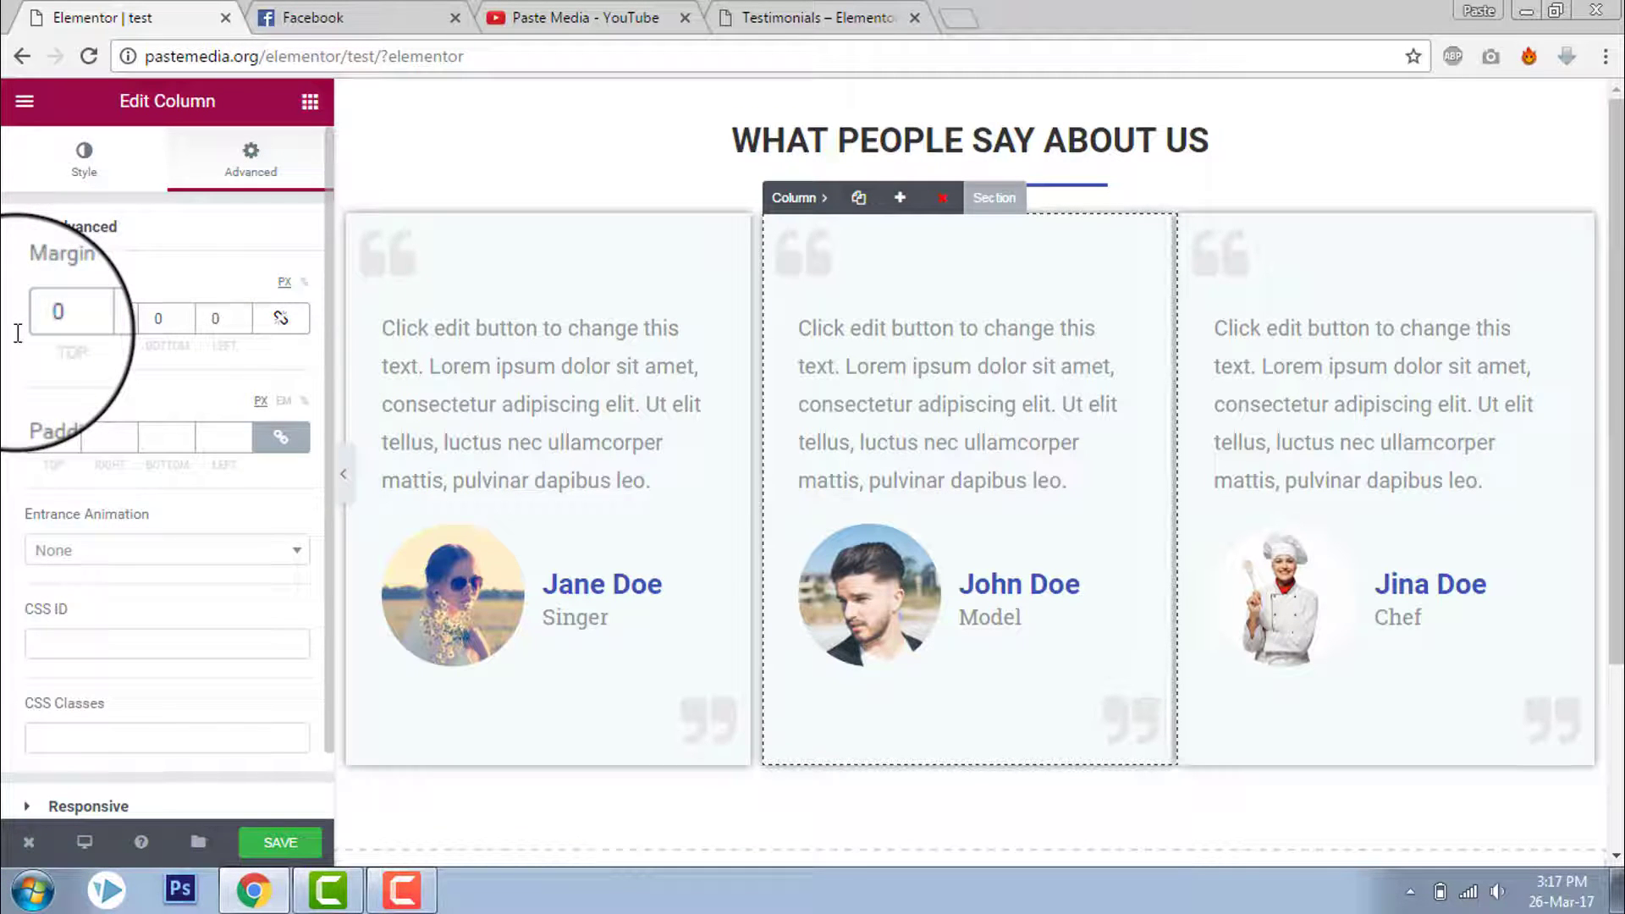
pyautogui.click(106, 318)
pyautogui.write('5')
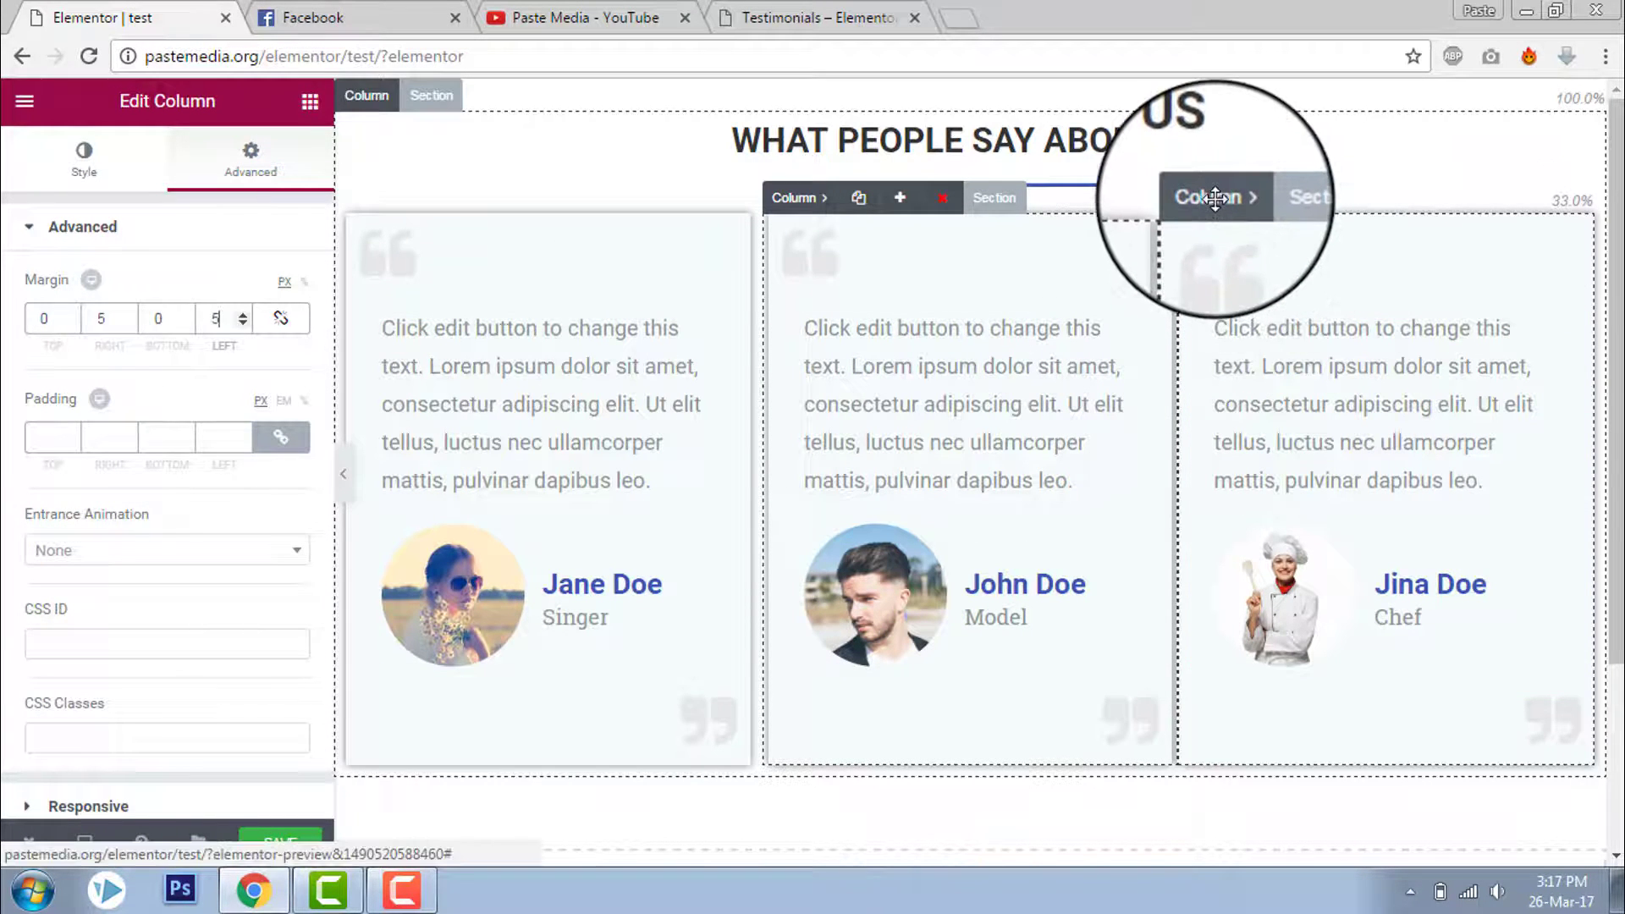
# Set the third testimonial column's left margin to 10 px, with the other sides at 0.
pyautogui.click(1215, 198)
pyautogui.click(262, 169)
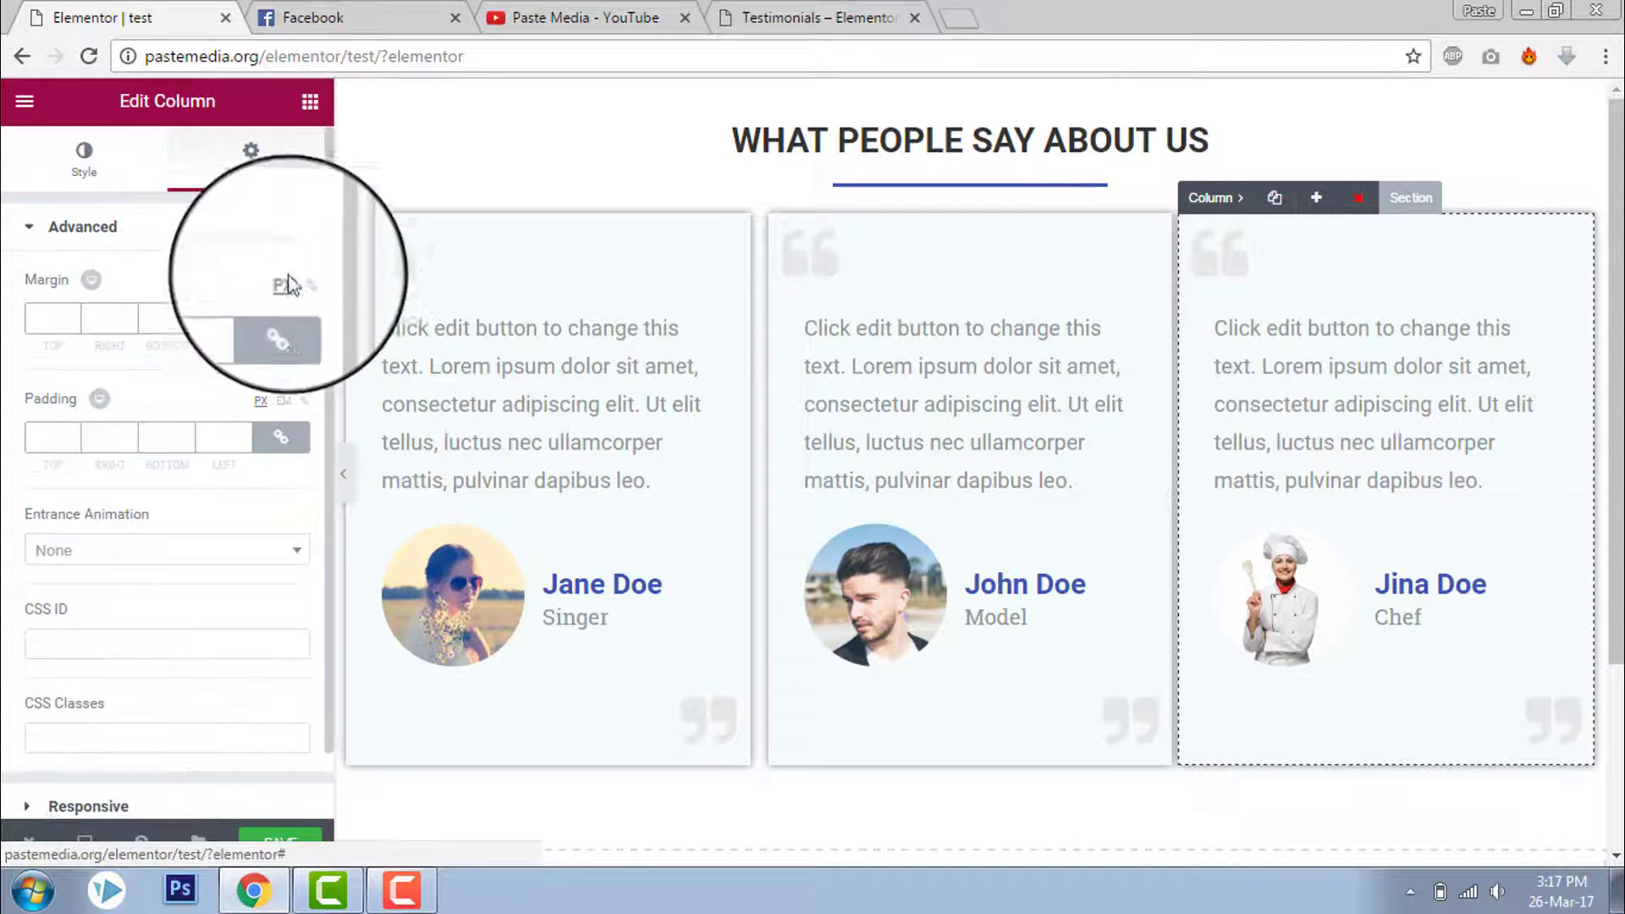
pyautogui.click(279, 319)
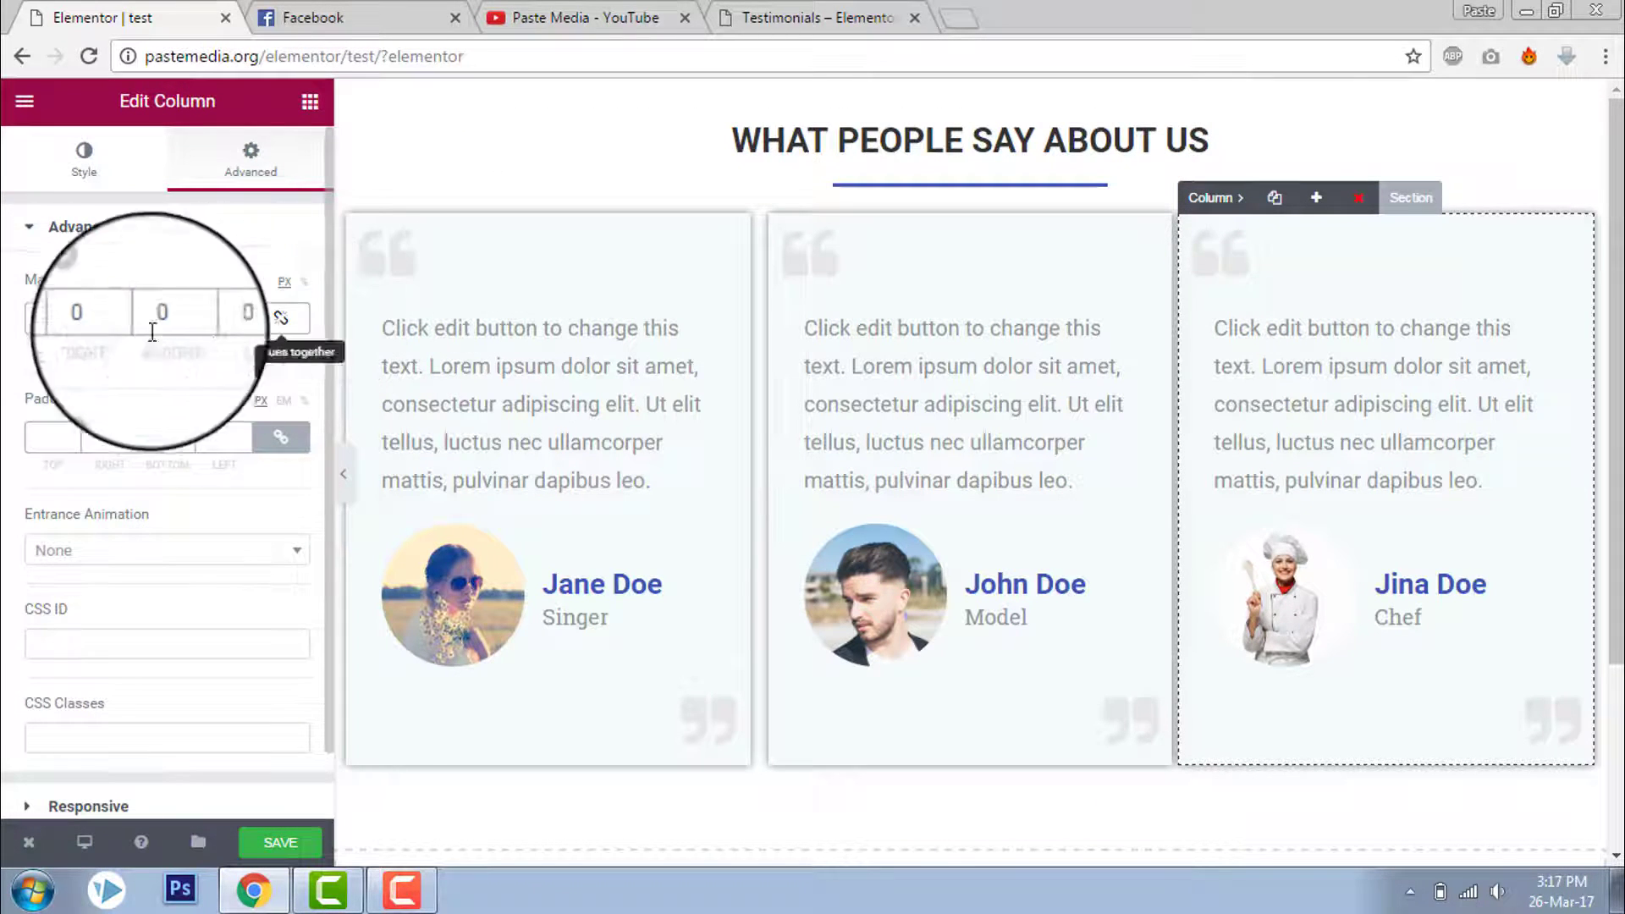
pyautogui.doubleClick(224, 319)
pyautogui.write('10')
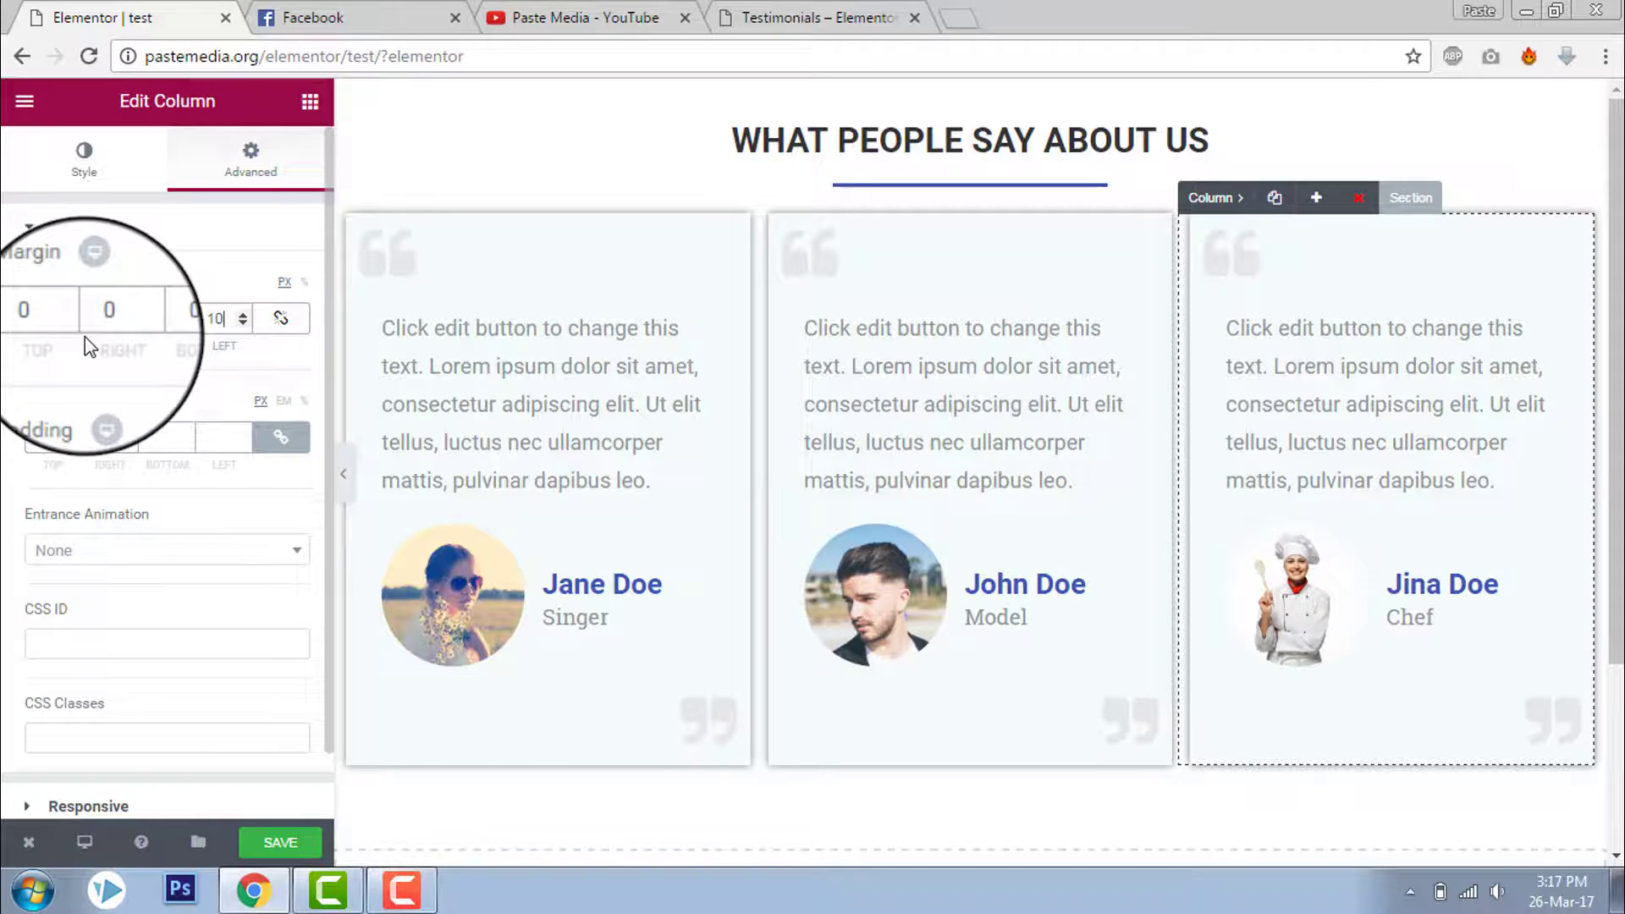
# Preview the spaced testimonial cards, and look at the entrance animation options for the third column without choosing one.
pyautogui.click(338, 472)
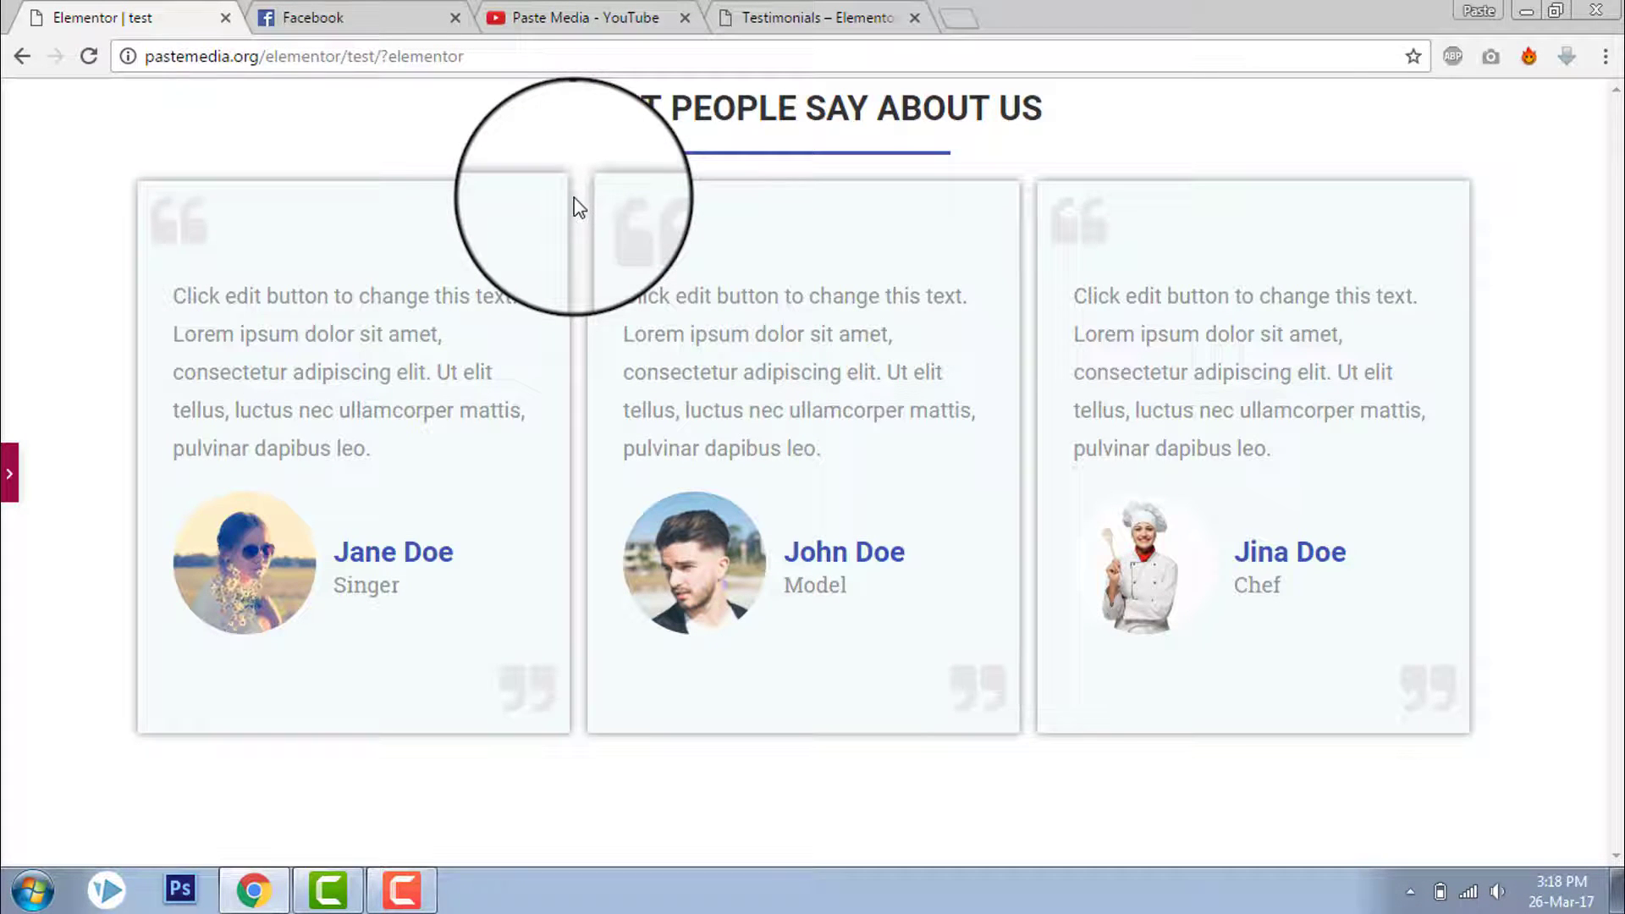
pyautogui.click(7, 491)
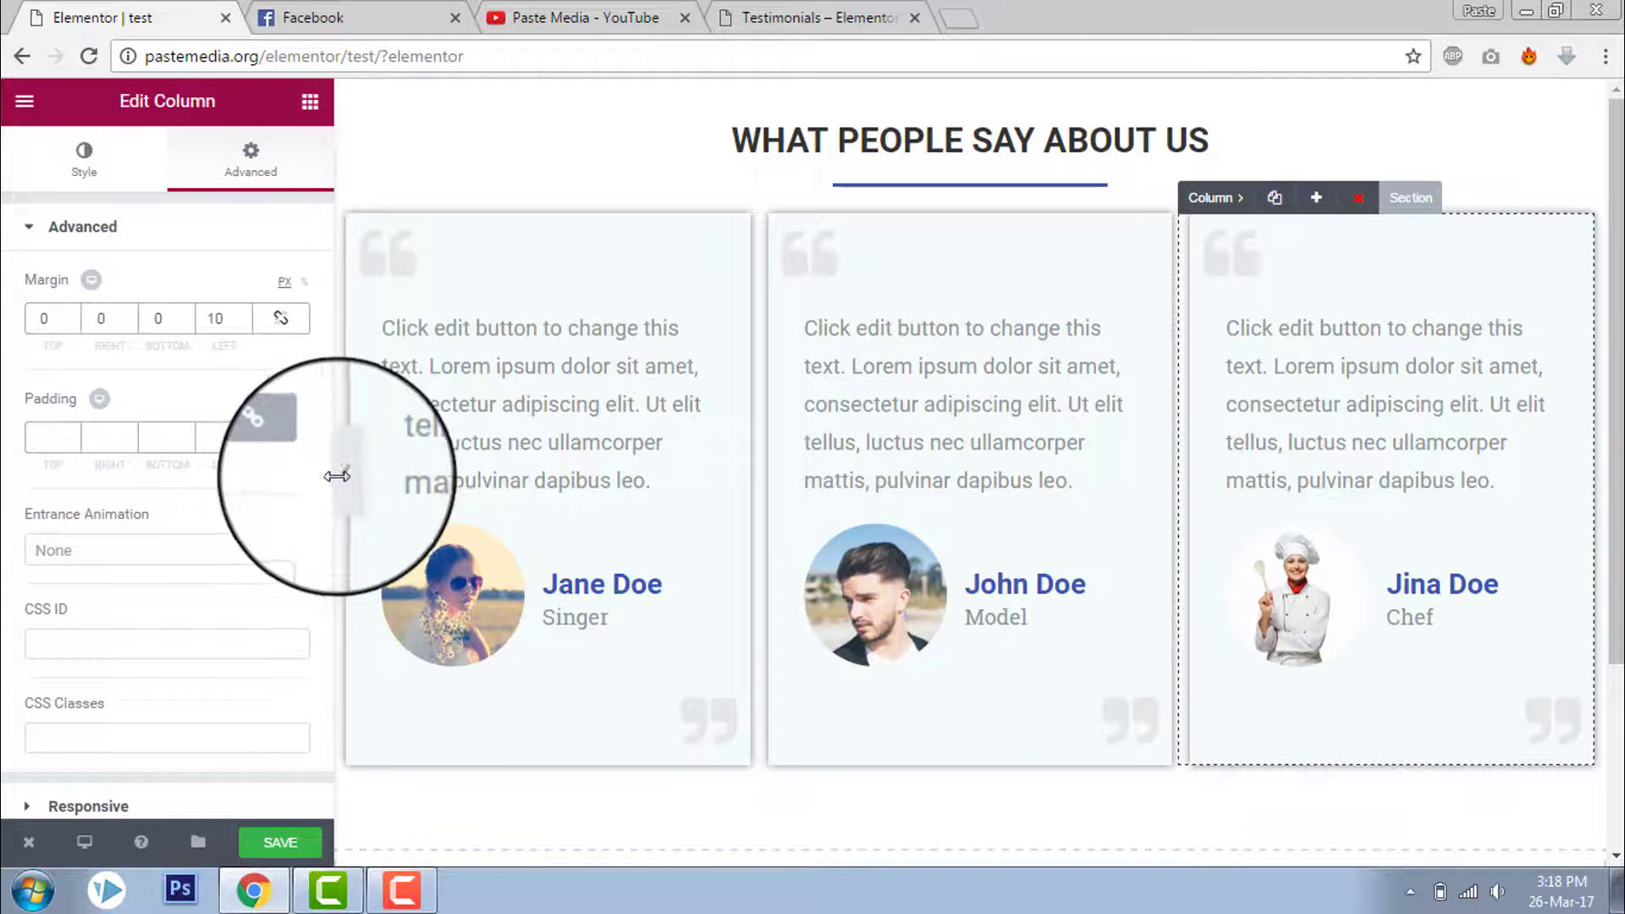
pyautogui.click(344, 479)
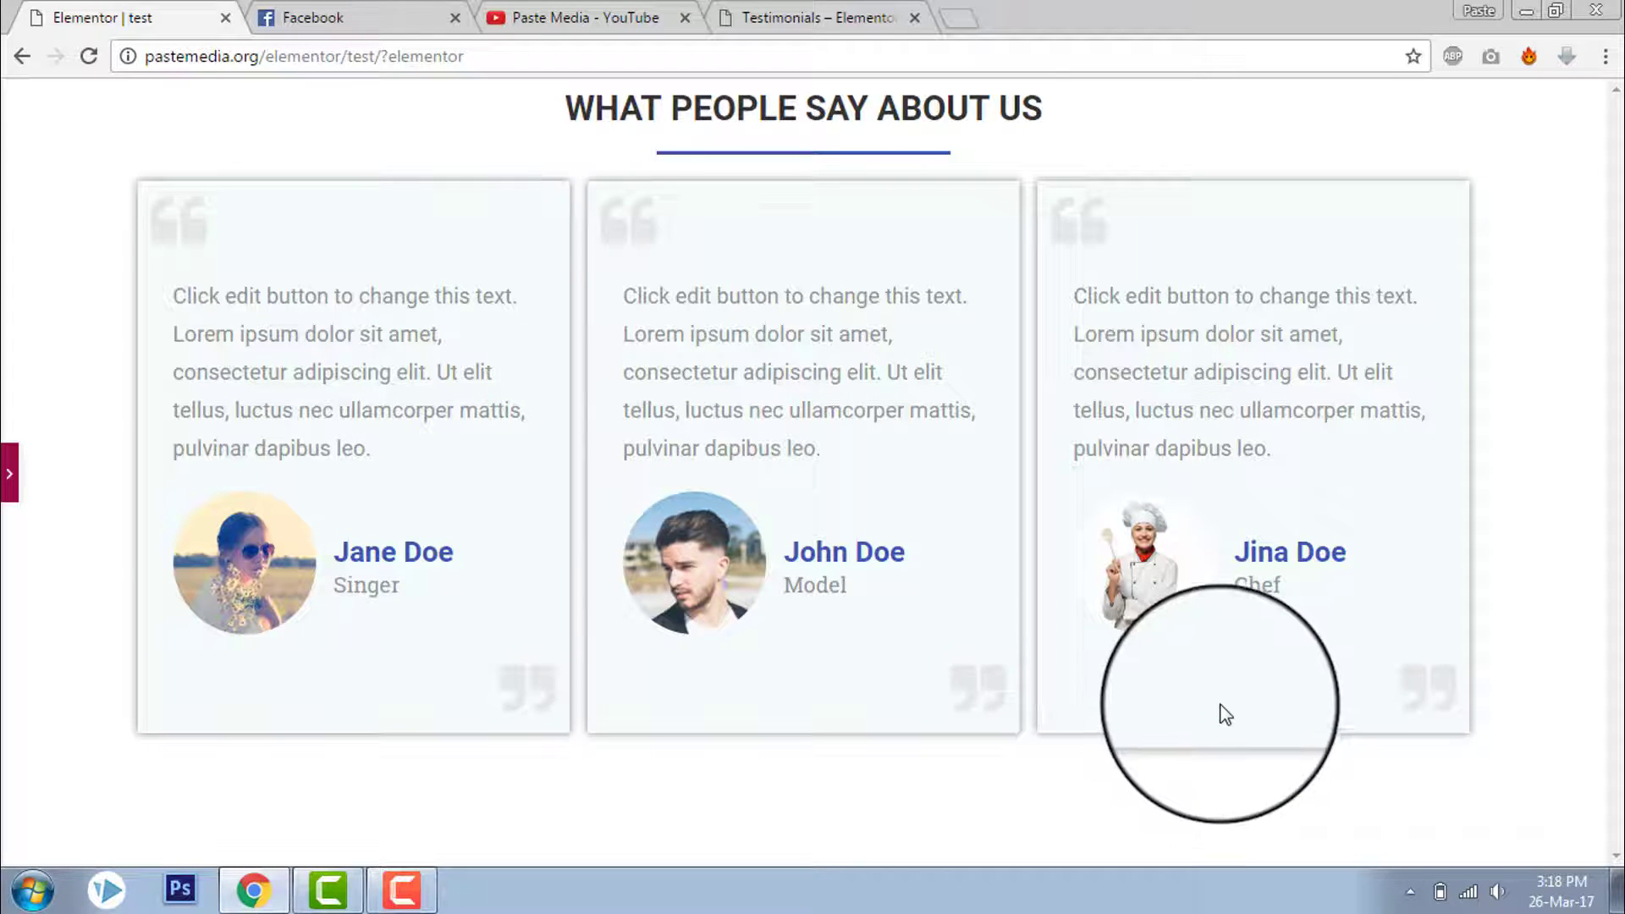
pyautogui.click(9, 473)
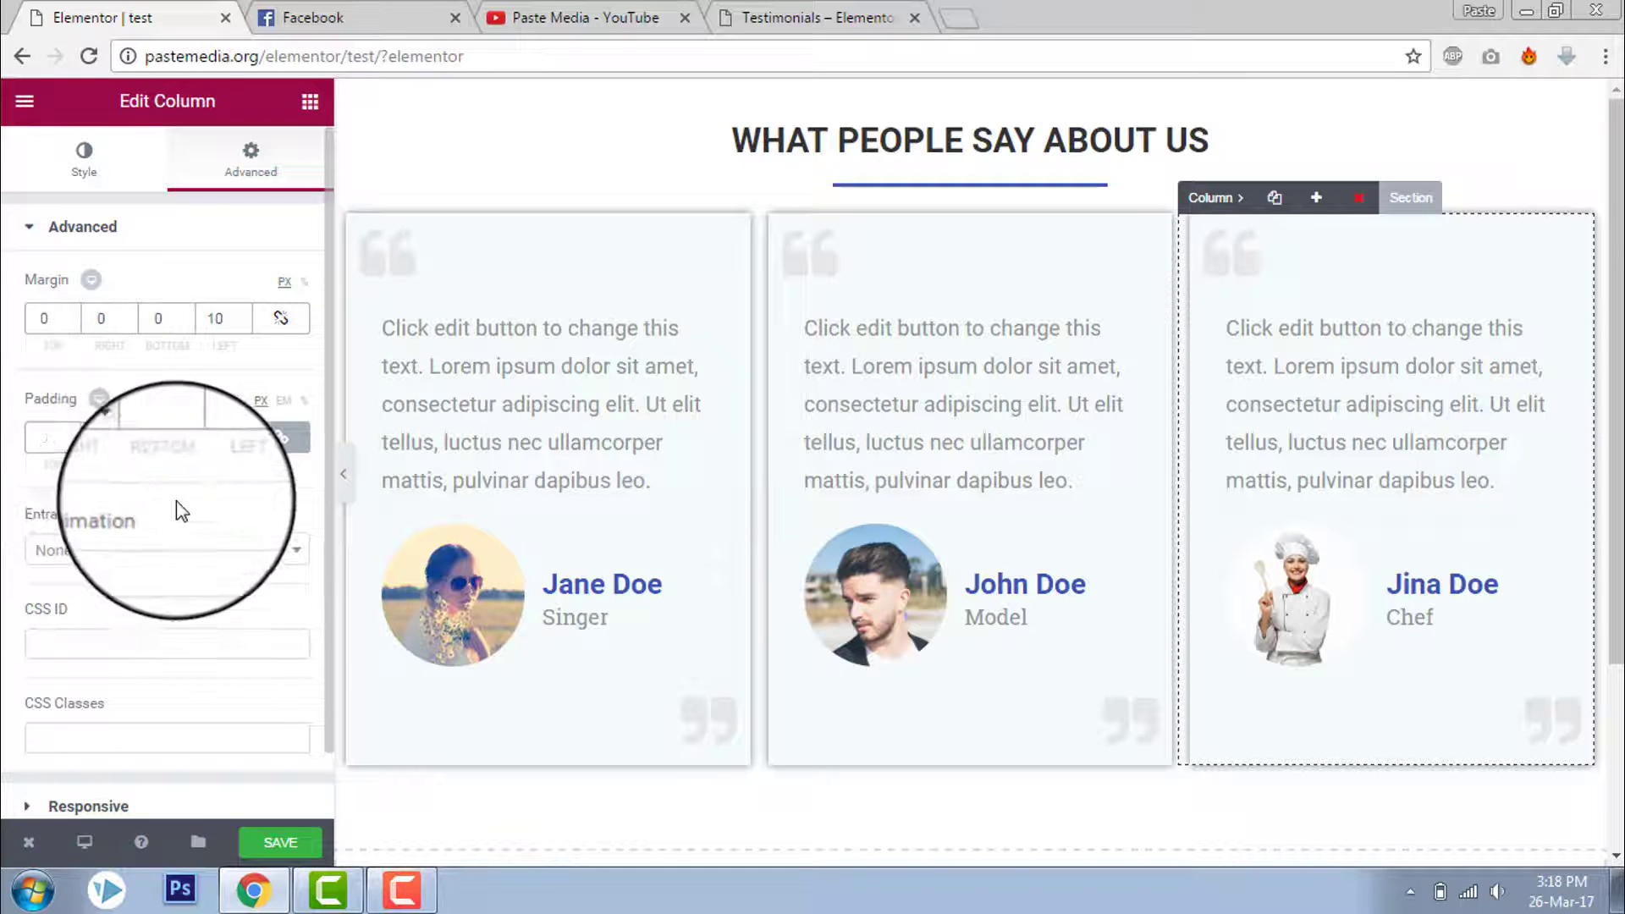
pyautogui.click(177, 546)
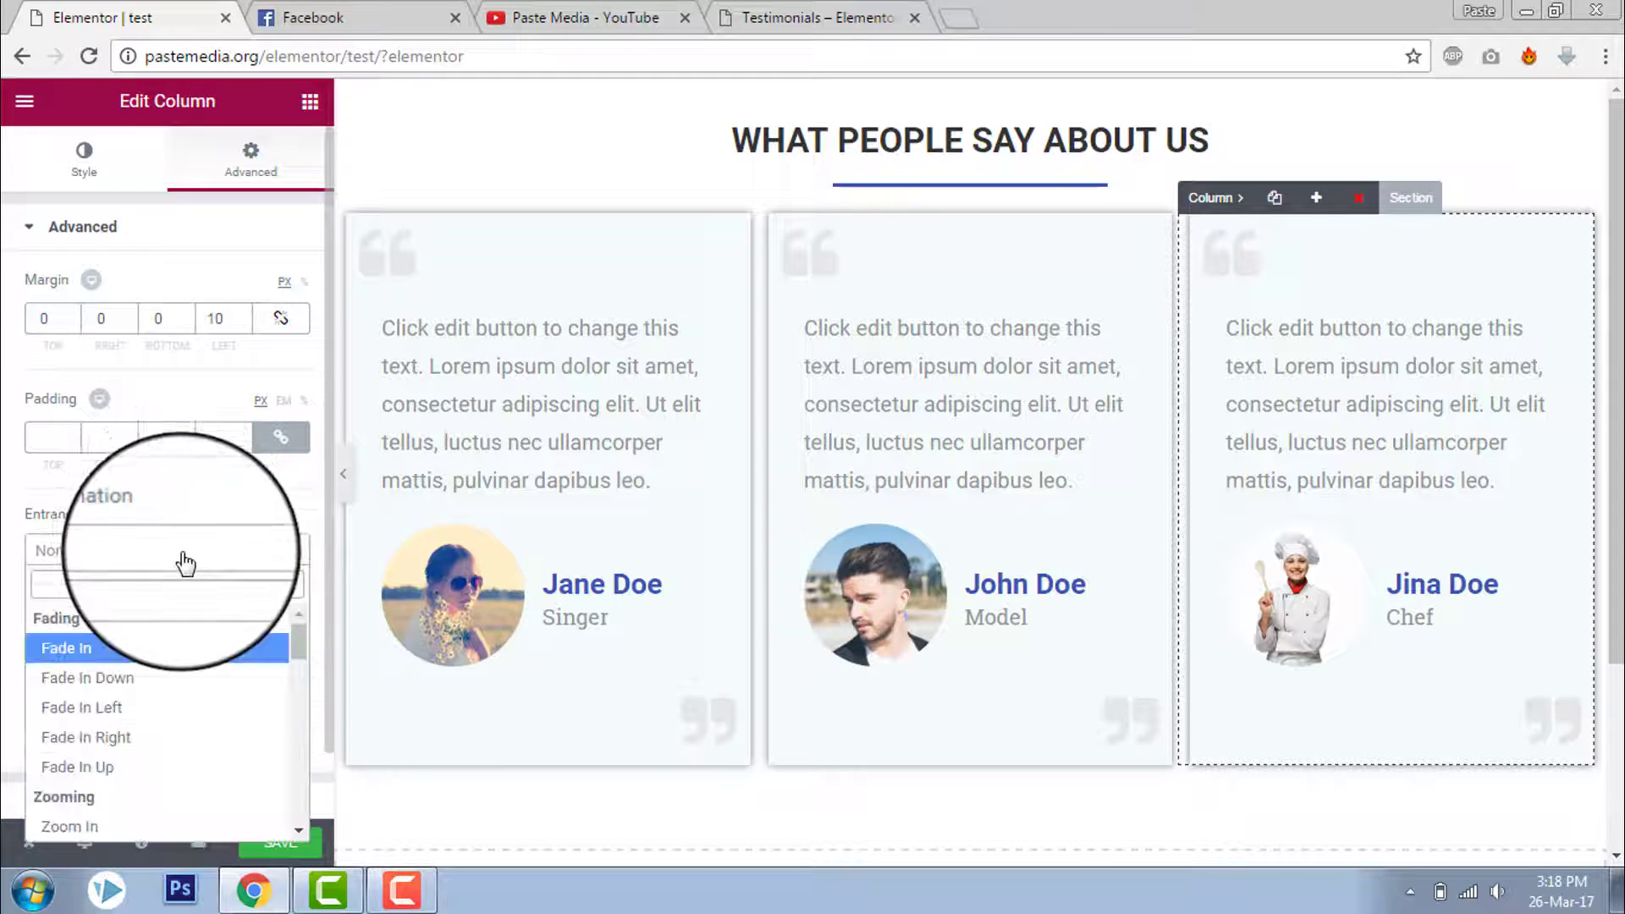
pyautogui.click(182, 553)
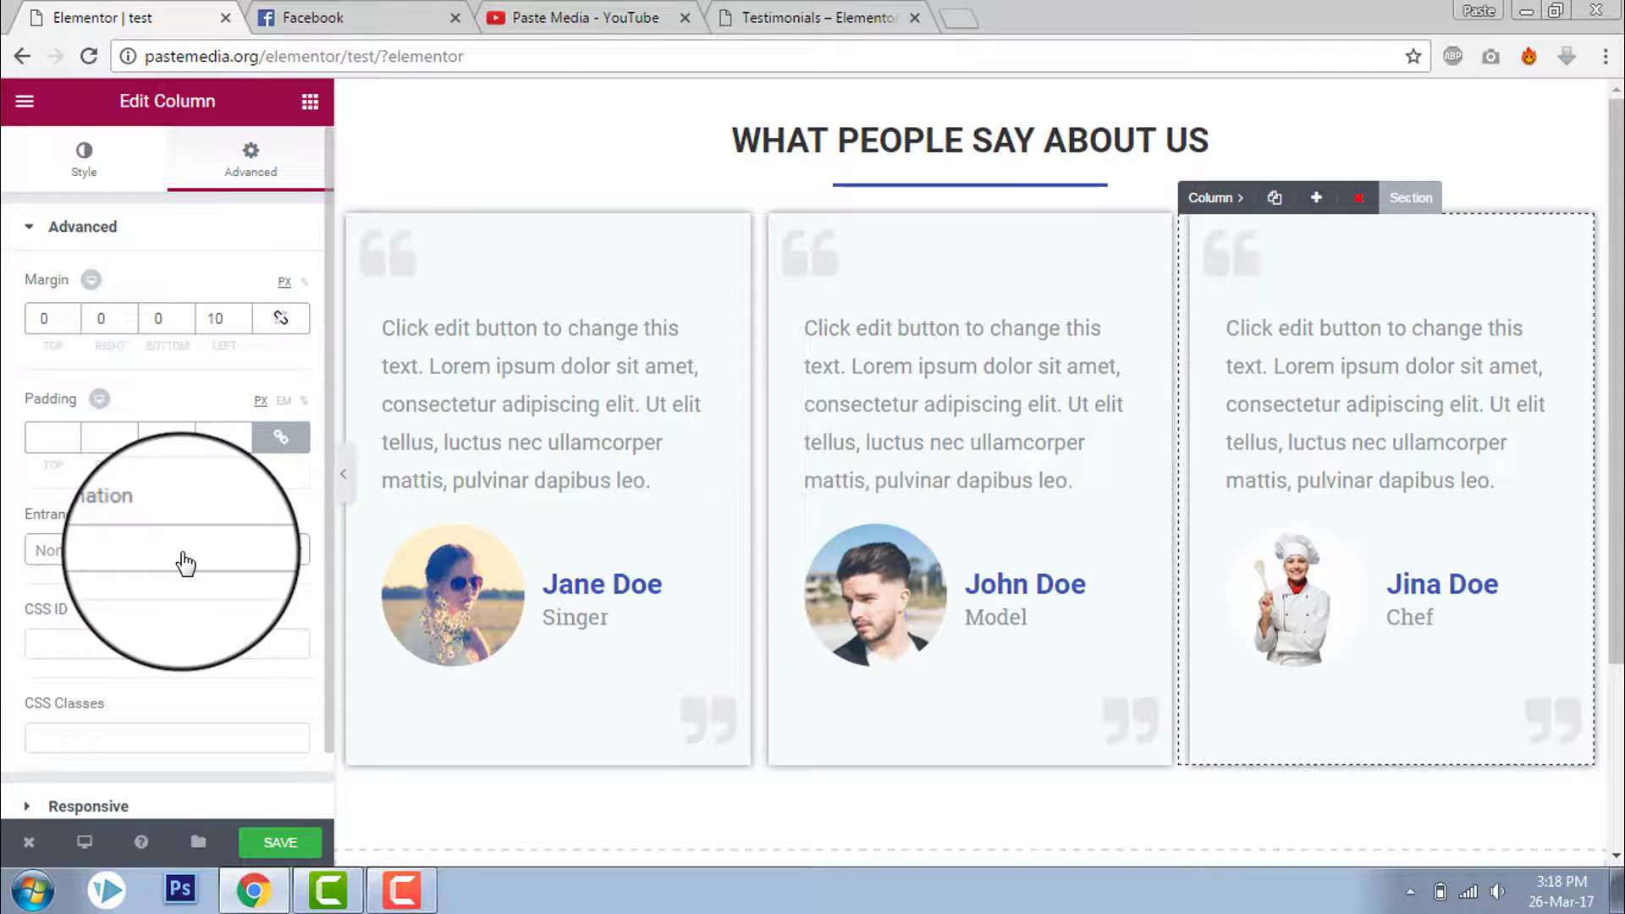
# Add a solid 1 px border on all sides of the chef's photo in the third testimonial, and preview the cards at full width.
pyautogui.click(350, 482)
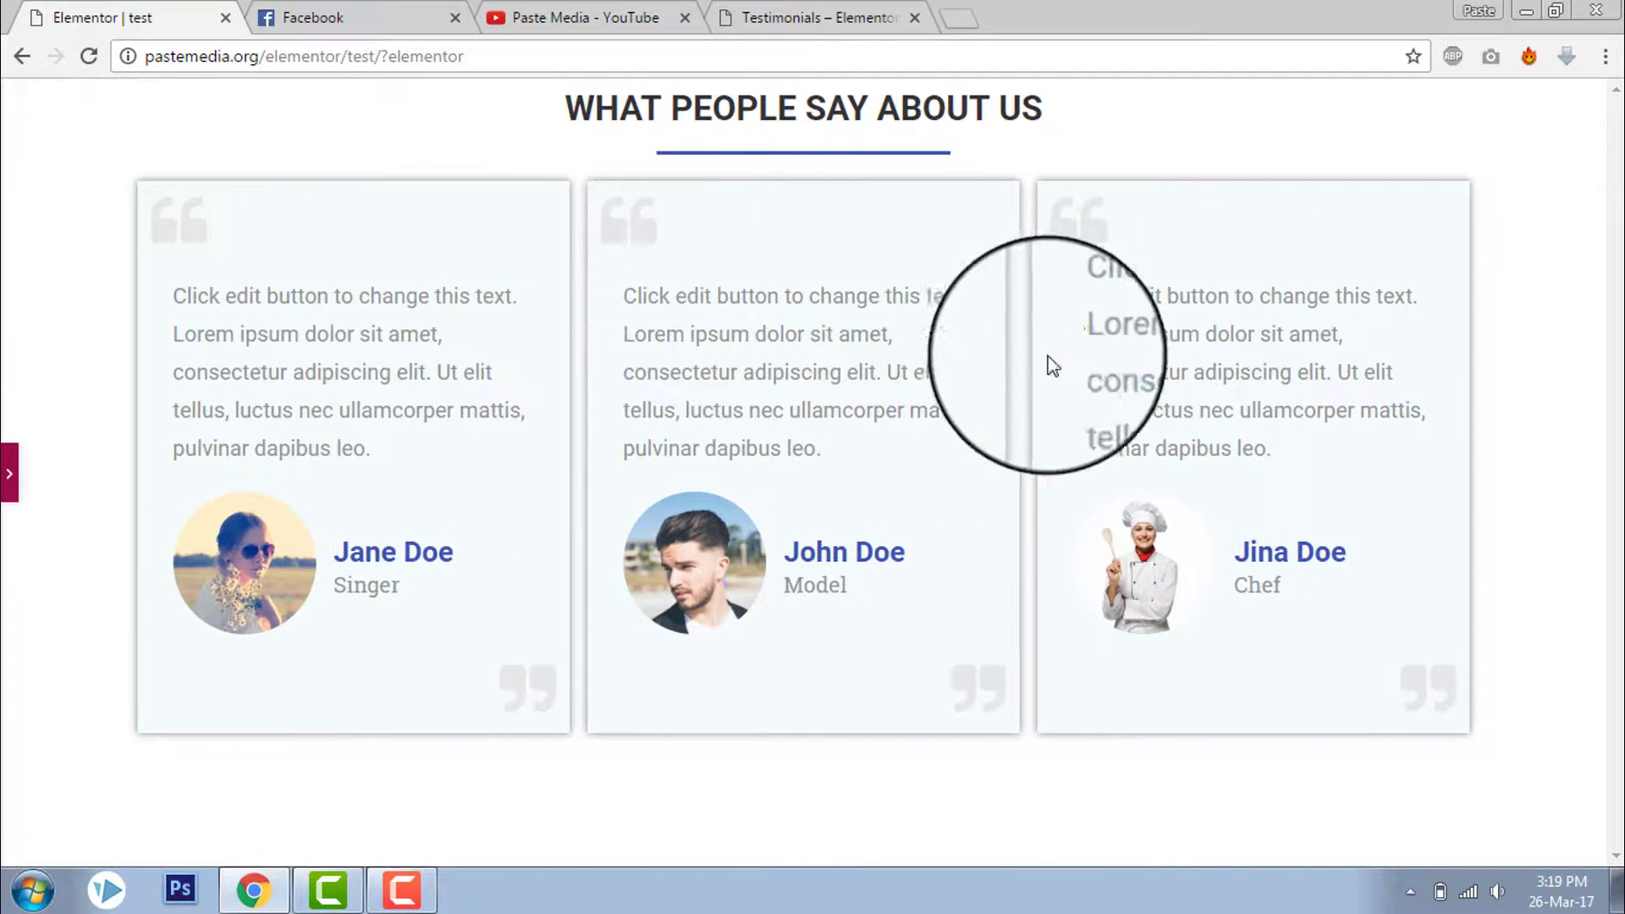
pyautogui.click(9, 472)
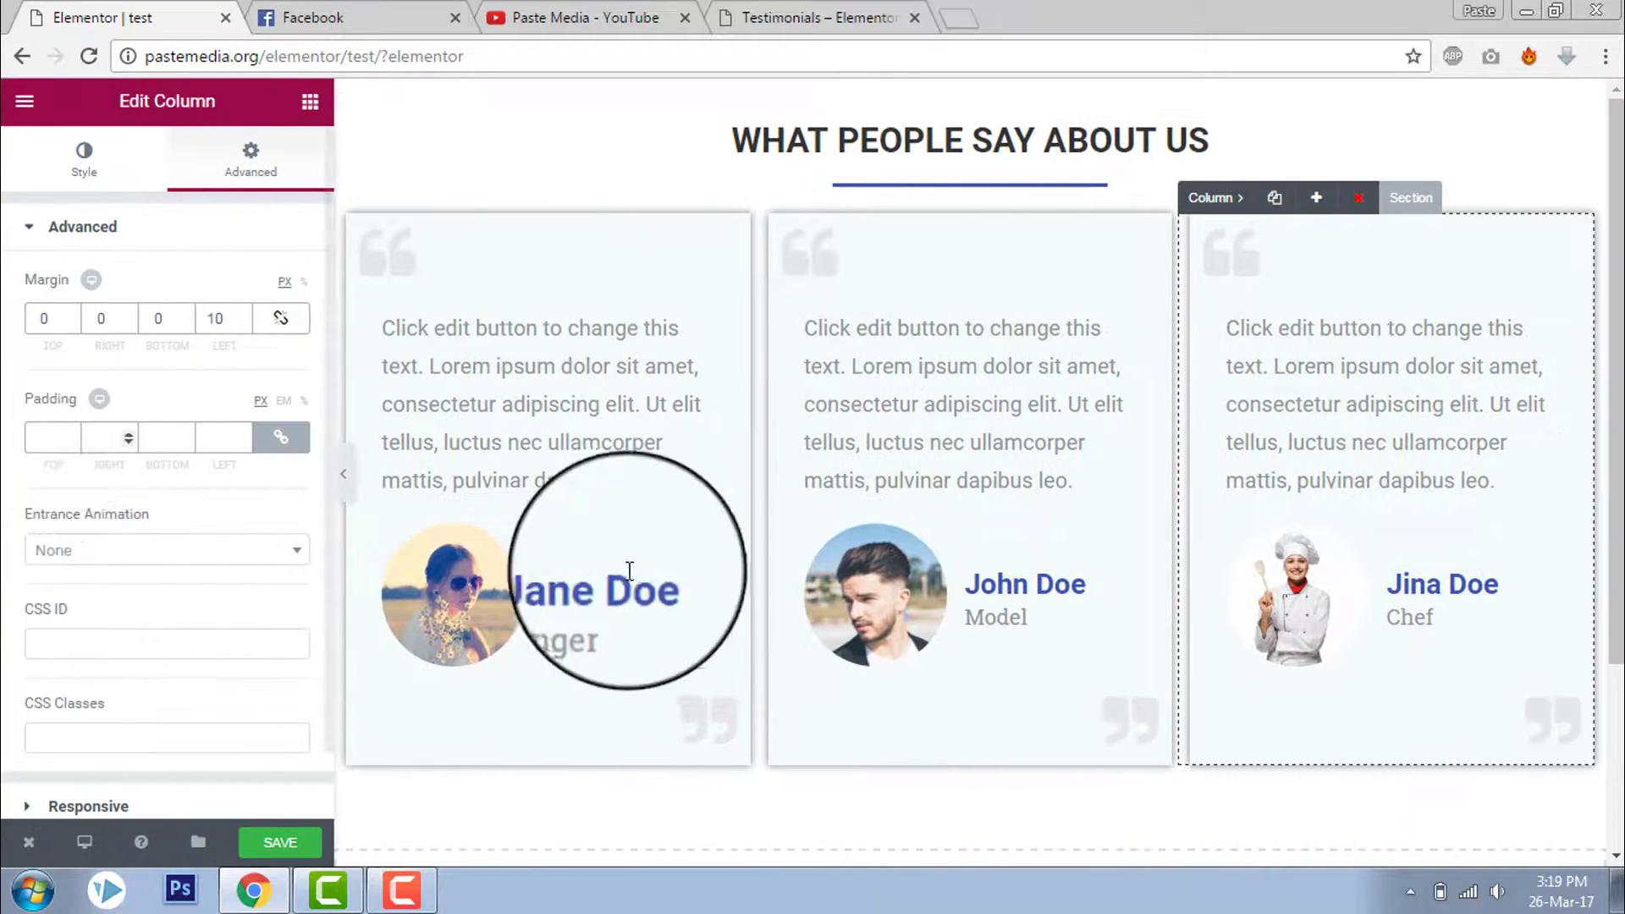
pyautogui.click(1282, 611)
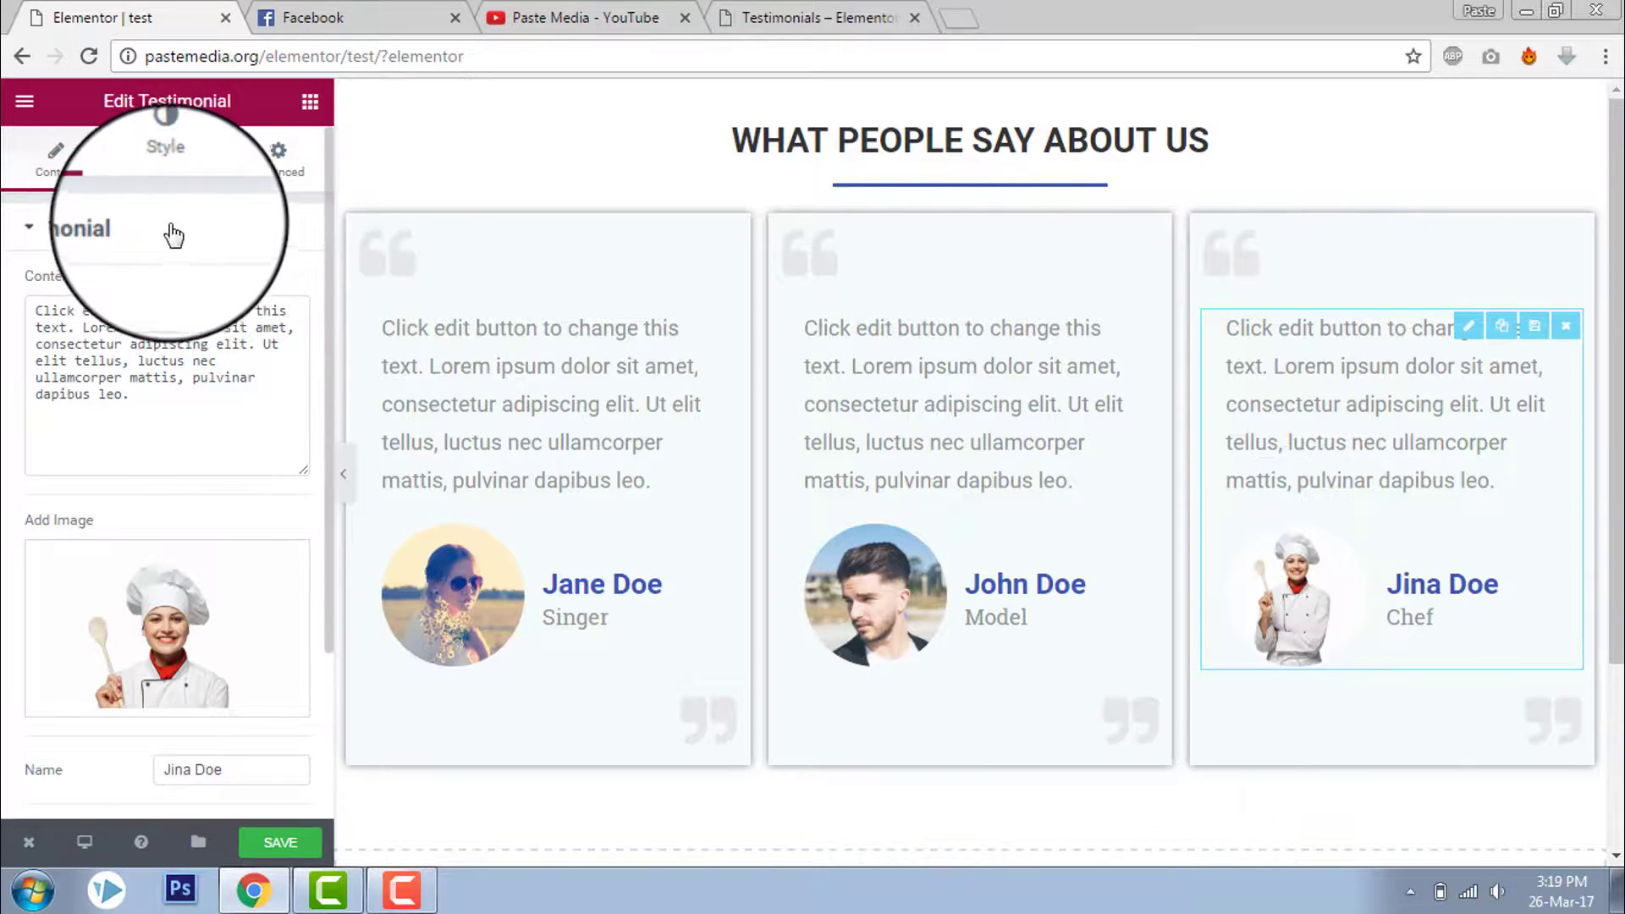
pyautogui.click(166, 176)
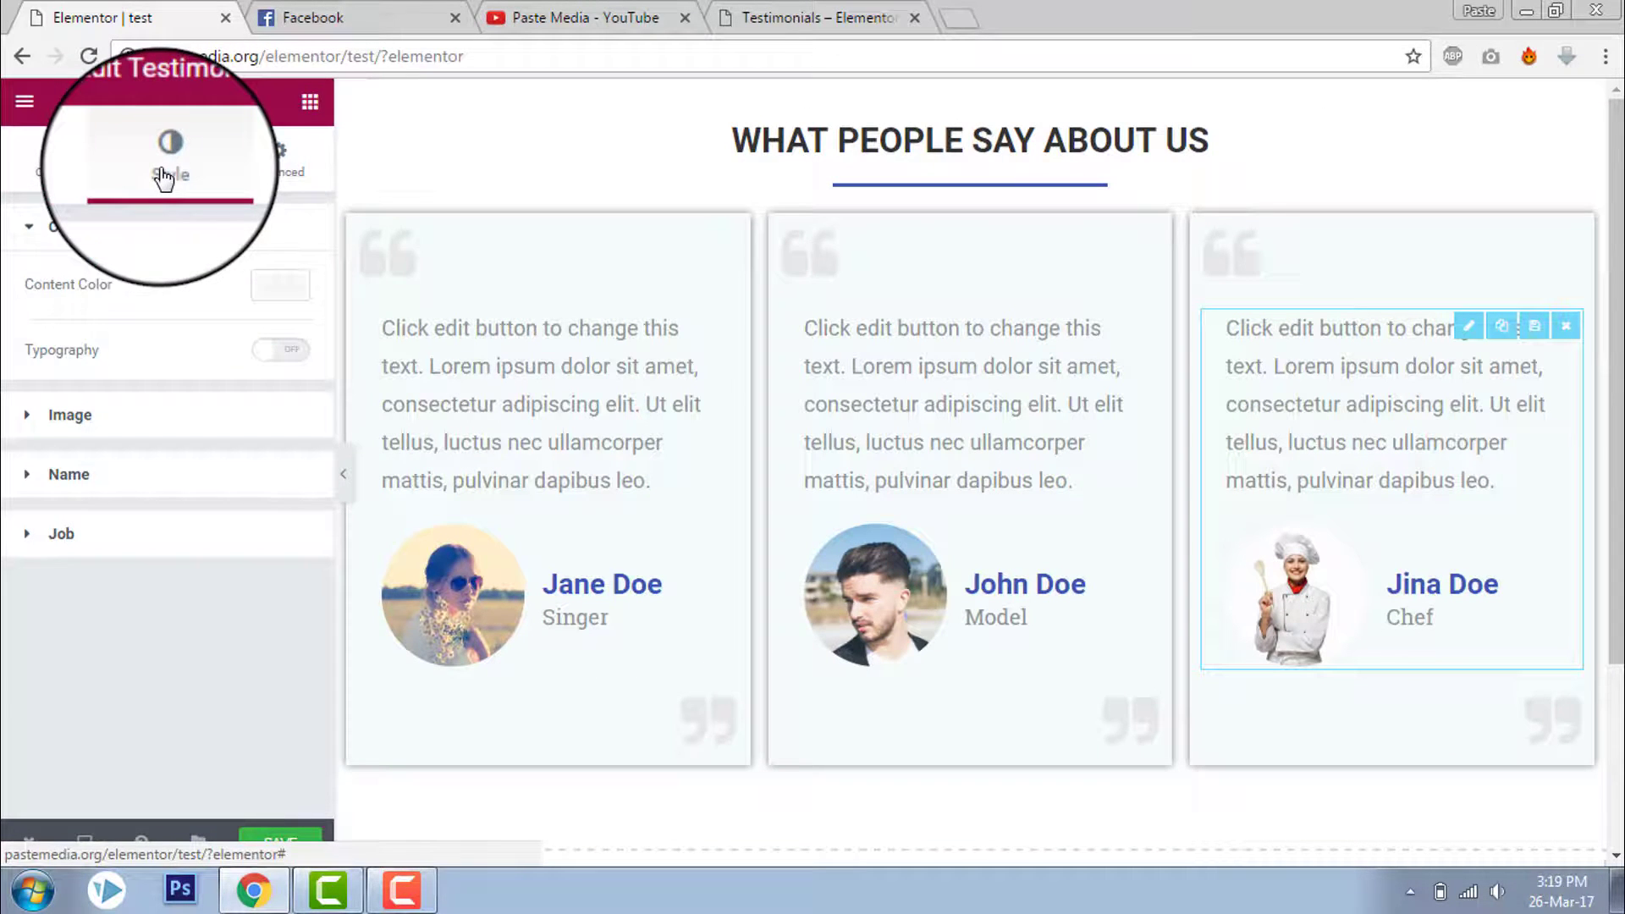
pyautogui.click(200, 423)
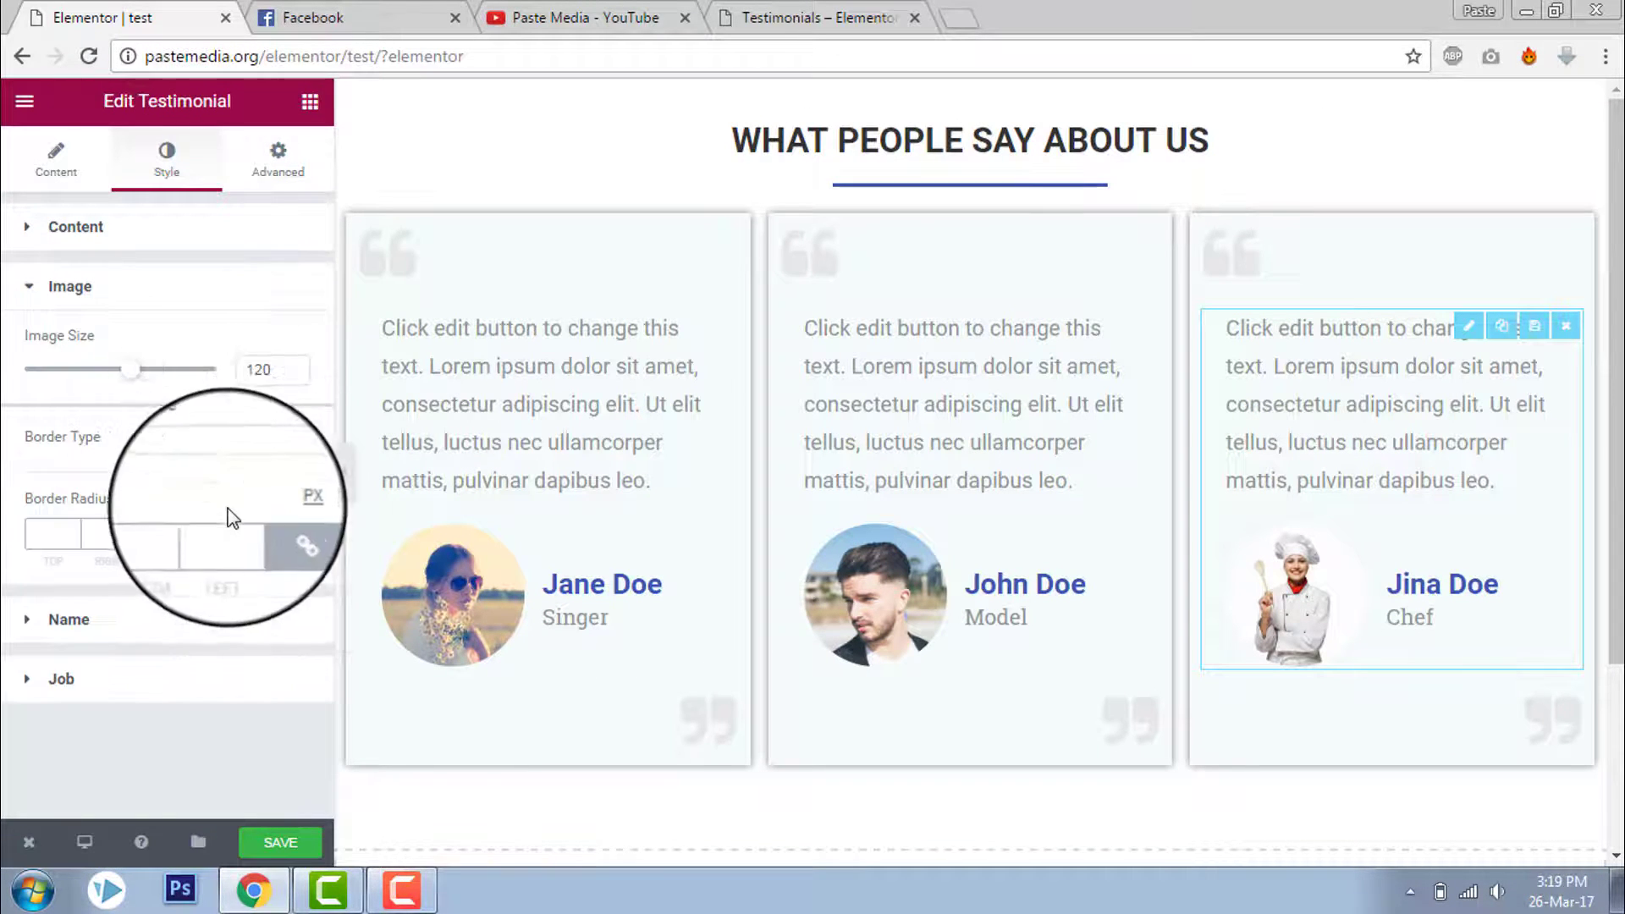
pyautogui.click(205, 442)
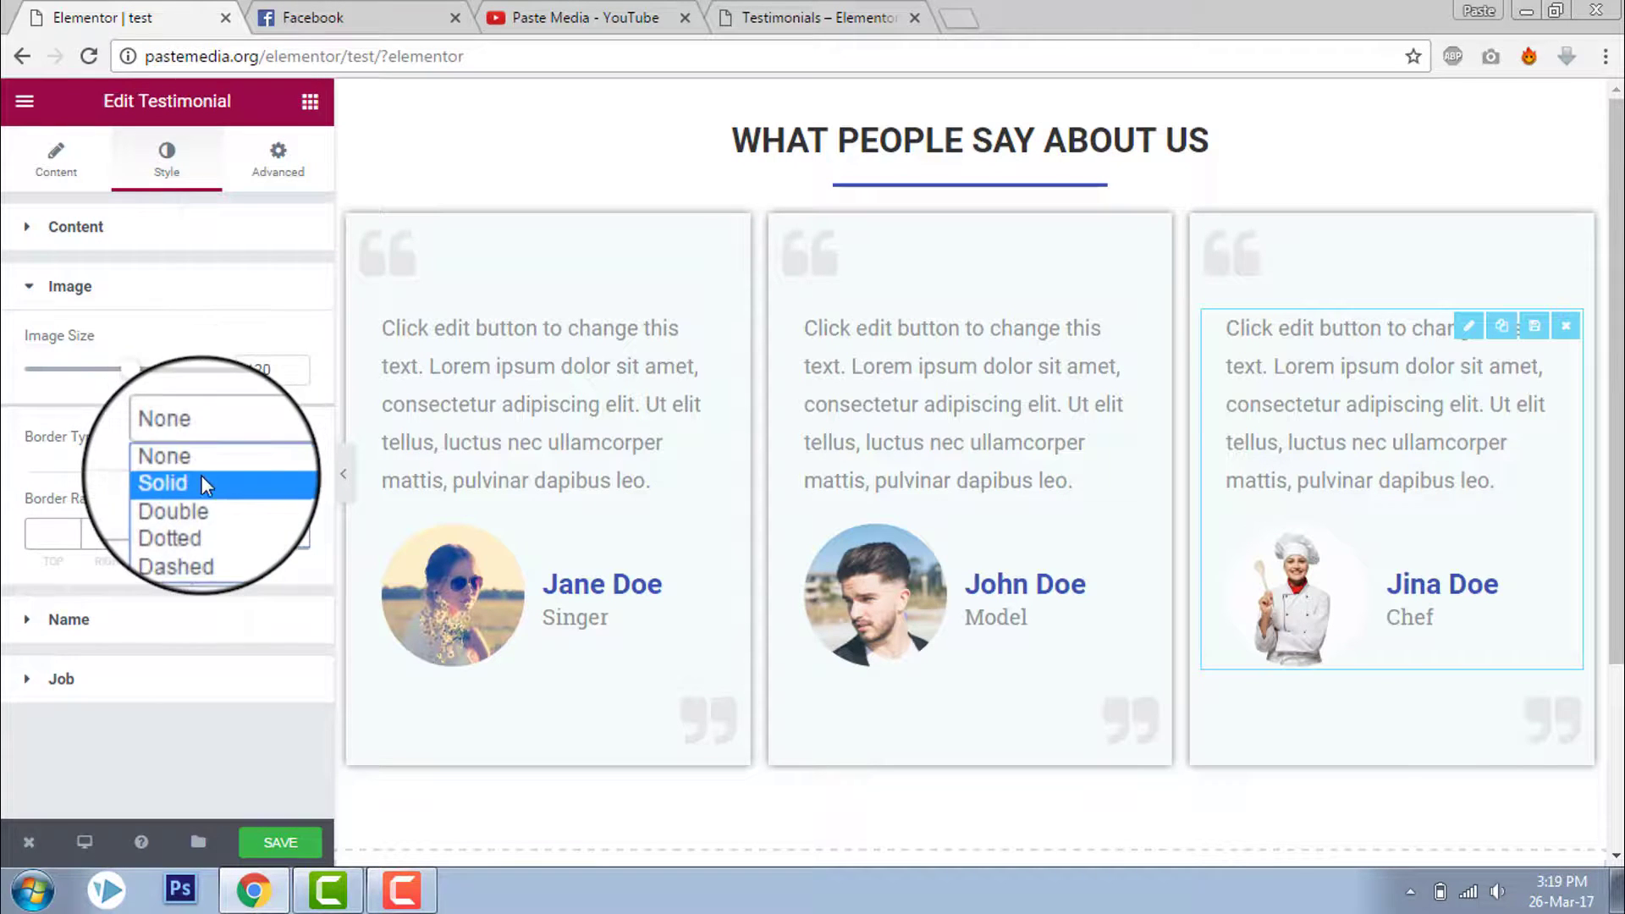
pyautogui.click(202, 479)
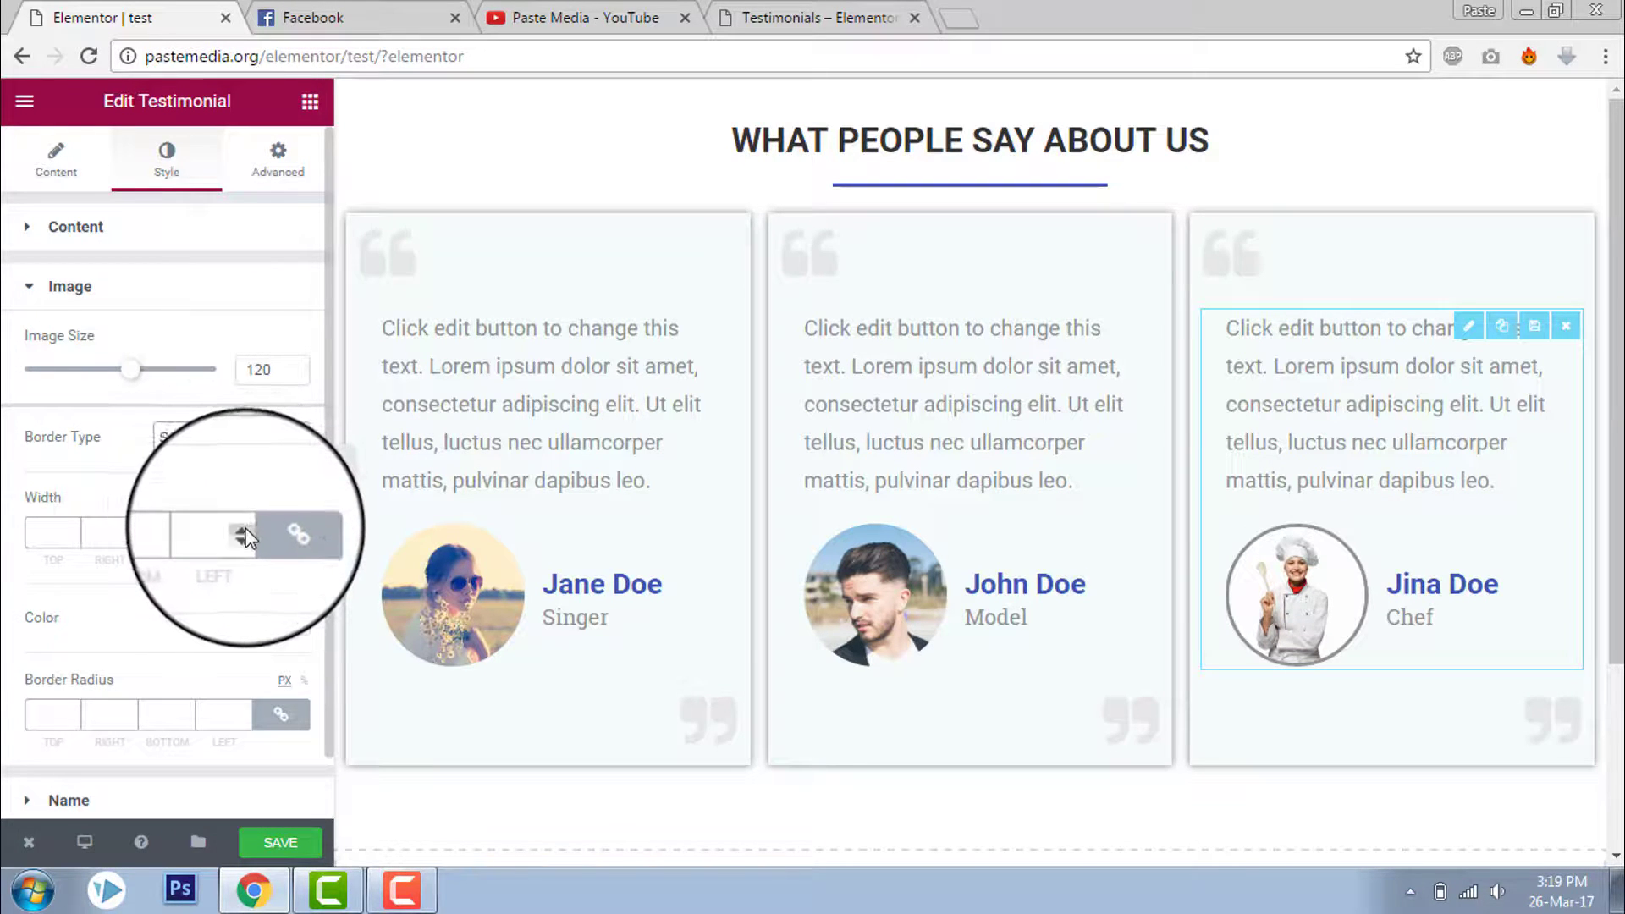
pyautogui.click(243, 529)
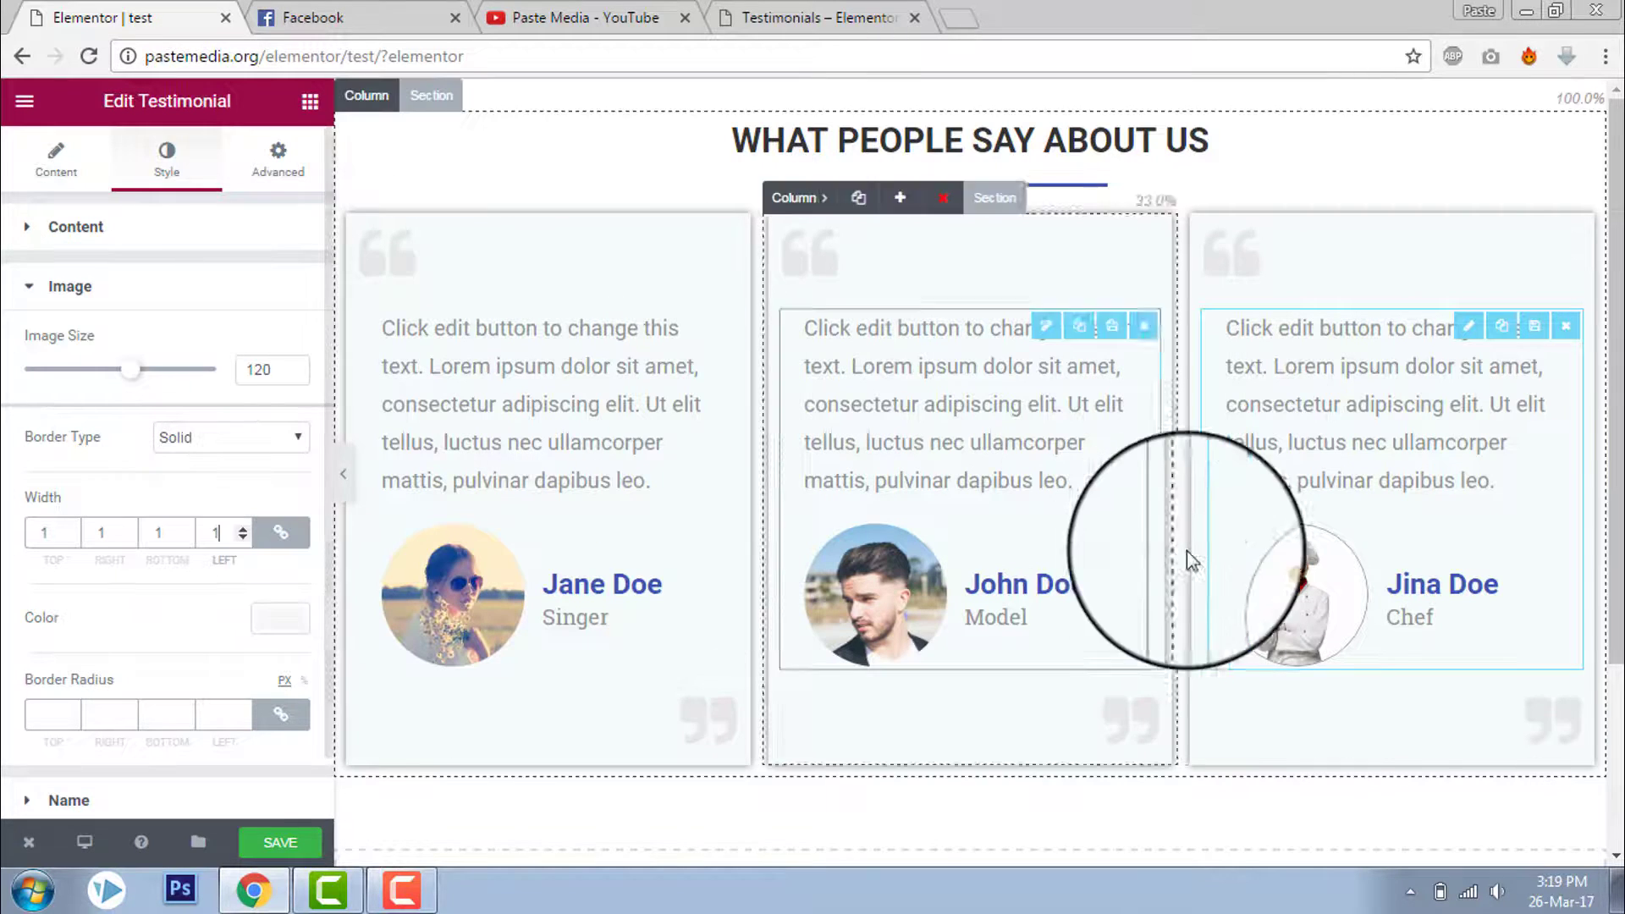
pyautogui.click(342, 474)
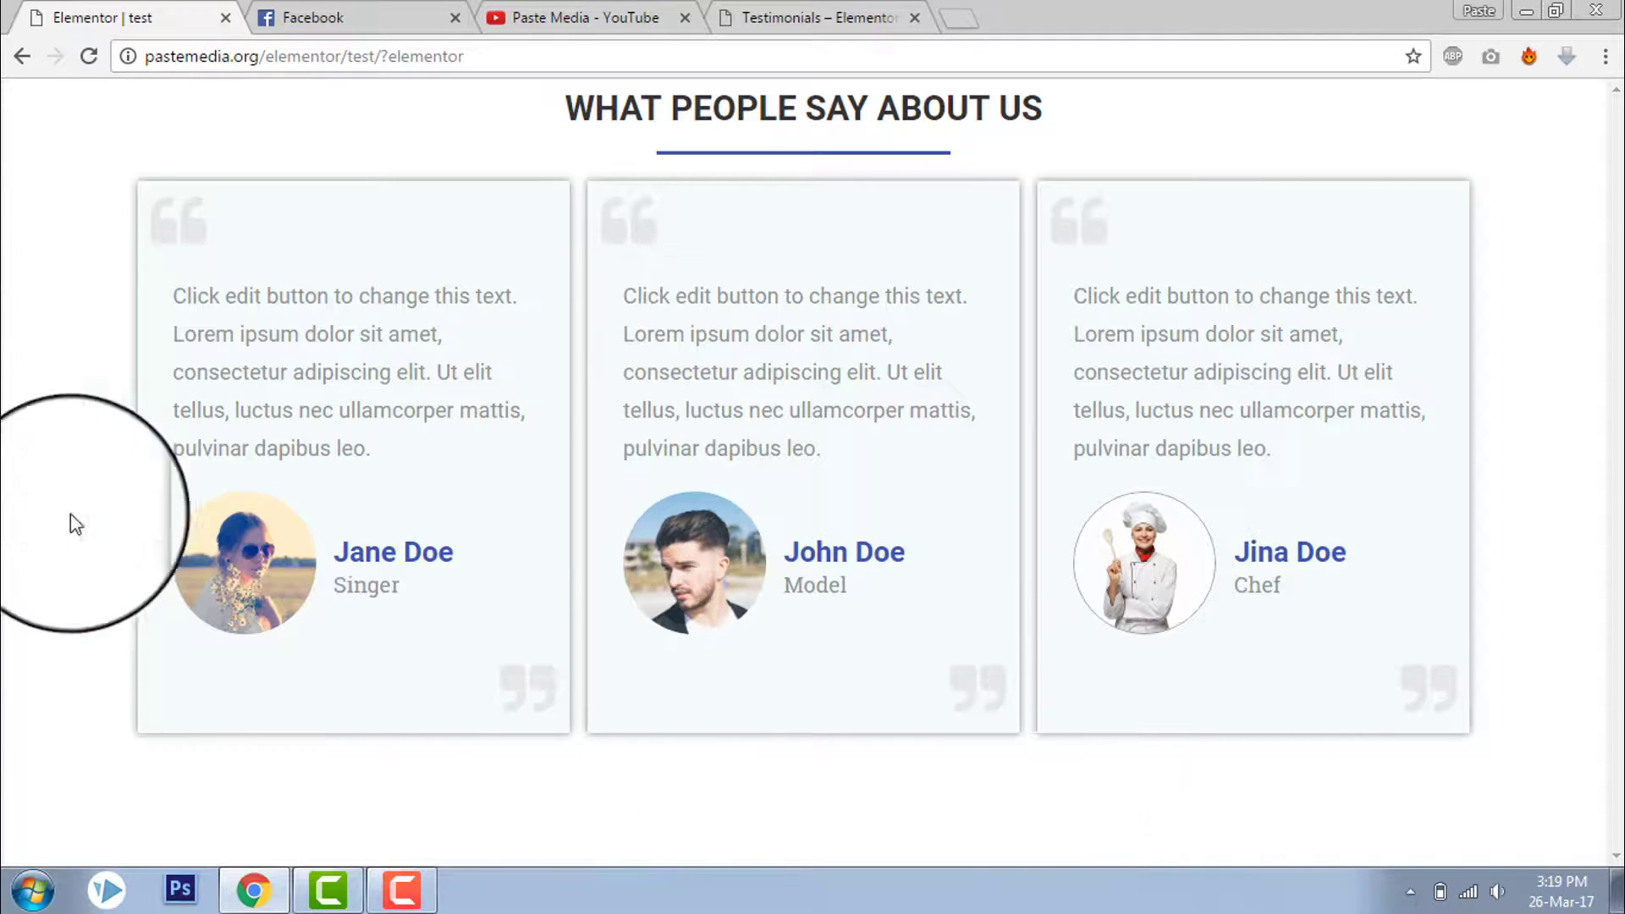
pyautogui.click(10, 465)
# Save the page and open its published version in a new tab.
pyautogui.click(267, 846)
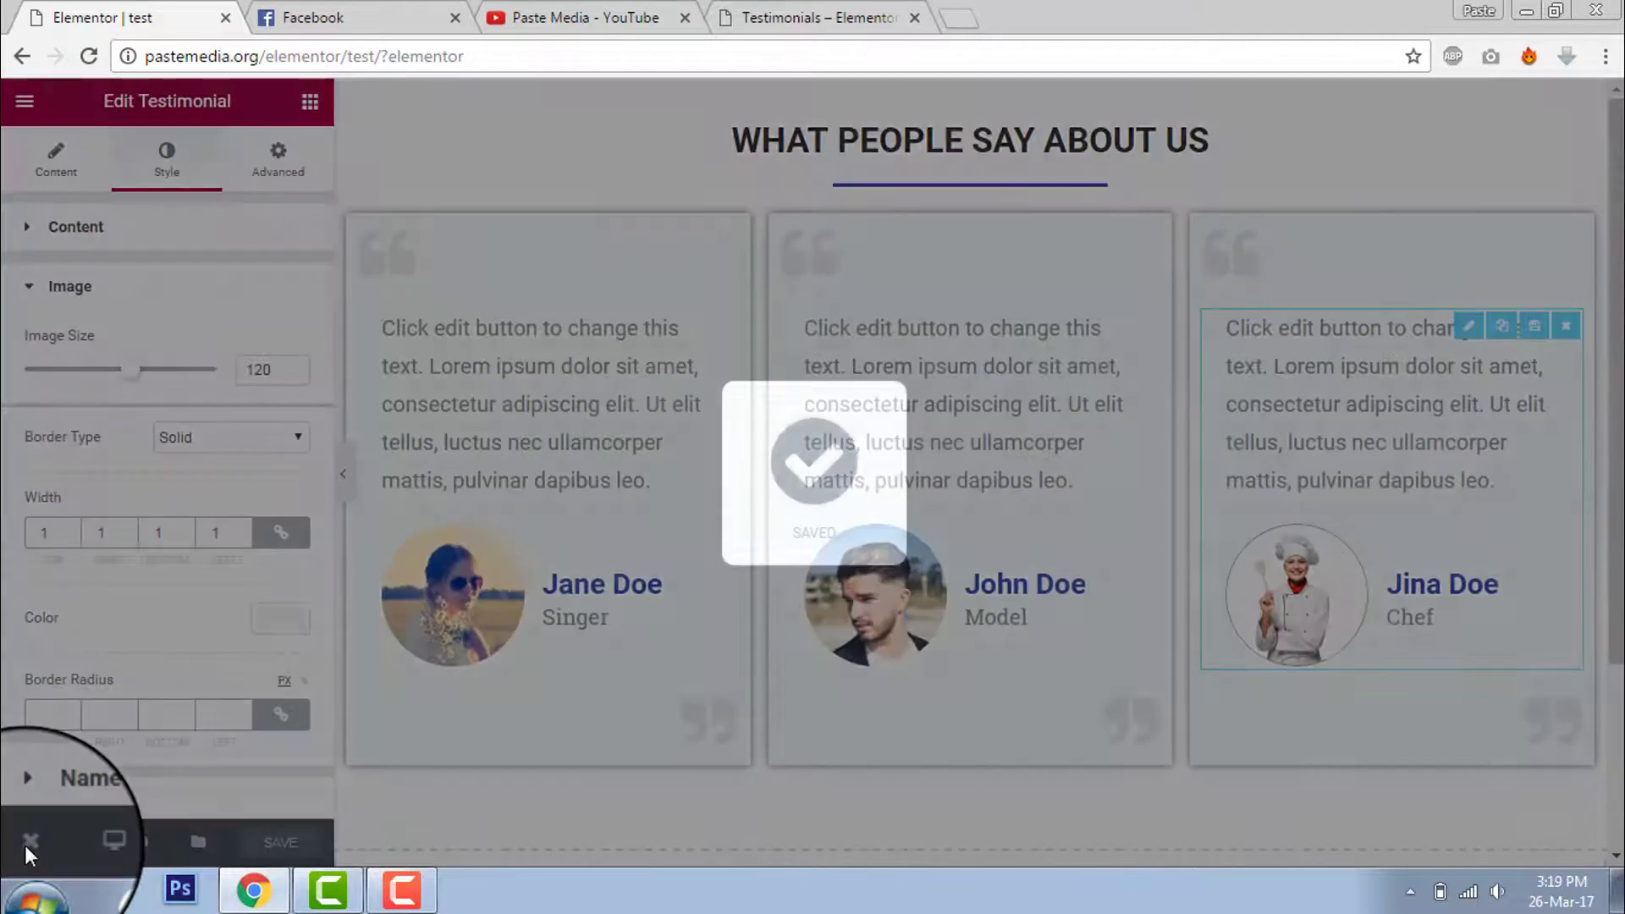
pyautogui.moveTo(23, 845)
pyautogui.click(51, 630)
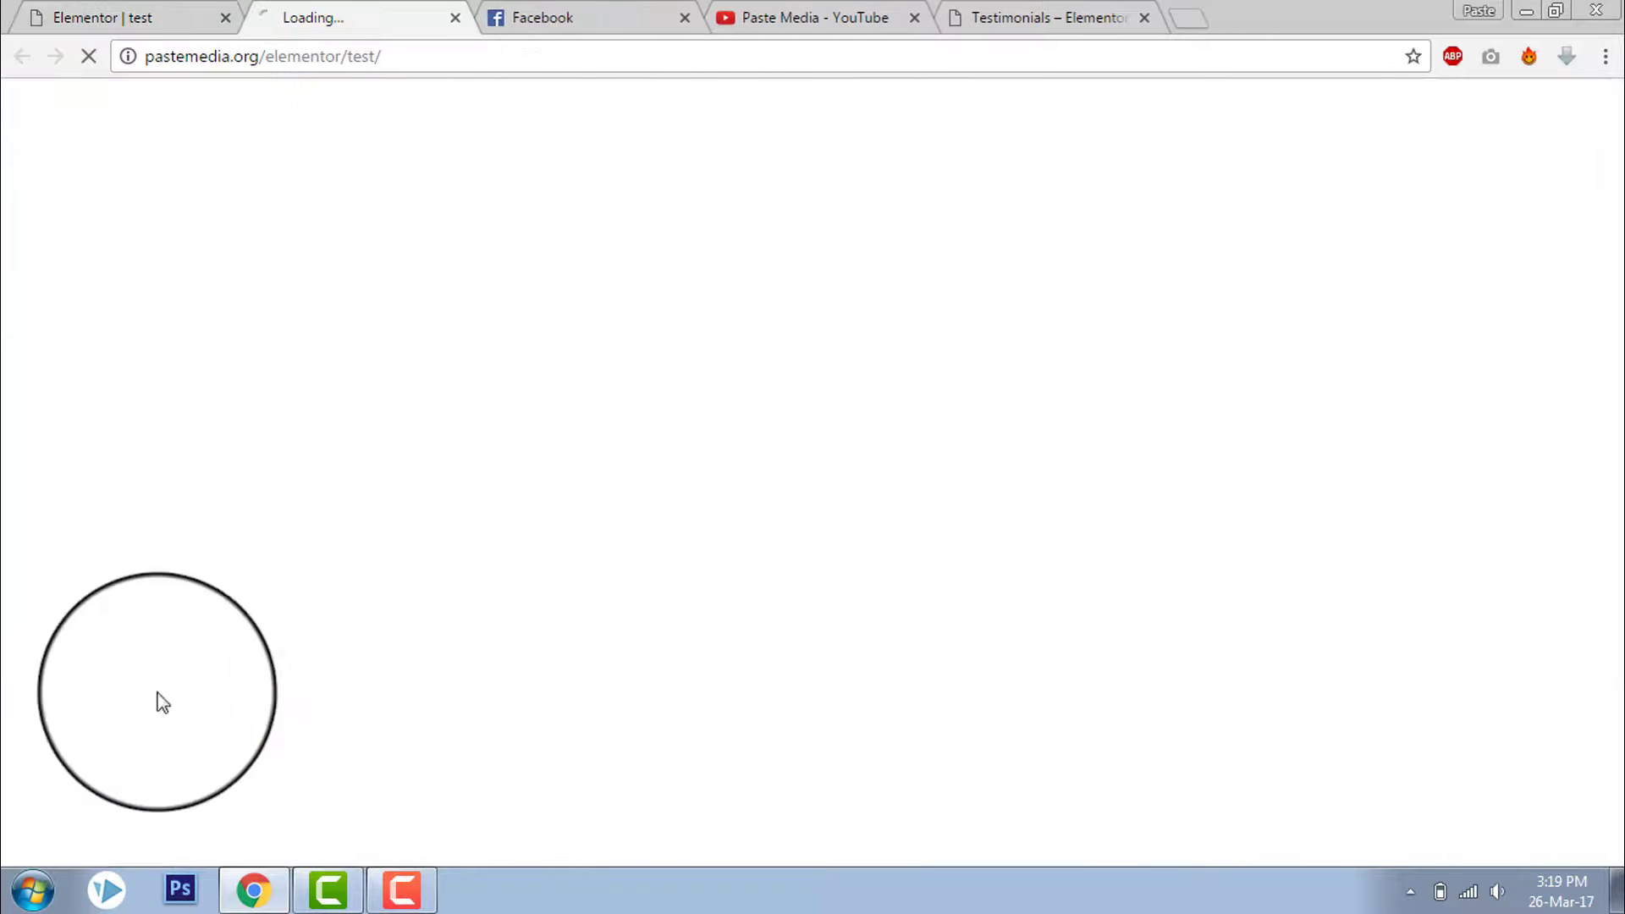